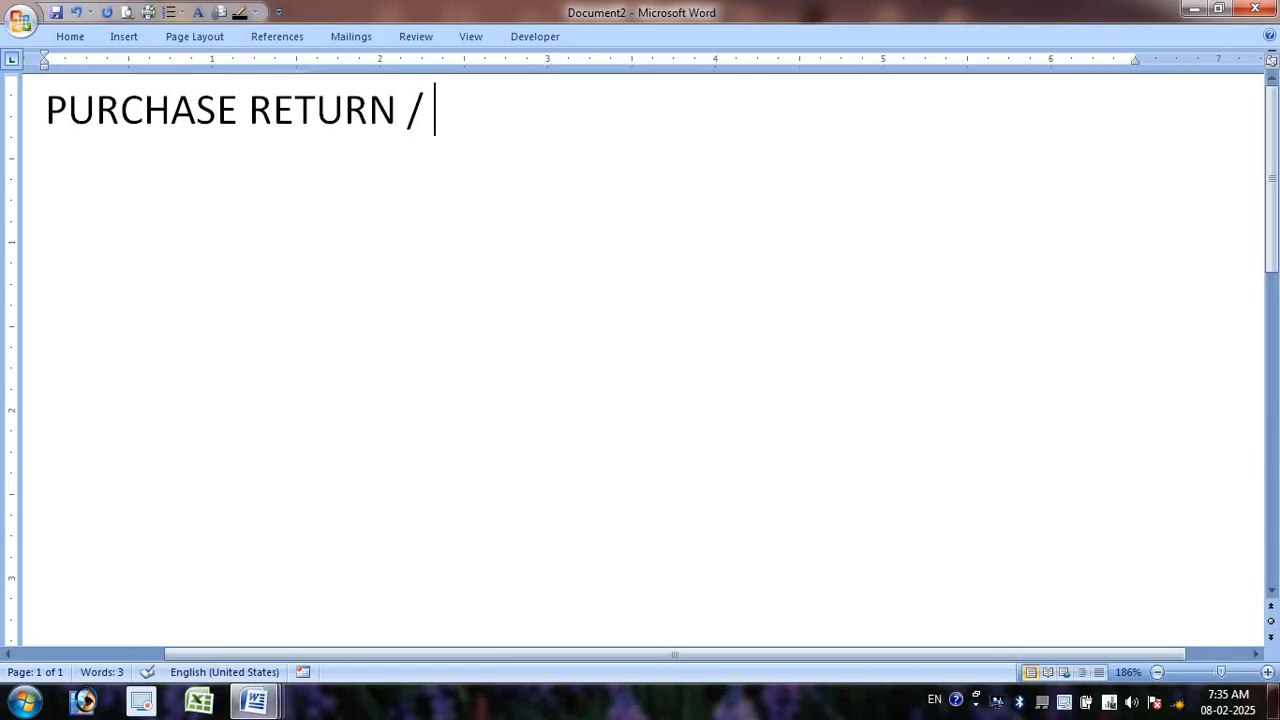
- Add 'DEBIT NOTE /' after PURCHASE RETURN in the heading
{"action": "type", "text": "DE"}
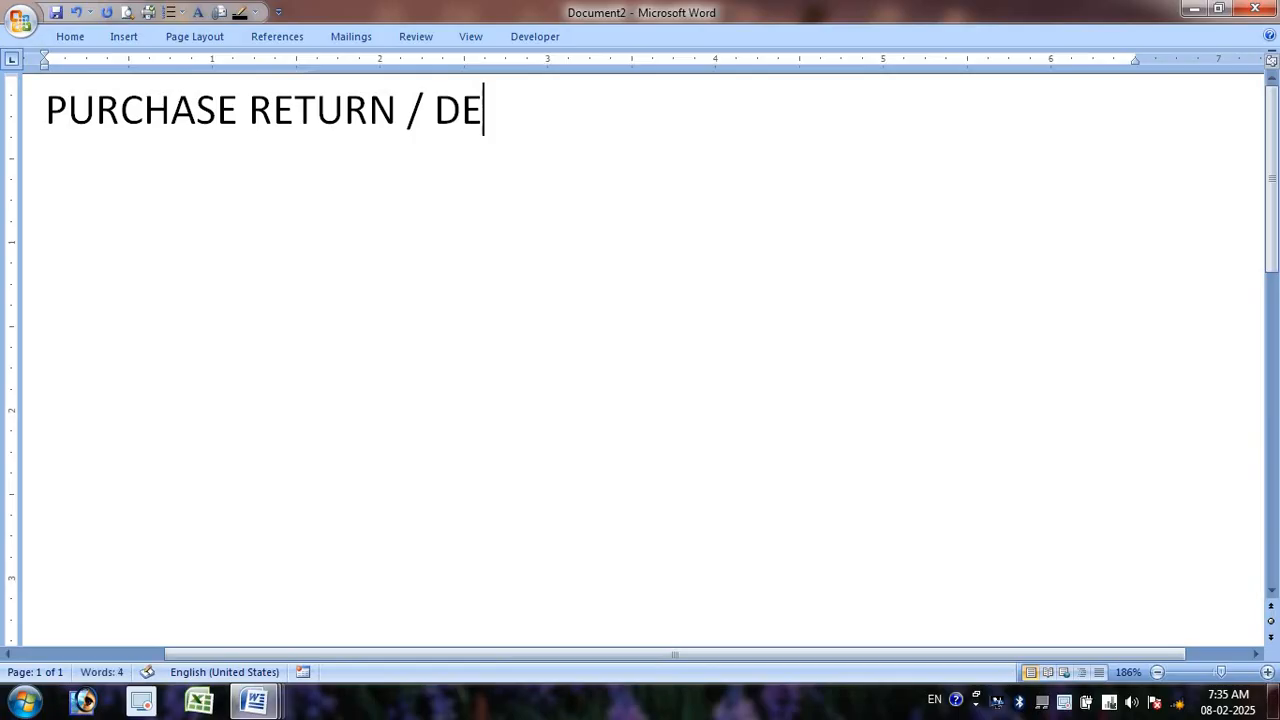
{"action": "type", "text": "BITE"}
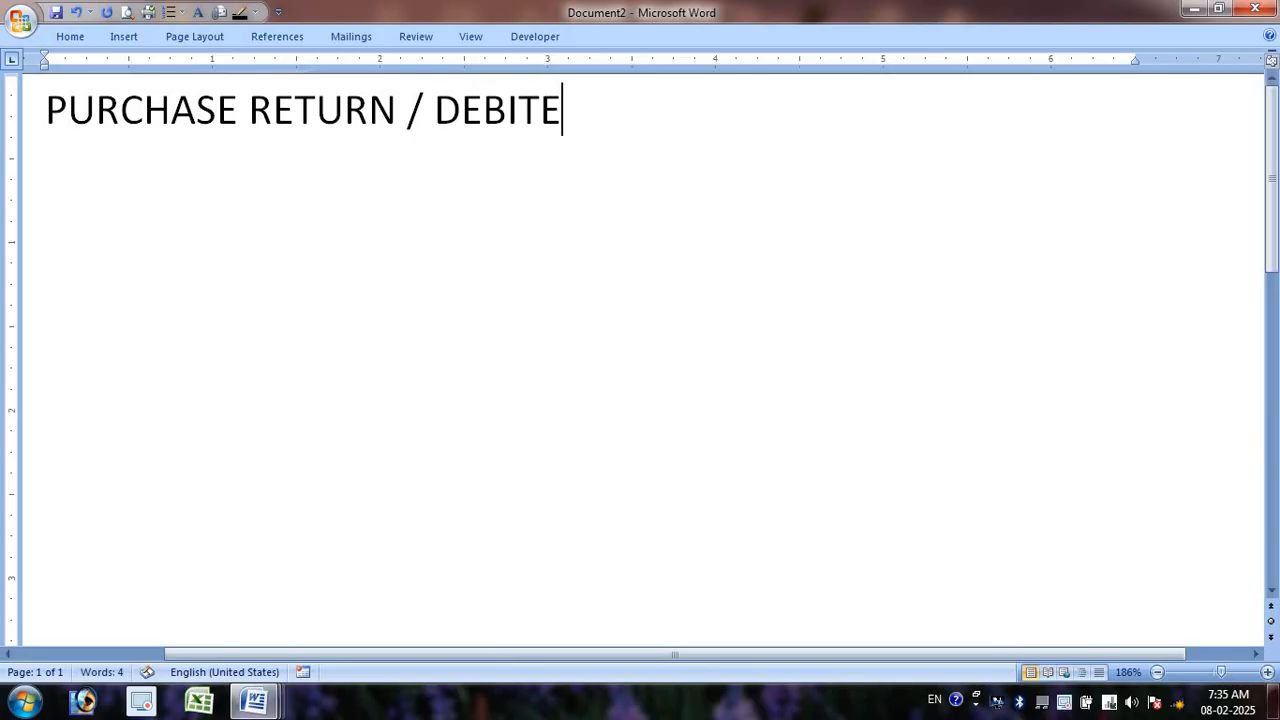
{"action": "key", "text": "BackSpace"}
{"action": "type", "text": "NOTE"}
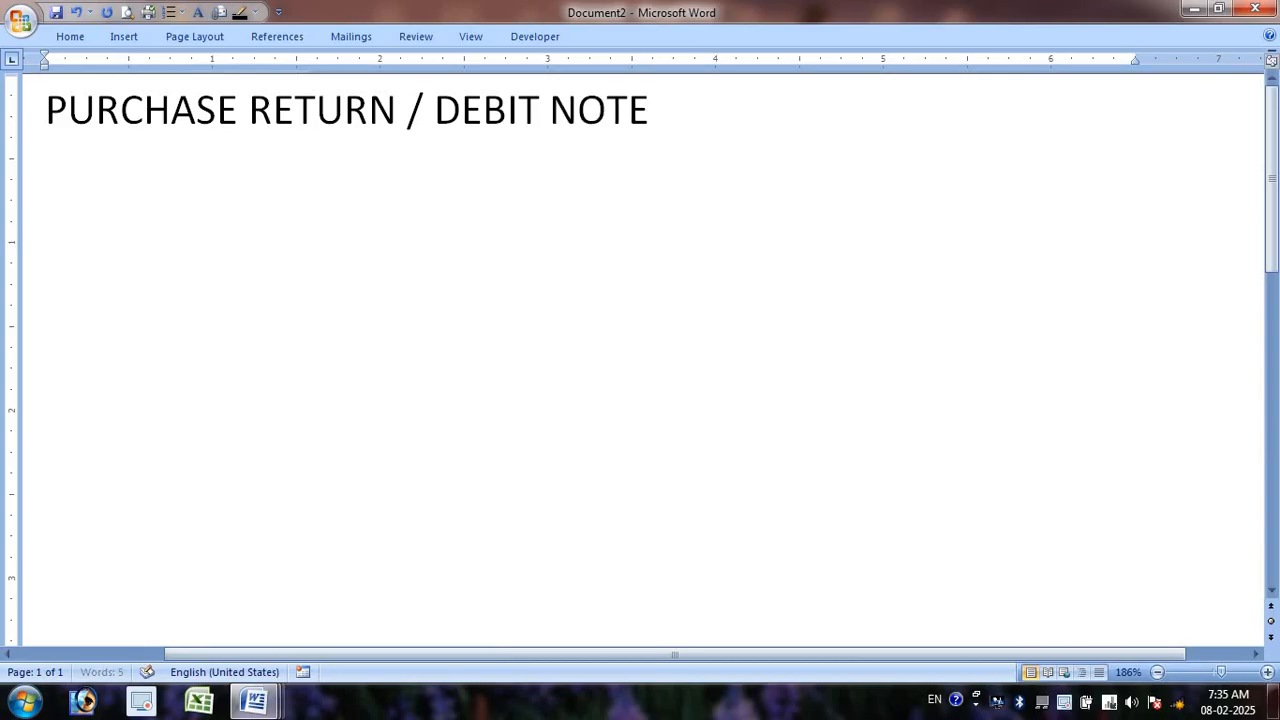
{"action": "type", "text": " /"}
- Finish the heading with the Hindi words 'क्रय वापसी', correcting the typos
{"action": "type", "text": "क्र"}
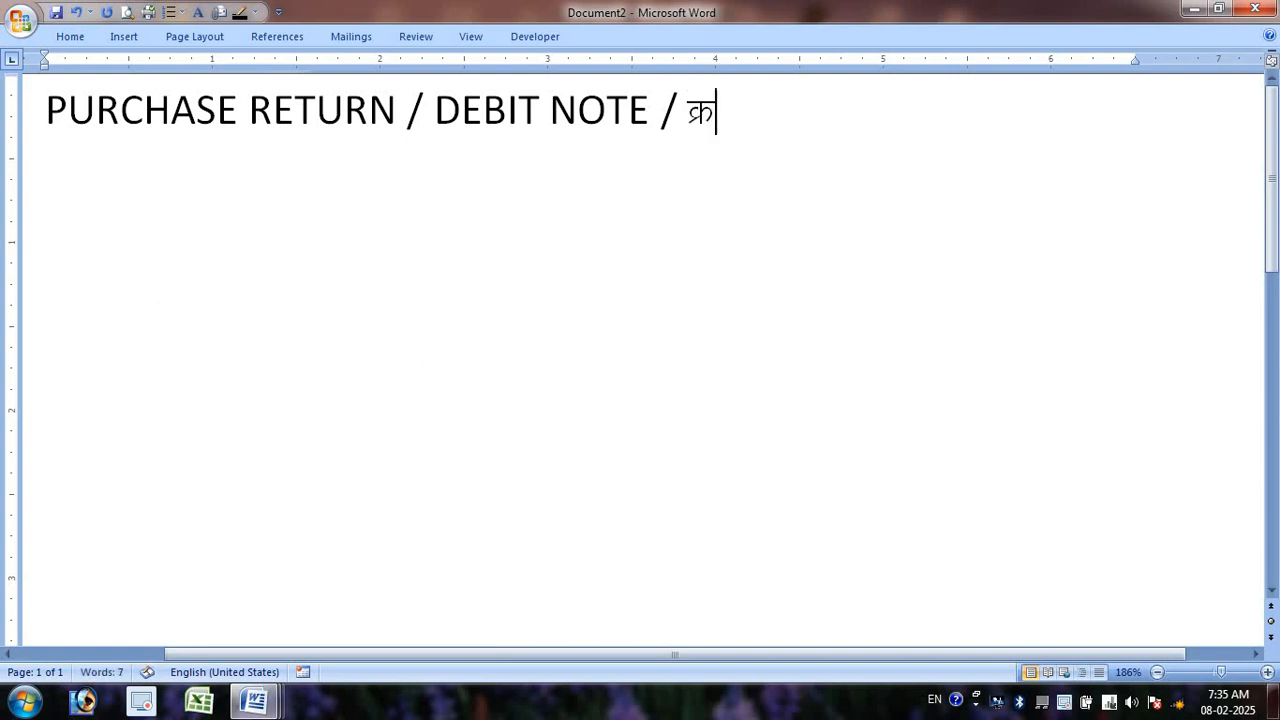
{"action": "key", "text": "BackSpace"}
{"action": "key", "text": "BackSpace"}
{"action": "key", "text": "BackSpace"}
{"action": "type", "text": "क्रइ"}
{"action": "key", "text": "BackSpace"}
{"action": "key", "text": "BackSpace"}
{"action": "type", "text": "य व्ज्ञप्"}
{"action": "key", "text": "BackSpace"}
{"action": "key", "text": "BackSpace"}
{"action": "type", "text": "ावस"}
{"action": "key", "text": "BackSpace"}
{"action": "key", "text": "BackSpace"}
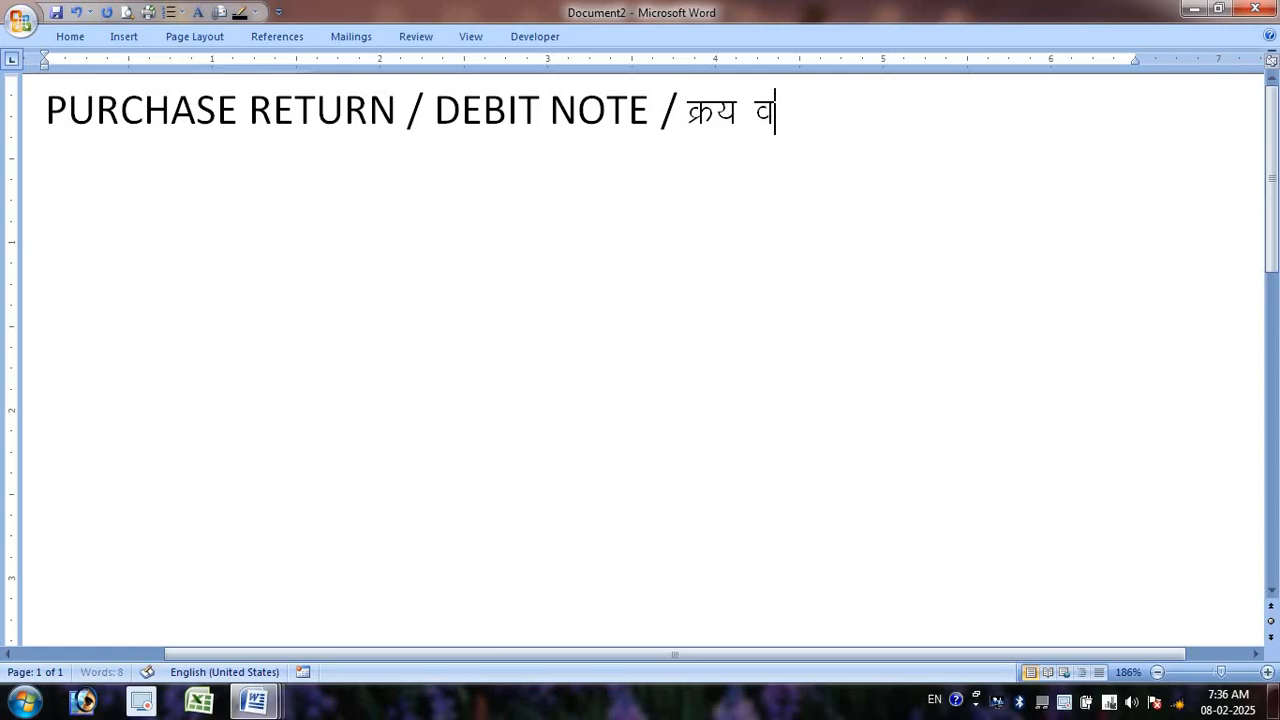
{"action": "type", "text": "ाप"}
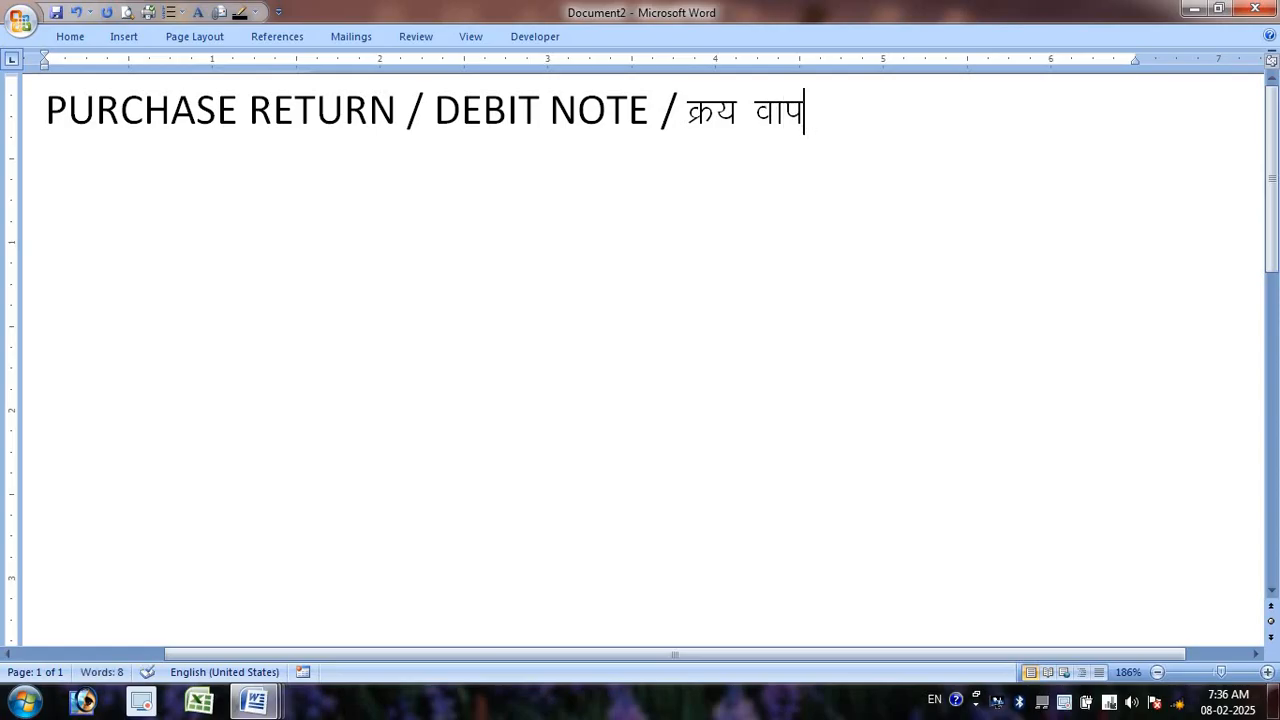
{"action": "type", "text": "सी"}
{"action": "key", "text": "Return"}
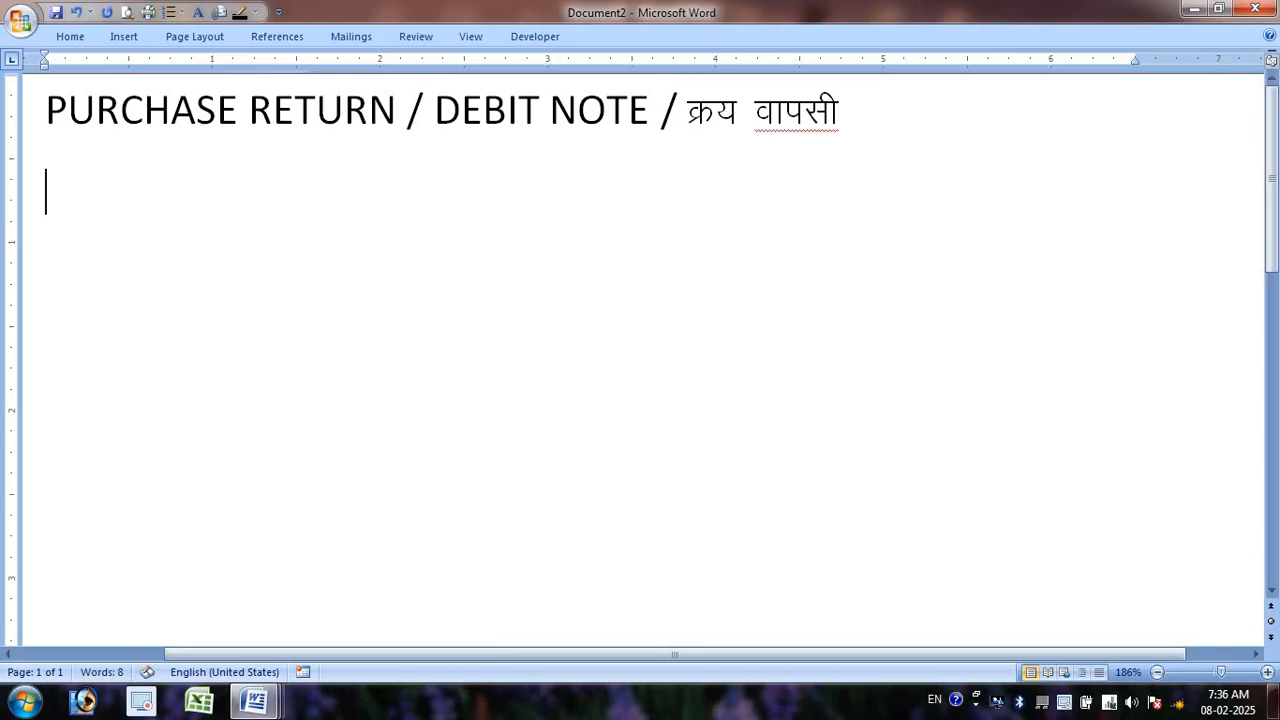
{"action": "left_click", "coordinate": [886, 101]}
- Append 'Alt+F5 Ctrl+F9' to the heading and add line 'F11 Debit Note Credit Note Voucher F10 Show Inactive'
{"action": "type", "text": "Alt+"}
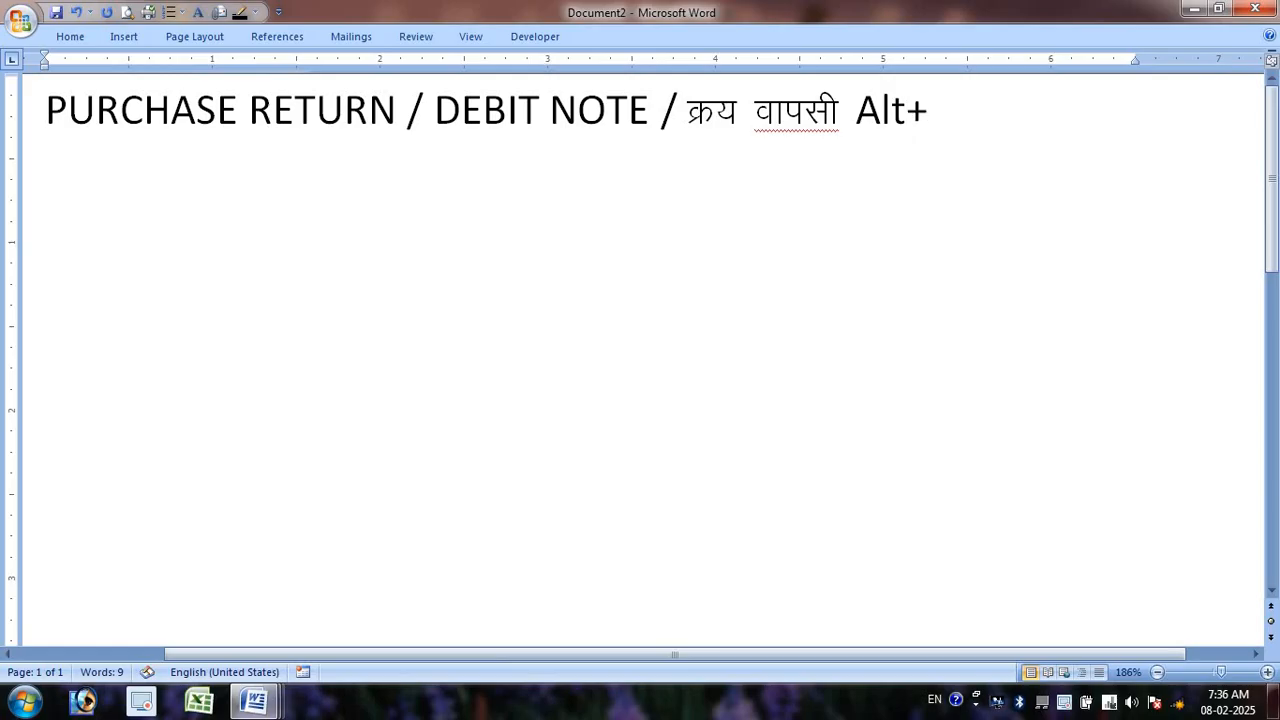
{"action": "type", "text": "F5"}
{"action": "type", "text": "Ctr"}
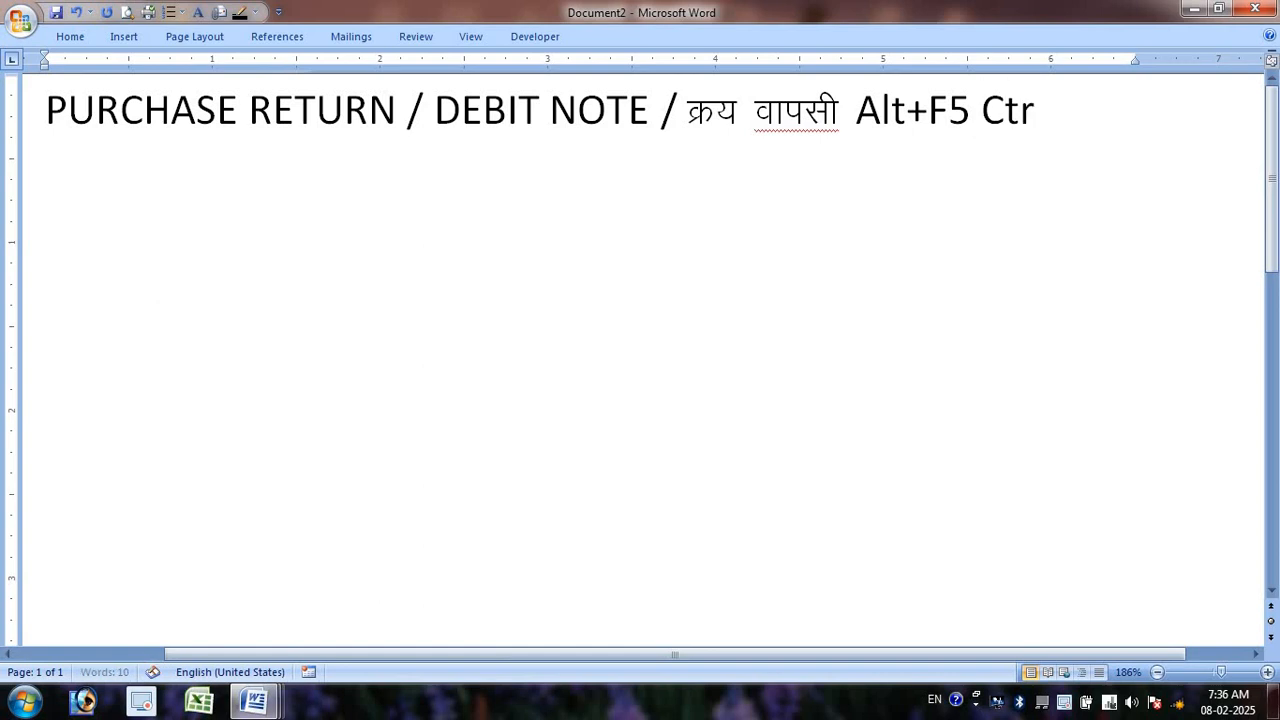
{"action": "type", "text": "l+F9"}
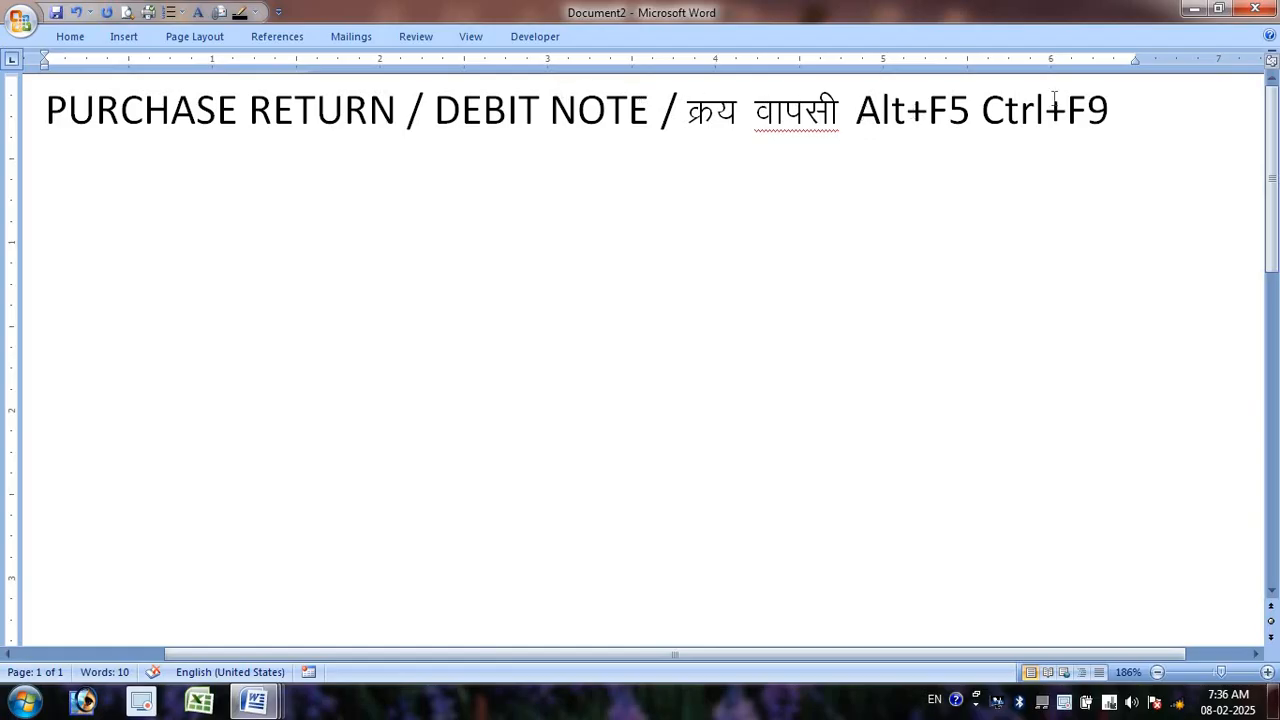
{"action": "key", "text": "Return"}
{"action": "type", "text": "F11"}
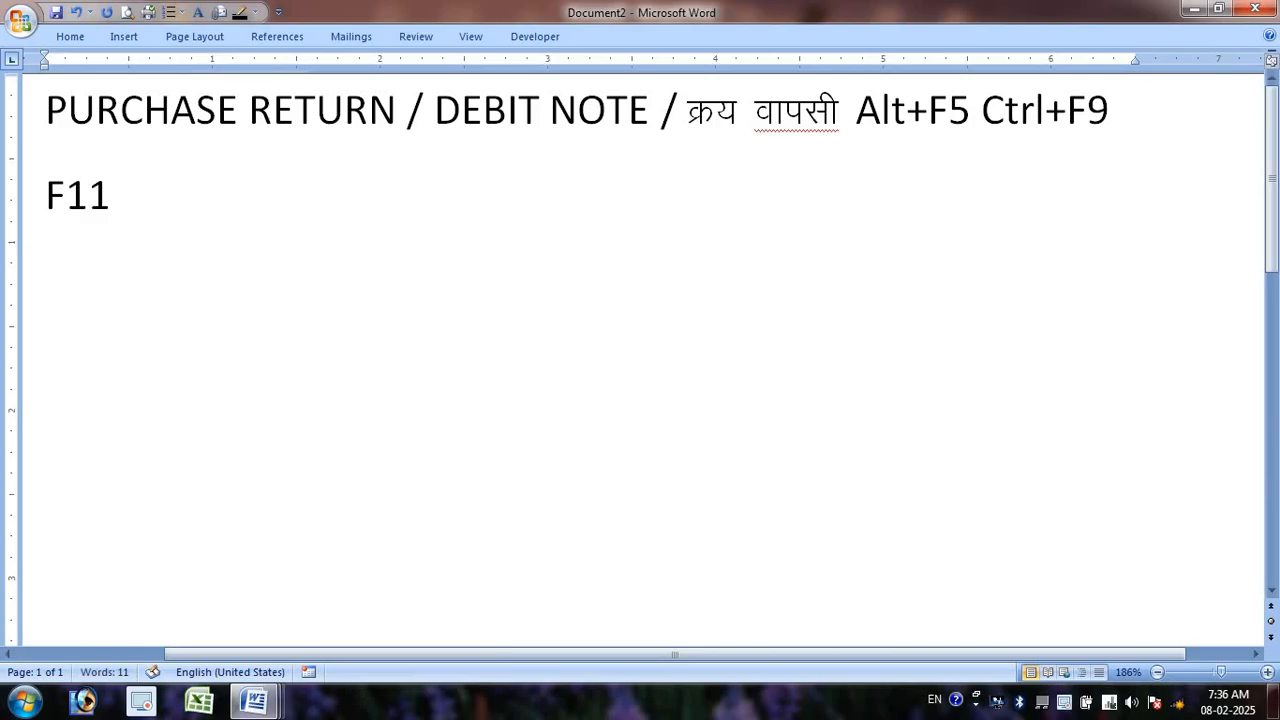
{"action": "type", "text": " Debt"}
{"action": "key", "text": "BackSpace"}
{"action": "key", "text": "BackSpace"}
{"action": "type", "text": "bit "}
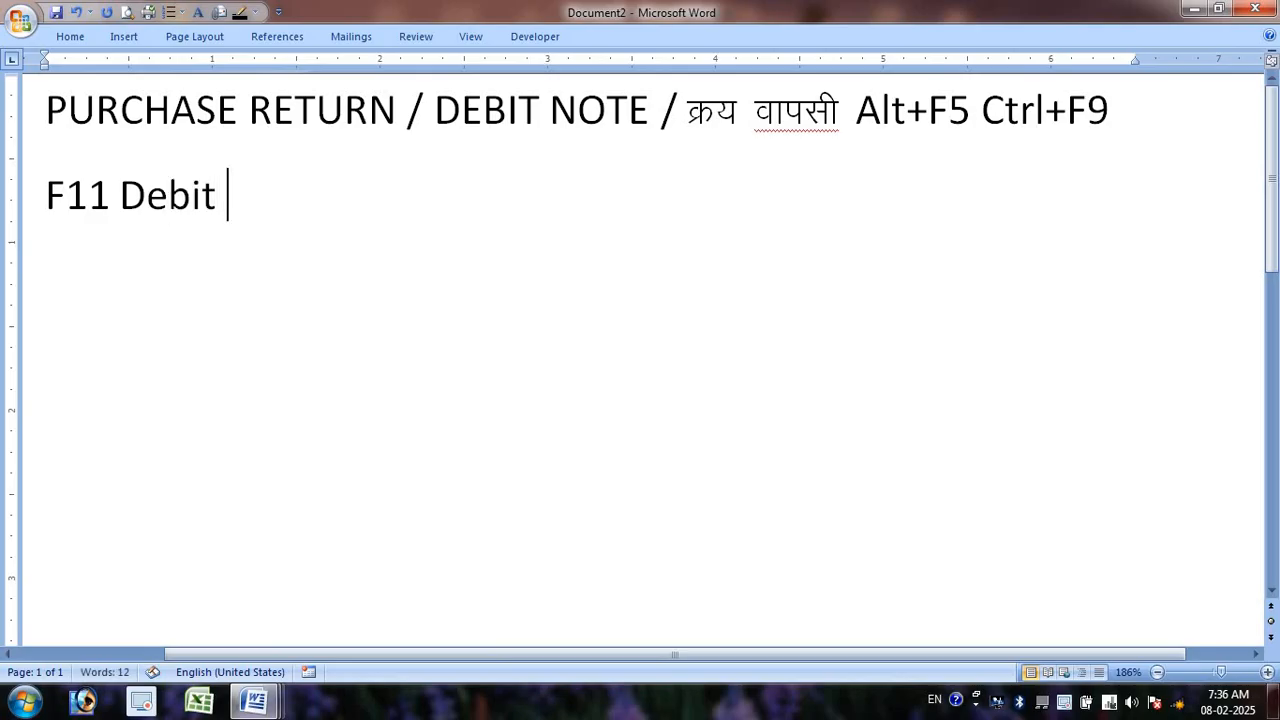
{"action": "type", "text": "Note"}
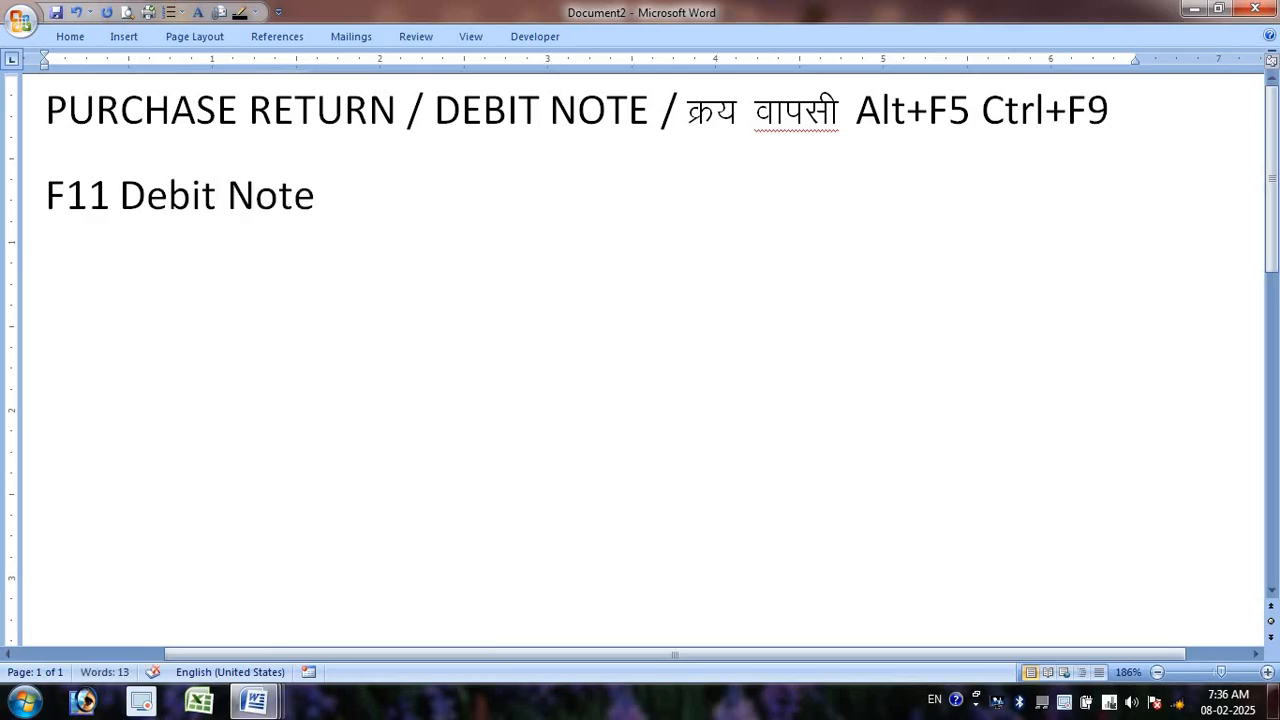
{"action": "type", "text": " Credi"}
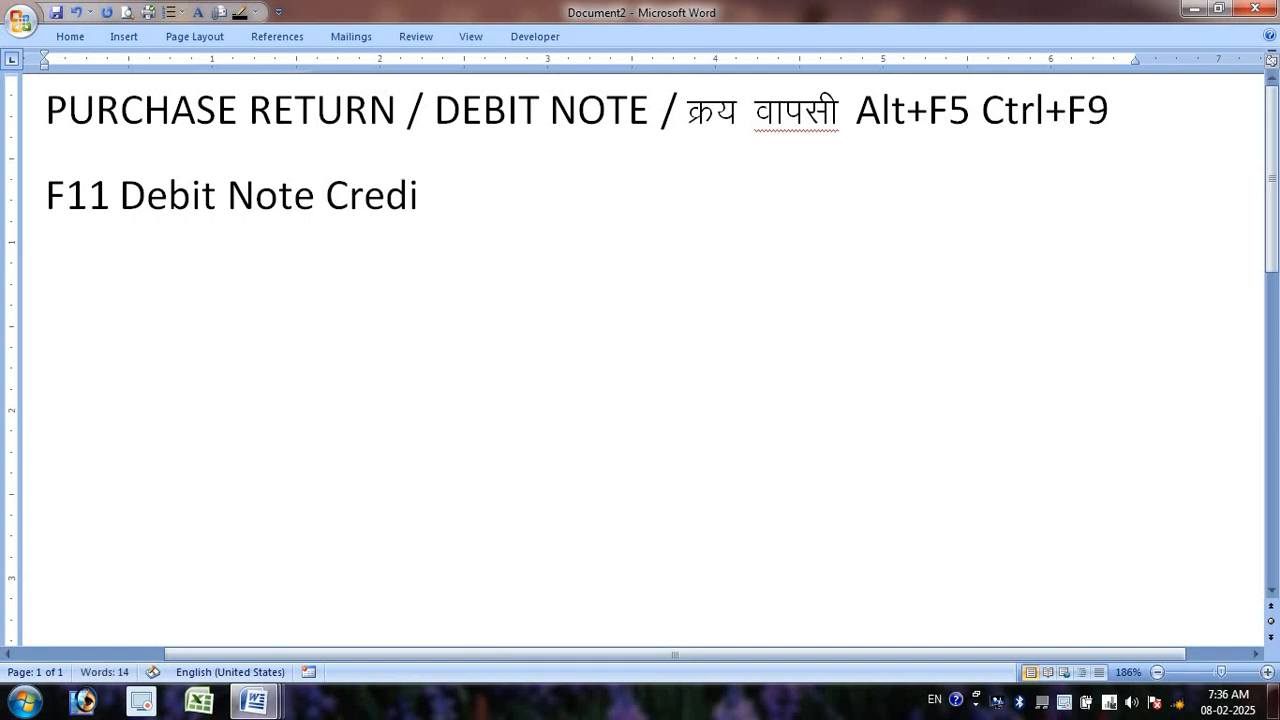
{"action": "type", "text": "t Note"}
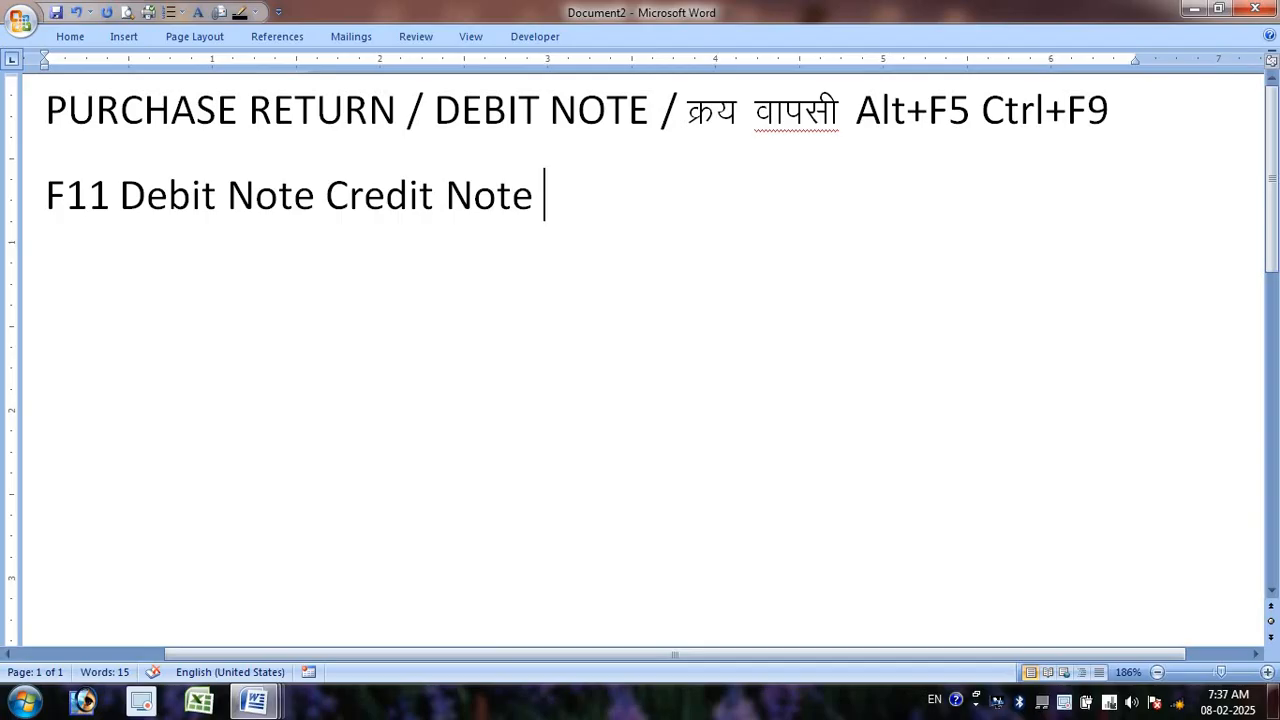
{"action": "type", "text": "Vou"}
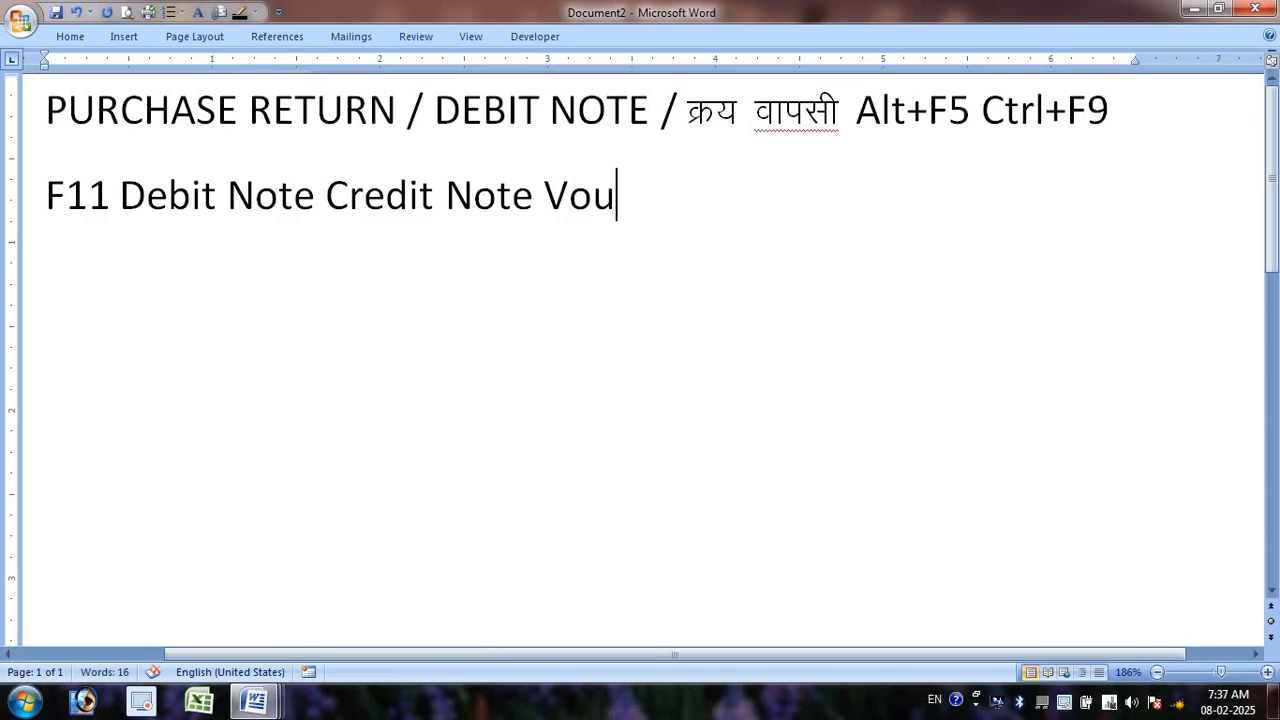
{"action": "type", "text": "cher"}
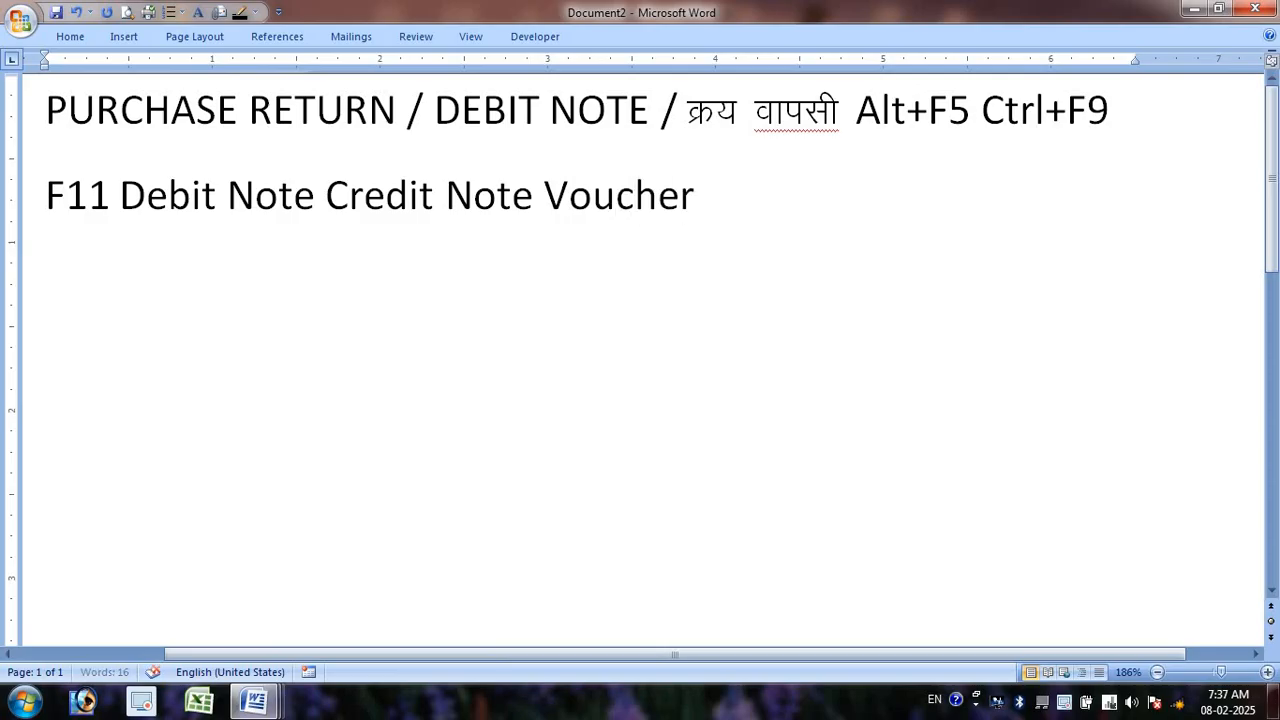
{"action": "type", "text": " F10"}
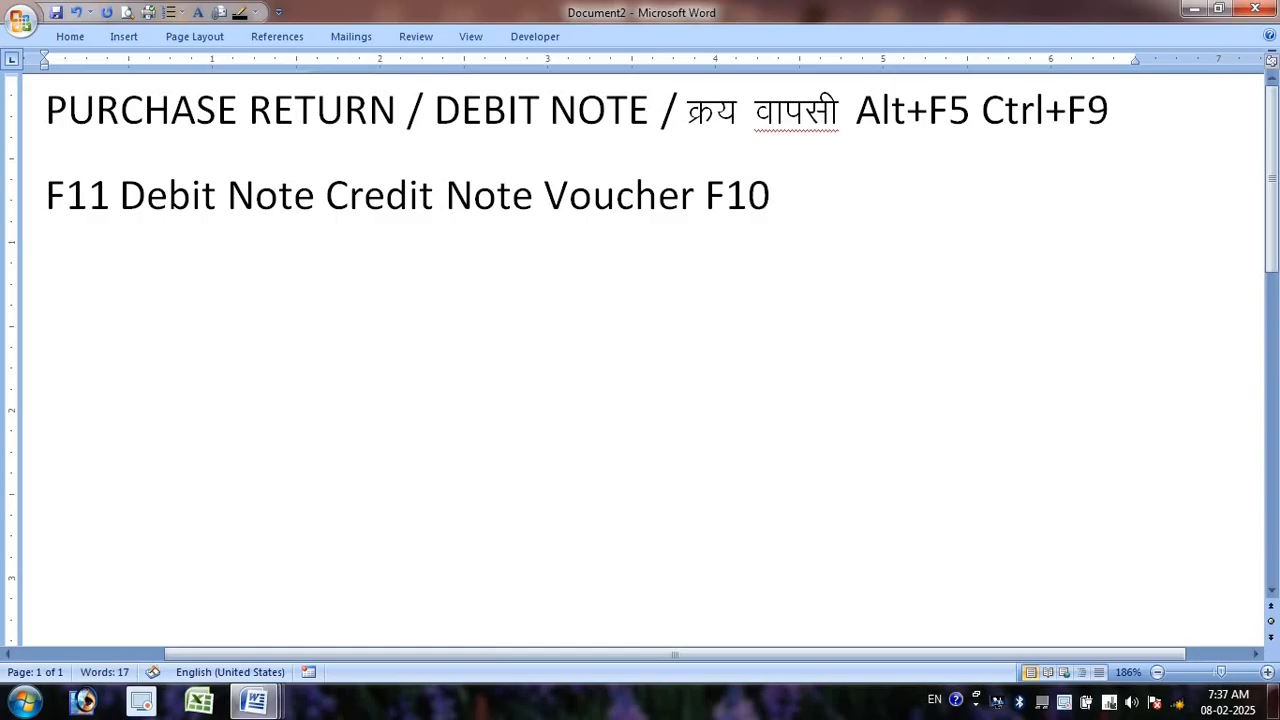
{"action": "type", "text": " Sh"}
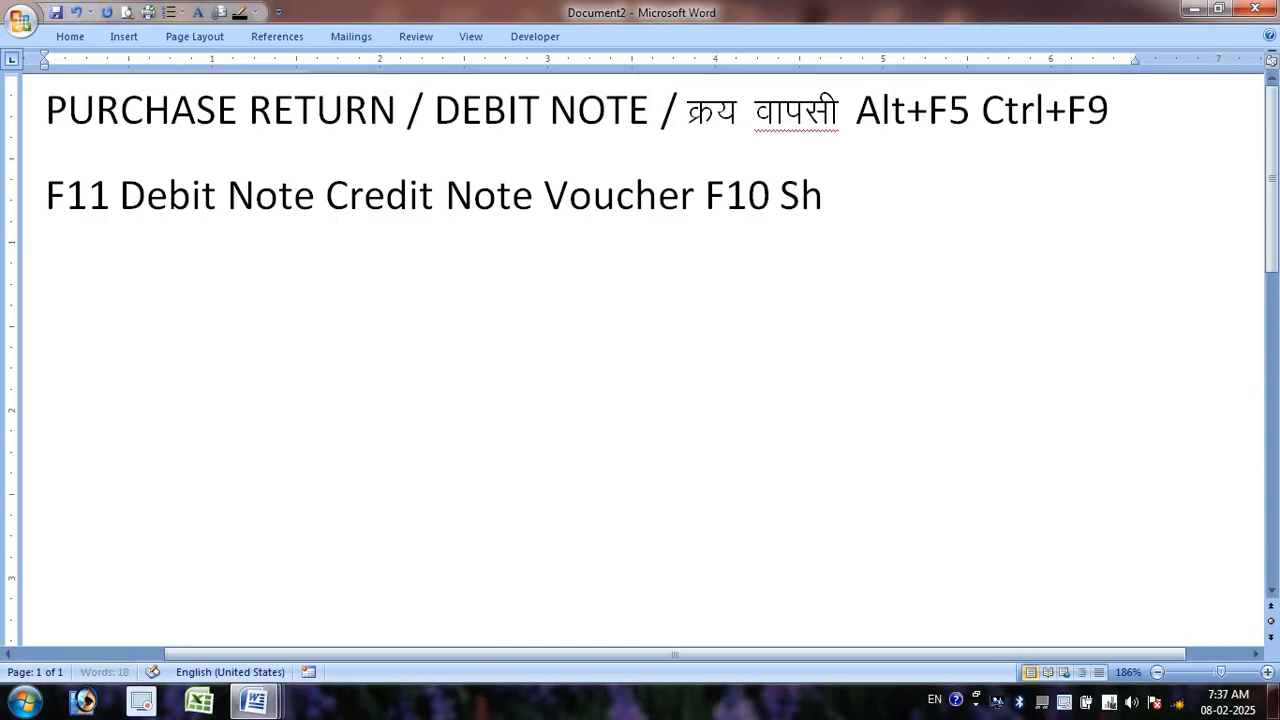
{"action": "type", "text": "ow In"}
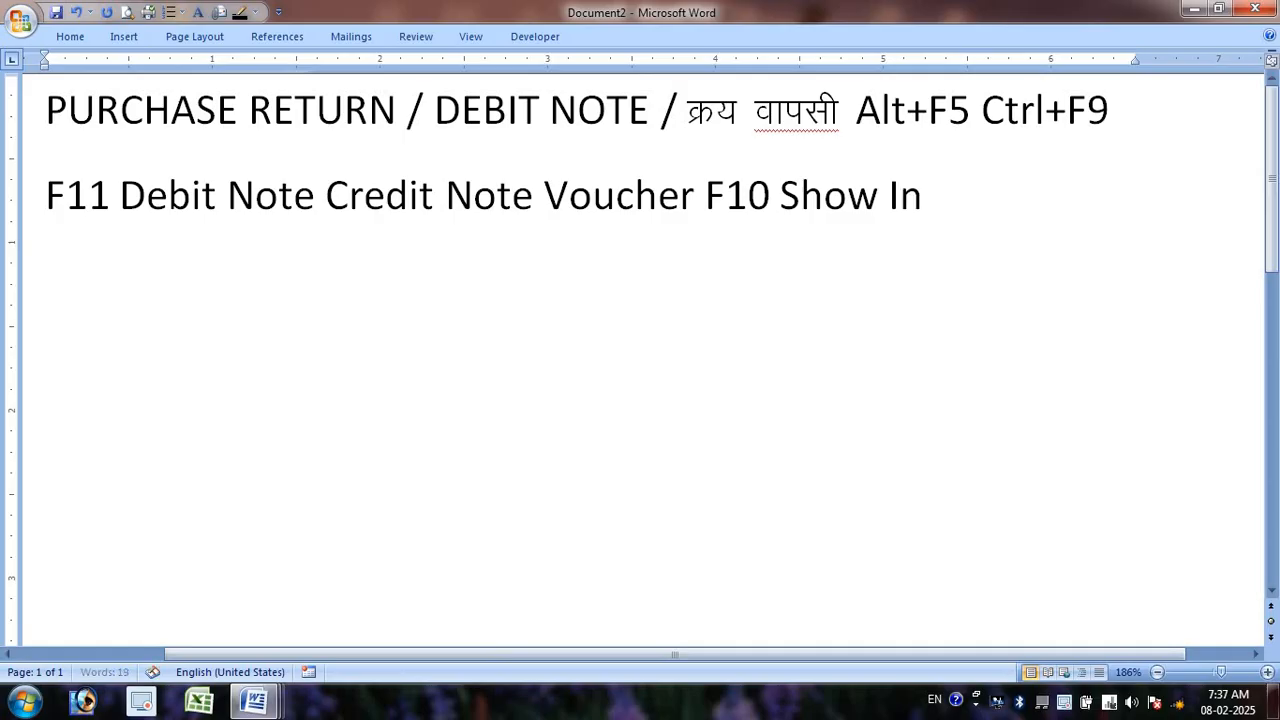
{"action": "type", "text": "active"}
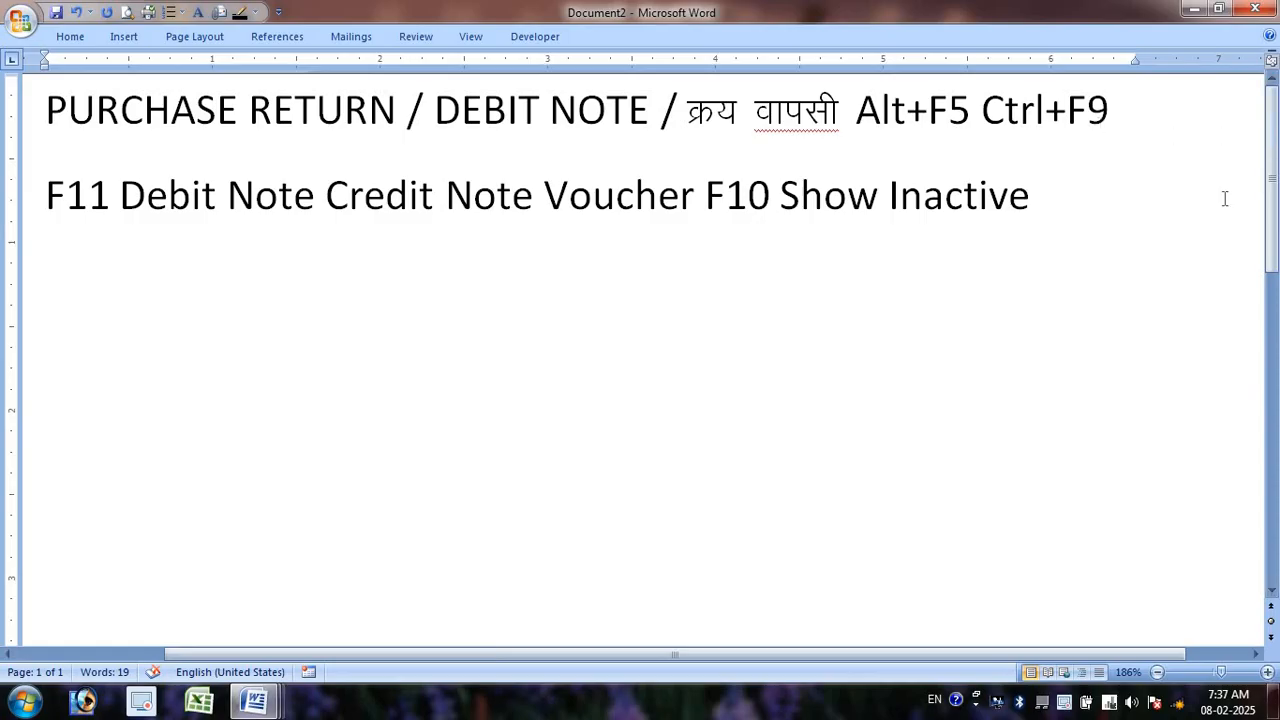
{"action": "key", "text": "Return"}
- Copy the heading to line three, changing PURCHASE to Sales and DEBIT to Credit
{"action": "left_click", "coordinate": [20, 121]}
{"action": "key", "text": "ctrl+c"}
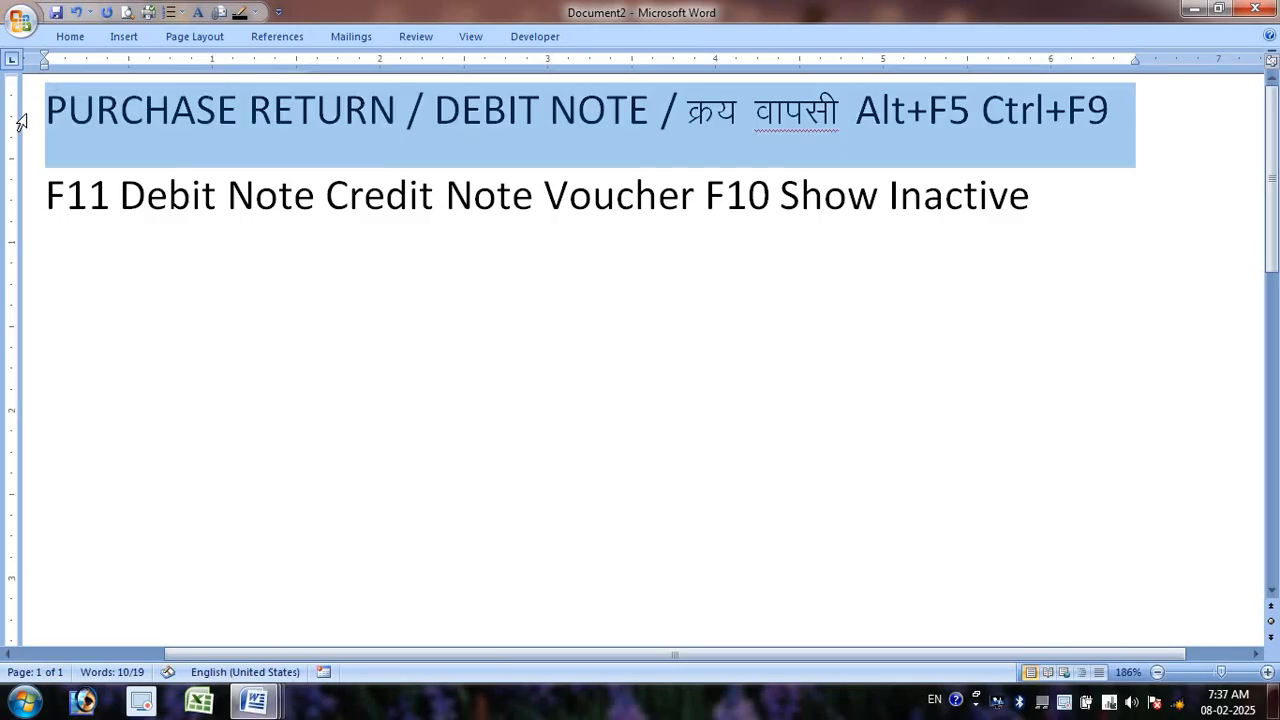
{"action": "left_click", "coordinate": [271, 304]}
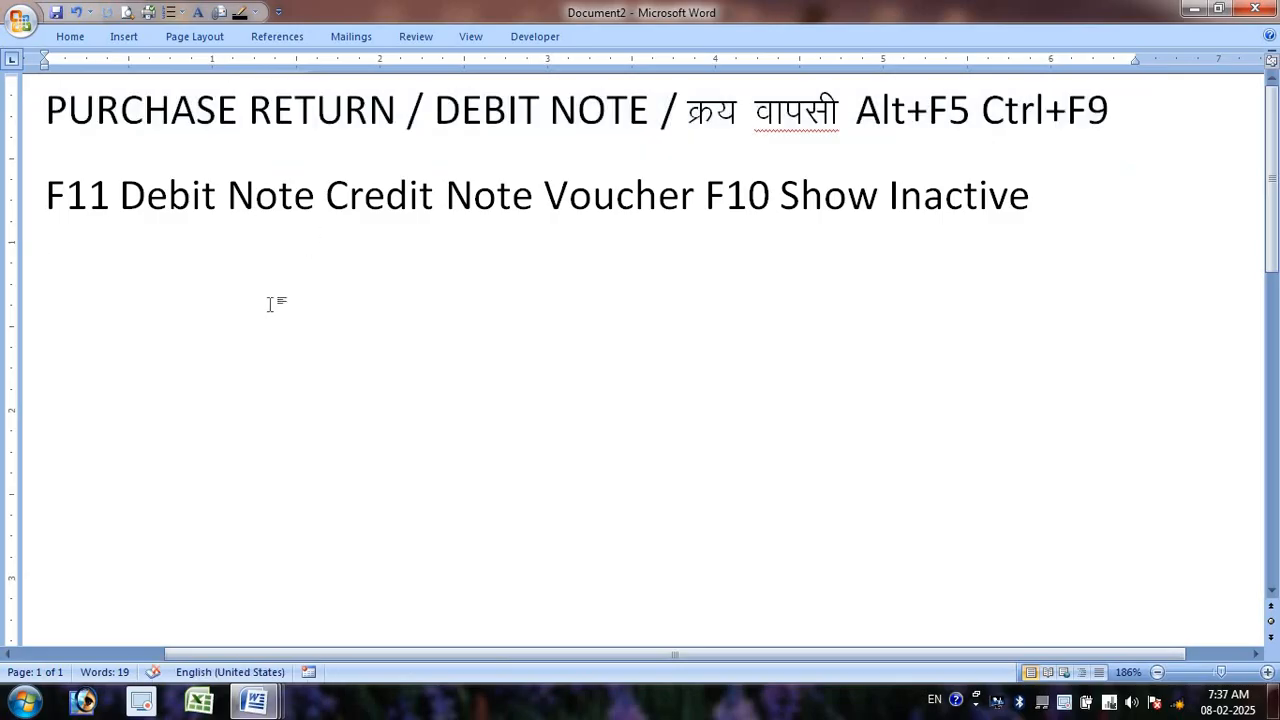
{"action": "key", "text": "ctrl+v"}
{"action": "left_click_drag", "start_coordinate": [243, 282], "coordinate": [46, 285]}
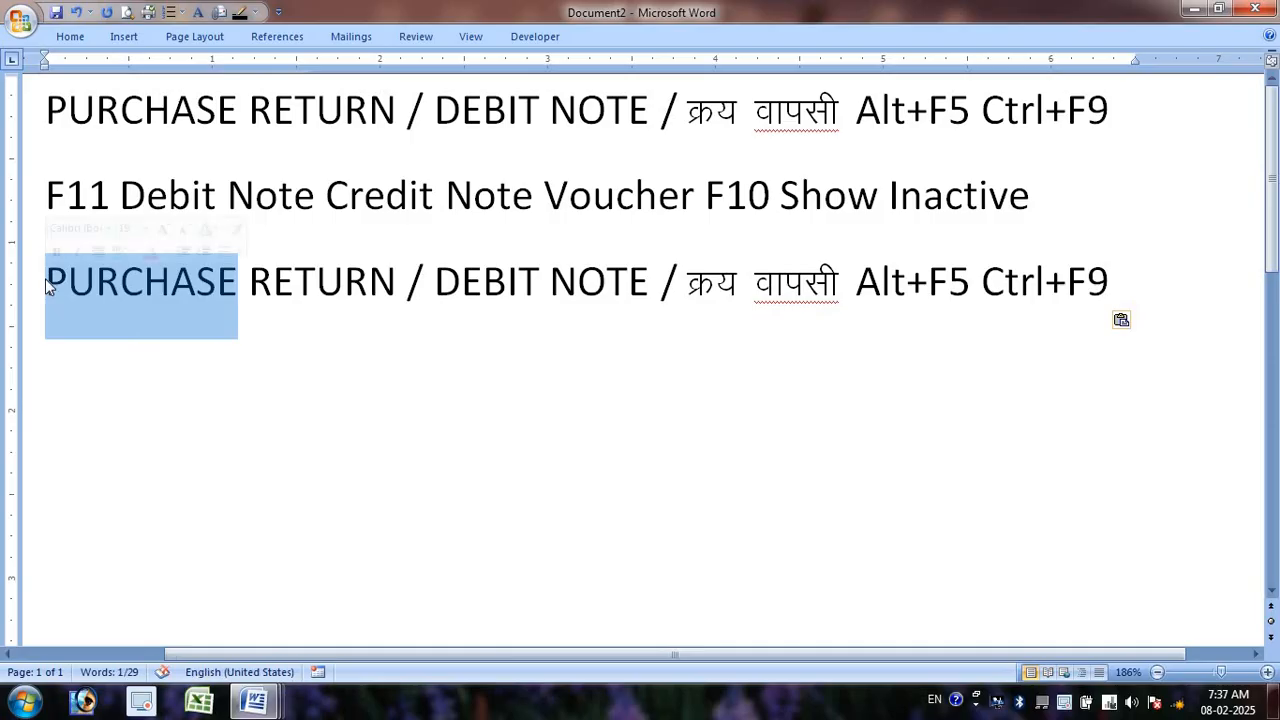
{"action": "type", "text": "Sales"}
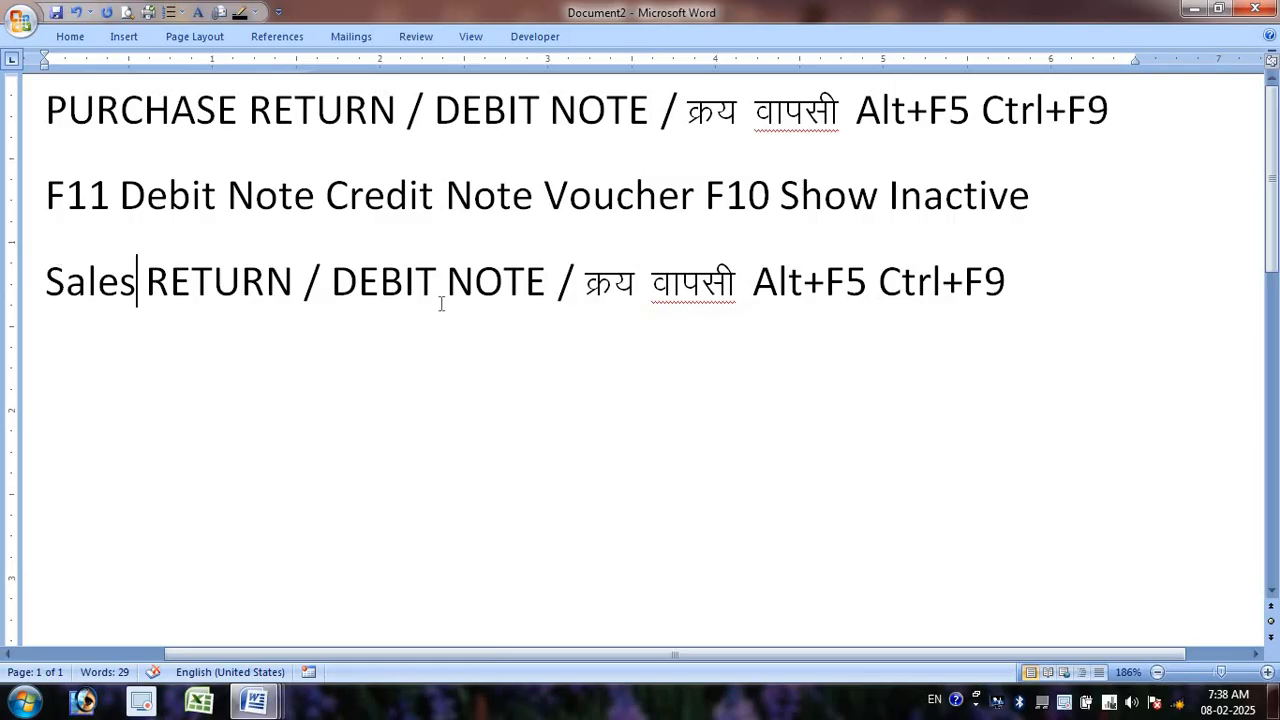
{"action": "double_click", "coordinate": [407, 285]}
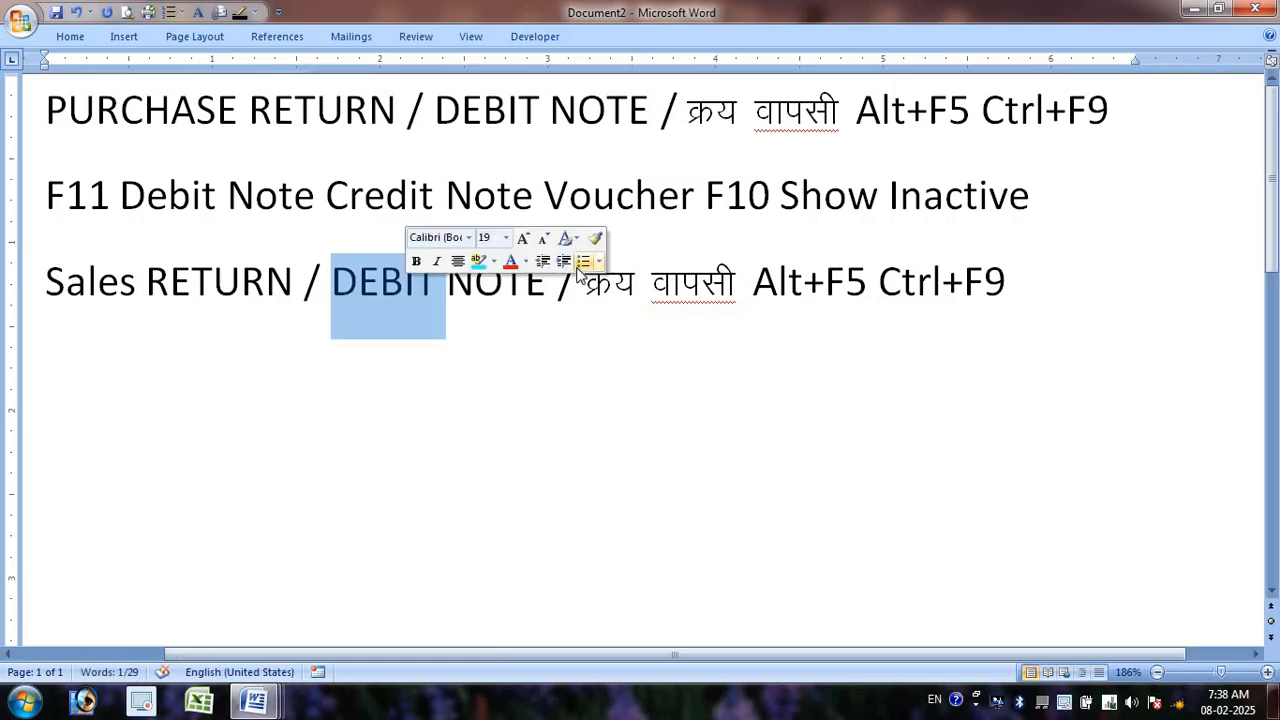
{"action": "type", "text": "Cre"}
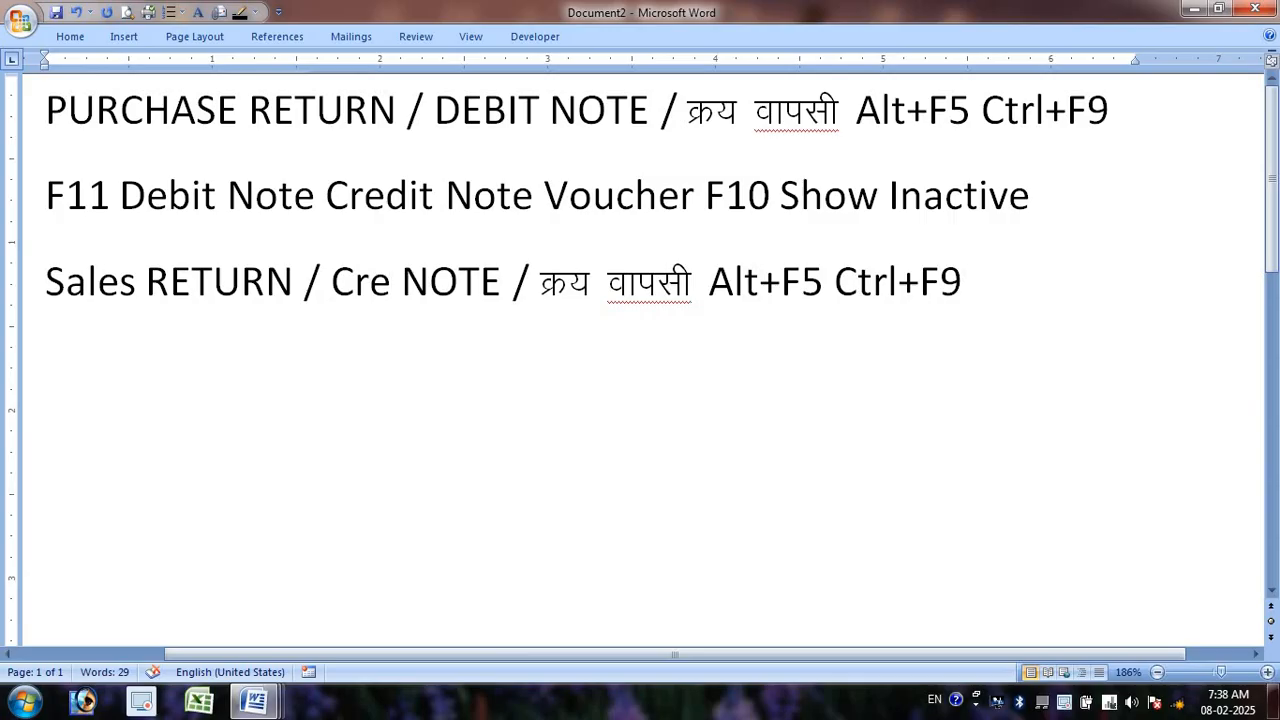
{"action": "type", "text": "dit"}
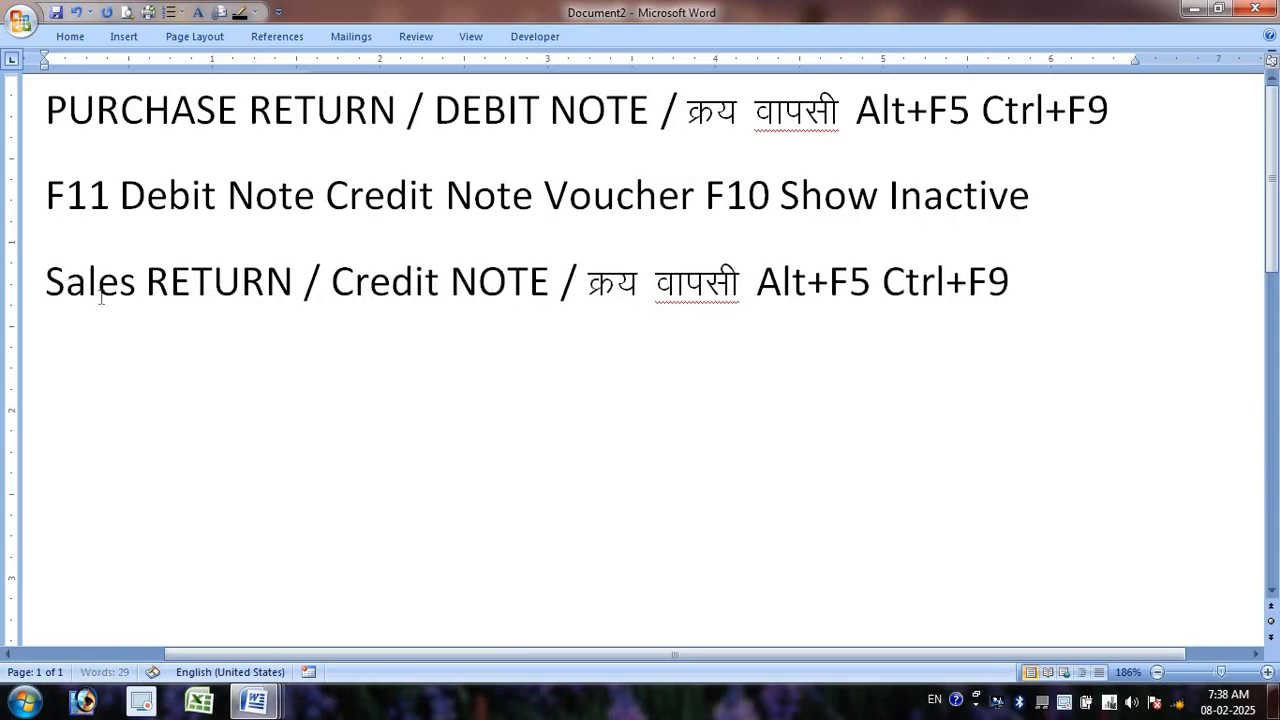
- Prefix the Hindi text with वि so it reads विक्रय वापसी
{"action": "left_click", "coordinate": [50, 282]}
{"action": "left_click", "coordinate": [590, 280]}
{"action": "type", "text": "f"}
{"action": "key", "text": "BackSpace"}
{"action": "type", "text": "वि"}
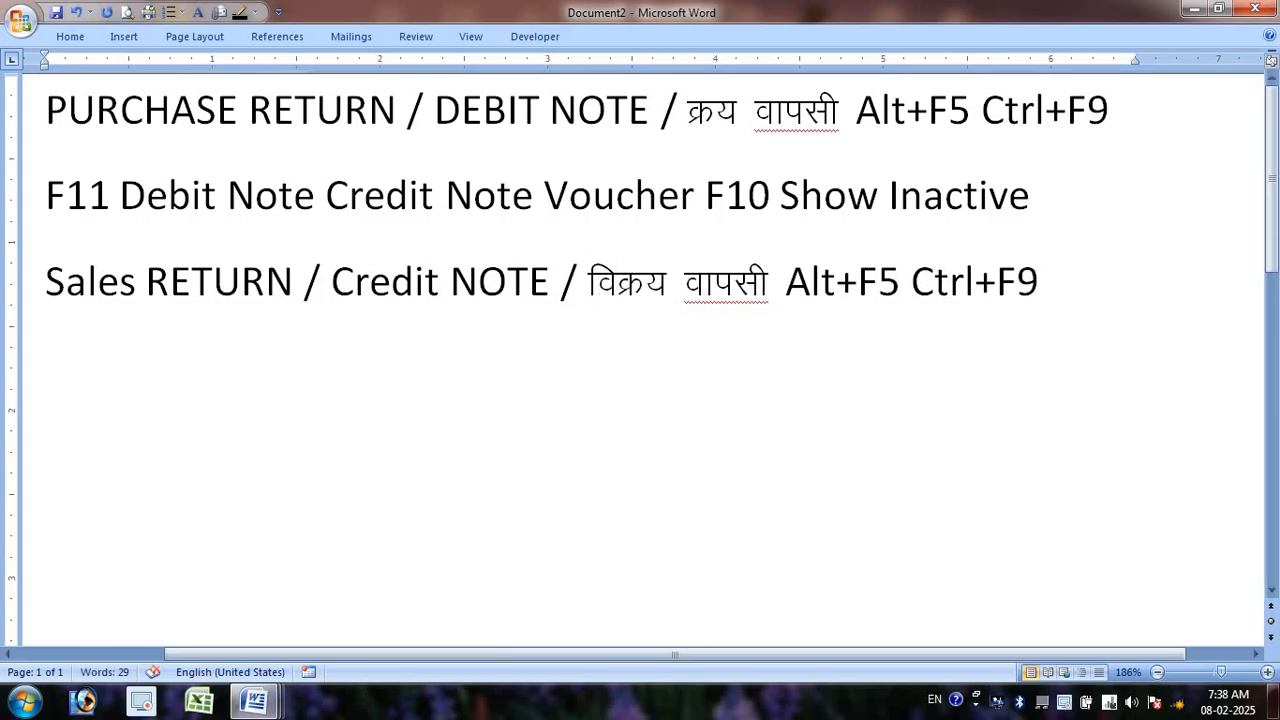
- Change the Sales line's shortcuts to Alt+F6 and Ctrl+F8
{"action": "left_click_drag", "start_coordinate": [879, 276], "coordinate": [903, 272]}
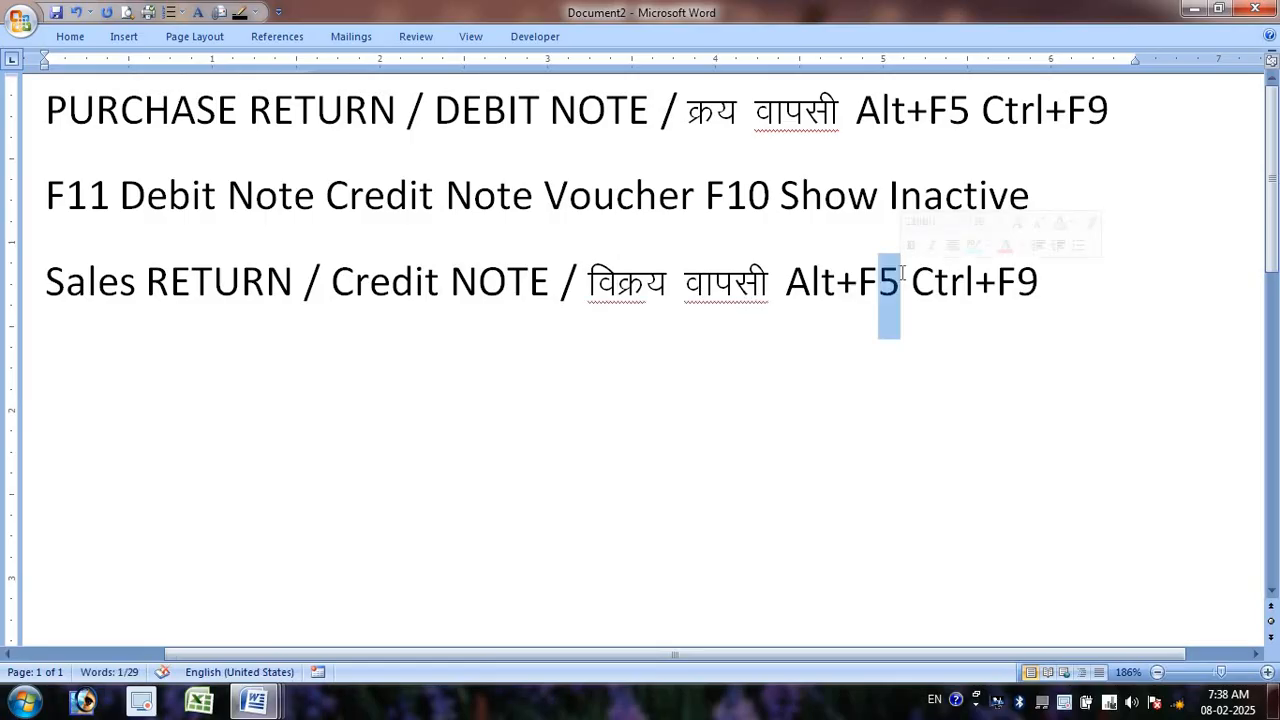
{"action": "type", "text": "6"}
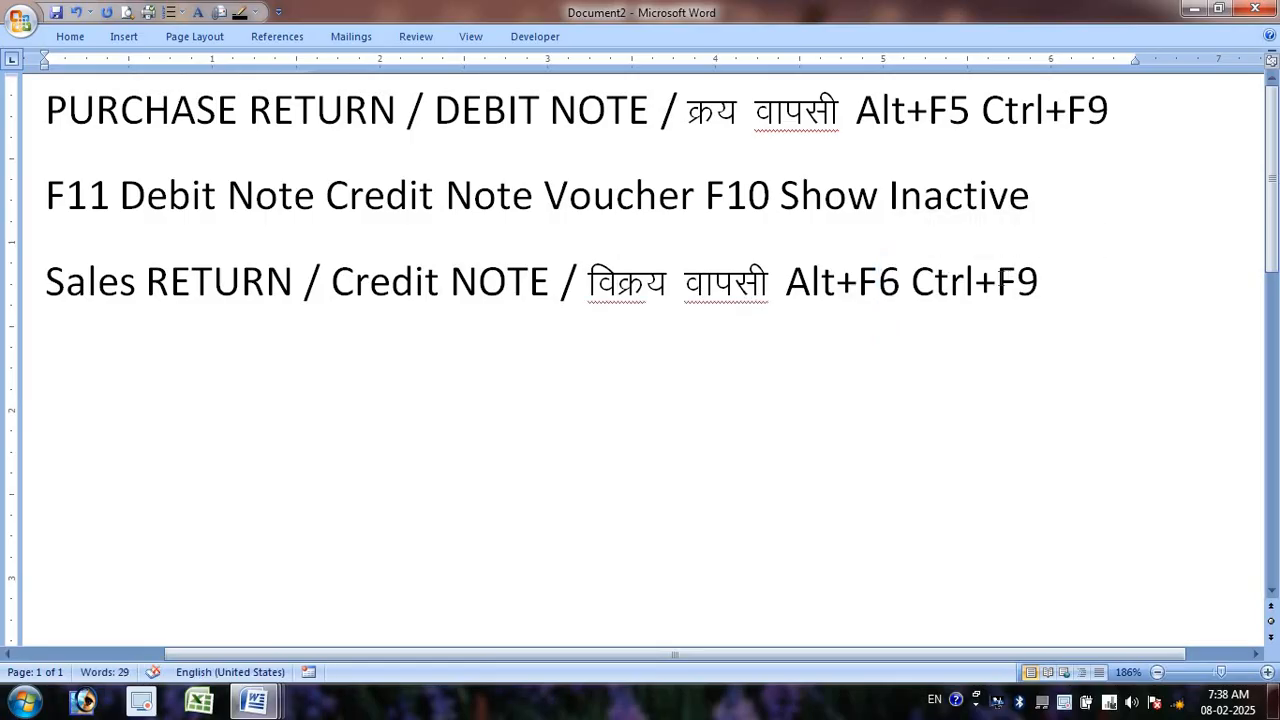
{"action": "left_click_drag", "start_coordinate": [1020, 278], "coordinate": [1047, 277]}
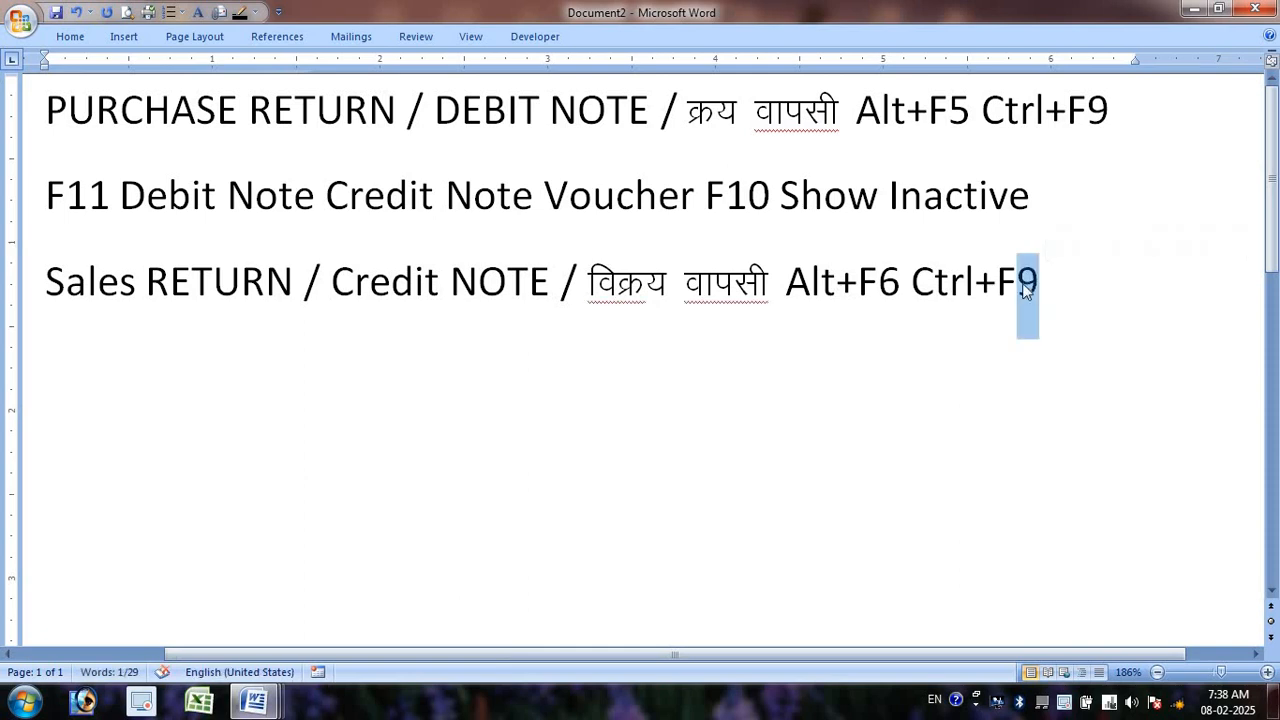
{"action": "type", "text": "8"}
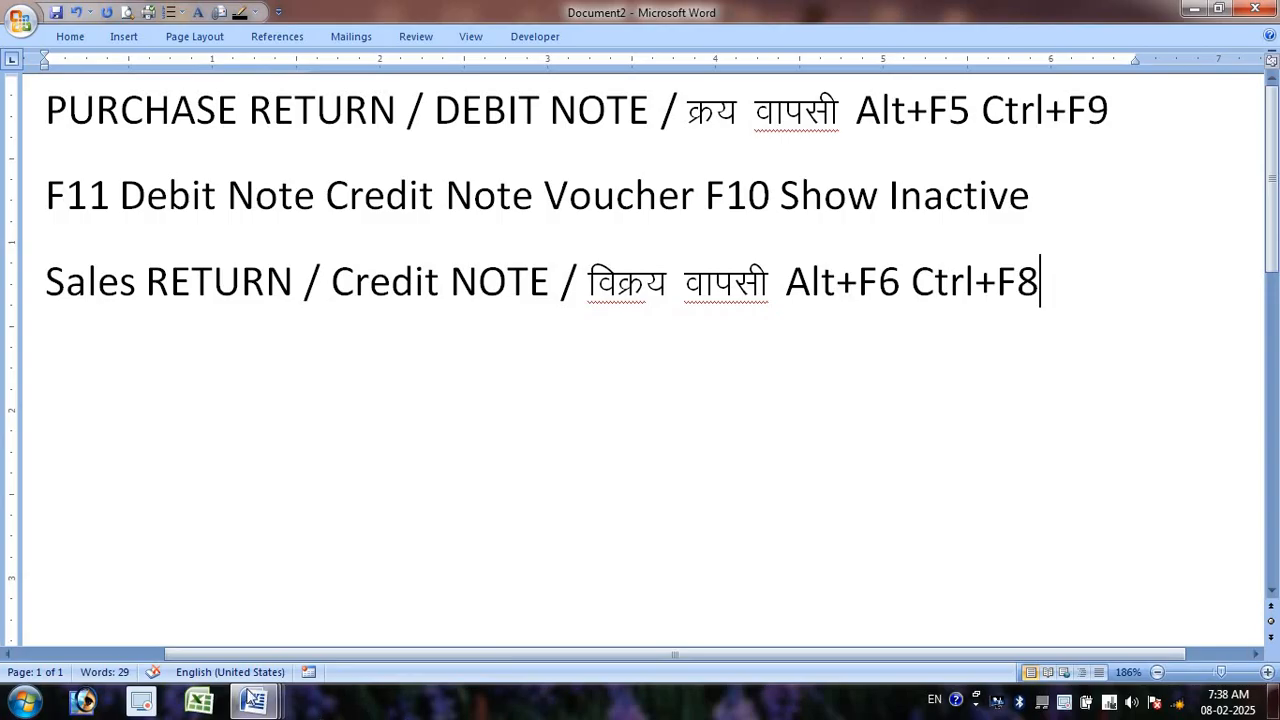
- Launch TallyPrime and view the P S RETURN exercise list in Word
{"action": "left_click", "coordinate": [24, 701]}
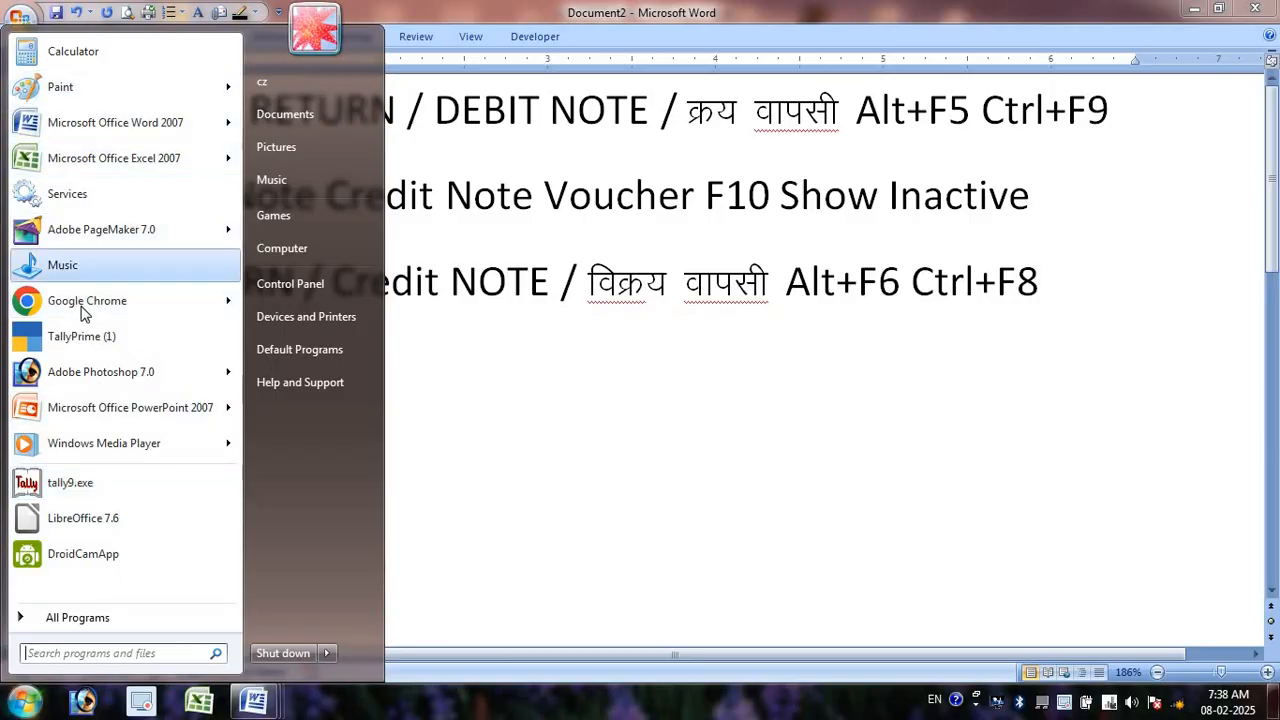
{"action": "left_click", "coordinate": [97, 340]}
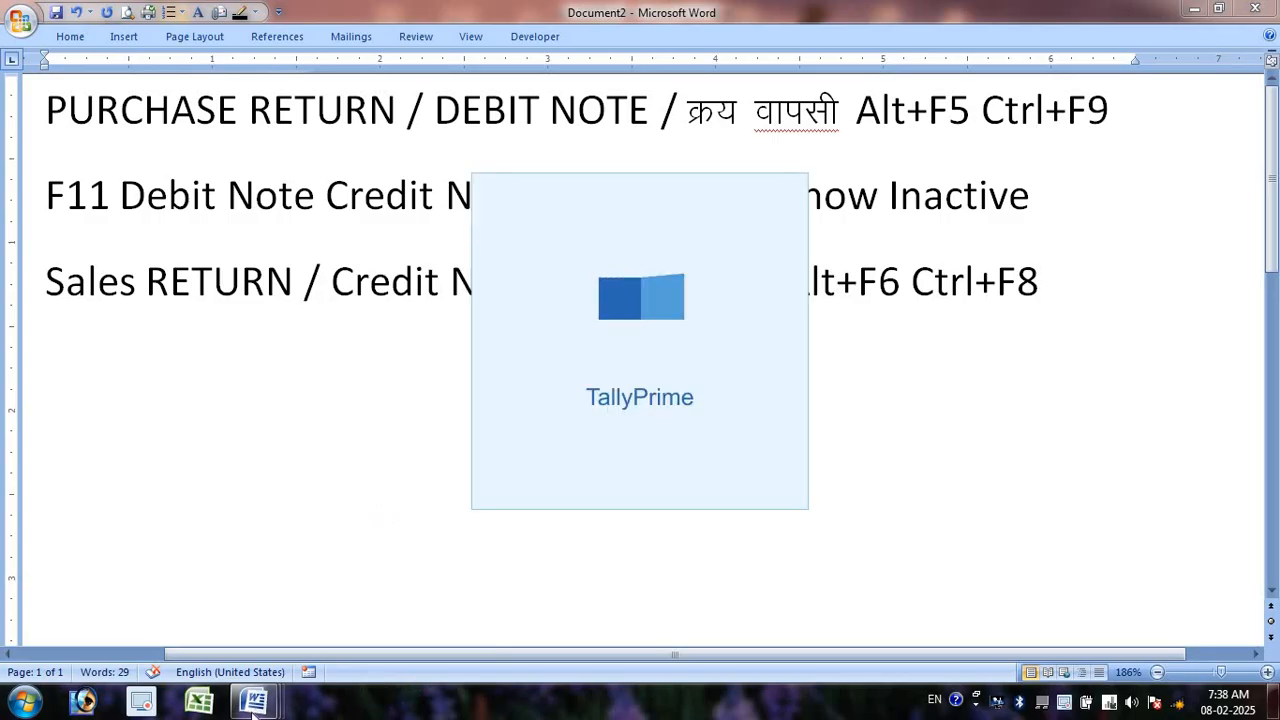
{"action": "key", "text": "alt+Tab"}
{"action": "key", "text": "alt+Tab"}
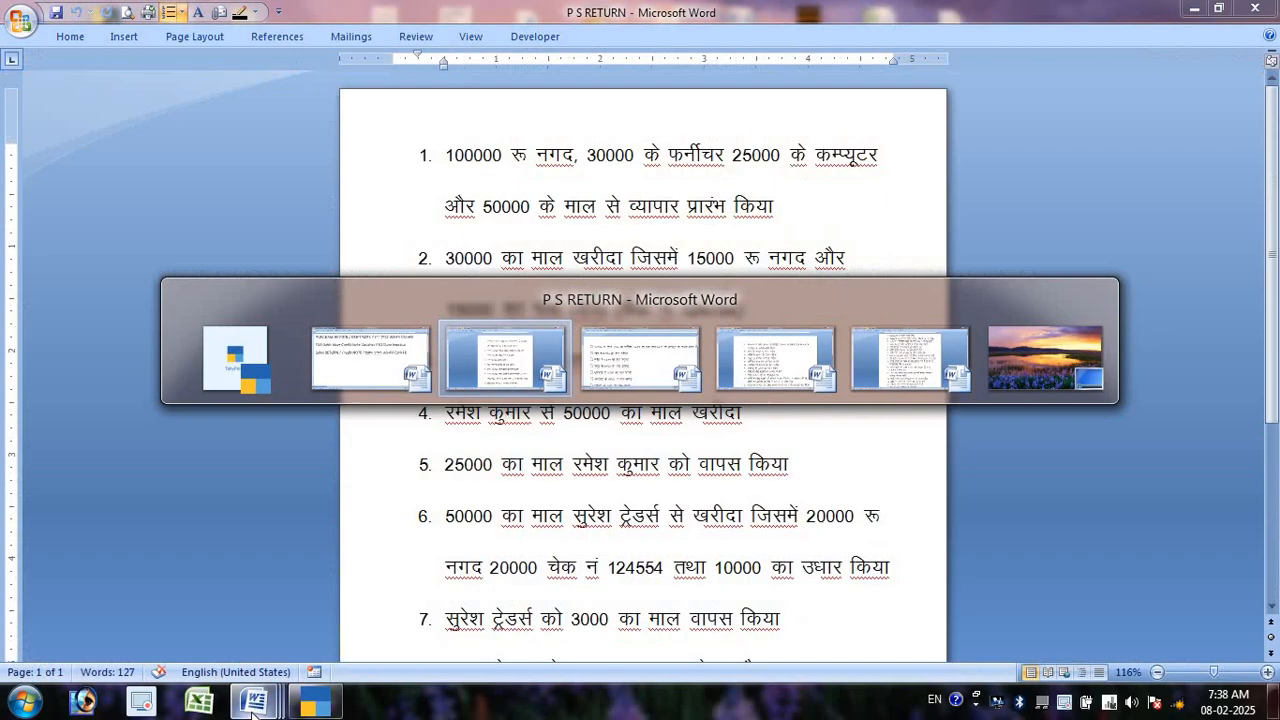
{"action": "scroll", "coordinate": [162, 508], "scroll_direction": "up", "scroll_amount": 10}
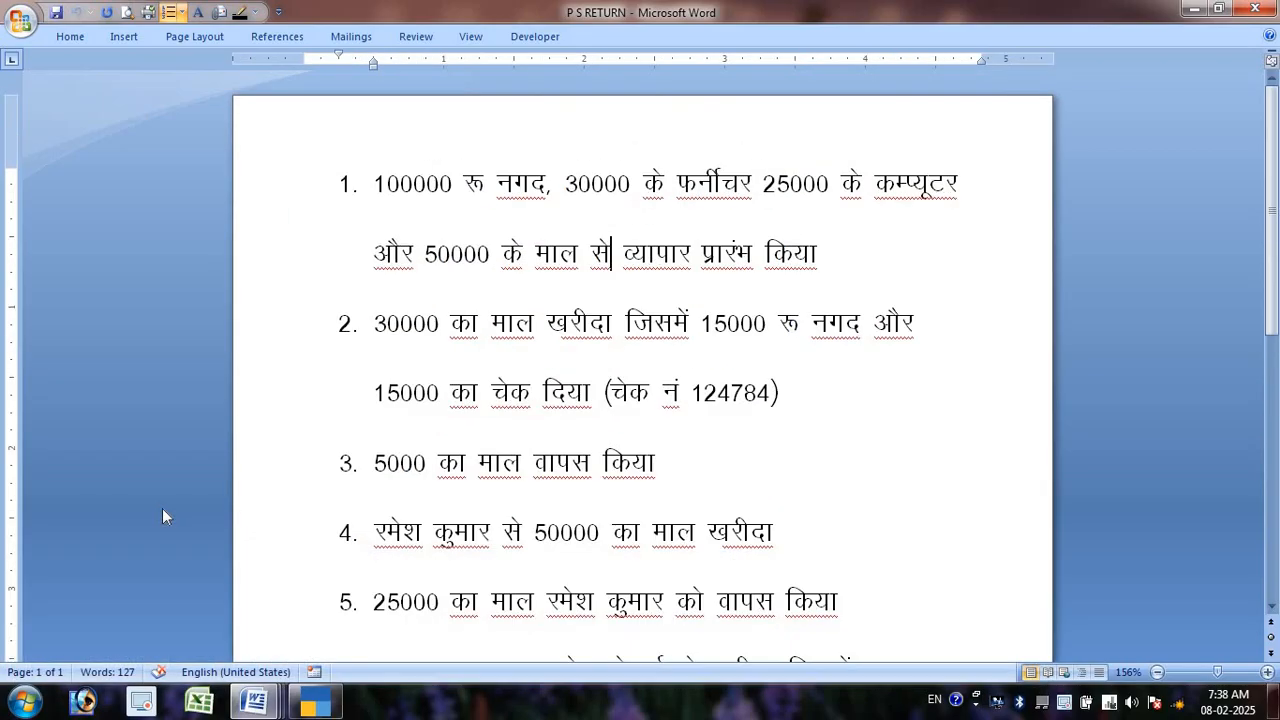
{"action": "scroll", "coordinate": [158, 514], "scroll_direction": "up", "scroll_amount": 4}
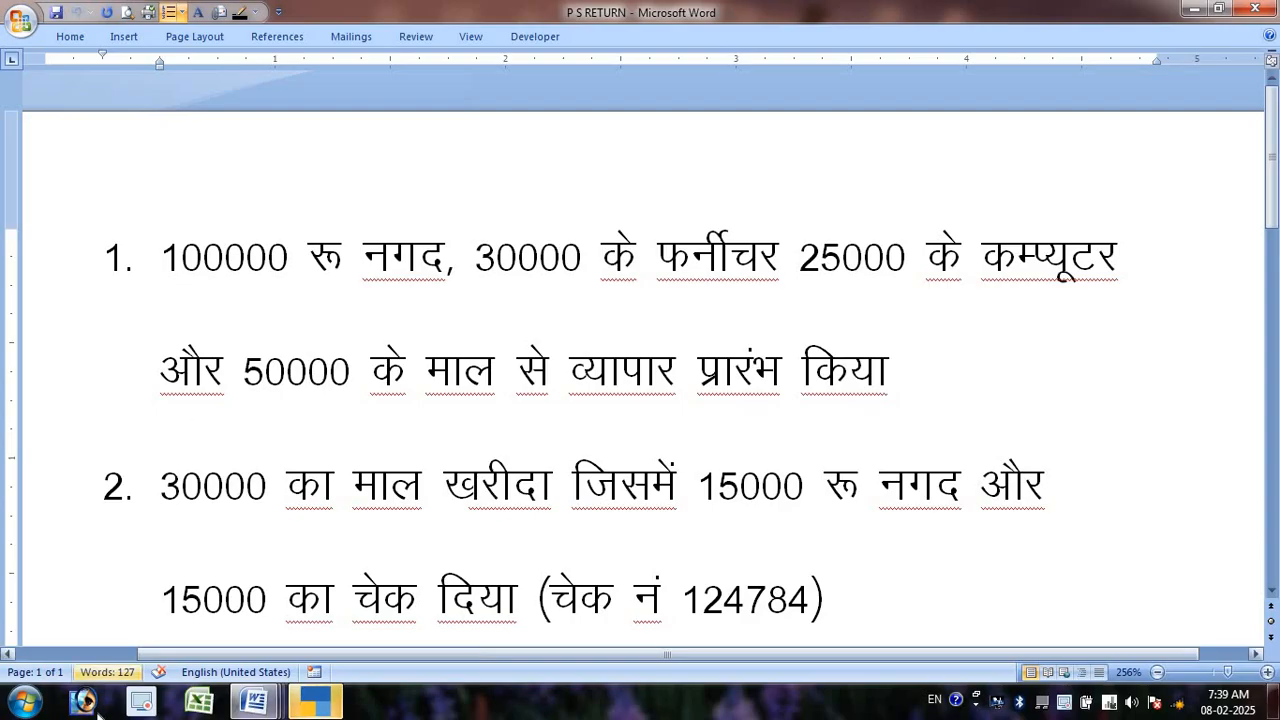
- Continue TallyPrime in Educational Mode, maximized, and request shutting the current company
{"action": "left_click", "coordinate": [315, 700]}
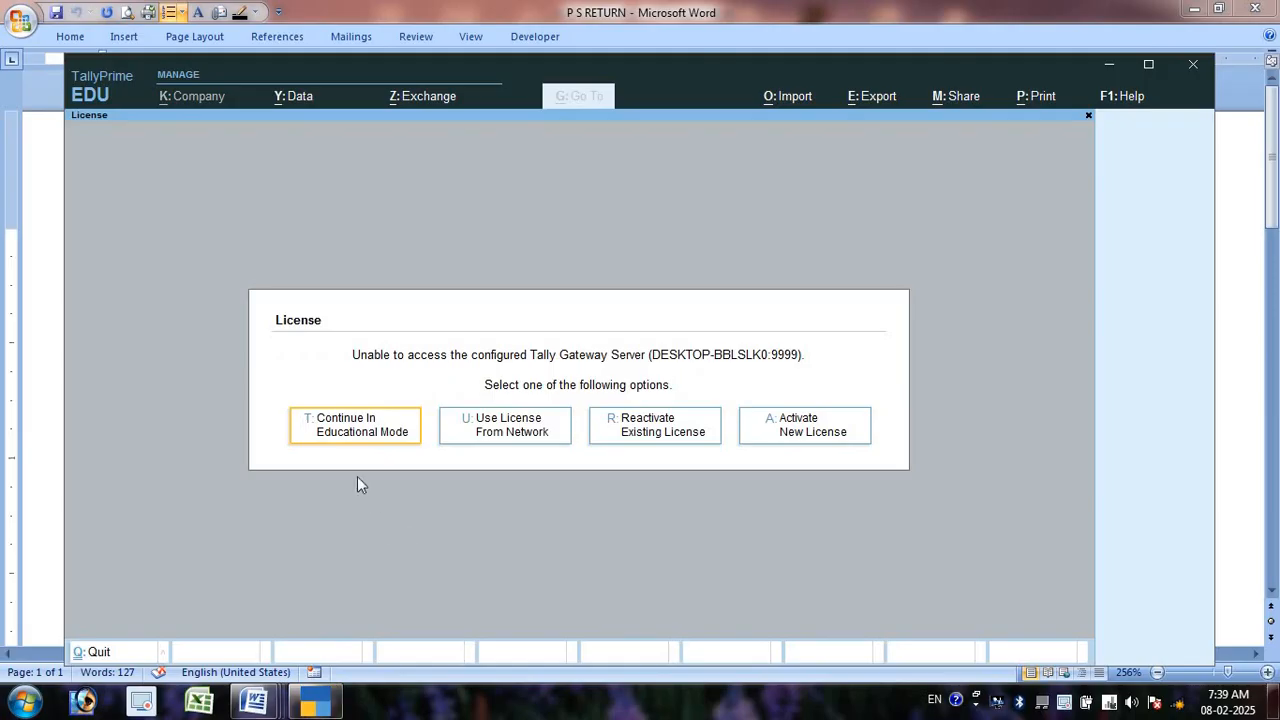
{"action": "left_click", "coordinate": [362, 443]}
{"action": "left_click", "coordinate": [1148, 64]}
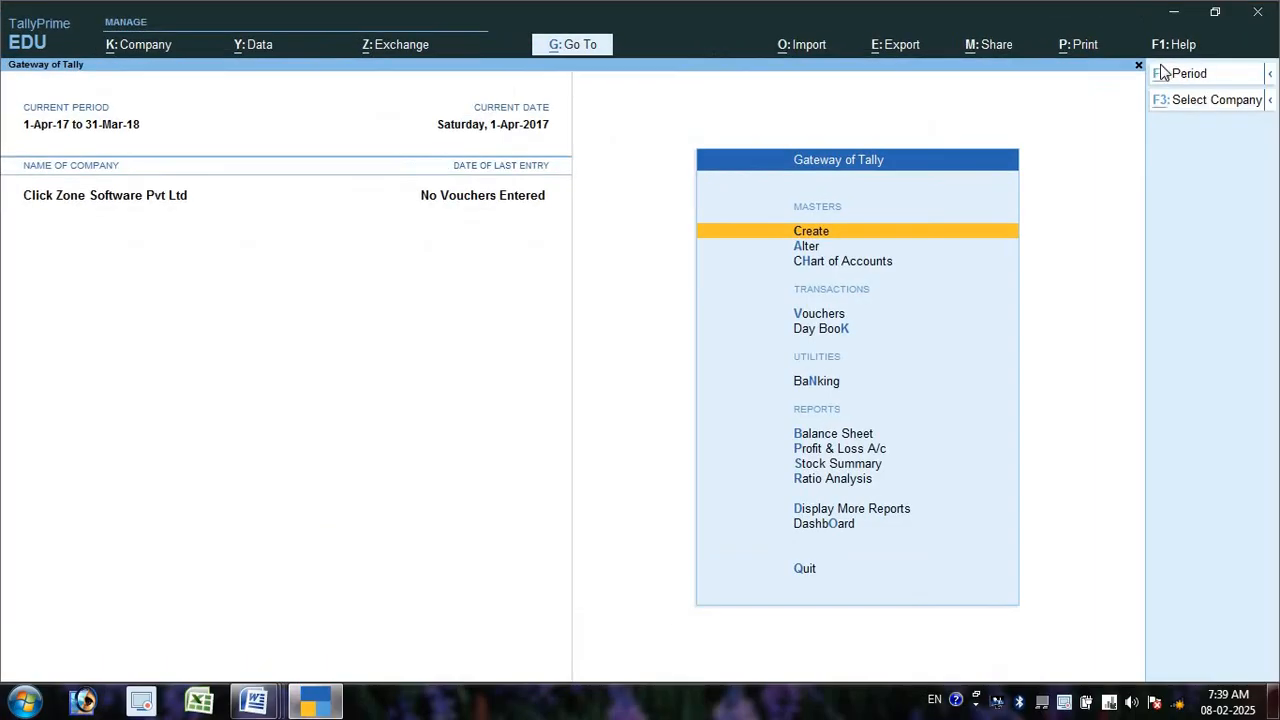
{"action": "key", "text": "alt+F3"}
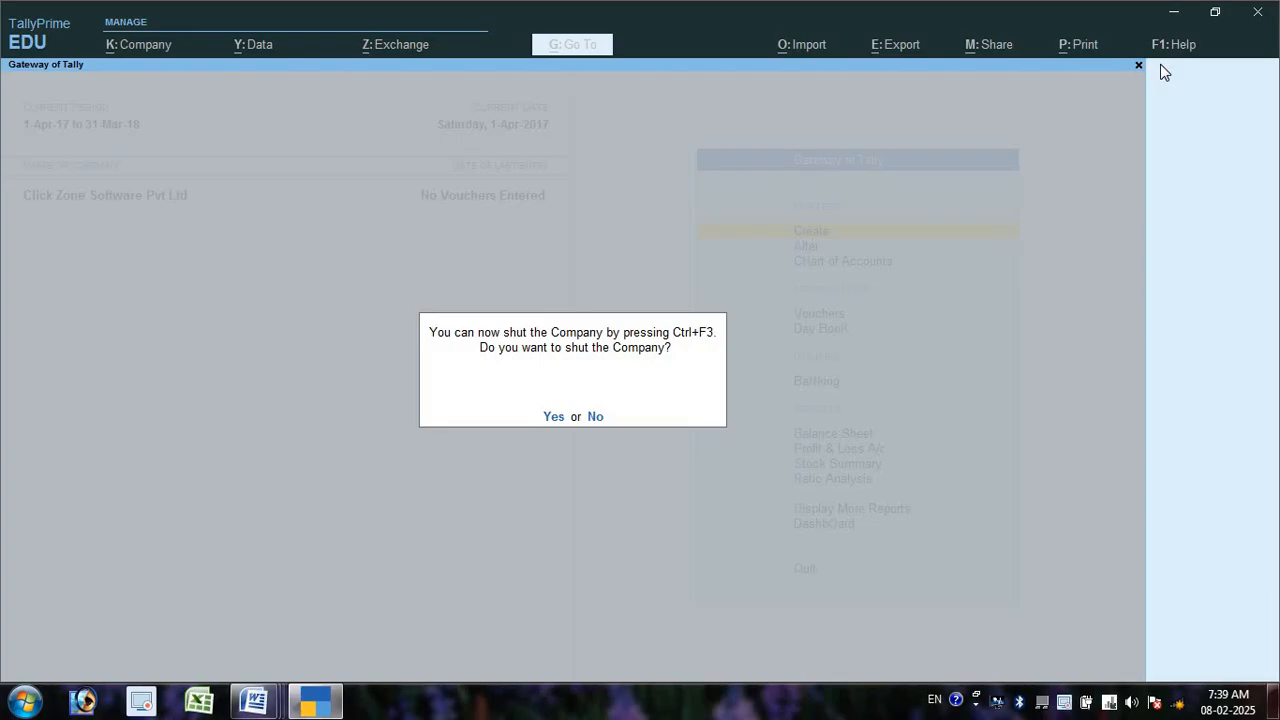
- Shut the Click Zone Software Pvt Ltd company and begin creating a new company
{"action": "key", "text": "y"}
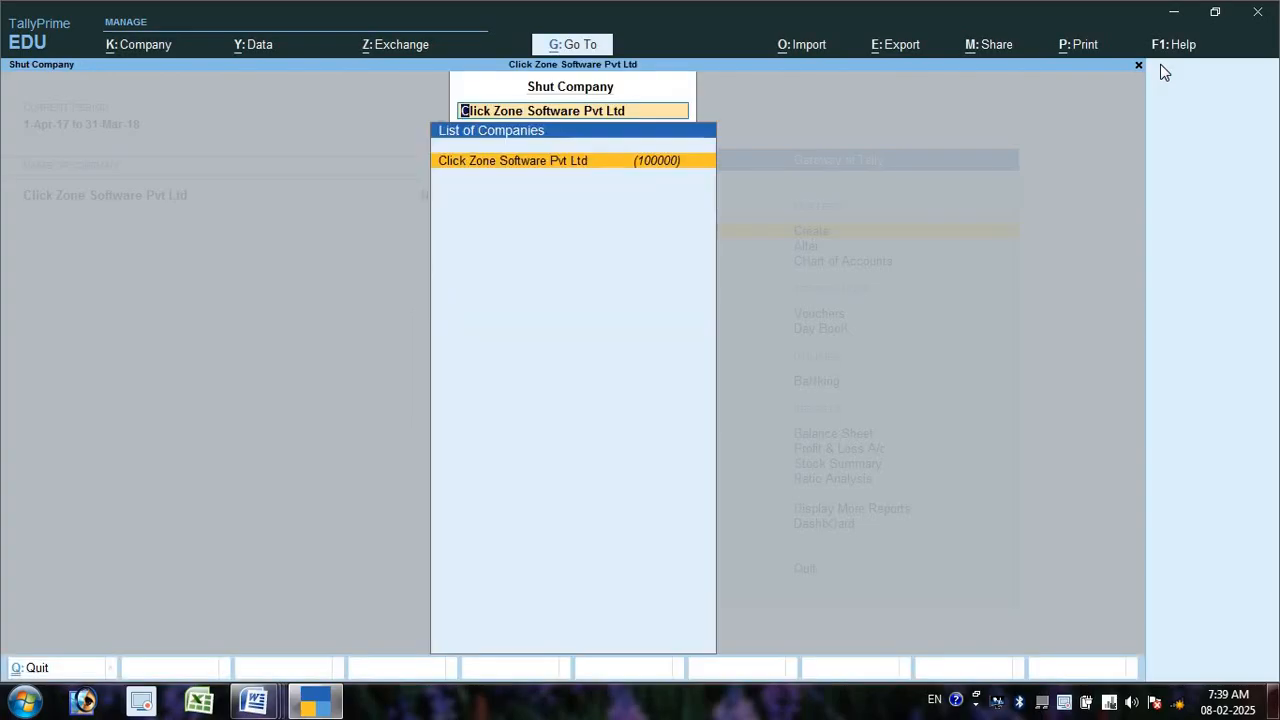
{"action": "key", "text": "Return"}
{"action": "key", "text": "Up"}
{"action": "key", "text": "Up"}
{"action": "key", "text": "Up"}
{"action": "key", "text": "Up"}
{"action": "key", "text": "Up"}
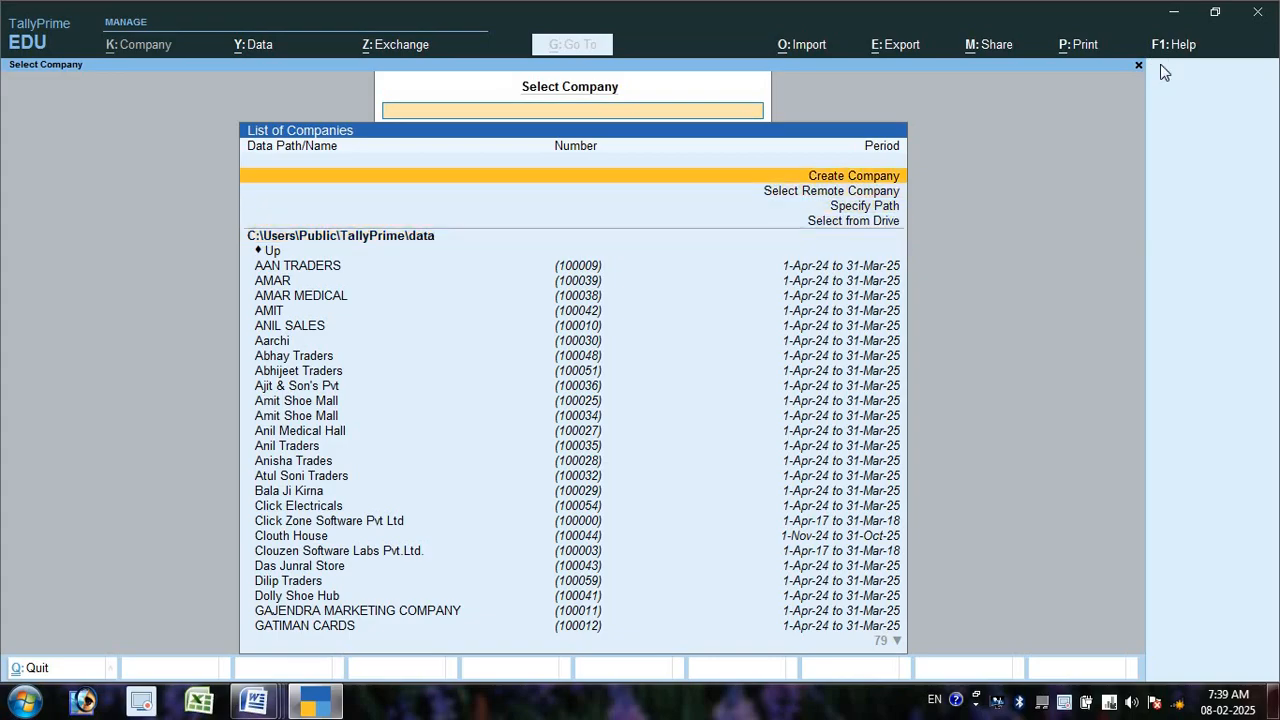
{"action": "key", "text": "Return"}
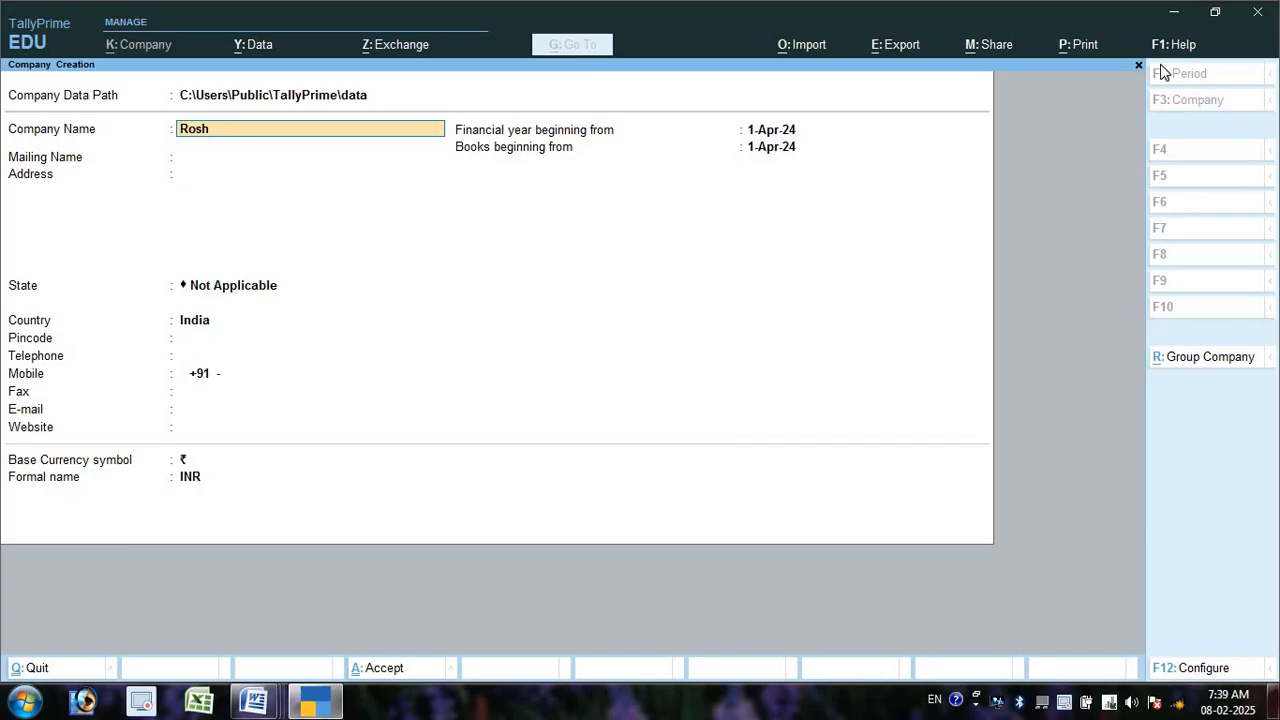
- Enter the trading company's name, address, state Chhattisgarh and pincode, then accept default features
{"action": "key", "text": "Return"}
{"action": "key", "text": "Return"}
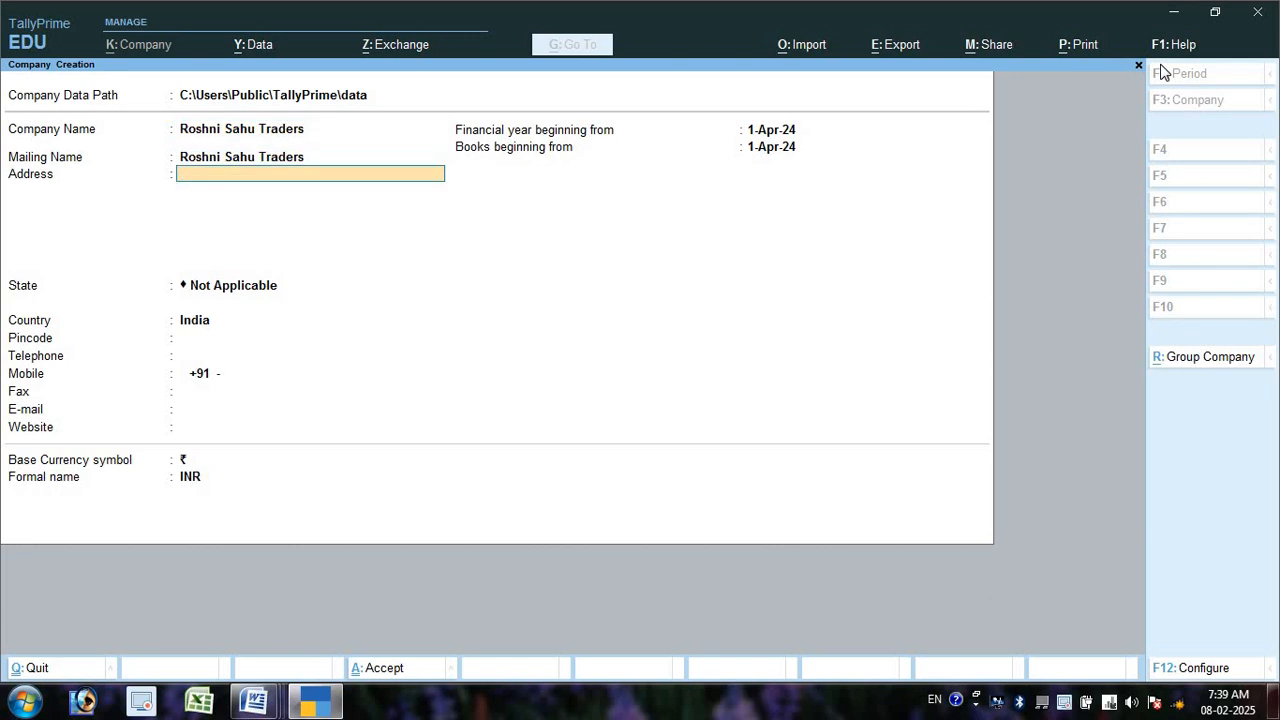
{"action": "type", "text": "Mohanbhatha"}
{"action": "key", "text": "Return"}
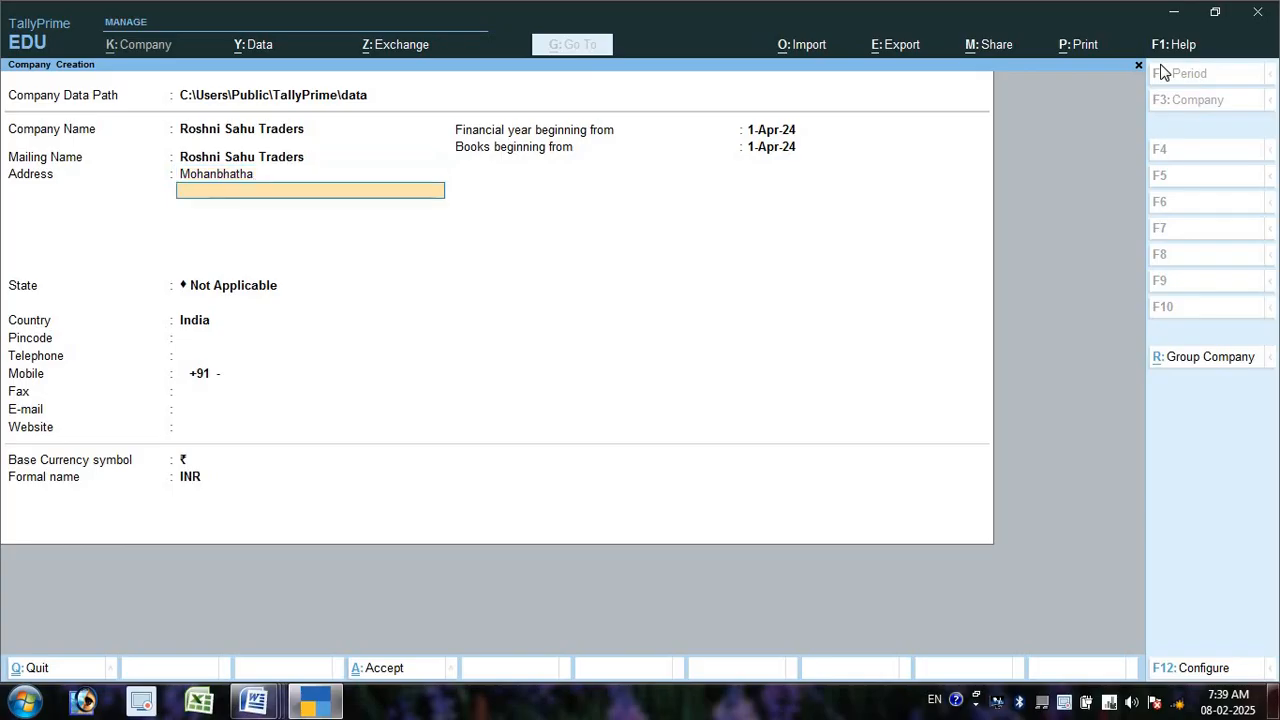
{"action": "key", "text": "Return"}
{"action": "key", "text": "Return"}
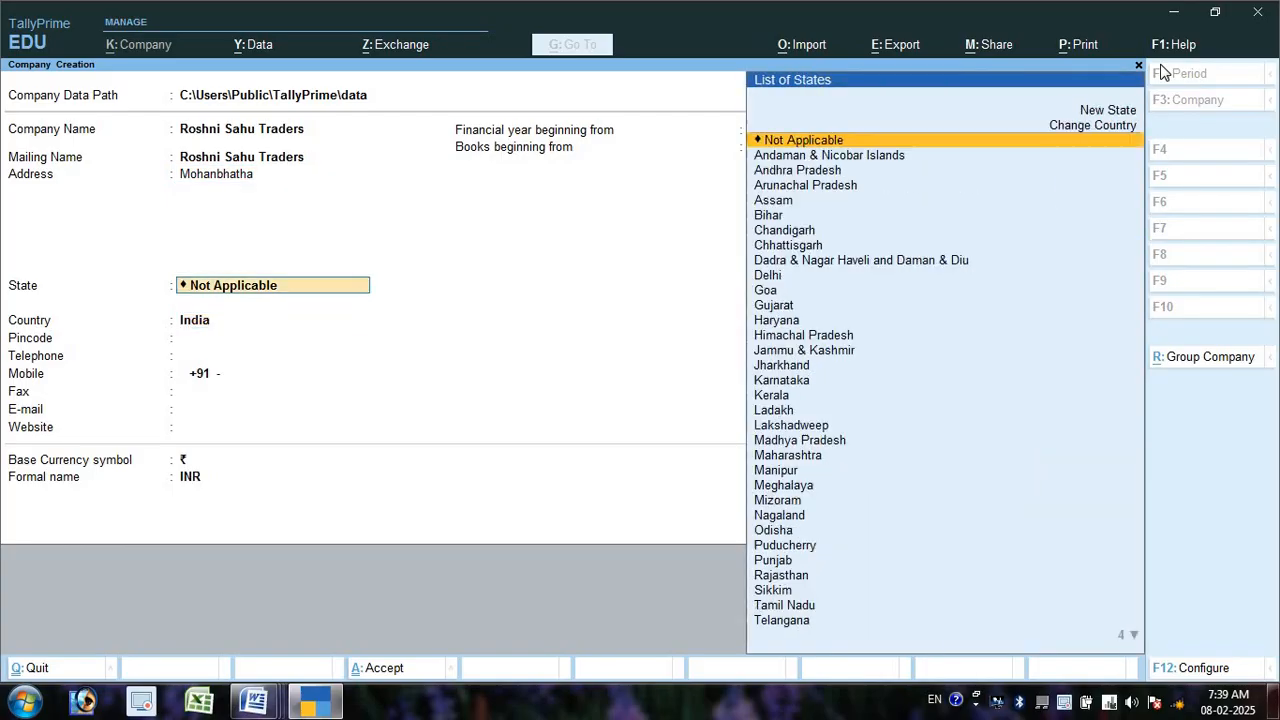
{"action": "type", "text": "Chh"}
{"action": "key", "text": "Return"}
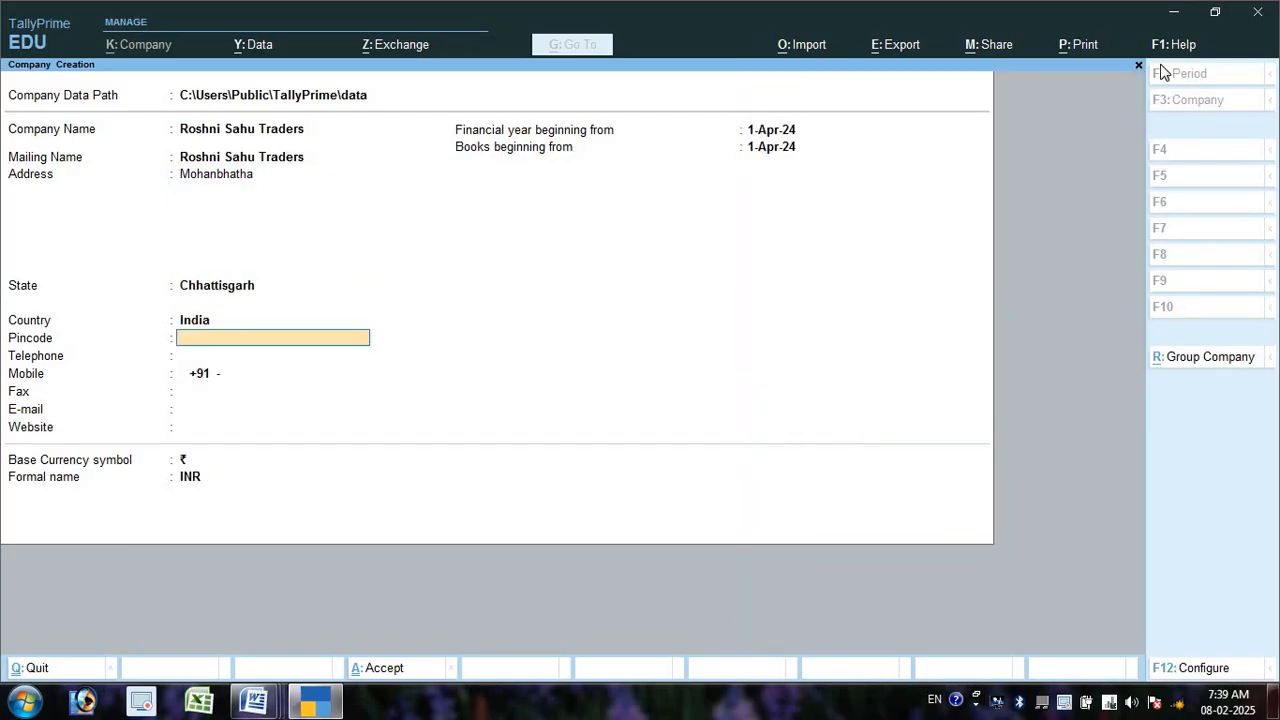
{"action": "type", "text": "495555"}
{"action": "key", "text": "Return"}
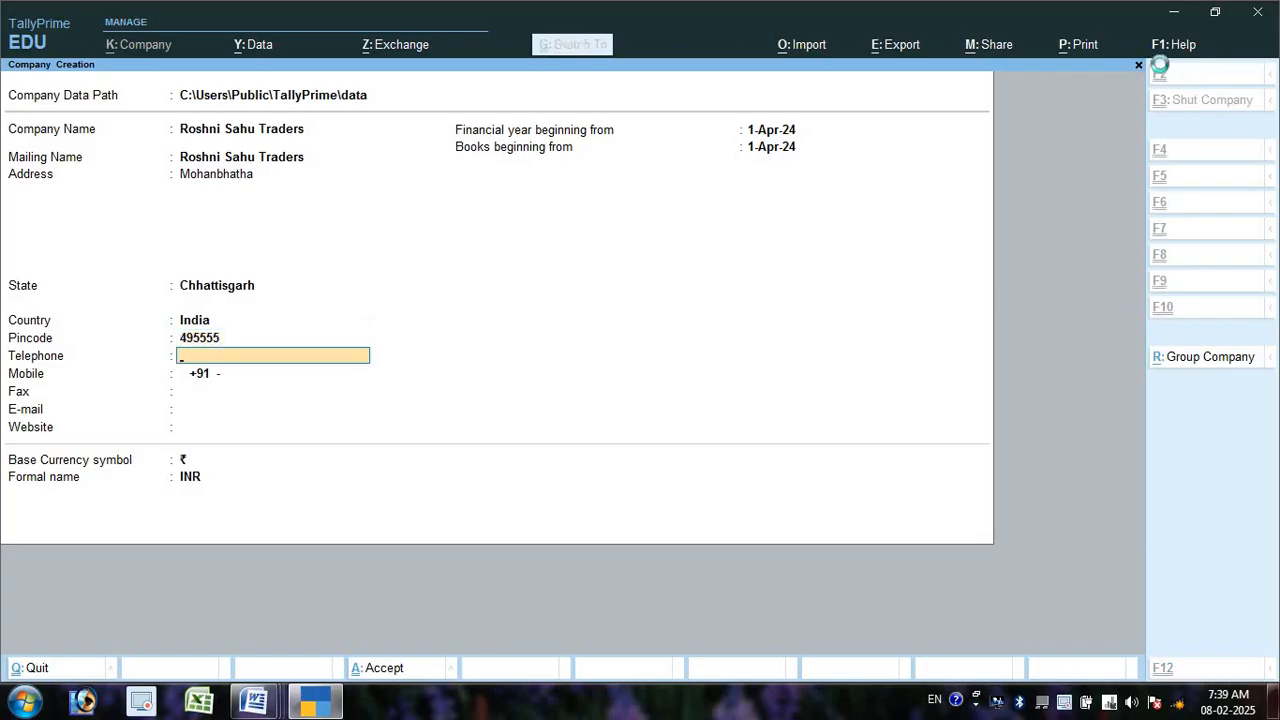
{"action": "key", "text": "ctrl+a"}
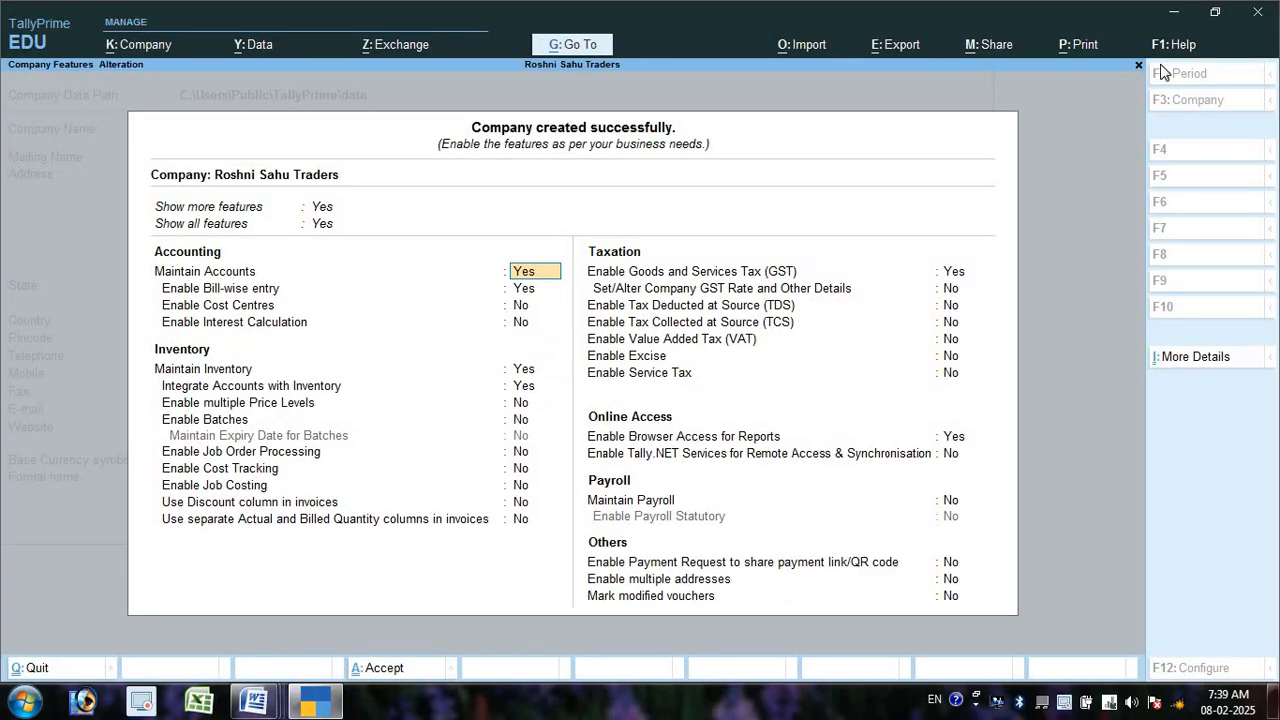
{"action": "key", "text": "ctrl+a"}
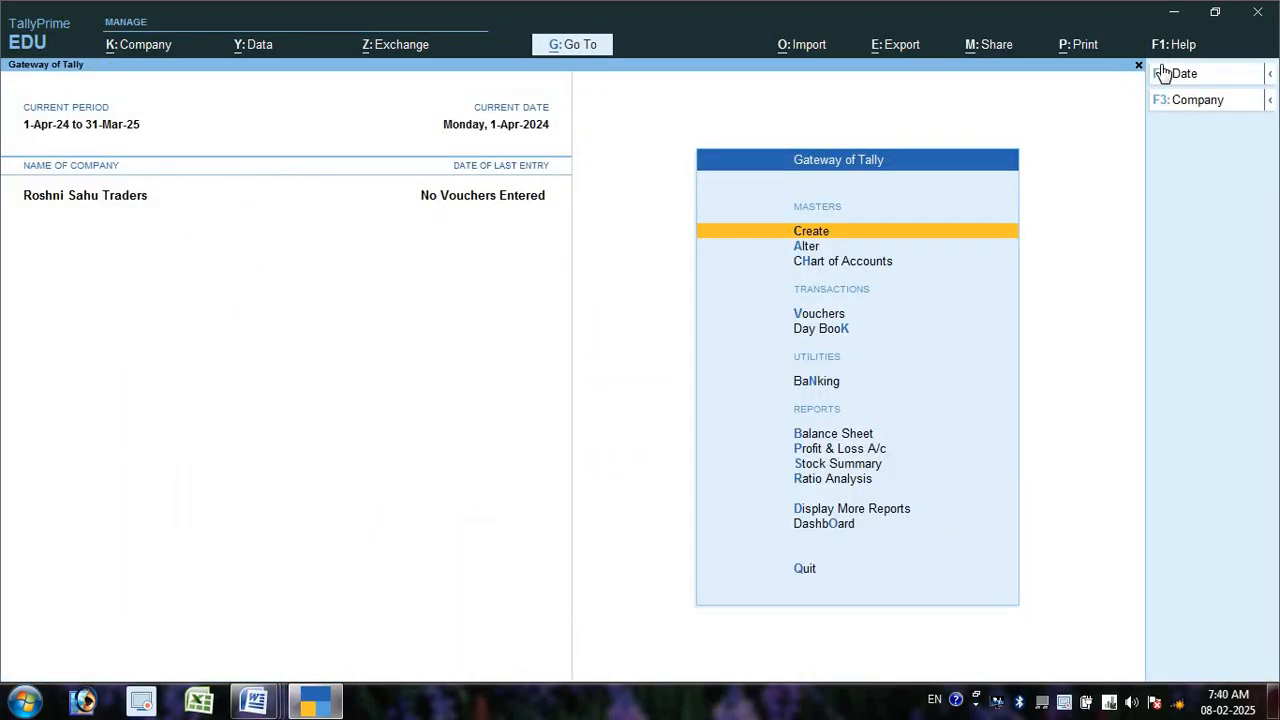
- Open a Journal voucher and choose Cash as the first debit ledger
{"action": "key", "text": "Down"}
{"action": "key", "text": "Down"}
{"action": "key", "text": "Down"}
{"action": "key", "text": "Return"}
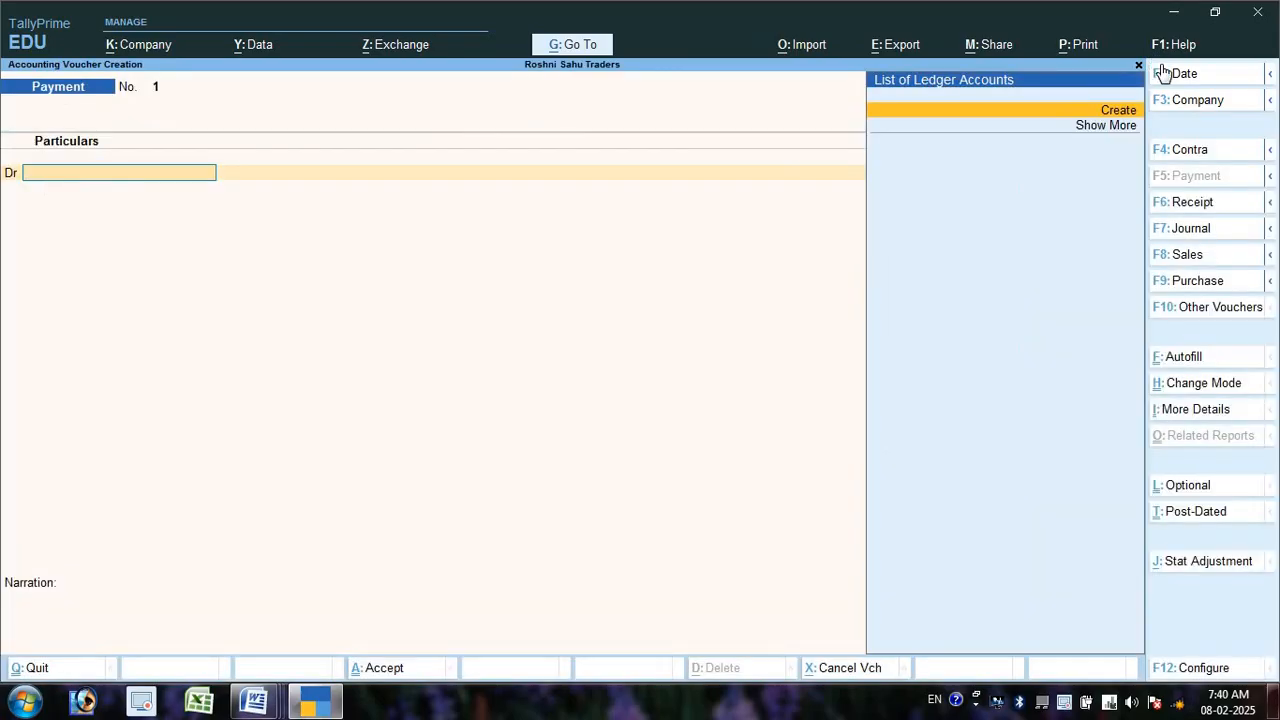
{"action": "key", "text": "F7"}
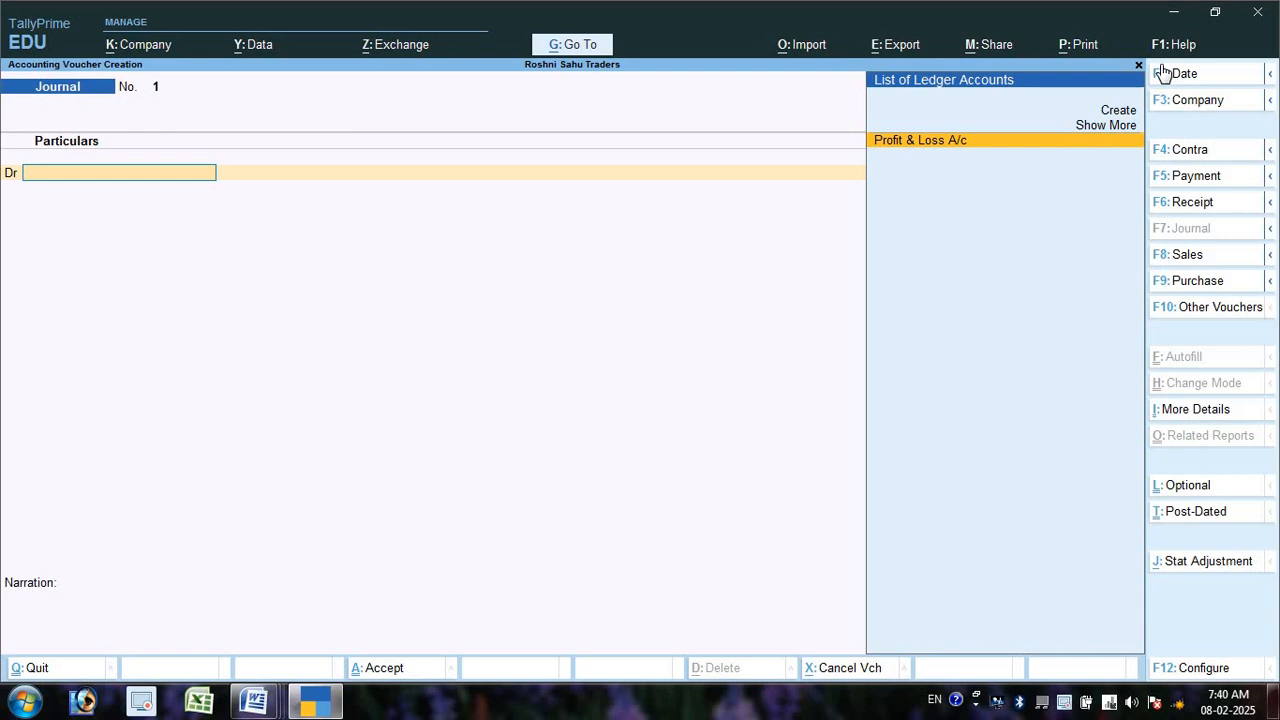
{"action": "key", "text": "Up"}
{"action": "key", "text": "Return"}
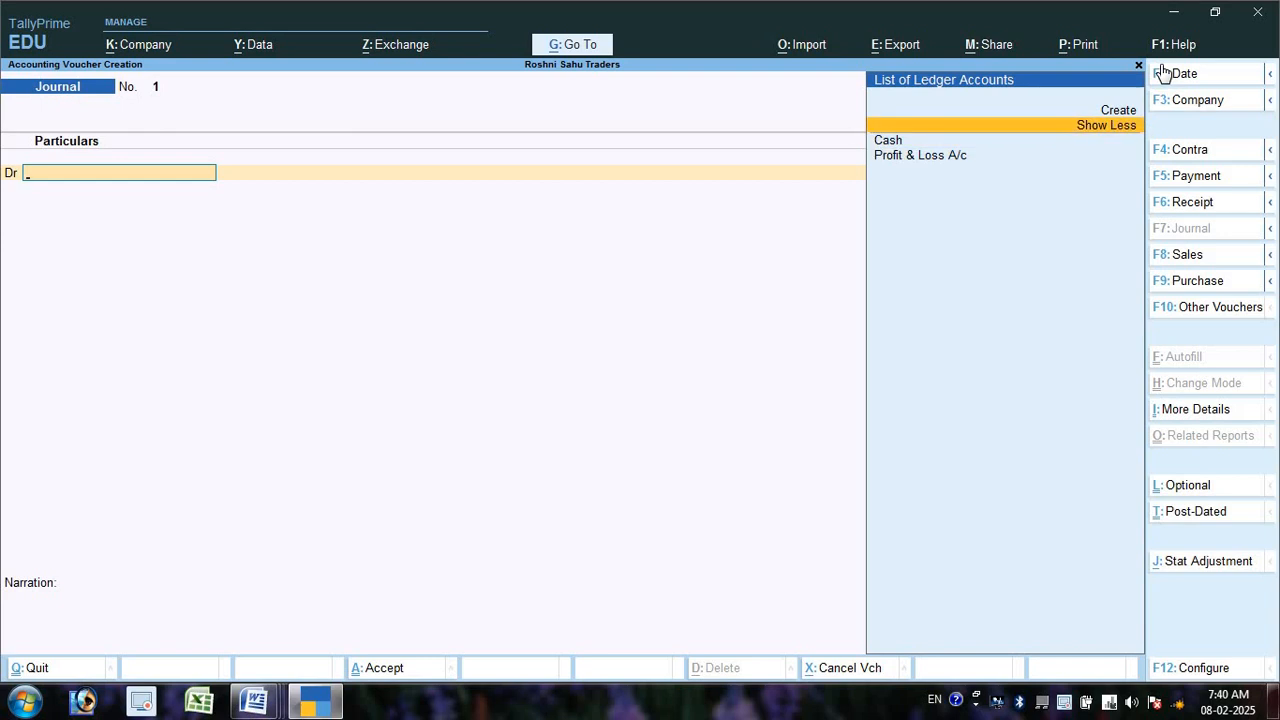
{"action": "key", "text": "Down"}
{"action": "key", "text": "Return"}
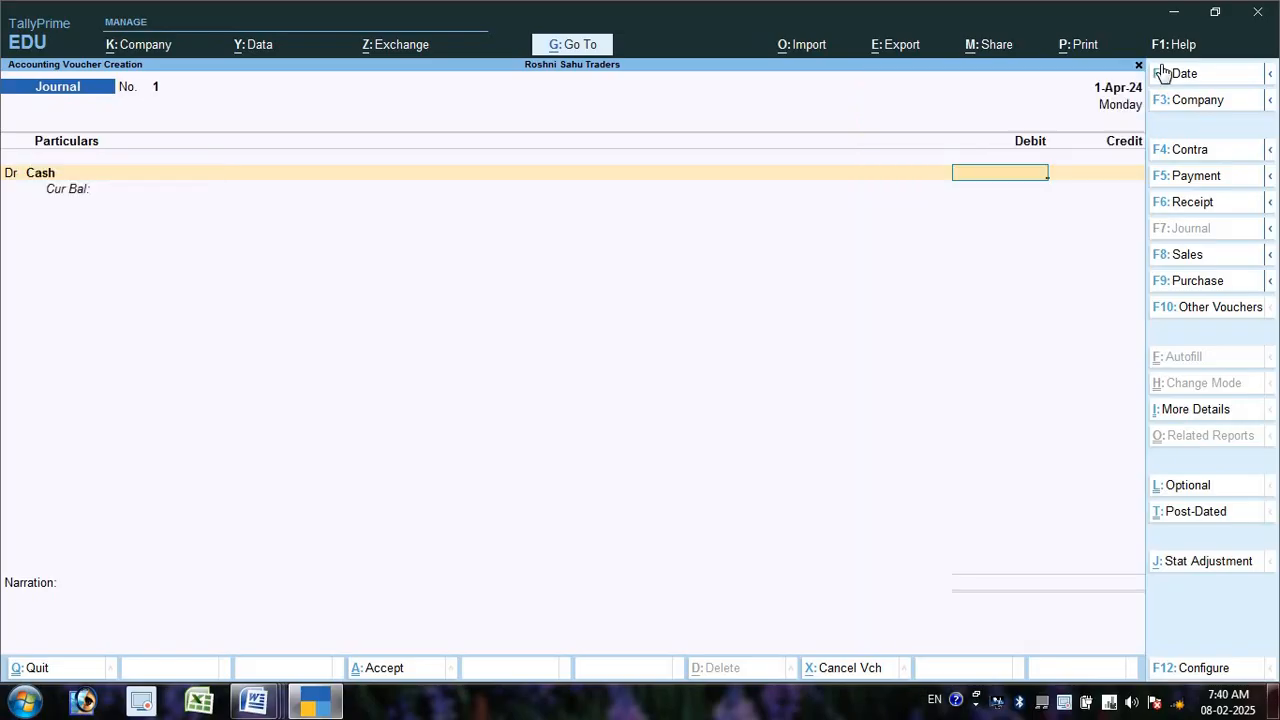
- Debit Cash 1,00,000 and start a second Dr line
{"action": "key", "text": "alt+Tab"}
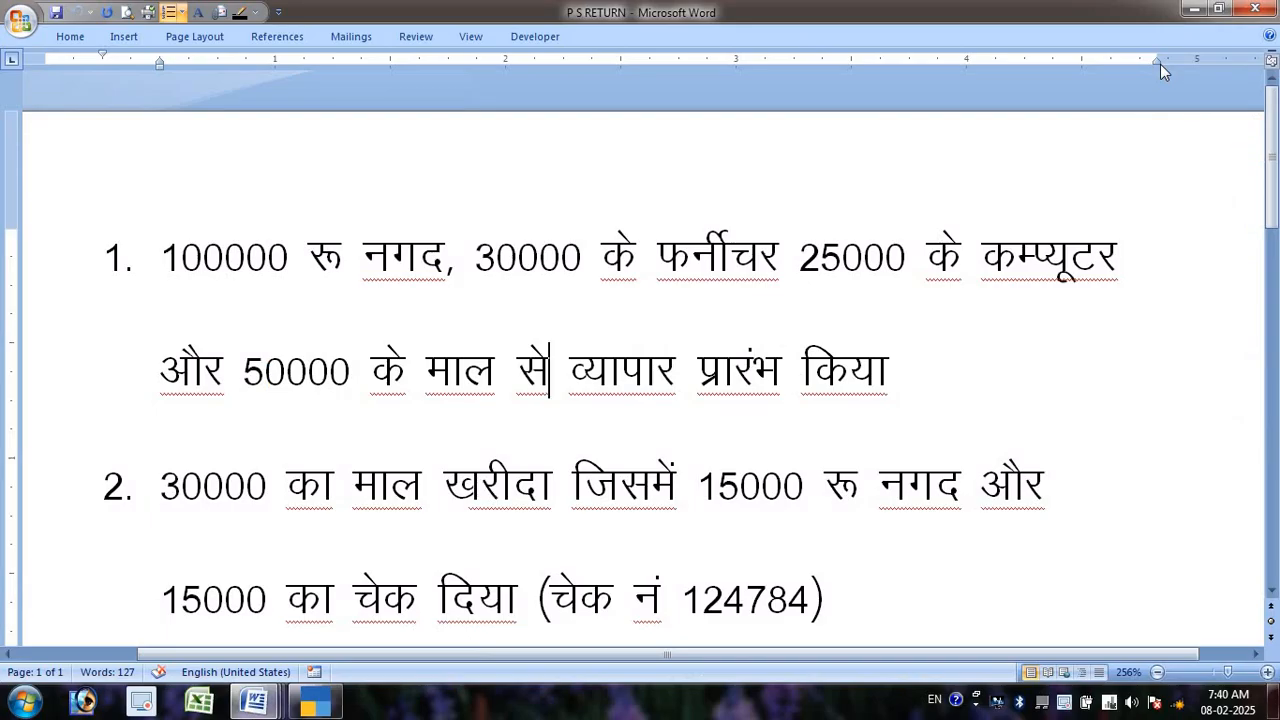
{"action": "key", "text": "alt+Tab"}
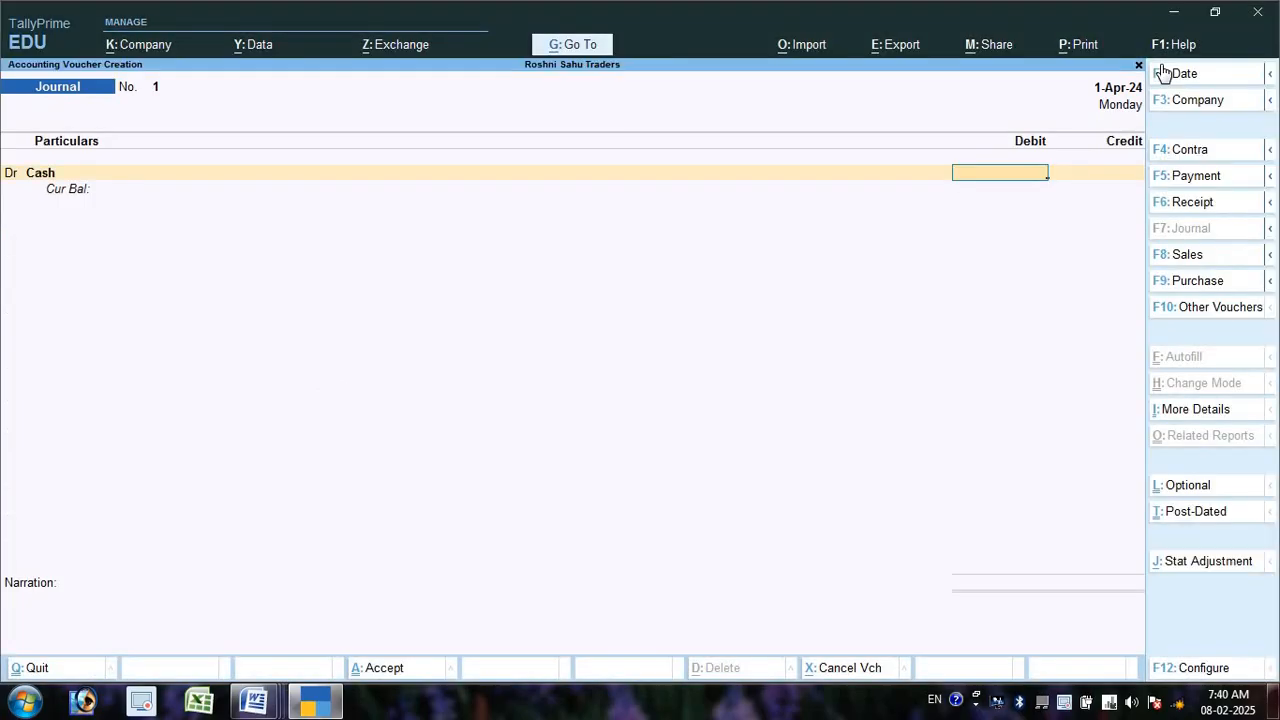
{"action": "type", "text": "100000"}
{"action": "key", "text": "Return"}
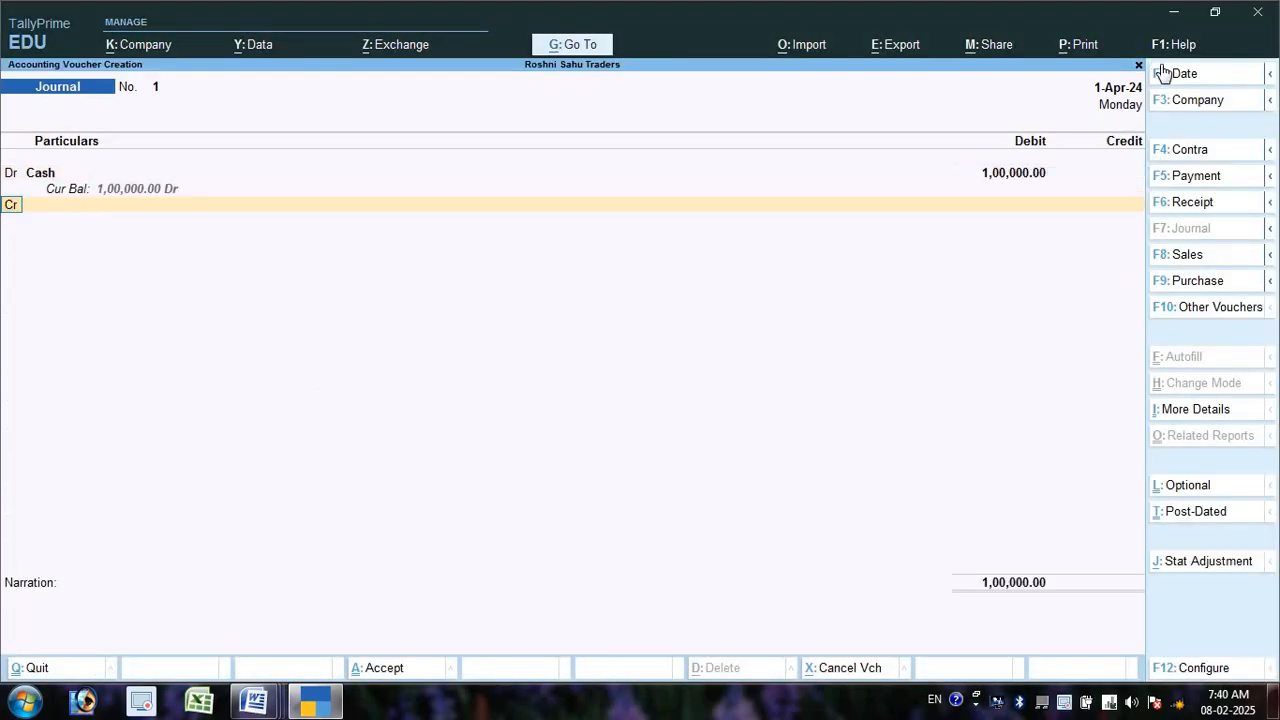
{"action": "type", "text": "d"}
{"action": "key", "text": "Return"}
{"action": "key", "text": "alt+Tab"}
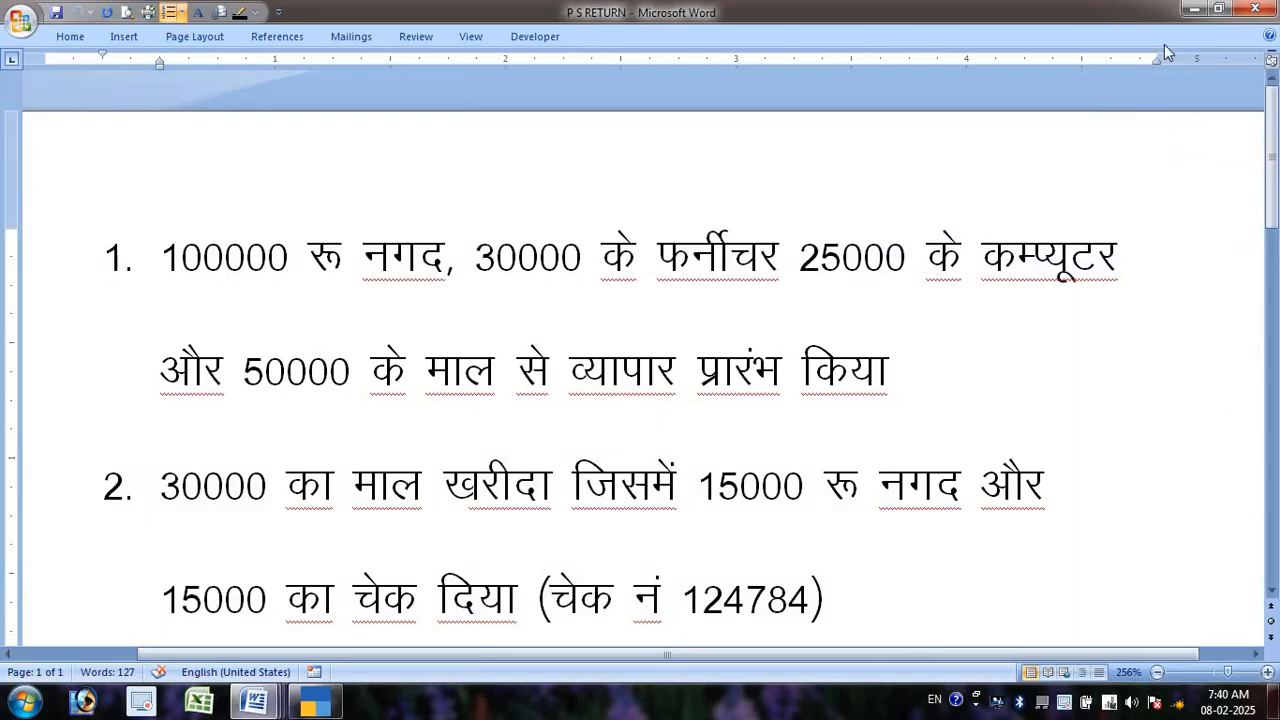
{"action": "key", "text": "alt+Tab"}
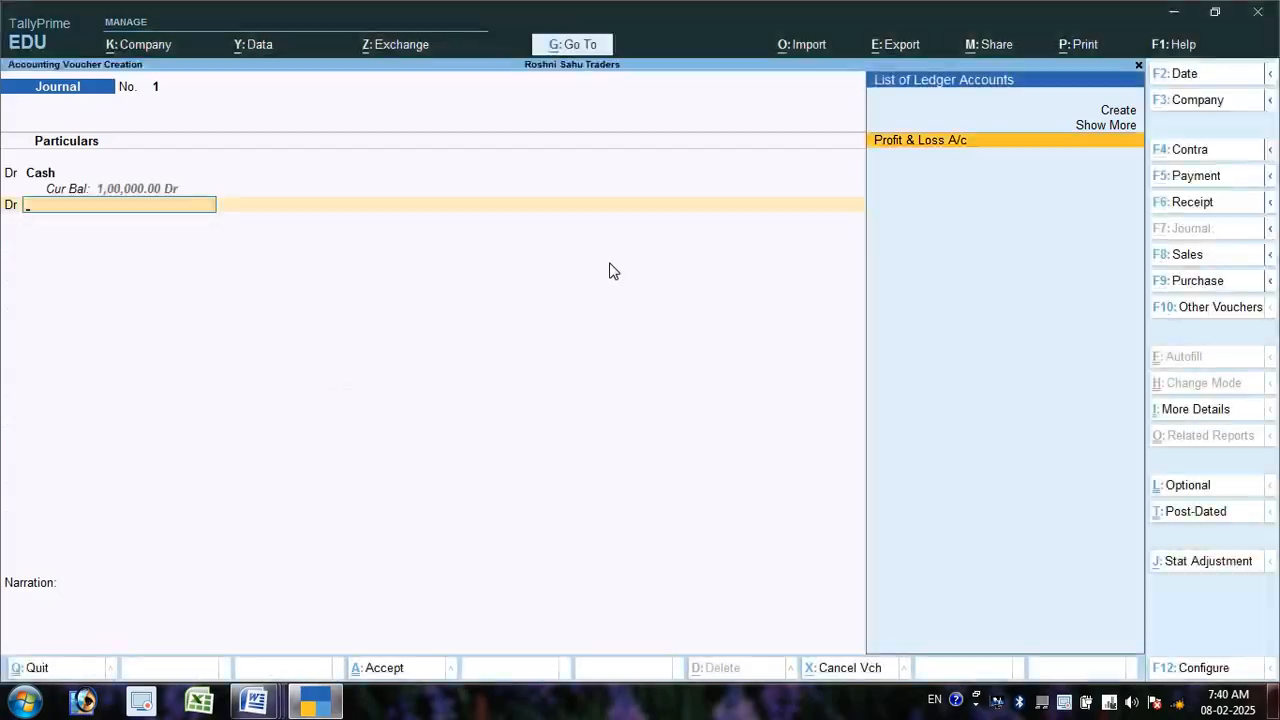
- Create a Furniture A/c ledger under Fixed Assets
{"action": "key", "text": "alt+c"}
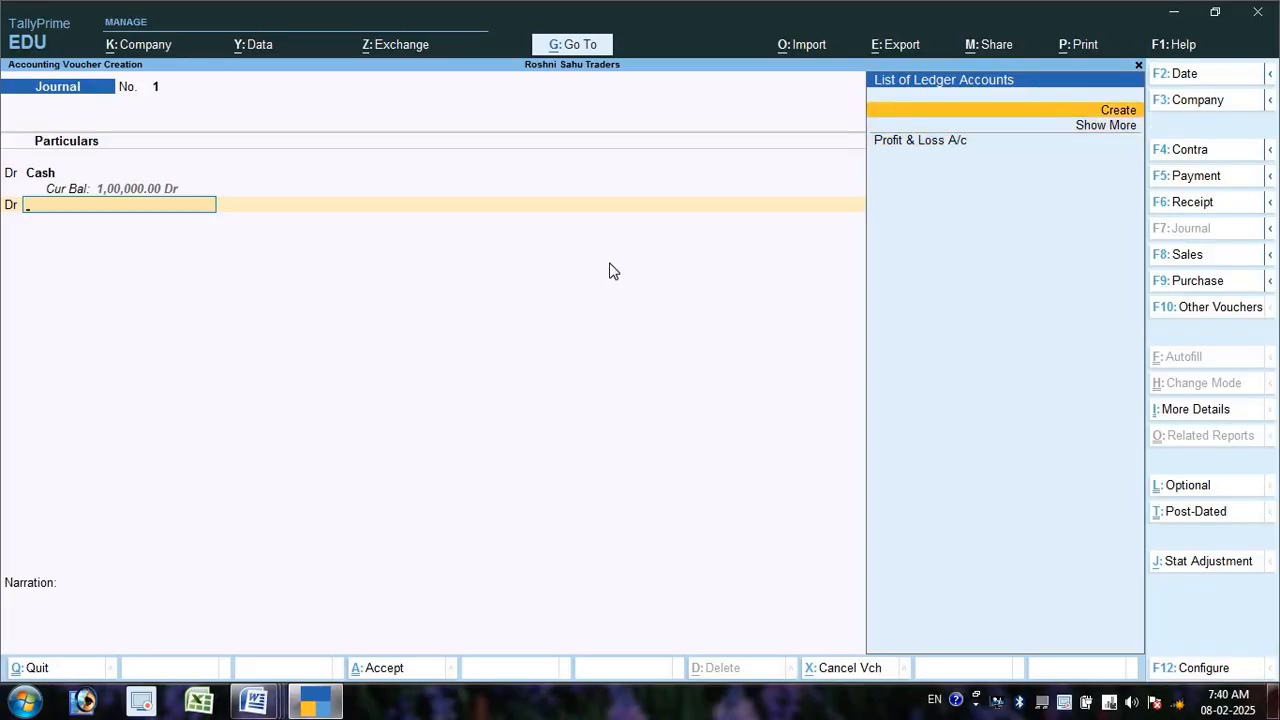
{"action": "type", "text": "Furn"}
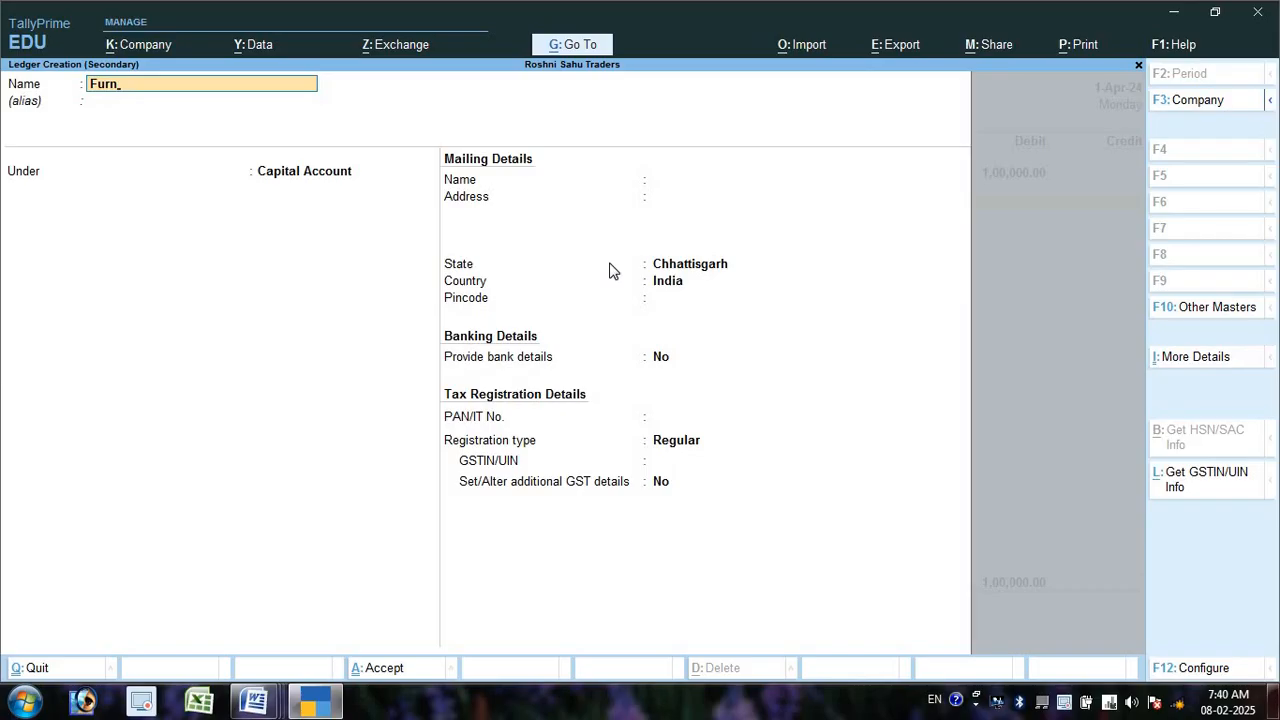
{"action": "type", "text": "iture A/v"}
{"action": "key", "text": "BackSpace"}
{"action": "type", "text": "c"}
{"action": "key", "text": "Return"}
{"action": "key", "text": "Return"}
{"action": "type", "text": "f"}
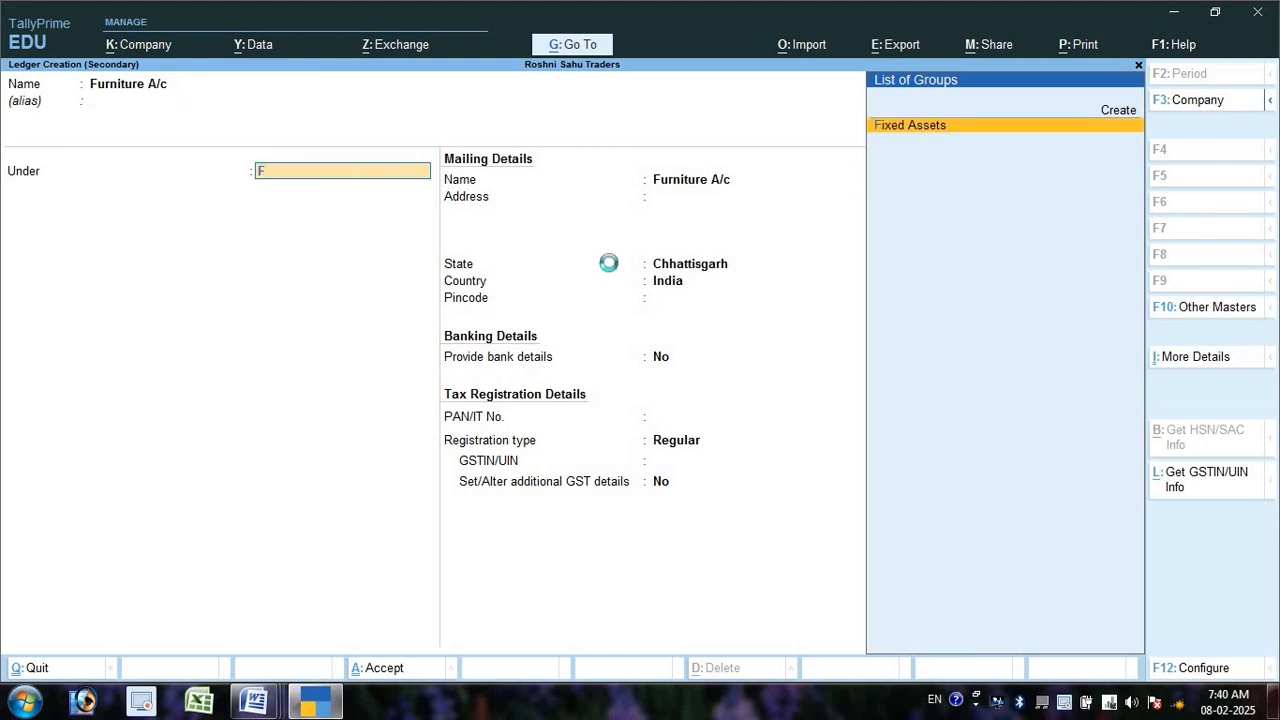
{"action": "key", "text": "Return"}
{"action": "key", "text": "ctrl+a"}
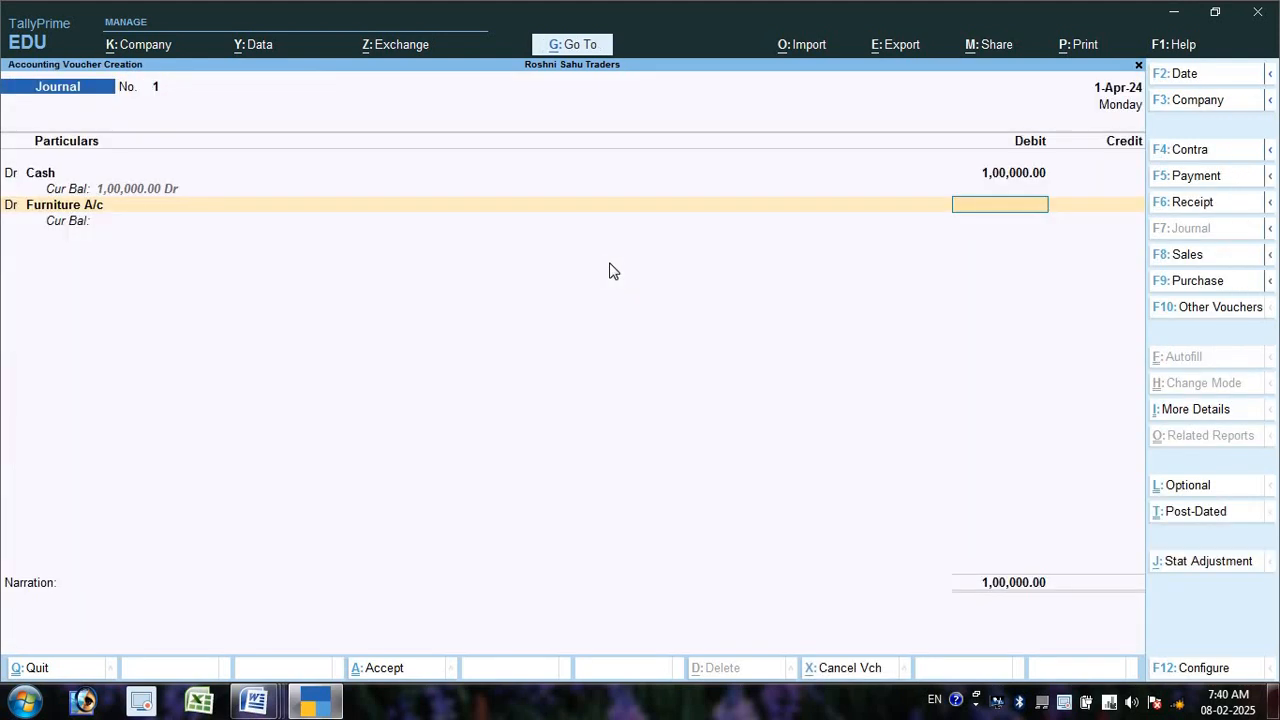
- Debit Furniture A/c 30,000 and start a third Dr line
{"action": "type", "text": "30000"}
{"action": "key", "text": "Return"}
{"action": "type", "text": "d"}
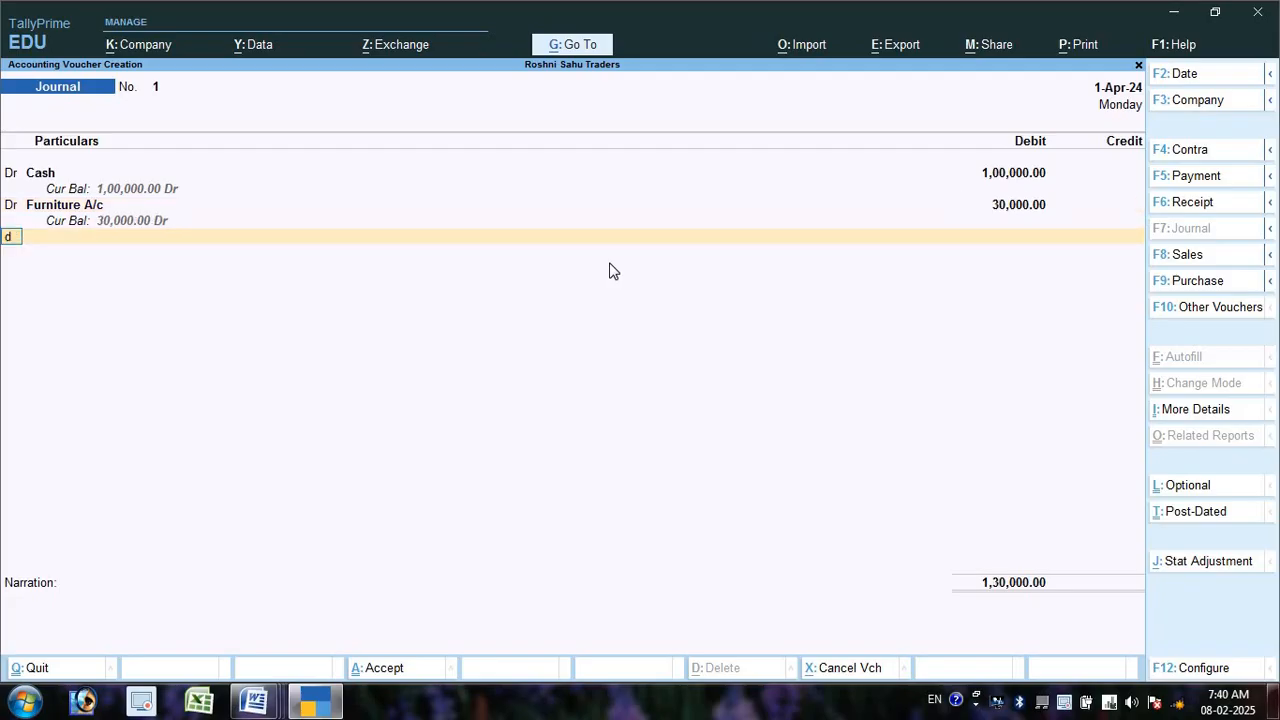
{"action": "key", "text": "Return"}
{"action": "key", "text": "alt+Tab"}
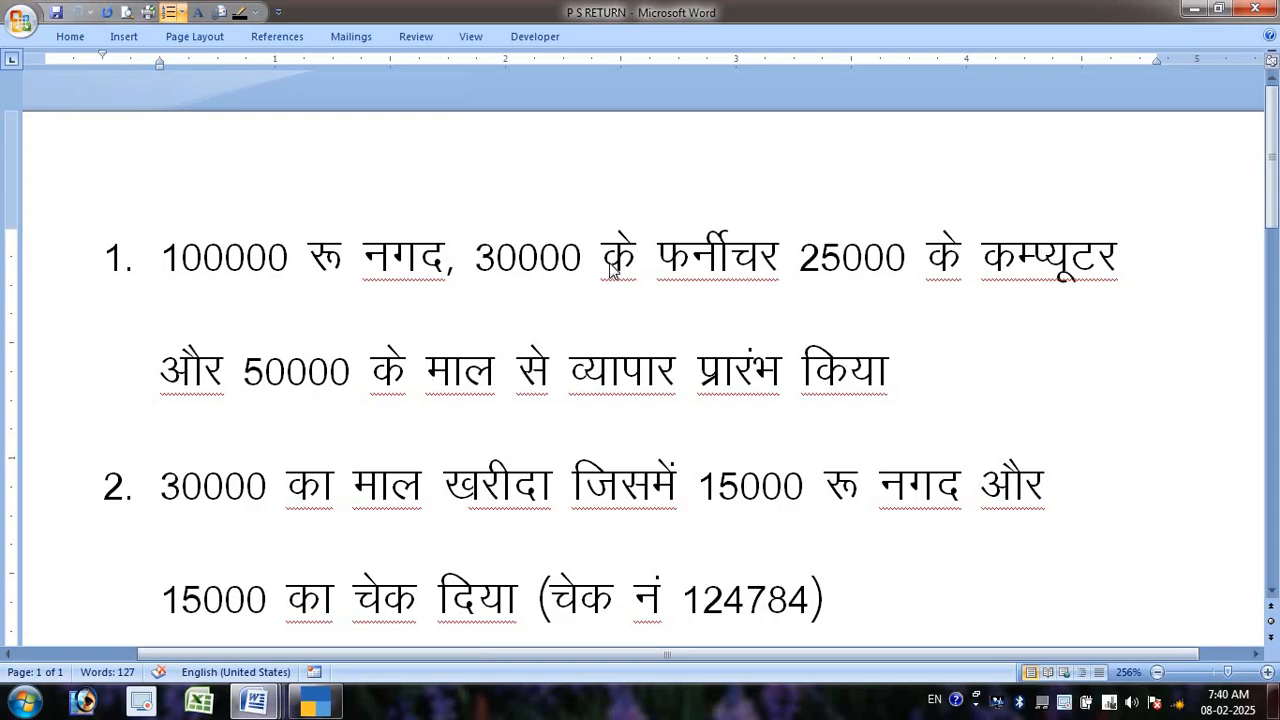
{"action": "key", "text": "alt+Tab"}
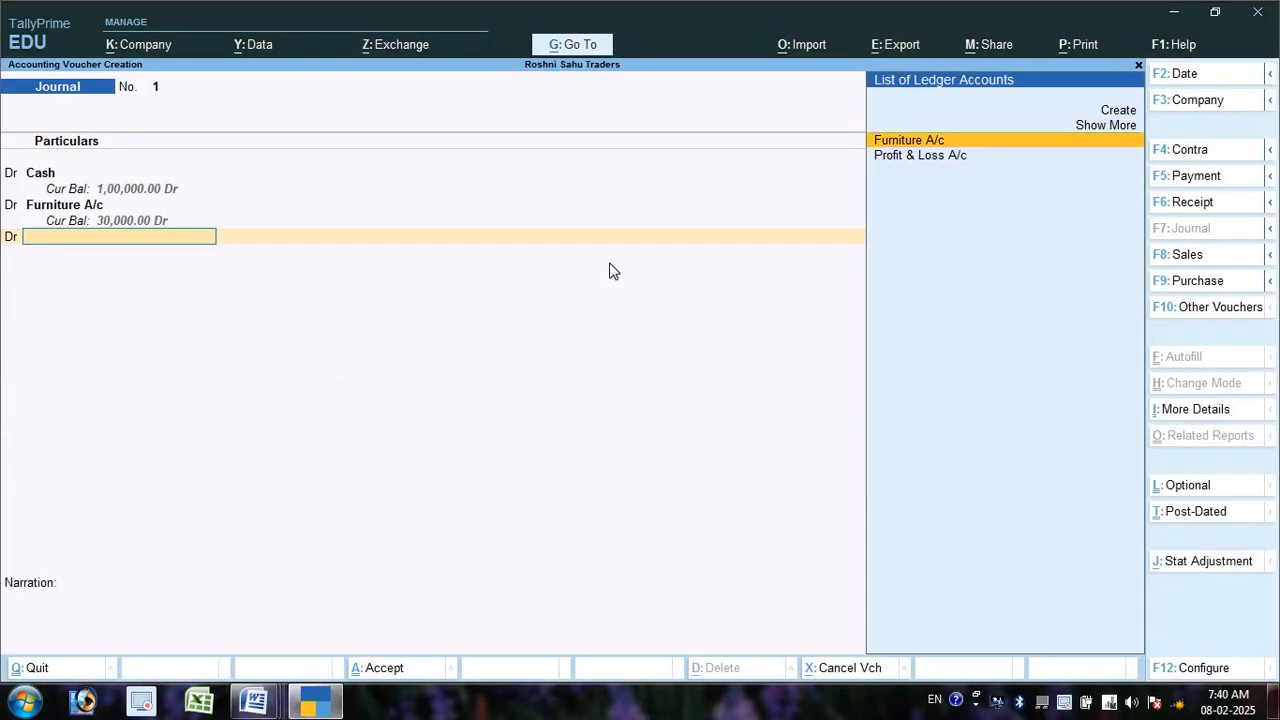
- Create a Computer A/c ledger under Fixed Assets
{"action": "key", "text": "Up"}
{"action": "key", "text": "Up"}
{"action": "key", "text": "Return"}
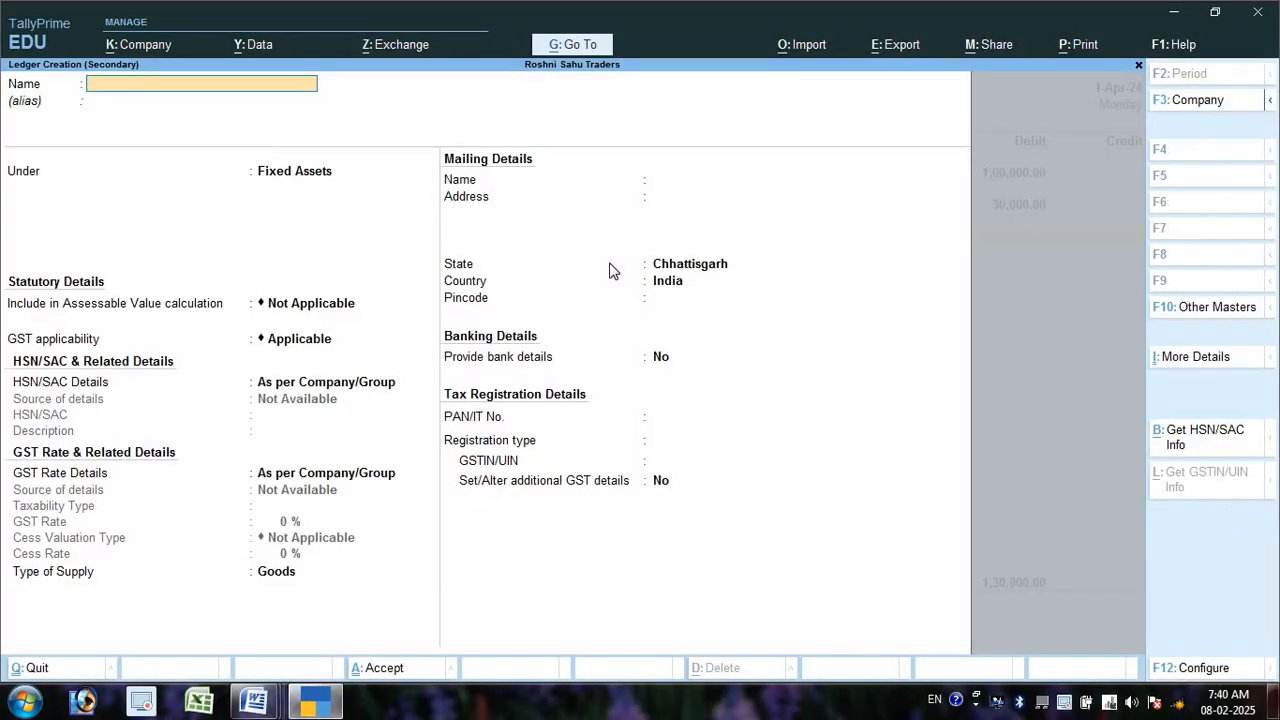
{"action": "type", "text": "Computer A/c"}
{"action": "key", "text": "Return"}
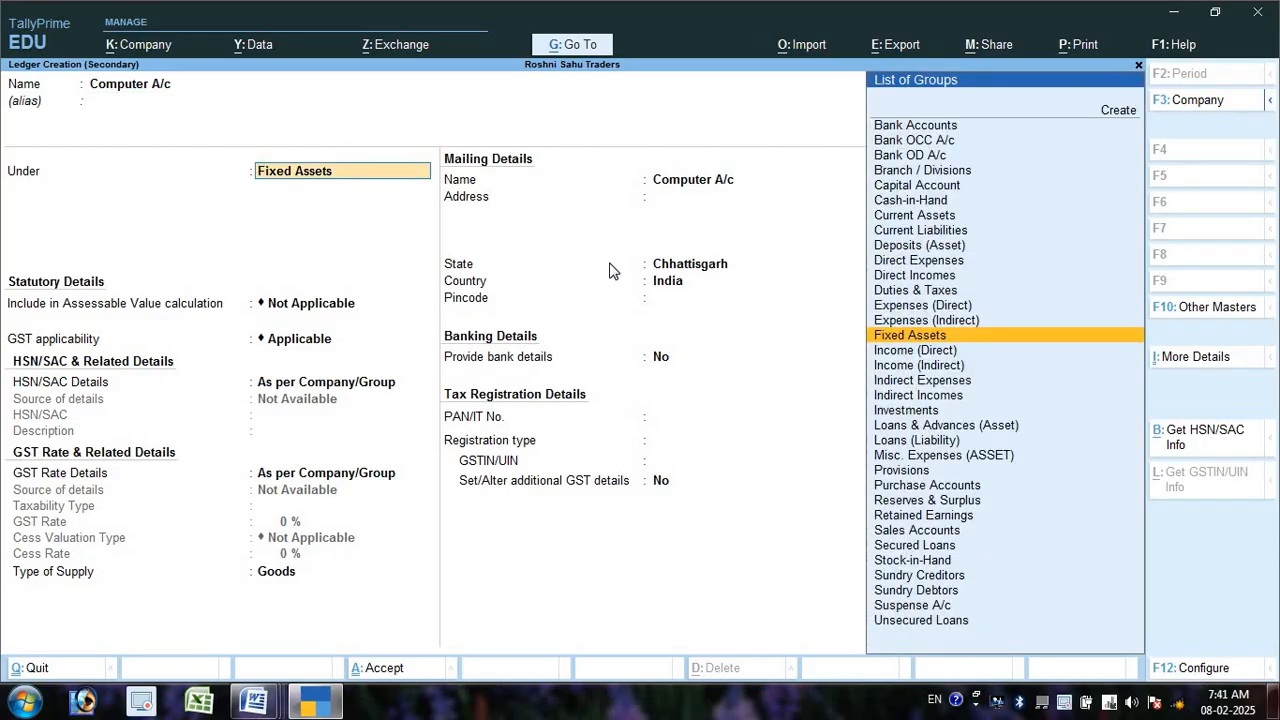
{"action": "key", "text": "Return"}
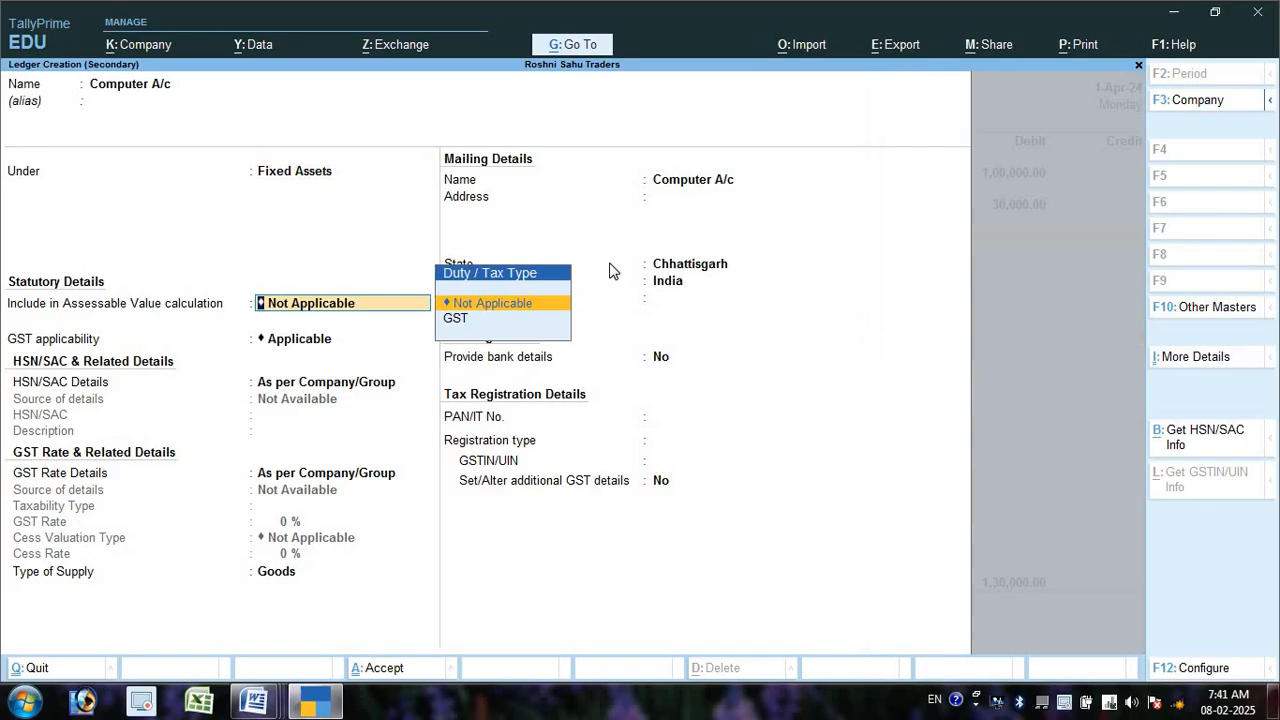
{"action": "key", "text": "ctrl+a"}
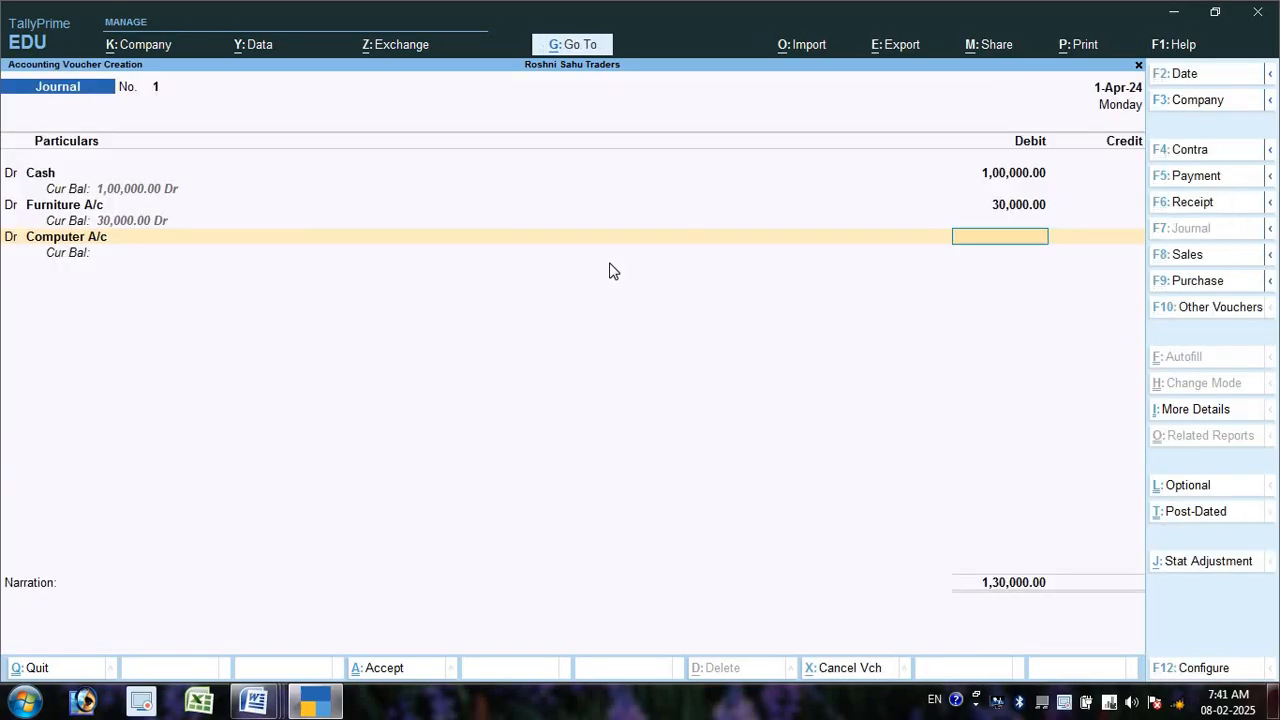
- Debit Computer A/c 25,000 and start a fourth Dr line
{"action": "type", "text": "5"}
{"action": "type", "text": "5,000"}
{"action": "key", "text": "Return"}
{"action": "key", "text": "alt+Tab"}
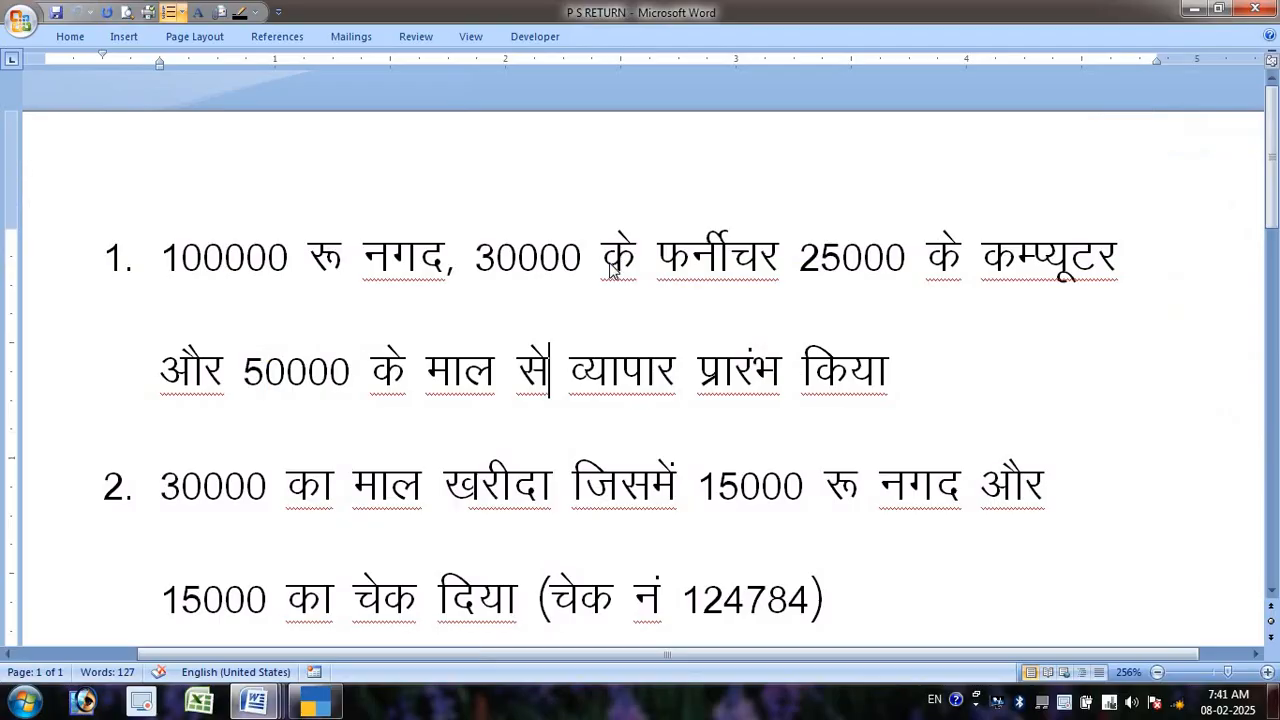
{"action": "key", "text": "alt+Tab"}
{"action": "type", "text": "d"}
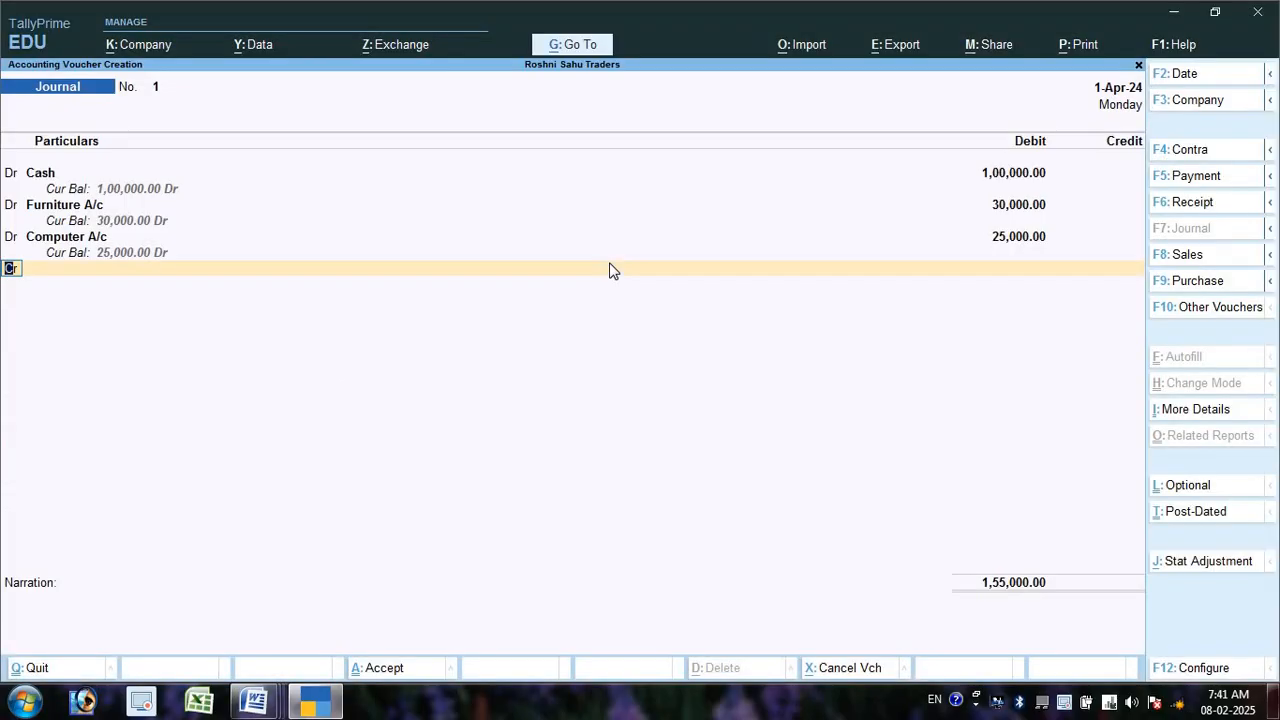
{"action": "key", "text": "Return"}
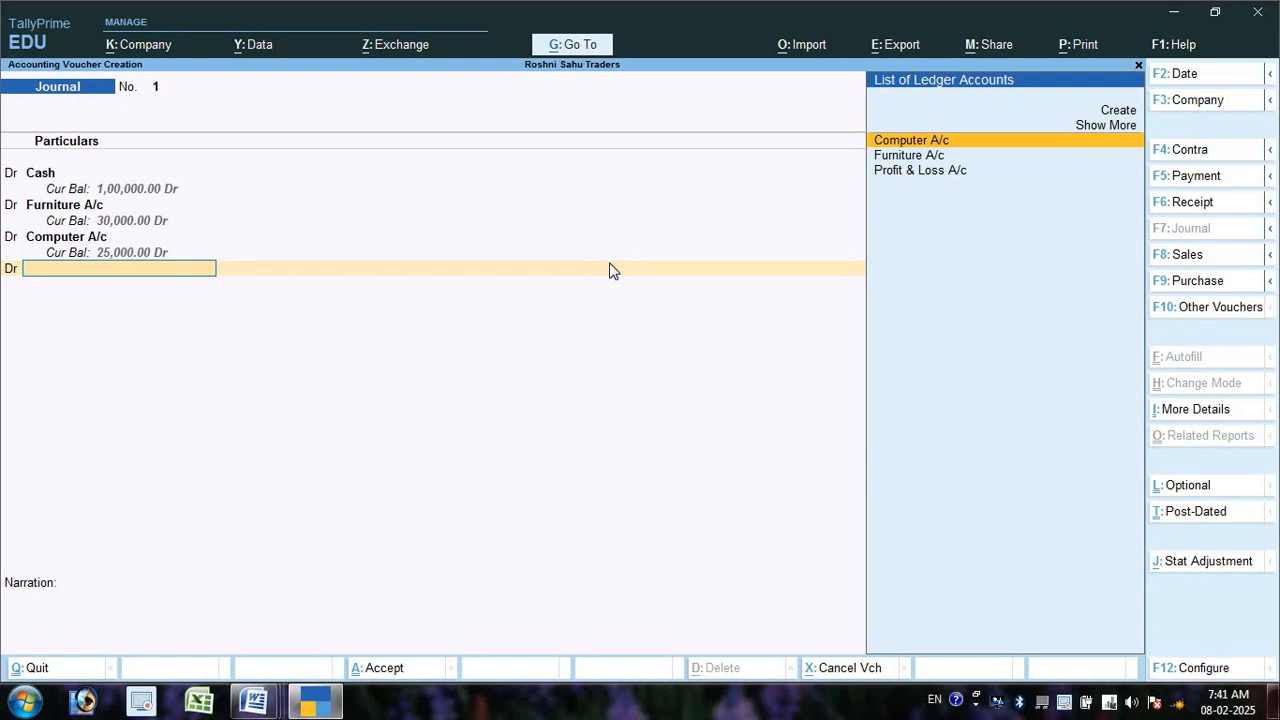
- Create Purchase A/c under Purchase Accounts and put it on the fourth debit line
{"action": "key", "text": "Up"}
{"action": "key", "text": "Up"}
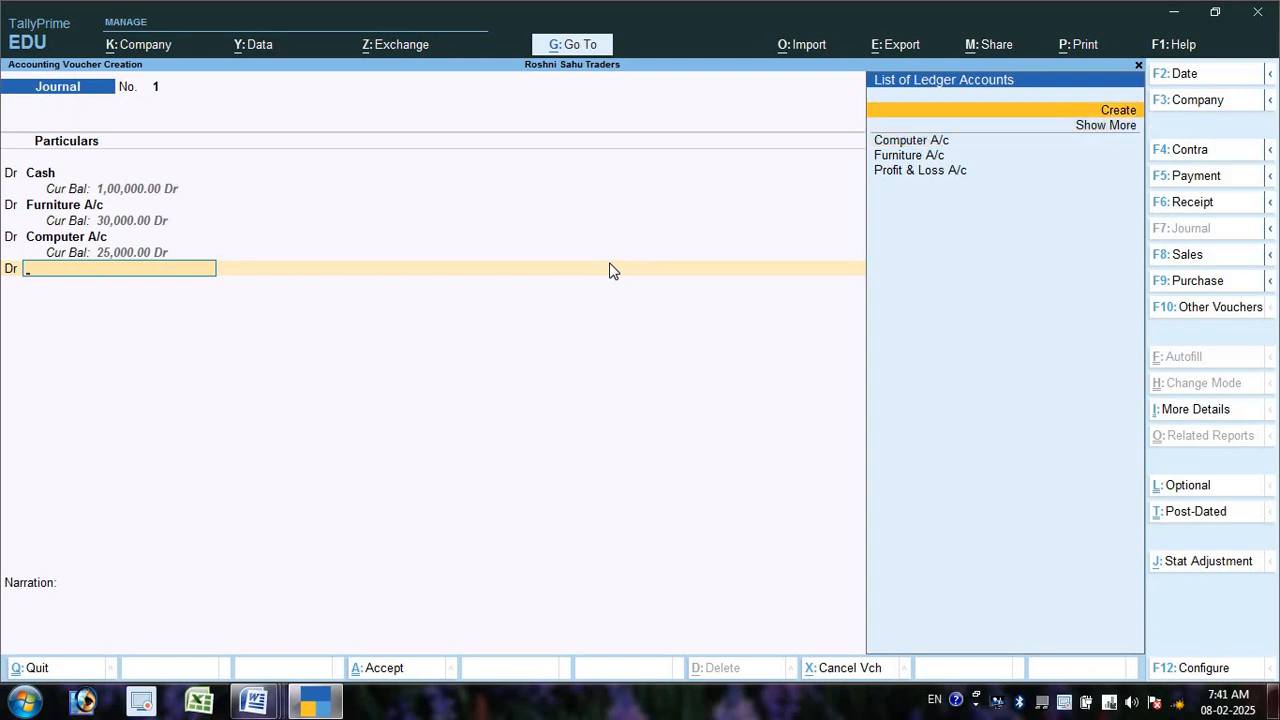
{"action": "key", "text": "Down"}
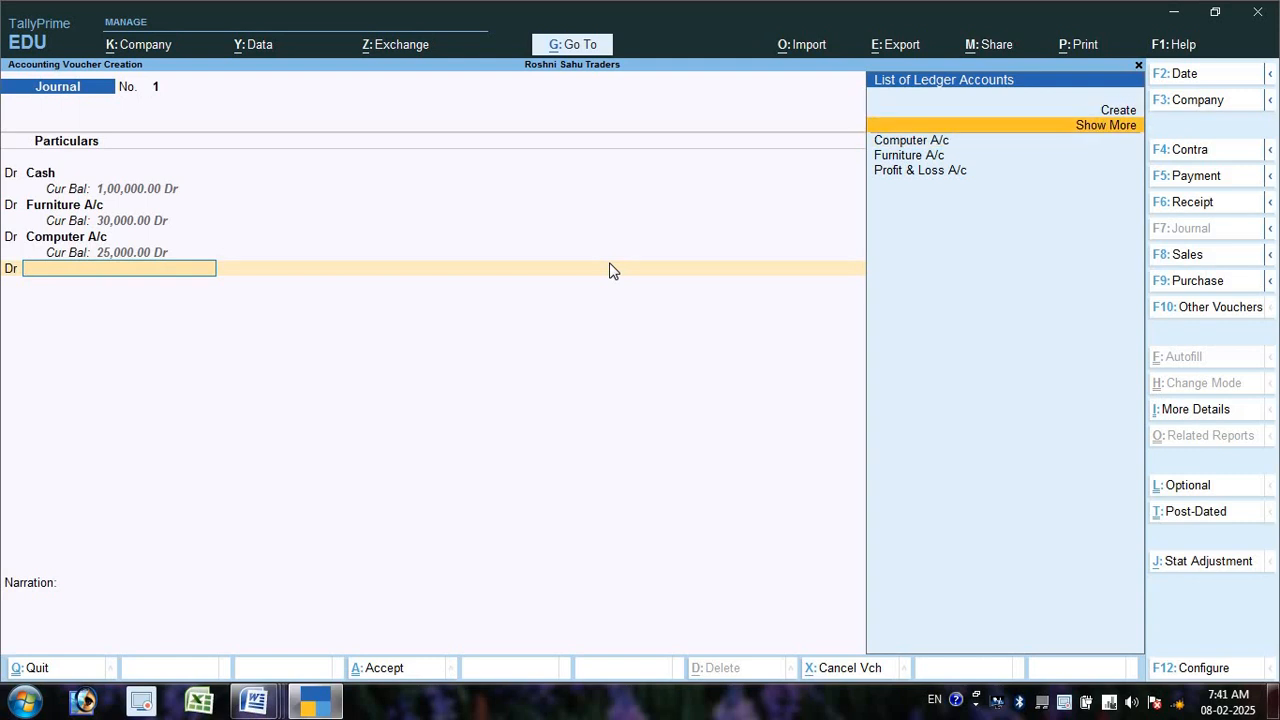
{"action": "key", "text": "alt"}
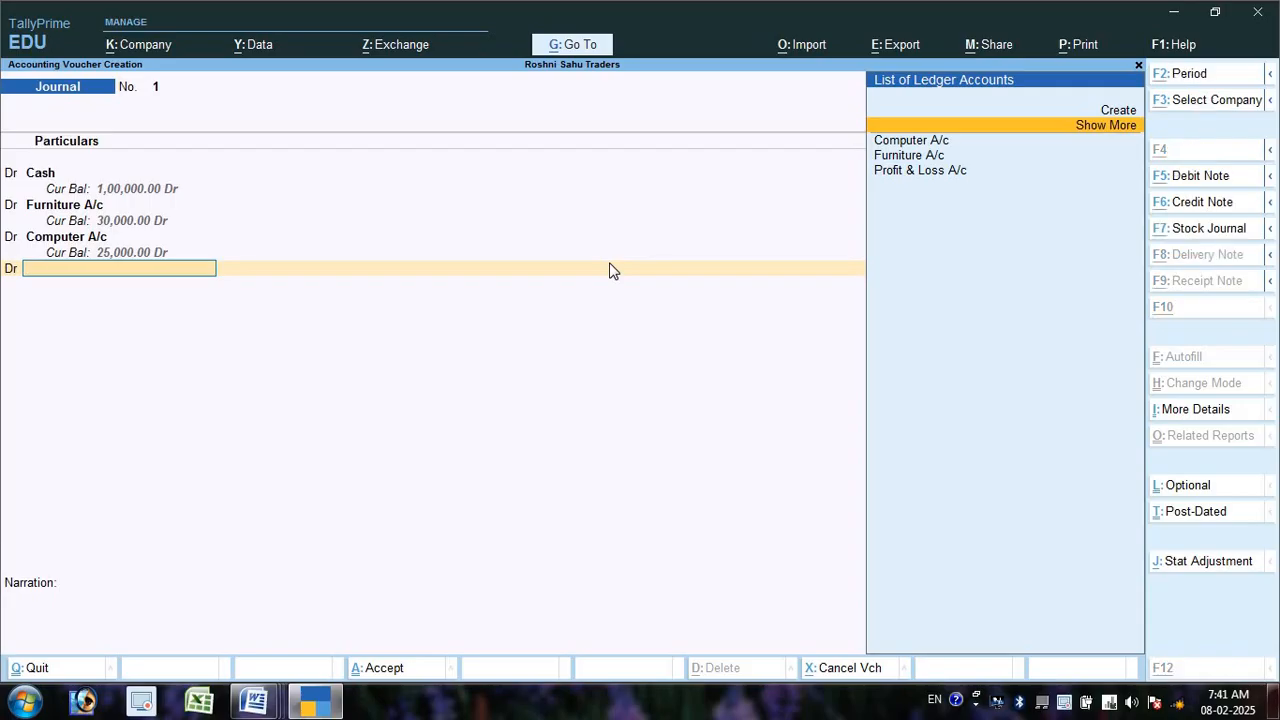
{"action": "key", "text": "alt+c"}
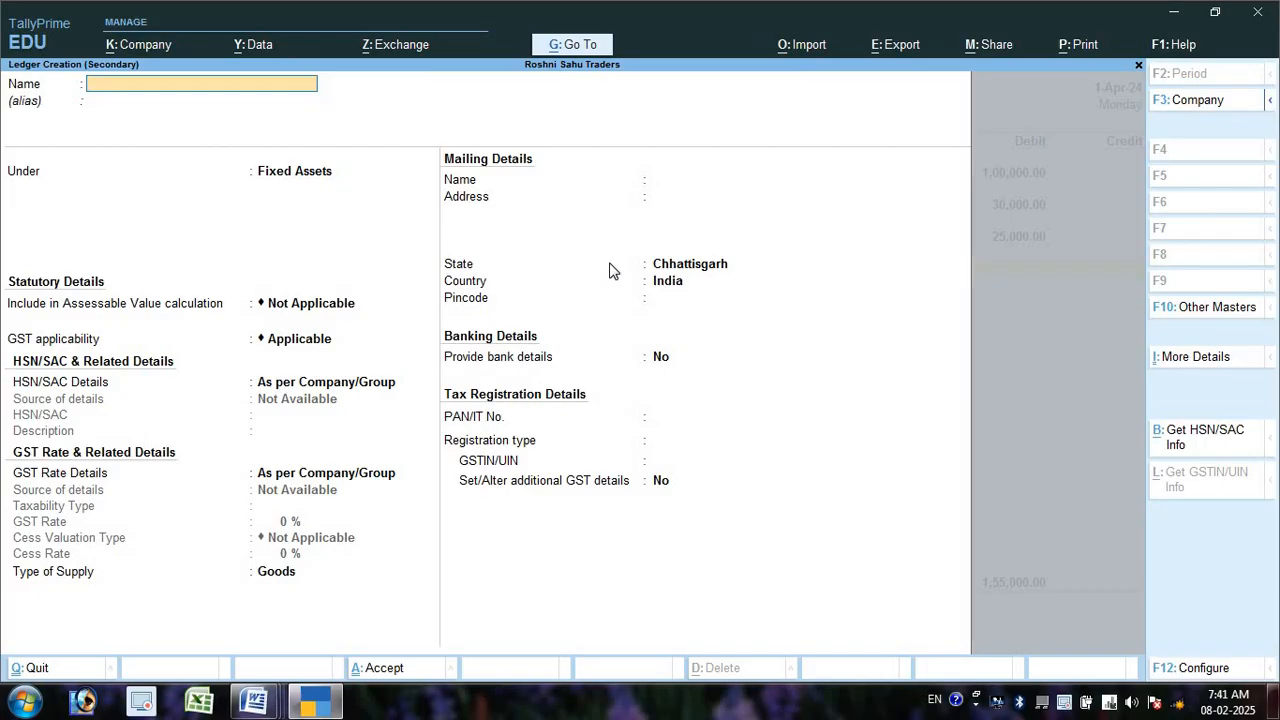
{"action": "type", "text": "Purchase a/c"}
{"action": "key", "text": "Return"}
{"action": "key", "text": "Return"}
{"action": "type", "text": "Pur"}
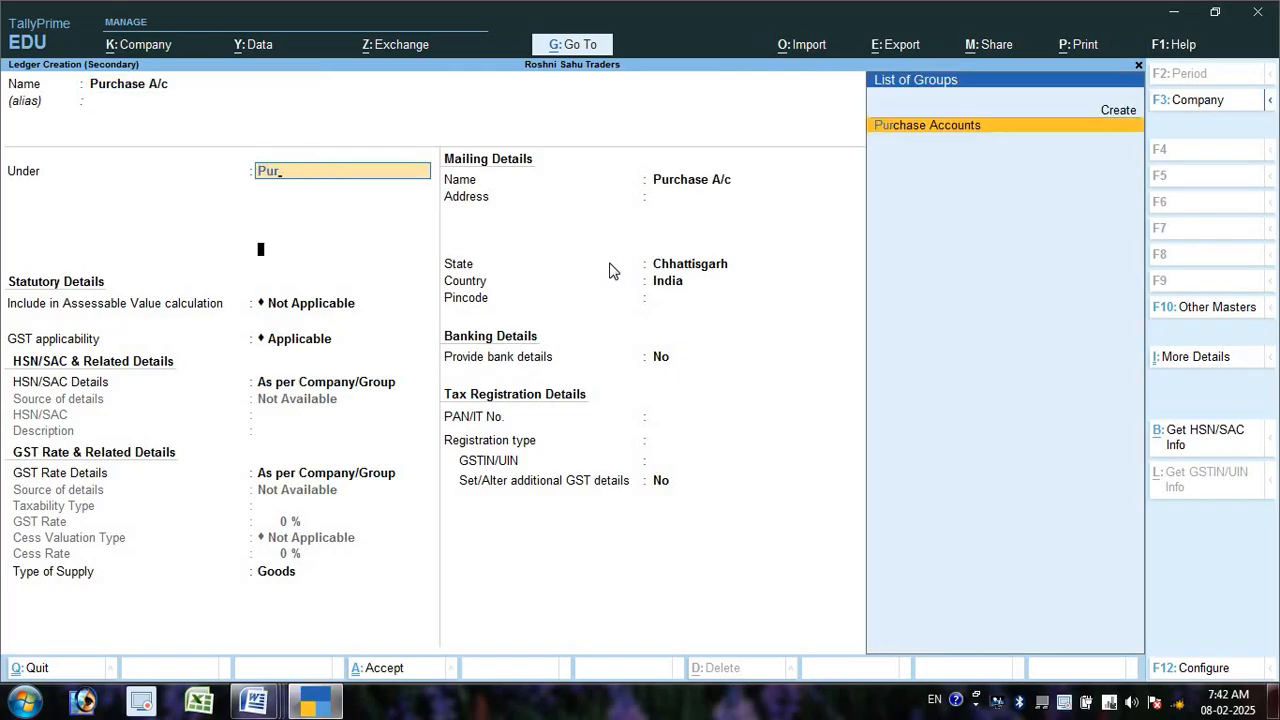
{"action": "key", "text": "Return"}
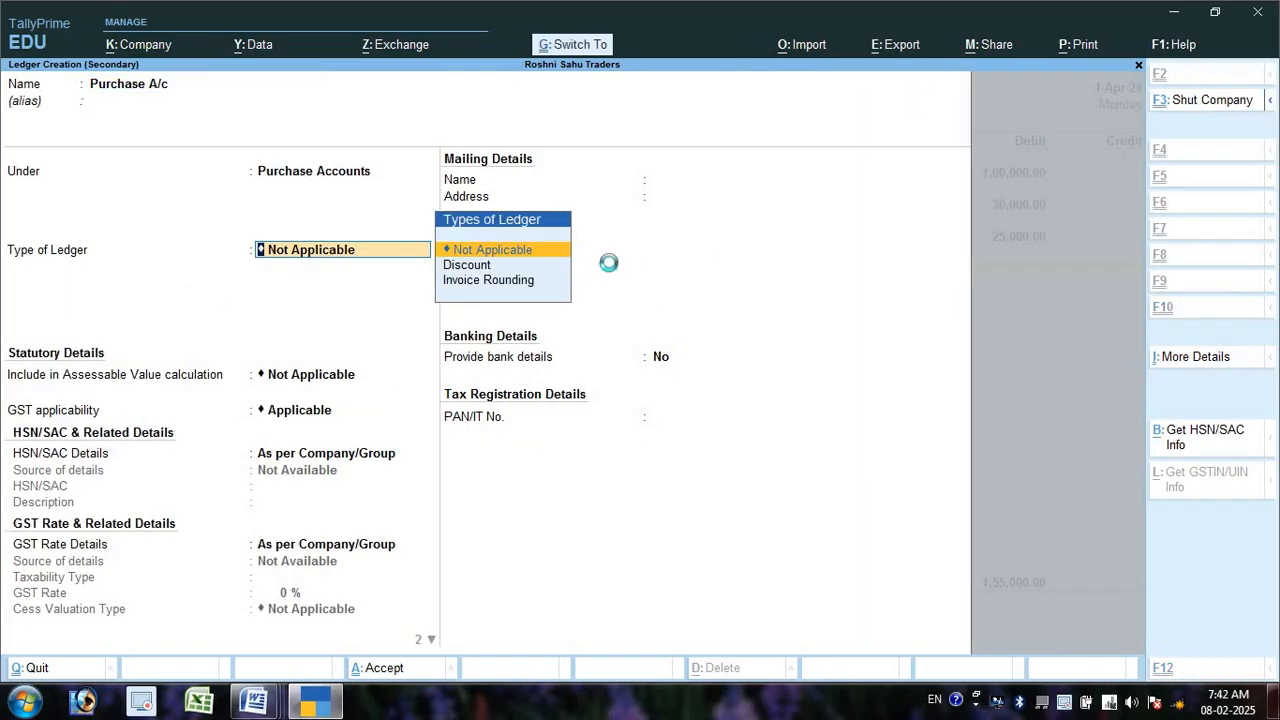
{"action": "key", "text": "ctrl+a"}
{"action": "key", "text": "Escape"}
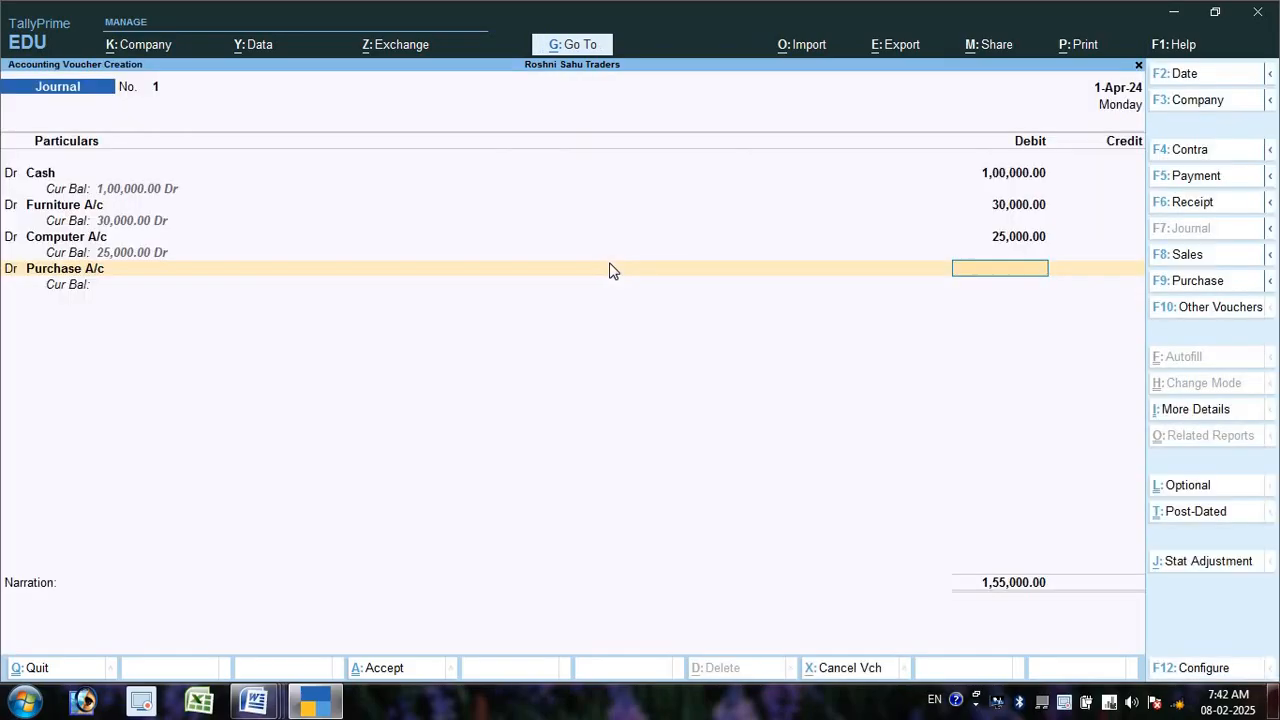
- Debit Purchase A/c 50,000 and begin a credit line
{"action": "key", "text": "alt+Tab"}
{"action": "key", "text": "alt+Tab"}
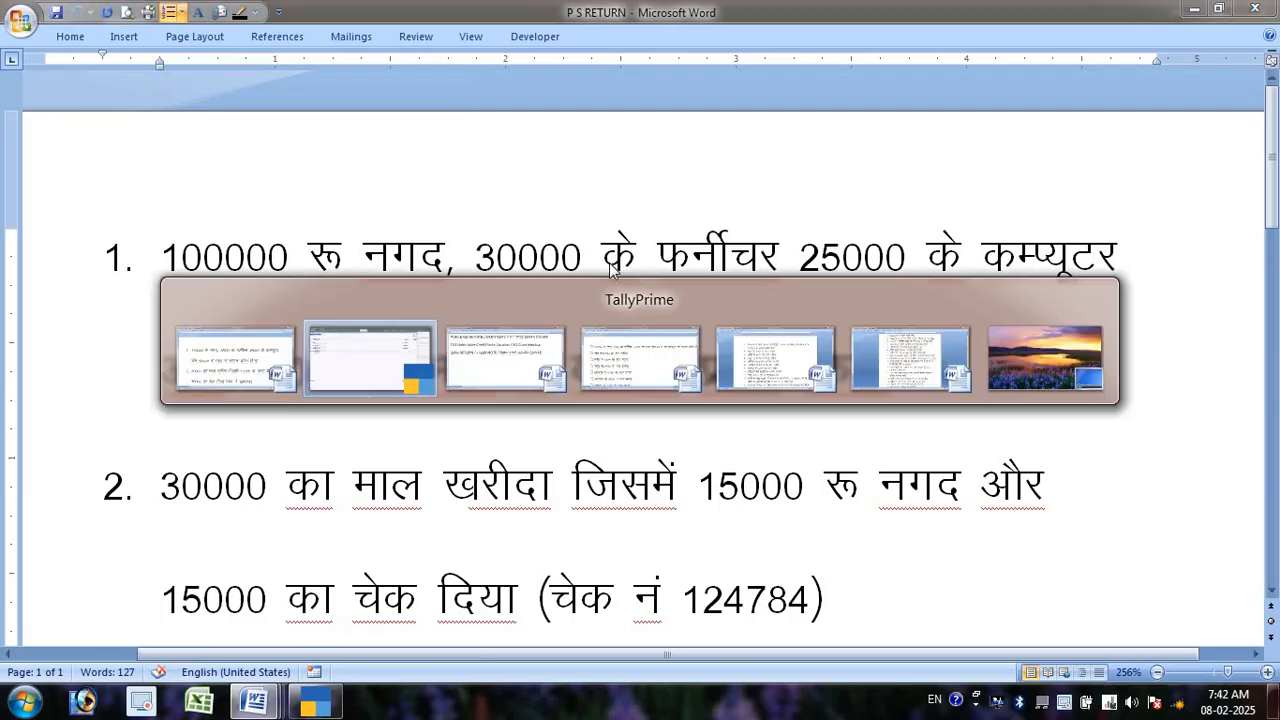
{"action": "type", "text": "50000"}
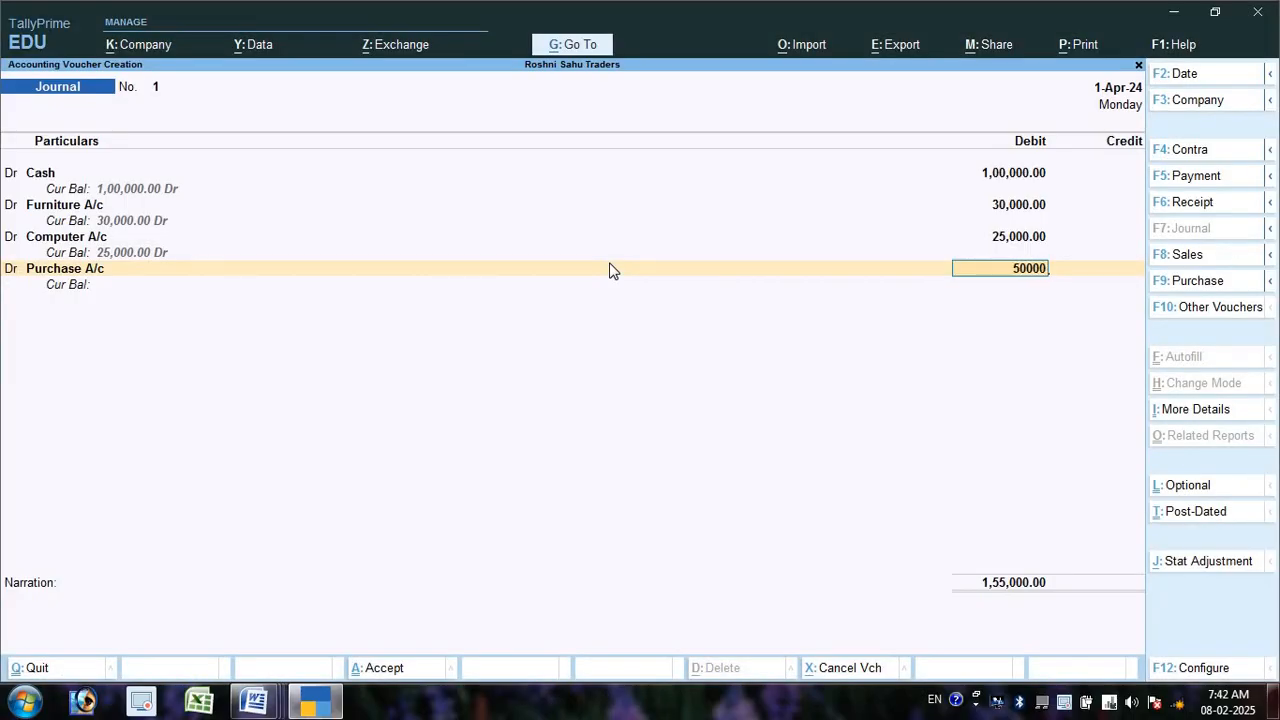
{"action": "key", "text": "Return"}
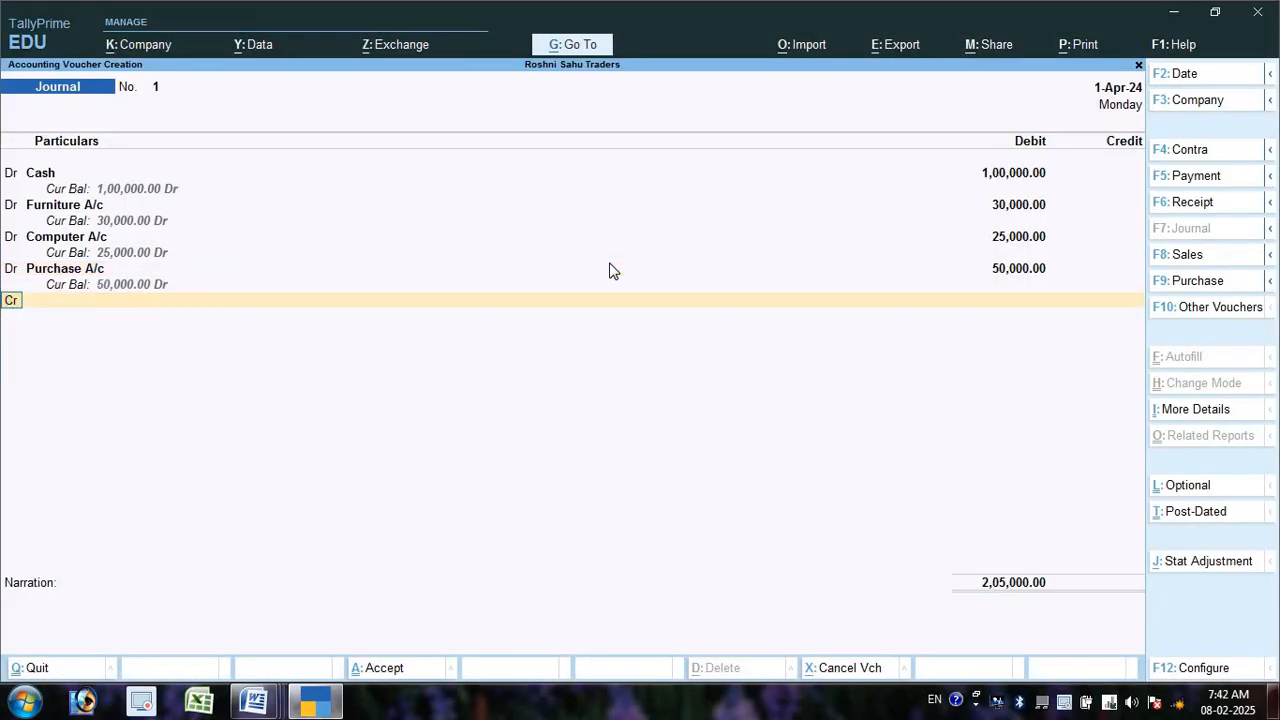
{"action": "type", "text": "c"}
{"action": "key", "text": "Return"}
- Create Capital A/c under Capital Account and place it on the credit line
{"action": "type", "text": "C"}
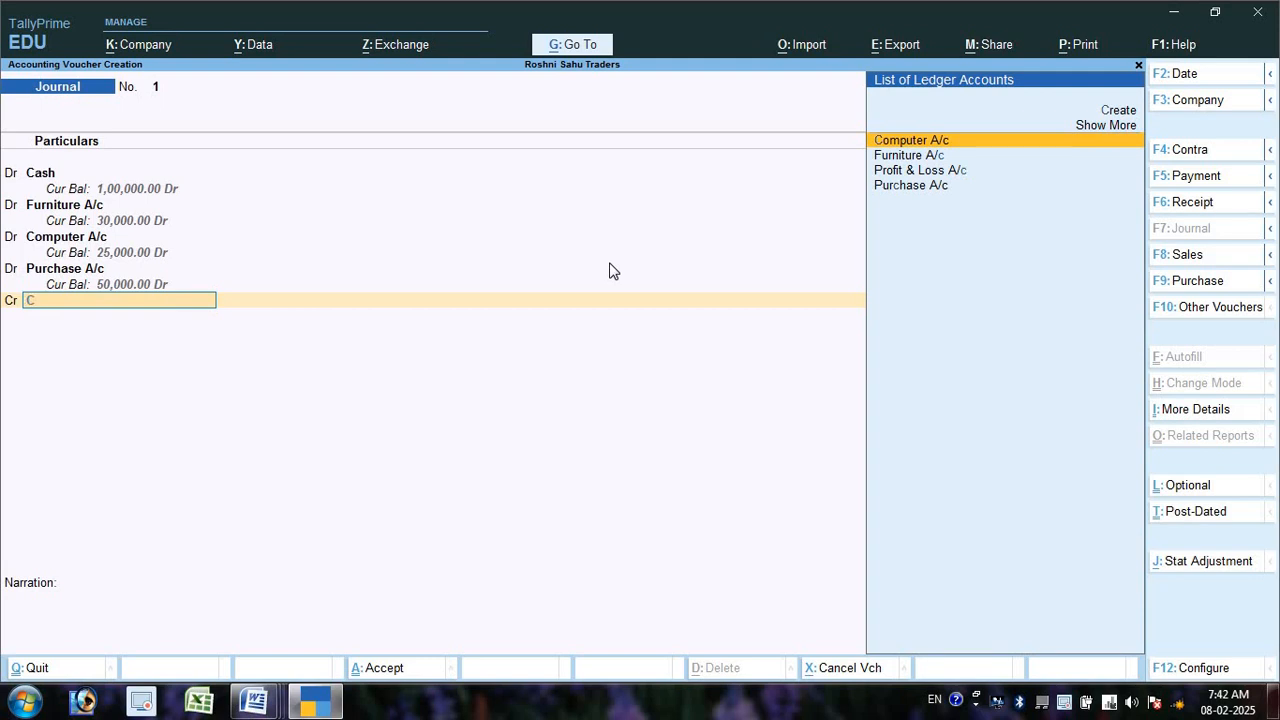
{"action": "key", "text": "alt+c"}
{"action": "type", "text": "Ca"}
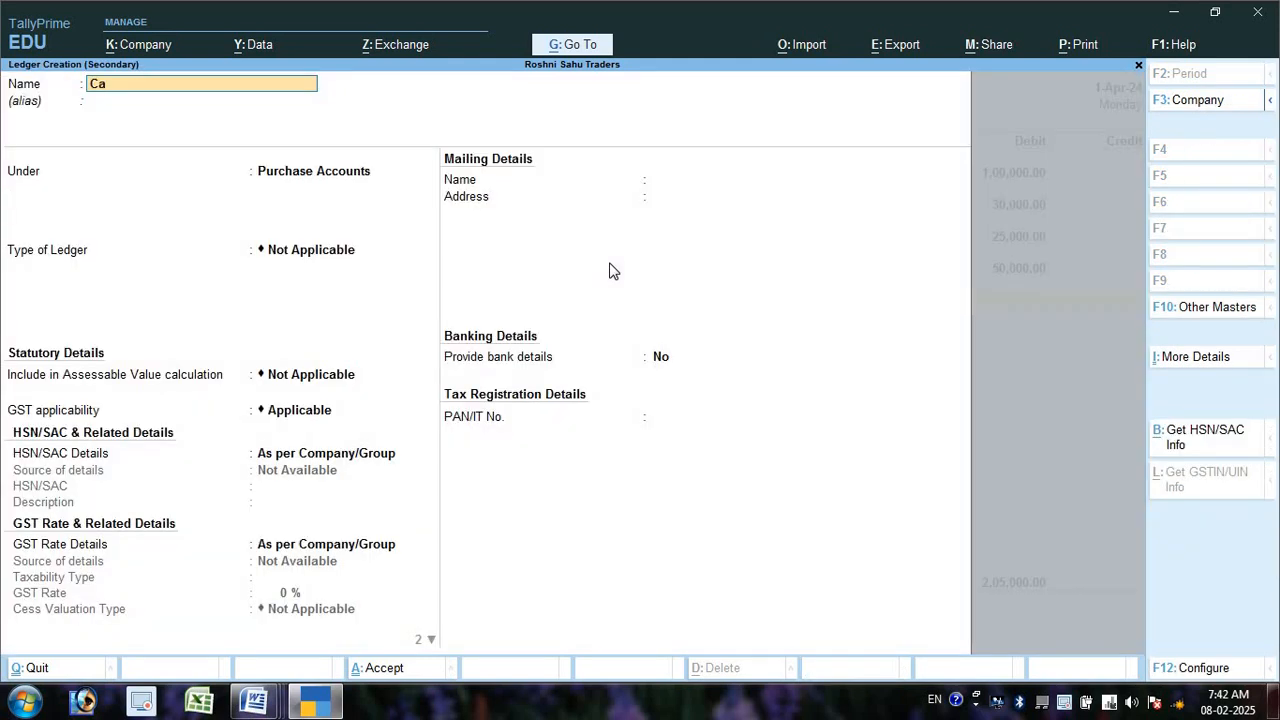
{"action": "type", "text": "pital a/c"}
{"action": "key", "text": "Return"}
{"action": "type", "text": "Cap"}
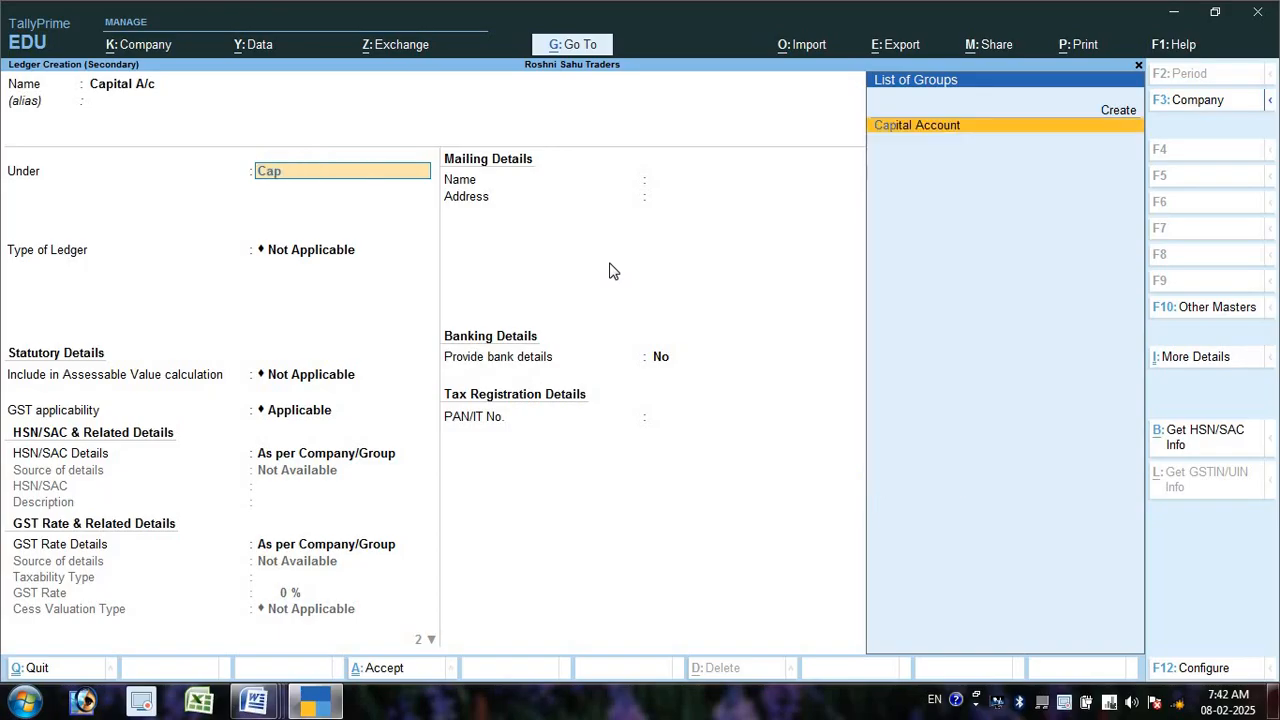
{"action": "key", "text": "Return"}
{"action": "key", "text": "ctrl+a"}
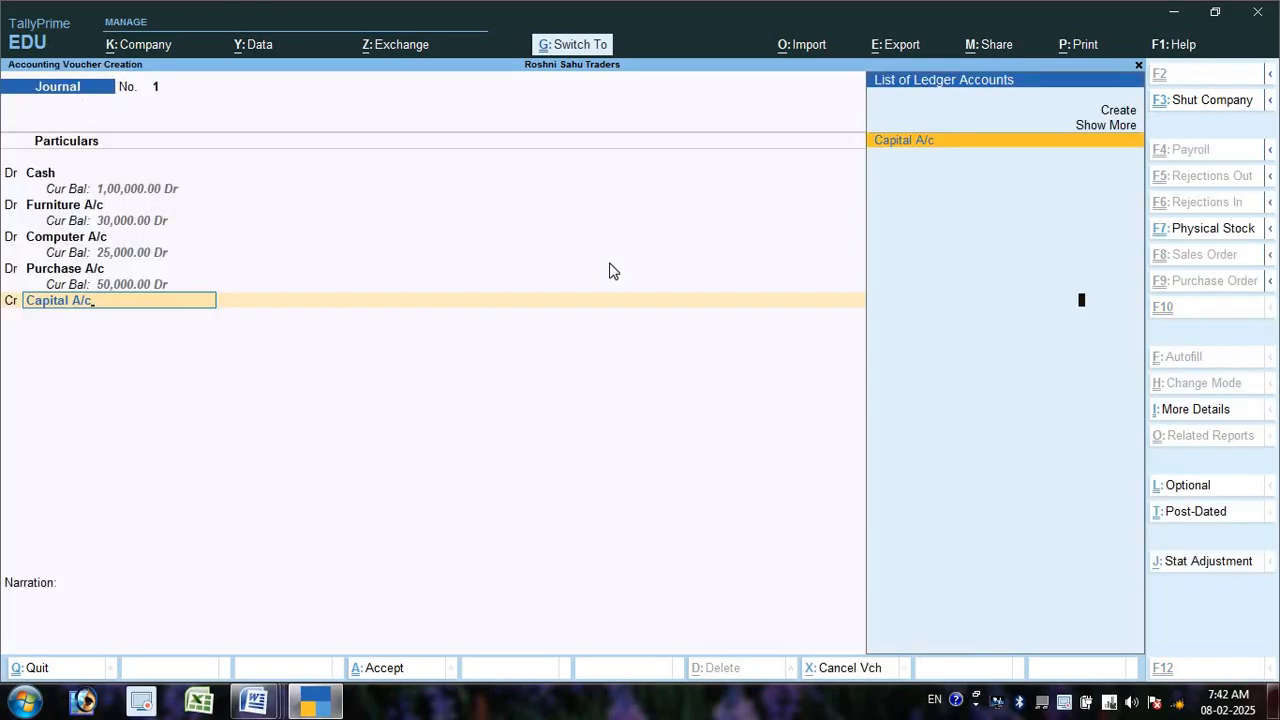
{"action": "key", "text": "Return"}
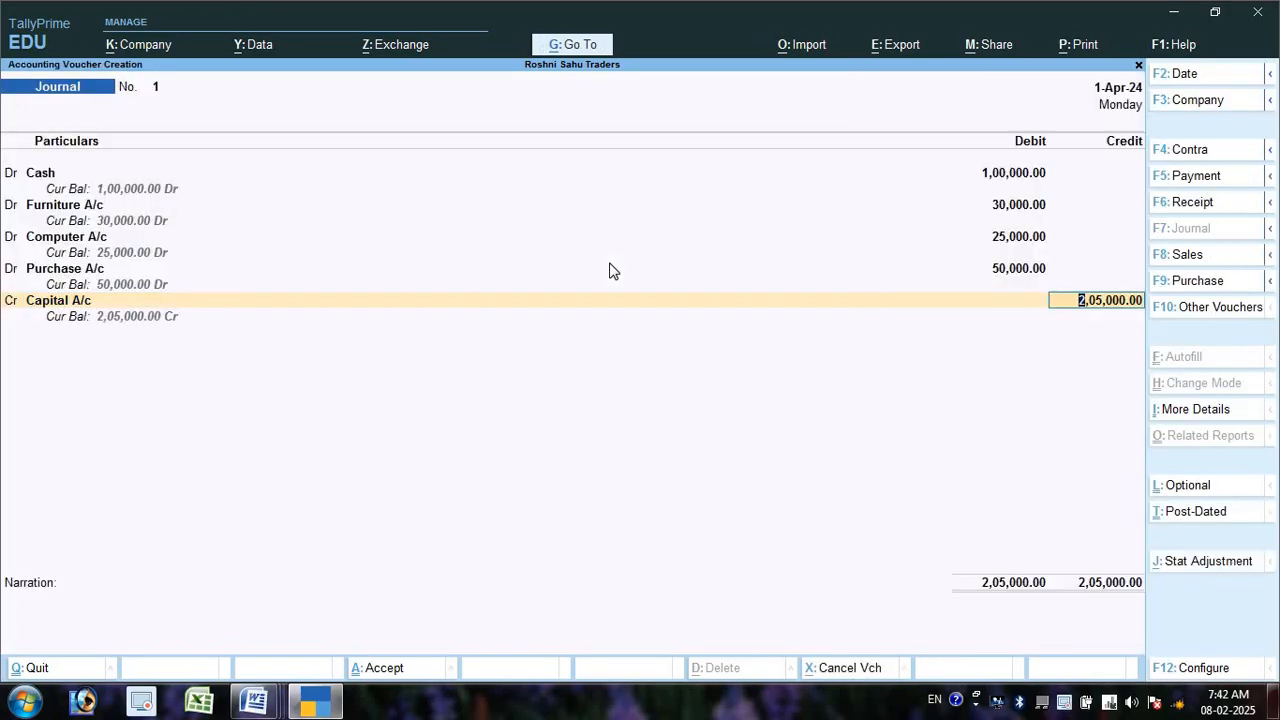
- Save journal No. 1 with the 2,05,000 Capital credit and set the next date to 2-4-2024
{"action": "key", "text": "Return"}
{"action": "key", "text": "Return"}
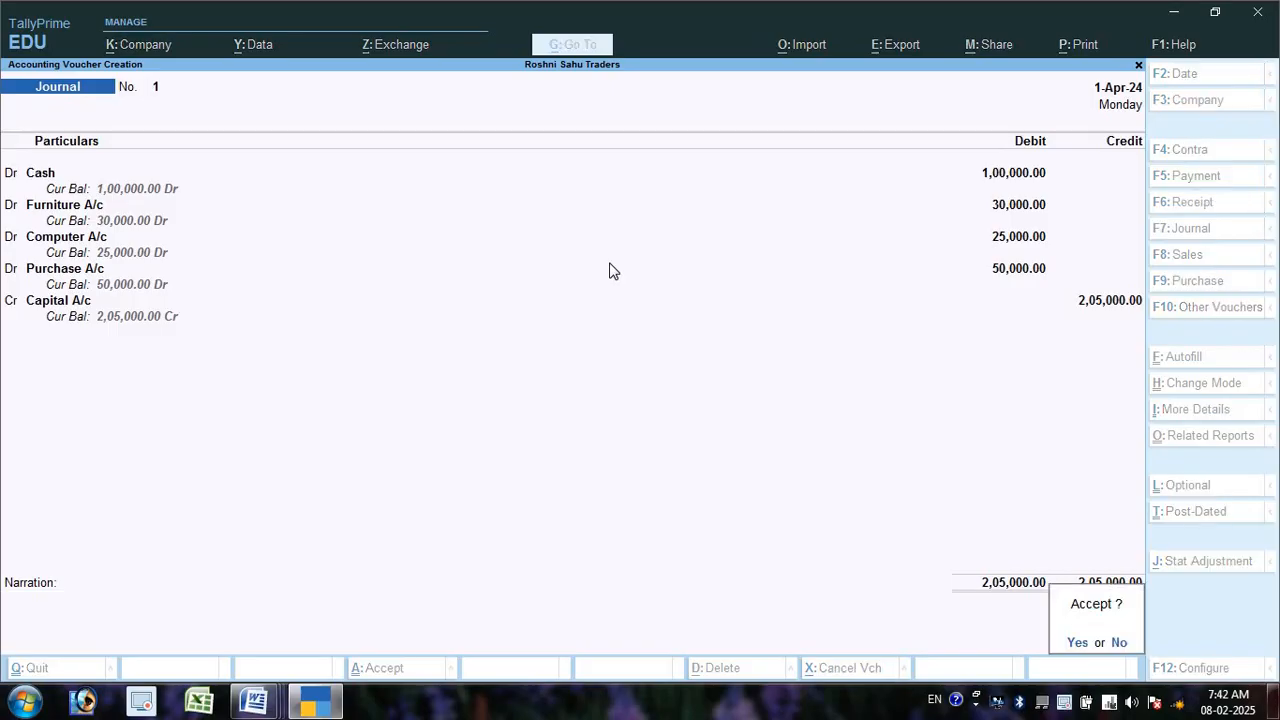
{"action": "key", "text": "Return"}
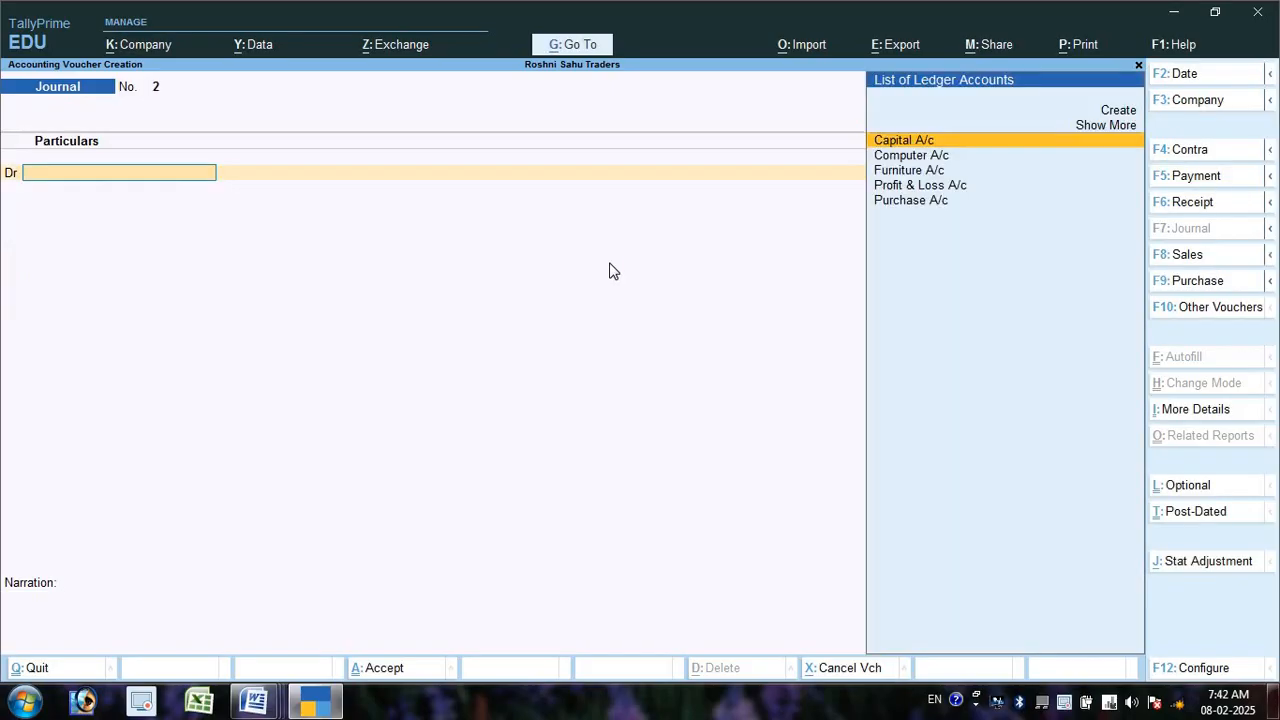
{"action": "key", "text": "F2"}
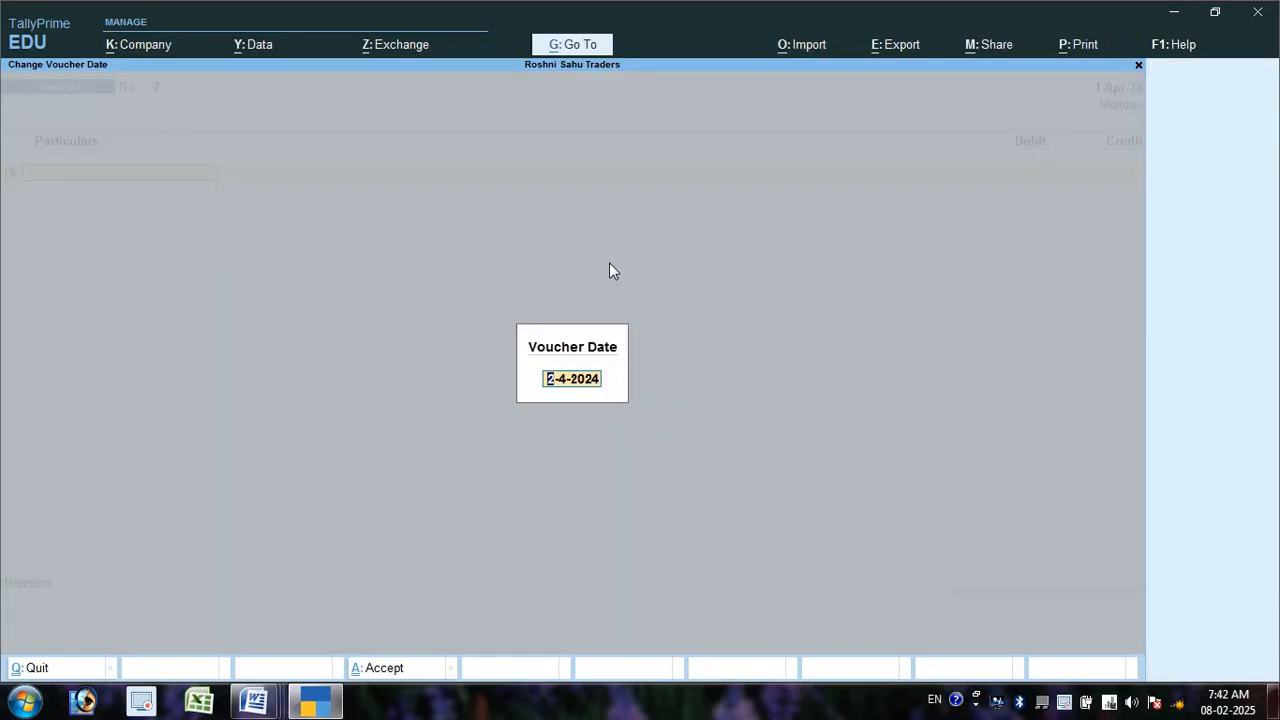
{"action": "key", "text": "Return"}
{"action": "key", "text": "alt+Tab"}
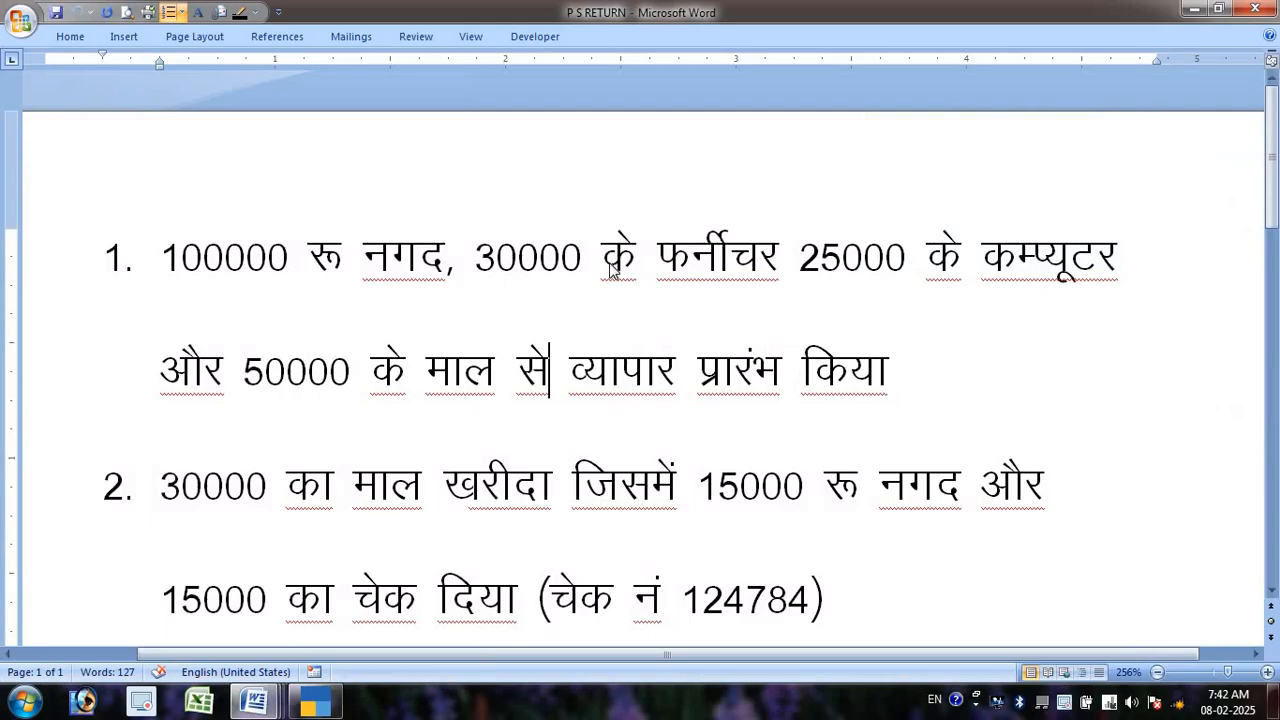
{"action": "scroll", "coordinate": [566, 299], "scroll_direction": "down", "scroll_amount": 3}
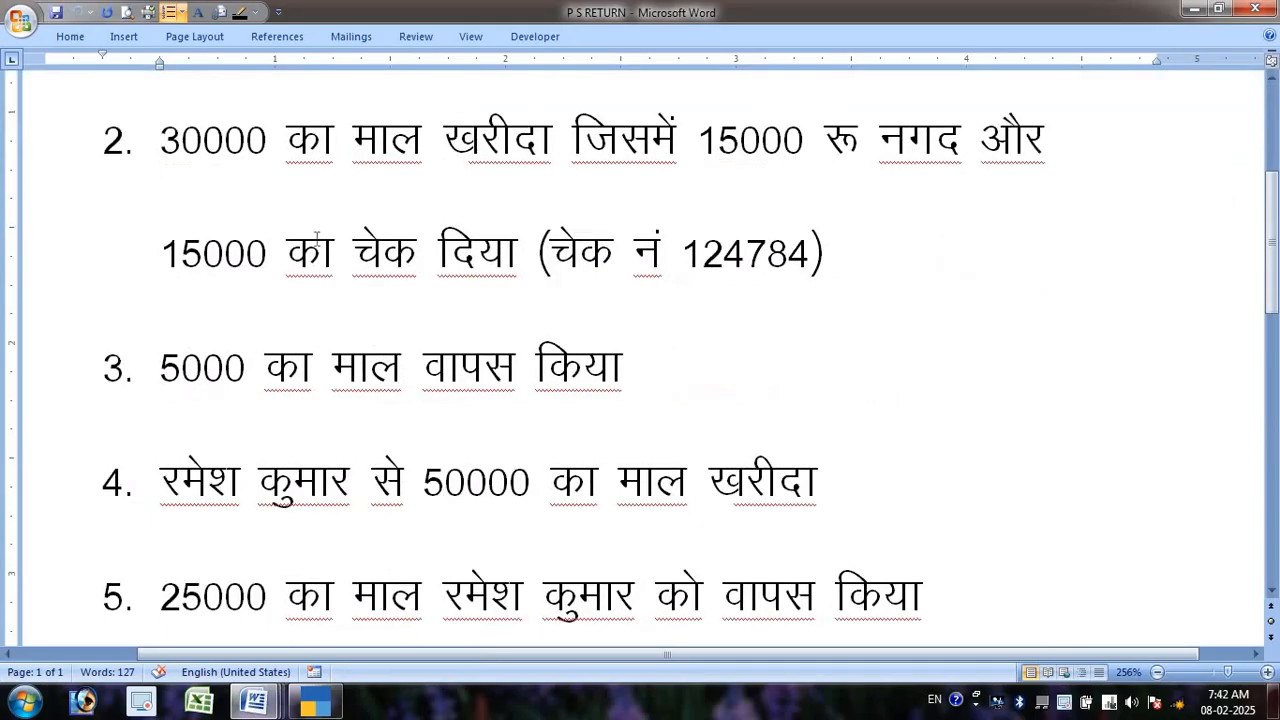
{"action": "left_click", "coordinate": [164, 140]}
{"action": "left_click_drag", "start_coordinate": [170, 139], "coordinate": [1008, 242]}
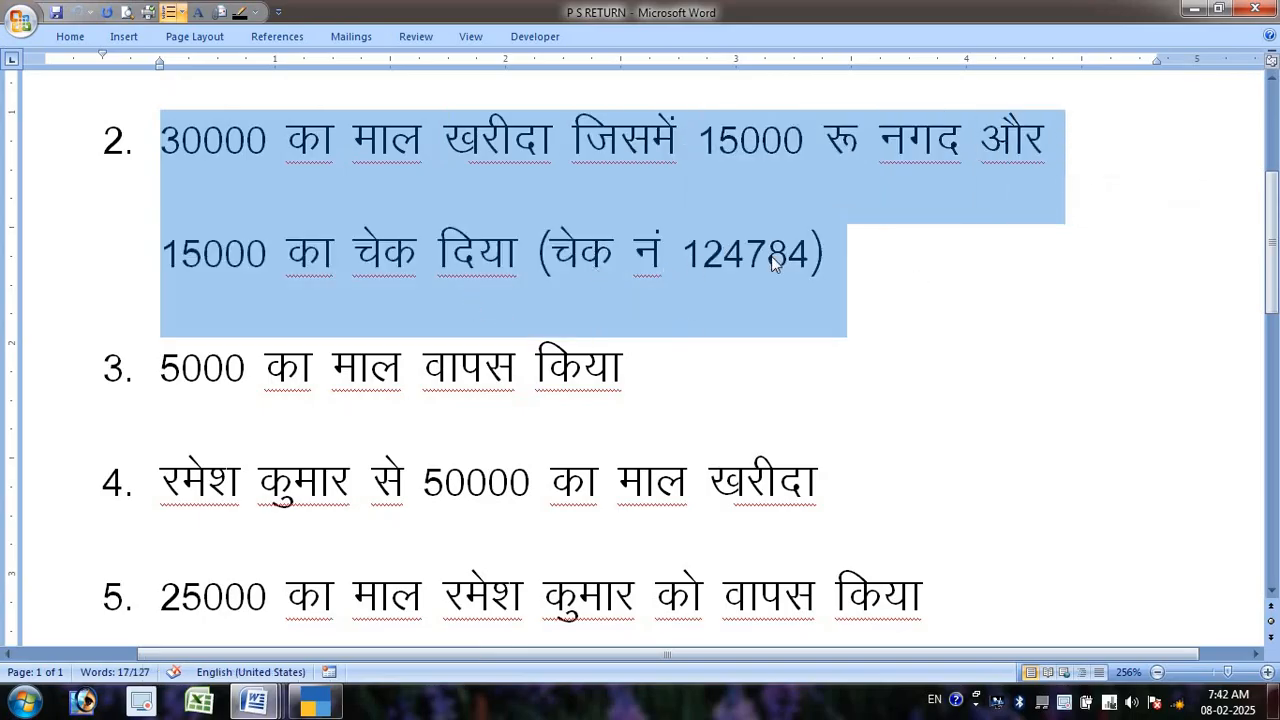
{"action": "double_click", "coordinate": [771, 256]}
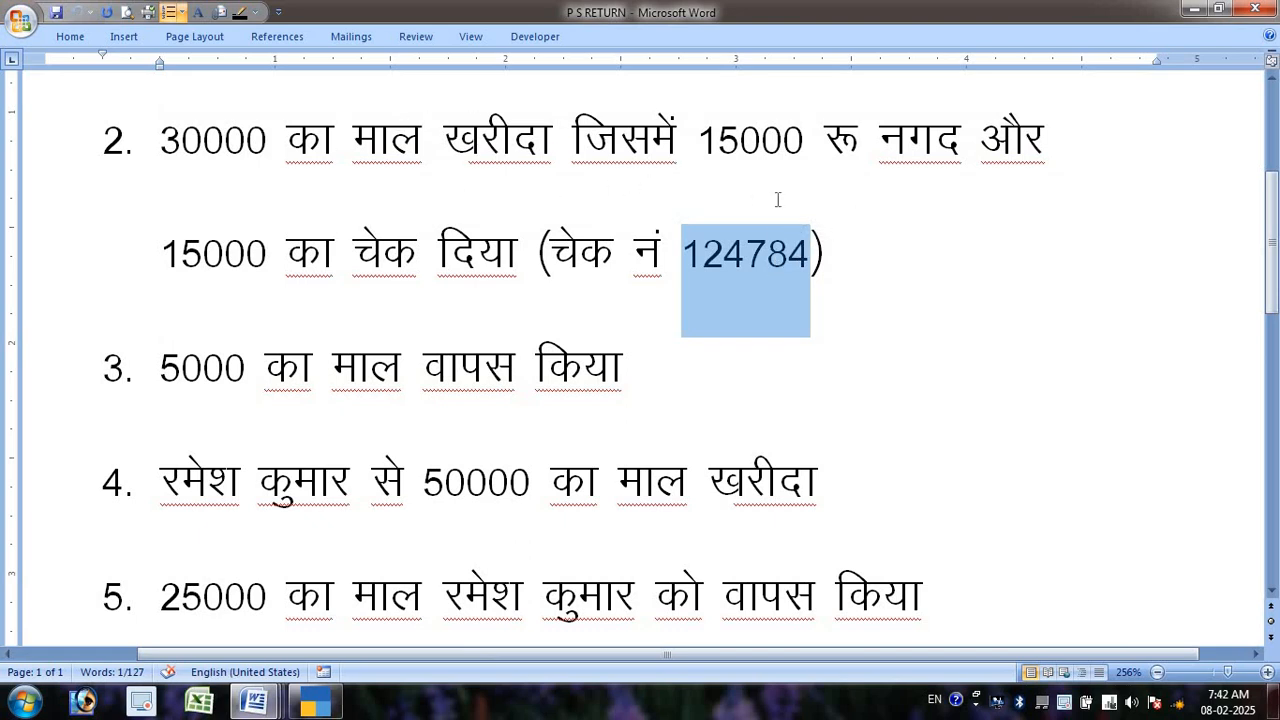
{"action": "key", "text": "alt+Tab"}
{"action": "key", "text": "alt+Tab"}
{"action": "left_click_drag", "start_coordinate": [702, 138], "coordinate": [771, 80]}
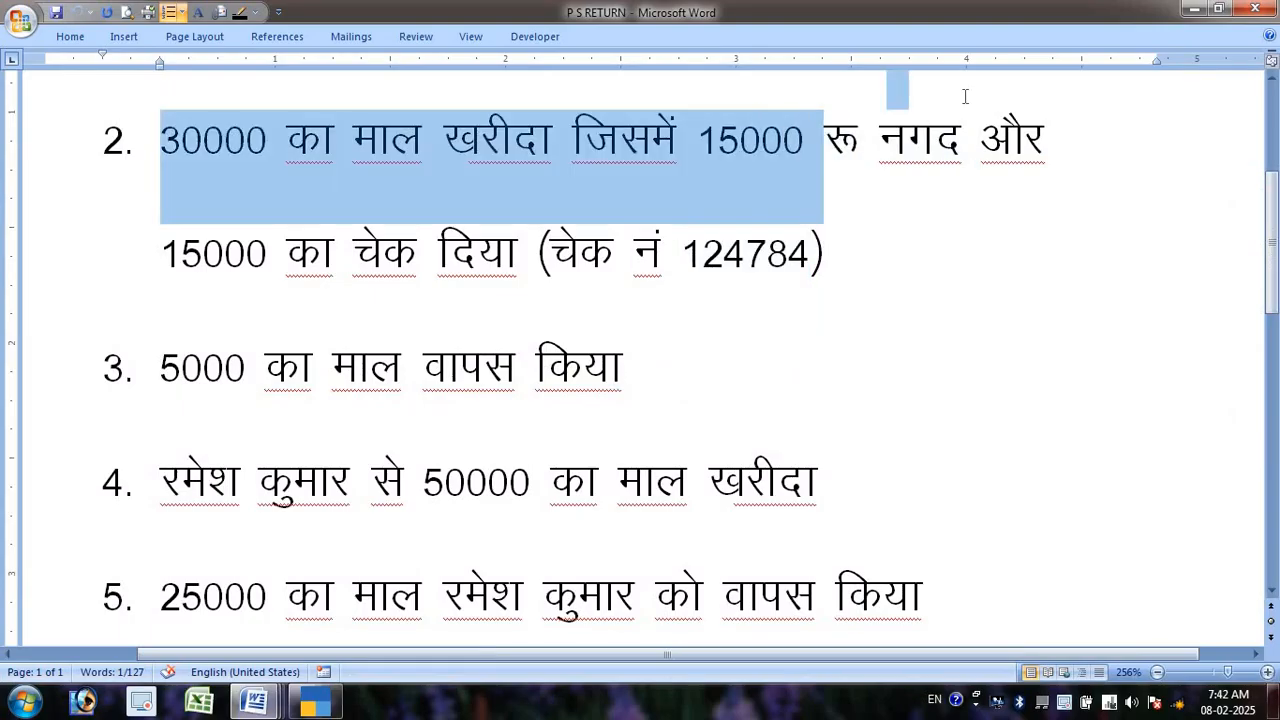
{"action": "left_click_drag", "start_coordinate": [824, 140], "coordinate": [962, 140]}
{"action": "left_click_drag", "start_coordinate": [163, 252], "coordinate": [851, 234]}
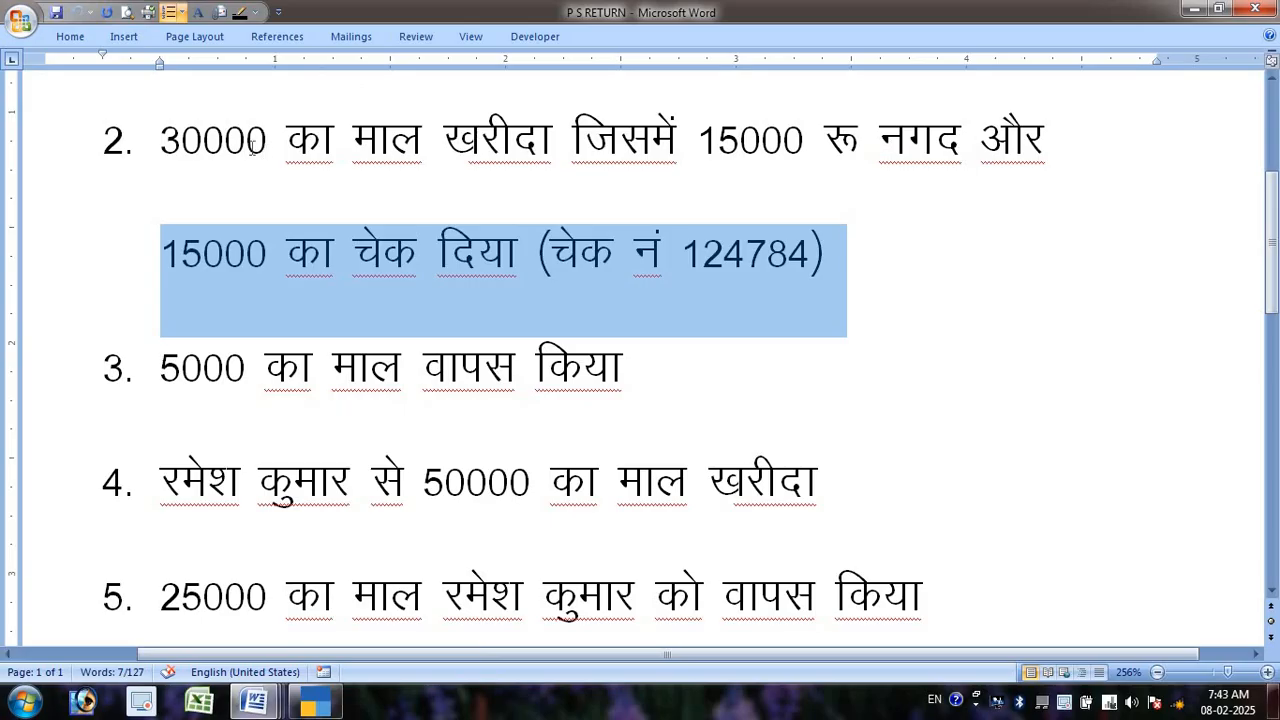
{"action": "key", "text": "alt+Tab"}
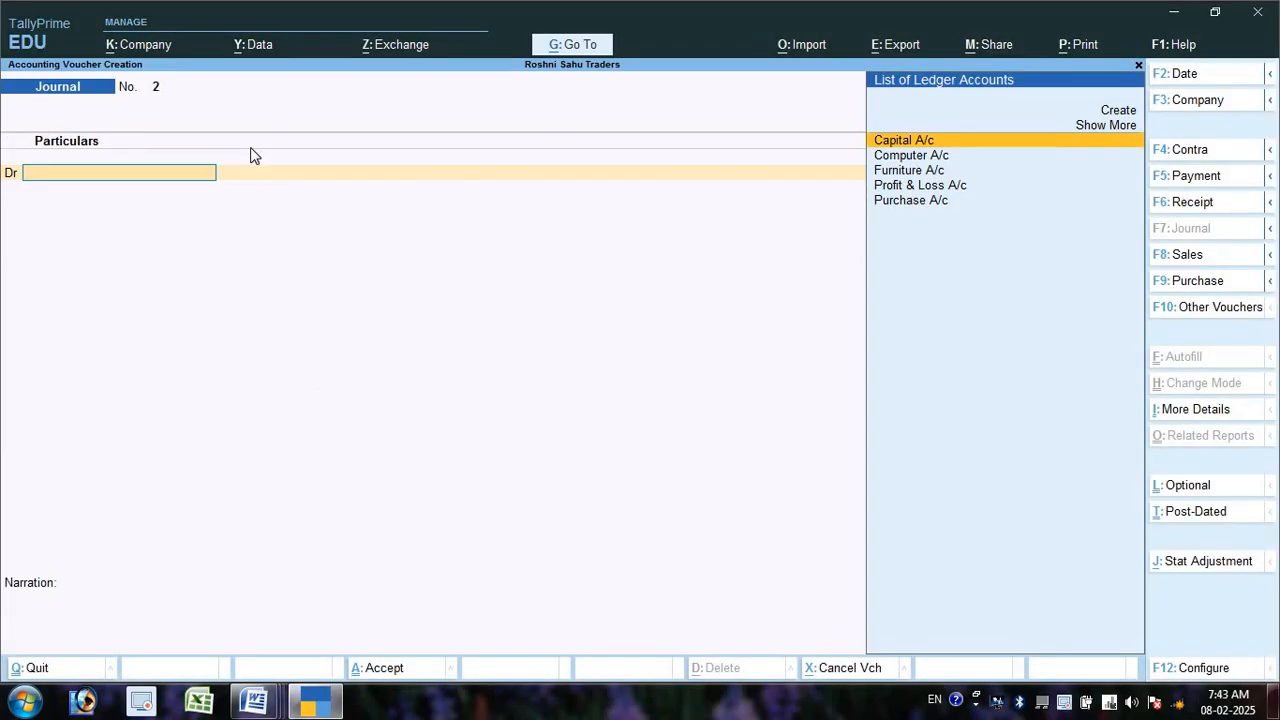
- Start a Payment voucher debiting Purchase A/c 30,000 and crediting Cash 15,000
{"action": "key", "text": "F5"}
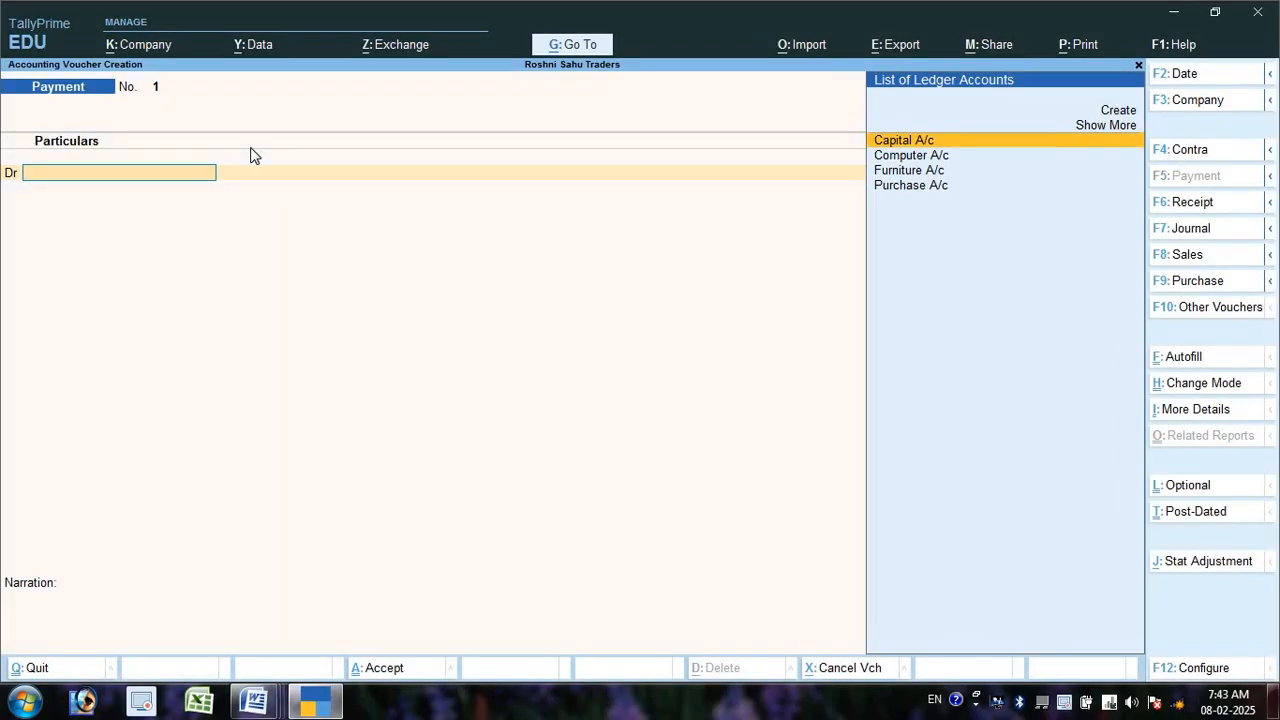
{"action": "key", "text": "Down"}
{"action": "key", "text": "Down"}
{"action": "key", "text": "Down"}
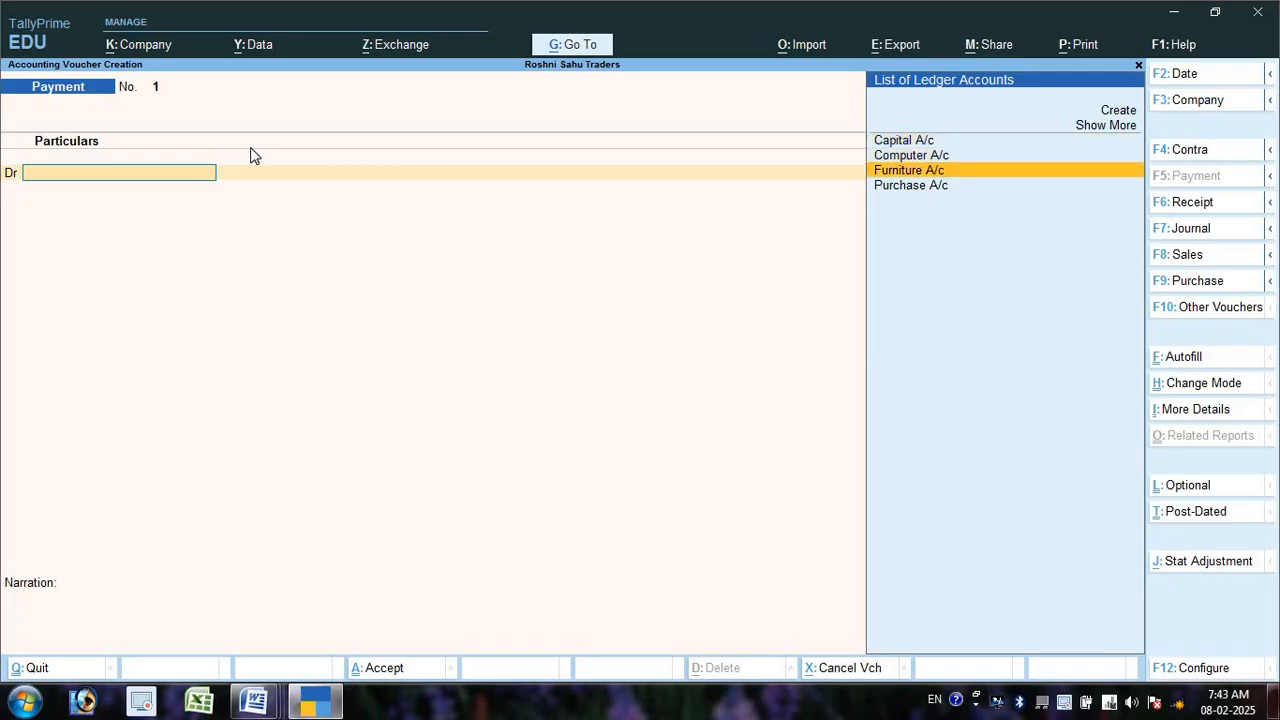
{"action": "key", "text": "Return"}
{"action": "key", "text": "Escape"}
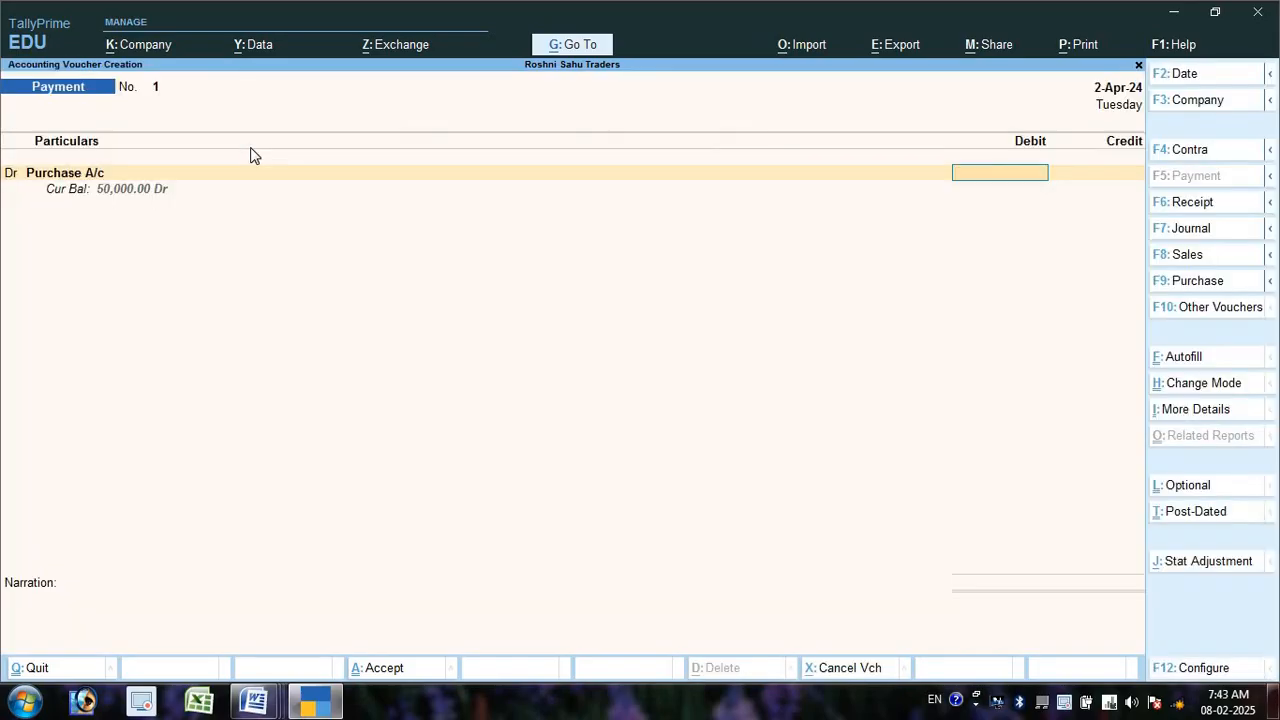
{"action": "type", "text": "30000"}
{"action": "key", "text": "Return"}
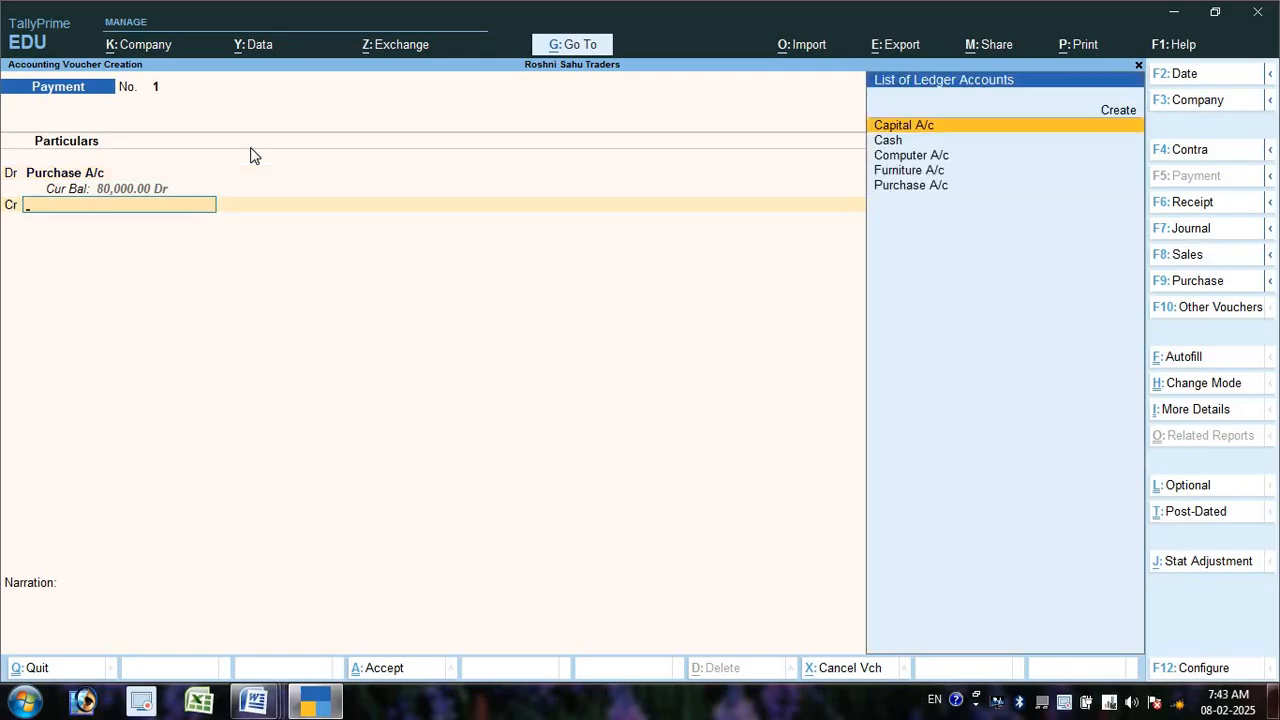
{"action": "type", "text": "Cash"}
{"action": "key", "text": "Return"}
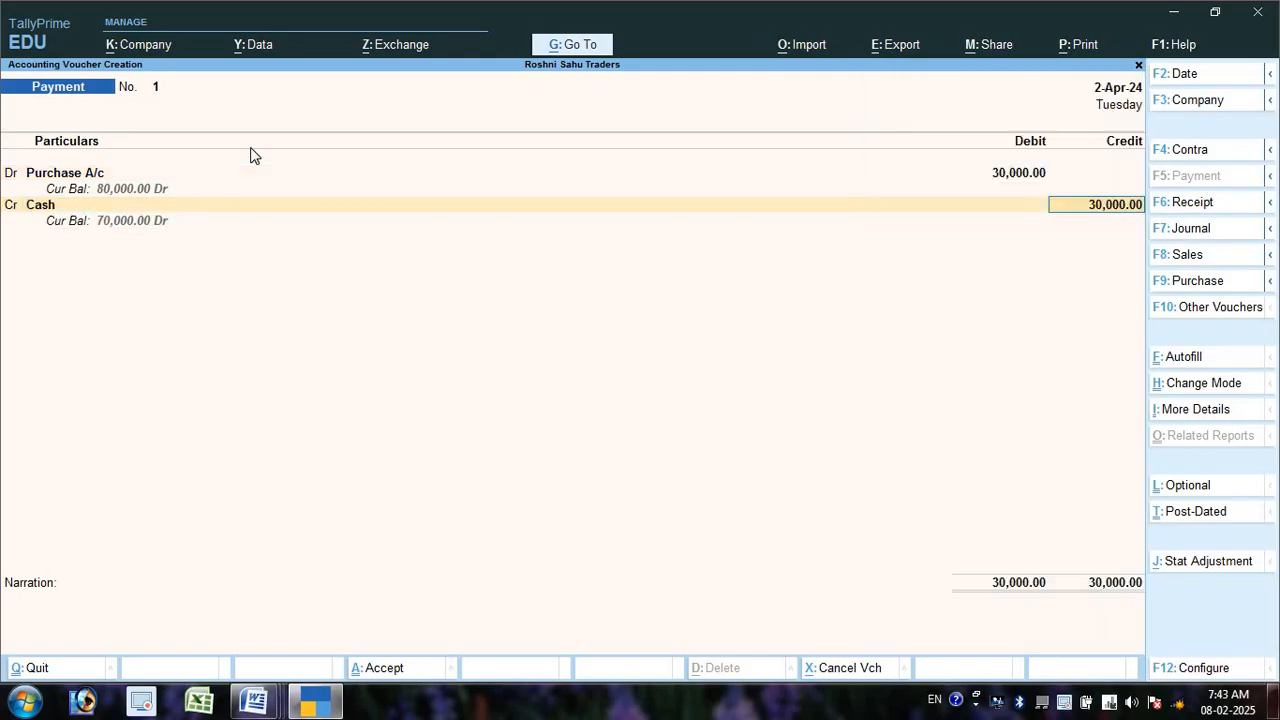
{"action": "type", "text": "150000"}
{"action": "key", "text": "BackSpace"}
{"action": "key", "text": "Return"}
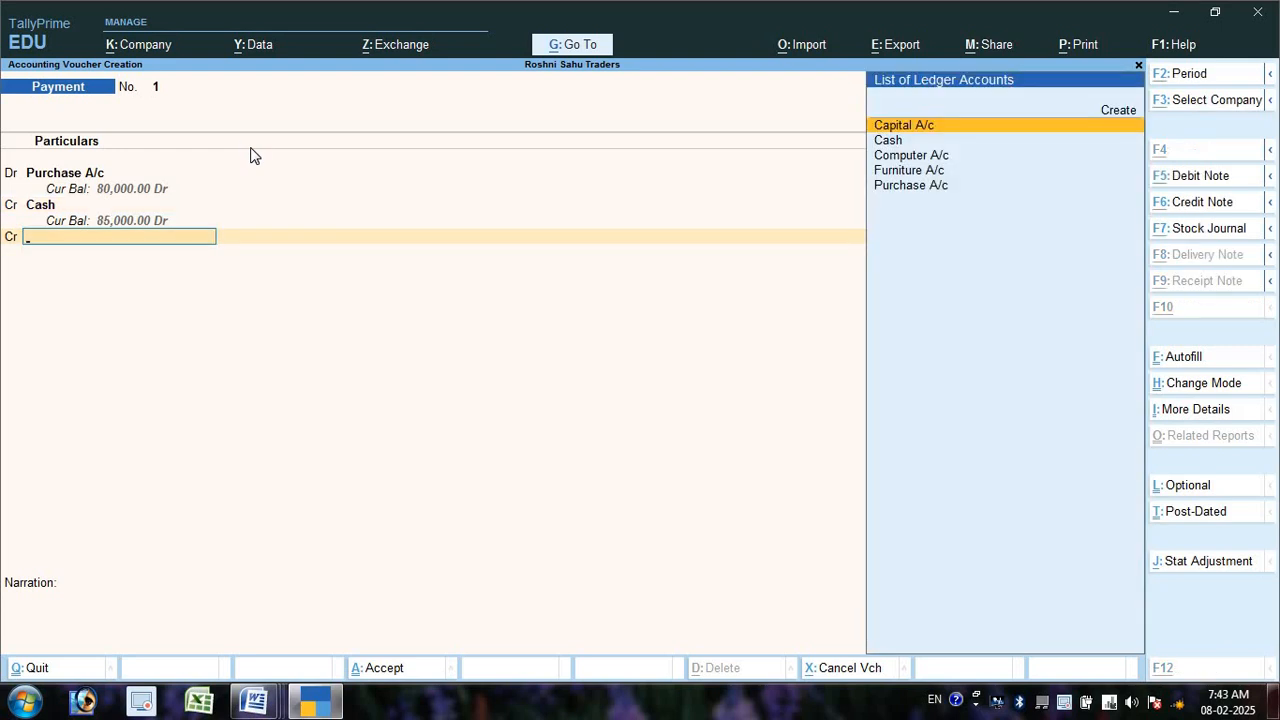
- Create Bank A/c under Bank Accounts, then convert the entry to a Purchase voucher
{"action": "key", "text": "alt+c"}
{"action": "type", "text": "Bank a"}
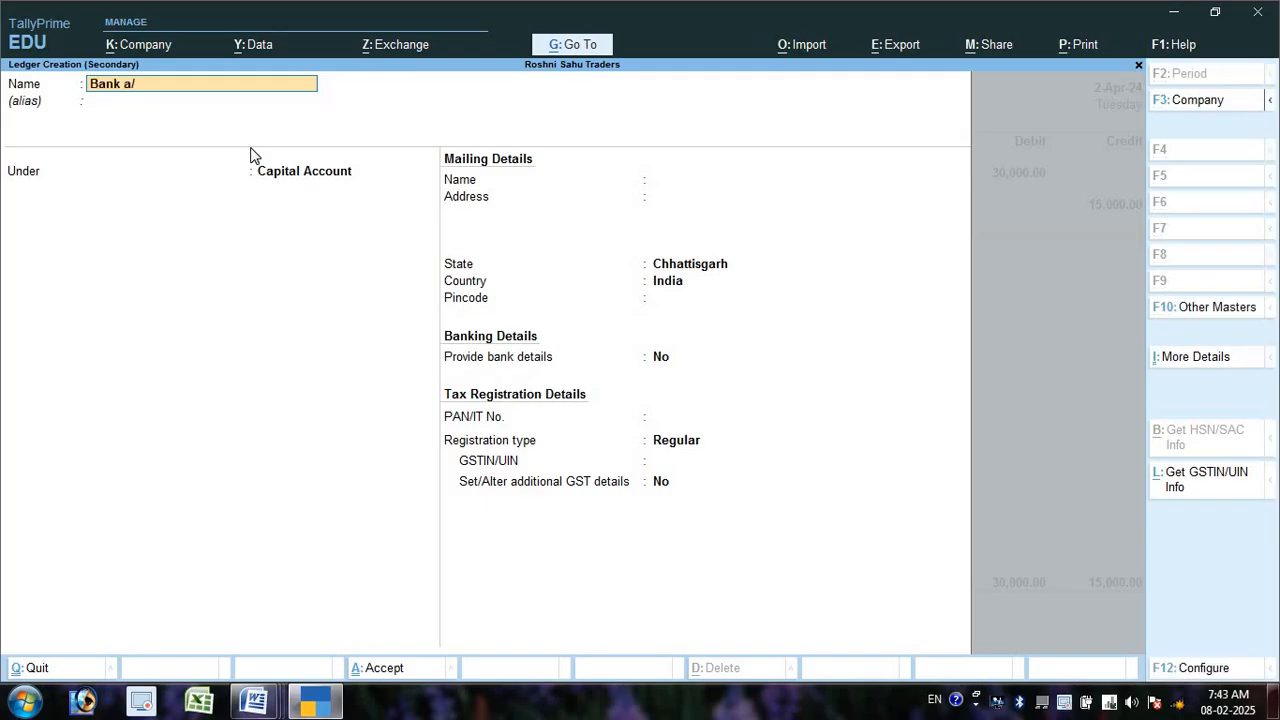
{"action": "type", "text": "/c"}
{"action": "key", "text": "Return"}
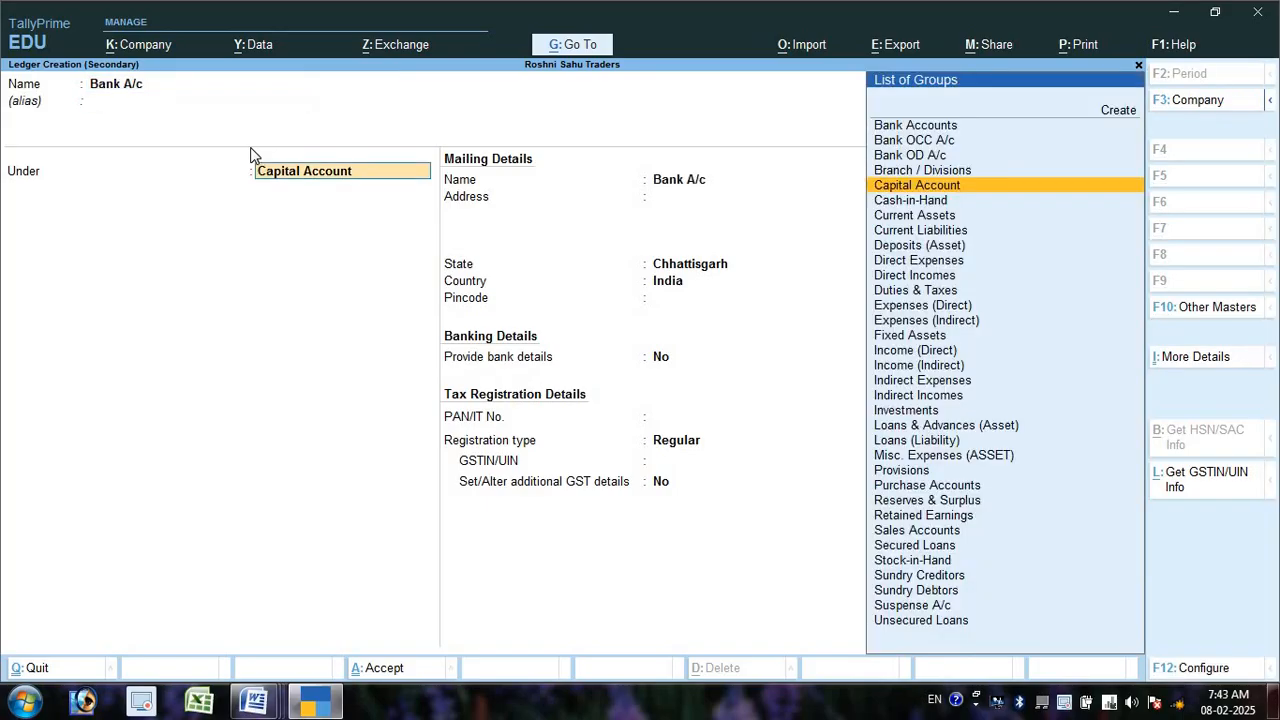
{"action": "type", "text": "Ba"}
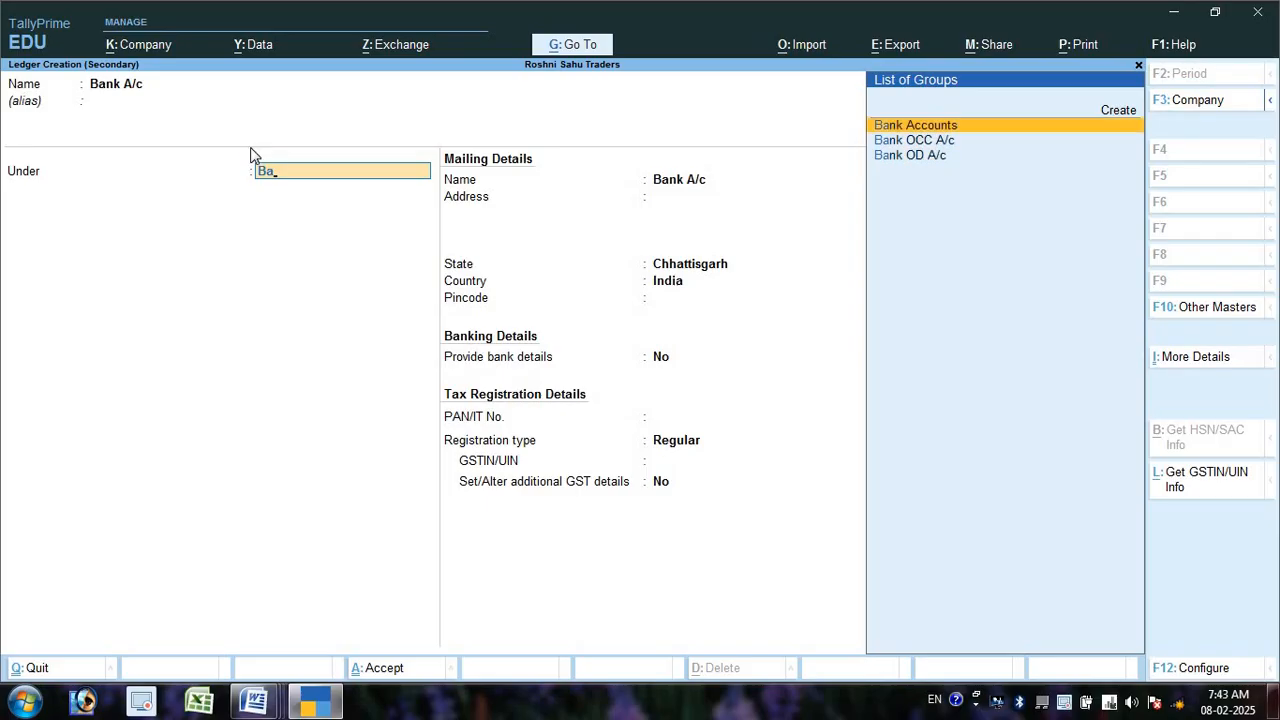
{"action": "key", "text": "Return"}
{"action": "key", "text": "Return"}
{"action": "key", "text": "ctrl"}
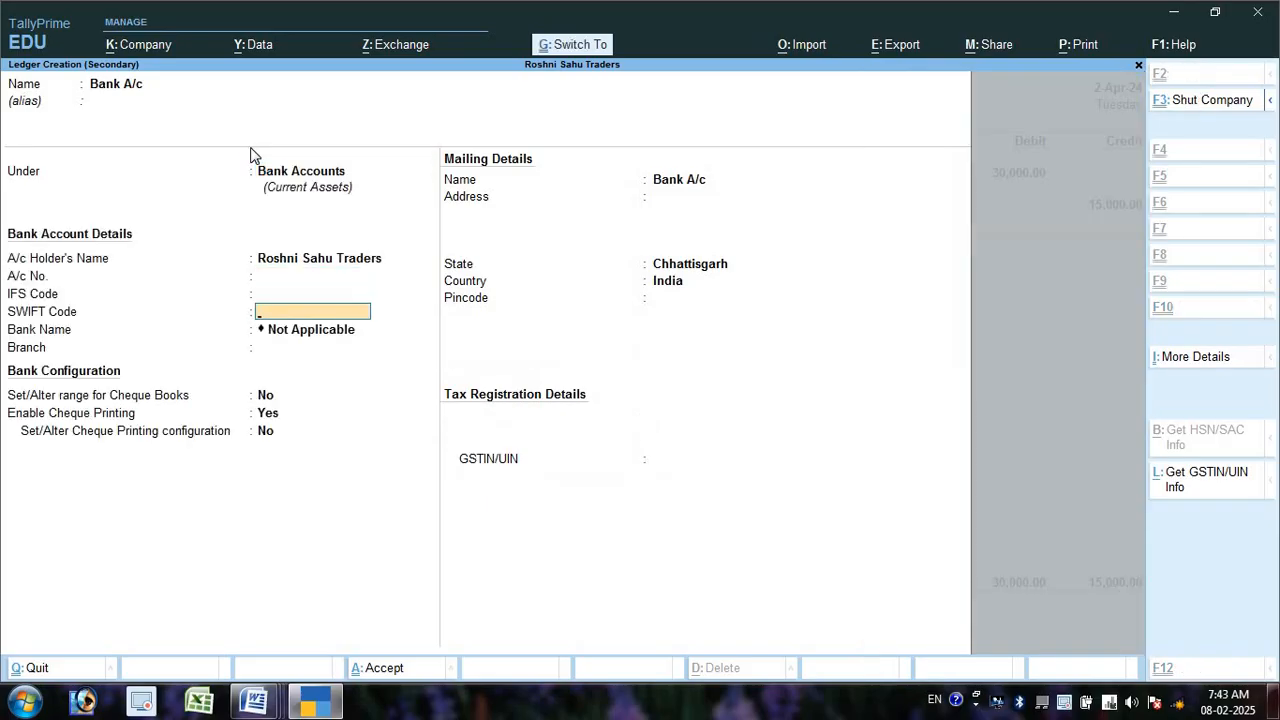
{"action": "key", "text": "ctrl+a"}
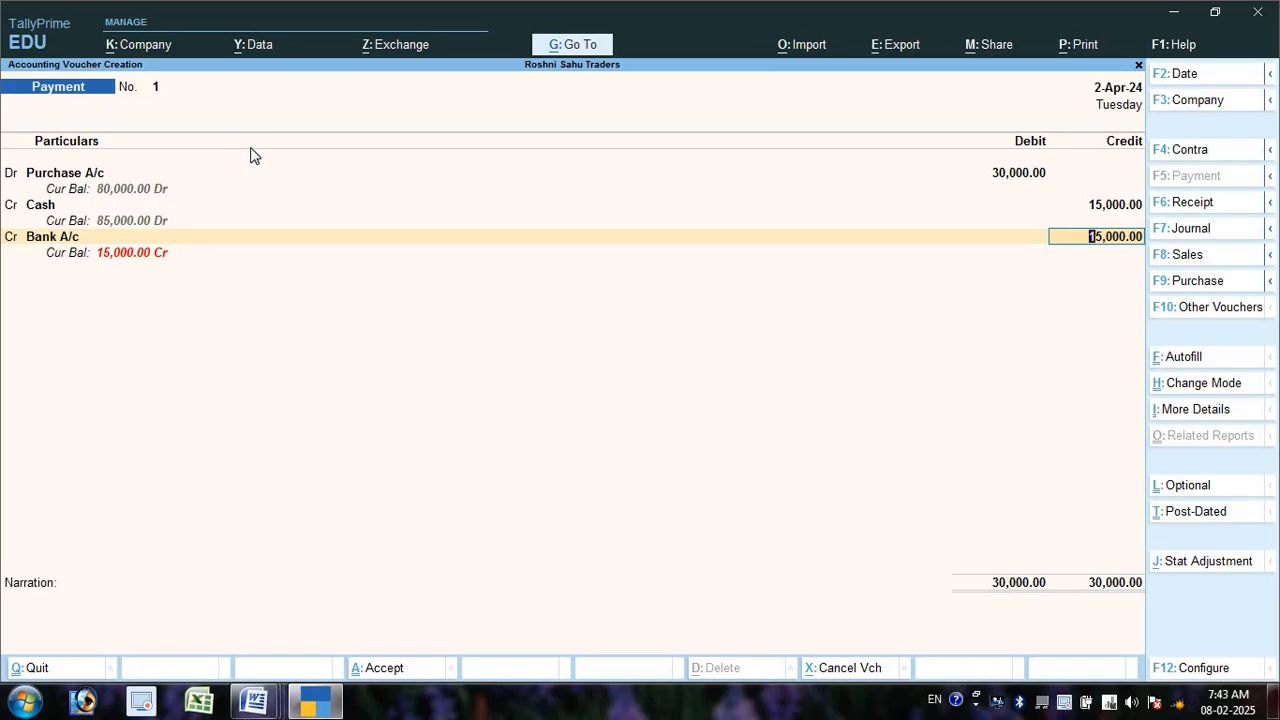
{"action": "key", "text": "F9"}
{"action": "key", "text": "ctrl"}
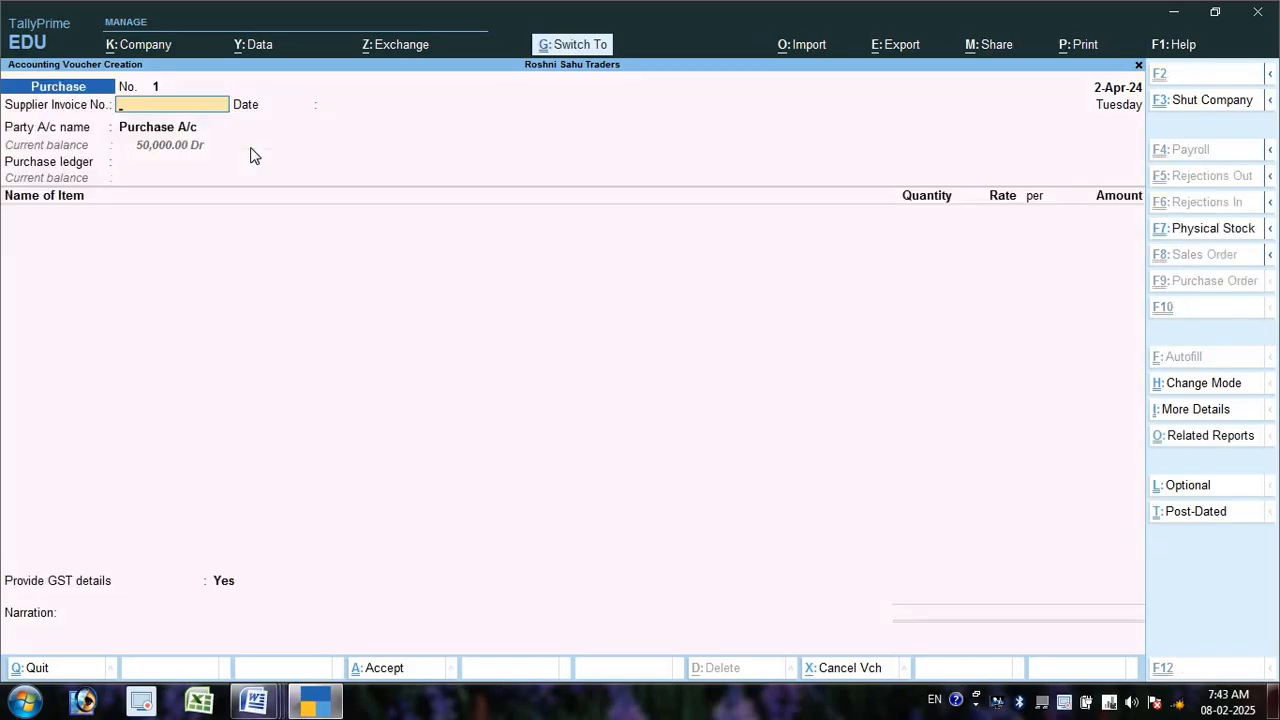
- Switch to As Voucher mode and credit Bank A/c 15,000 with a cheque allocation
{"action": "key", "text": "ctrl+h"}
{"action": "key", "text": "Down"}
{"action": "key", "text": "Down"}
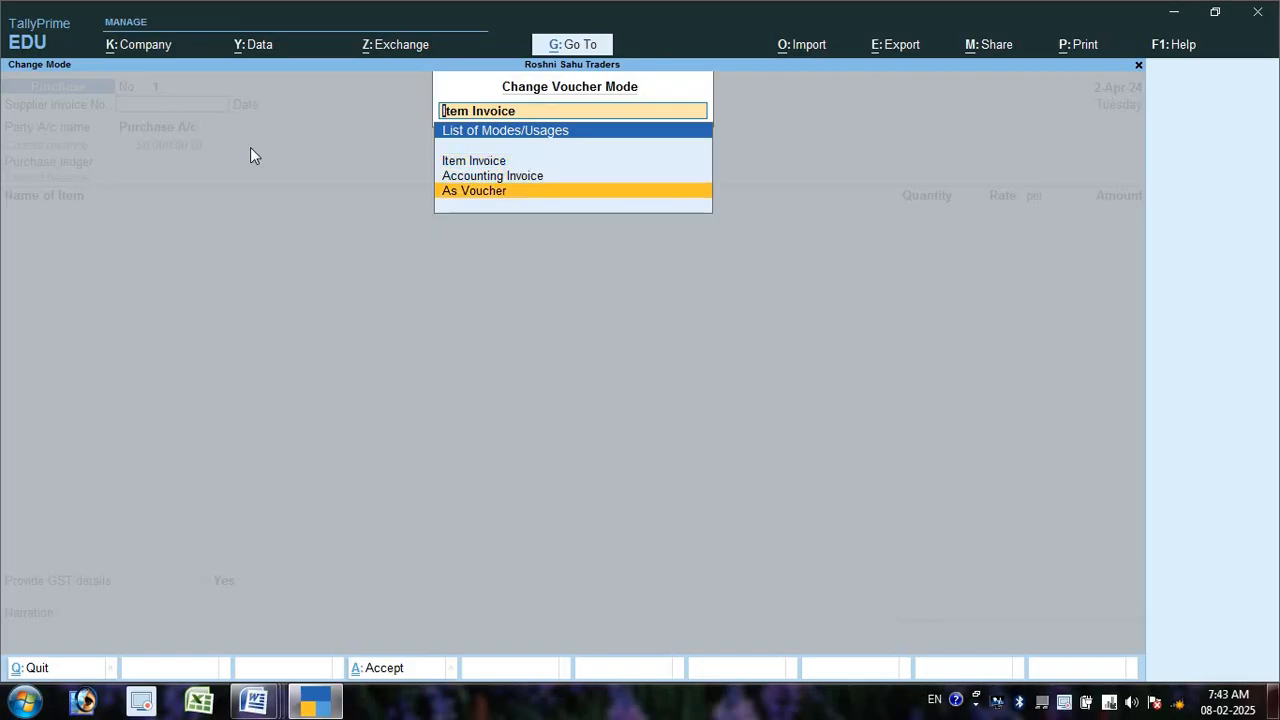
{"action": "key", "text": "Return"}
{"action": "key", "text": "Return"}
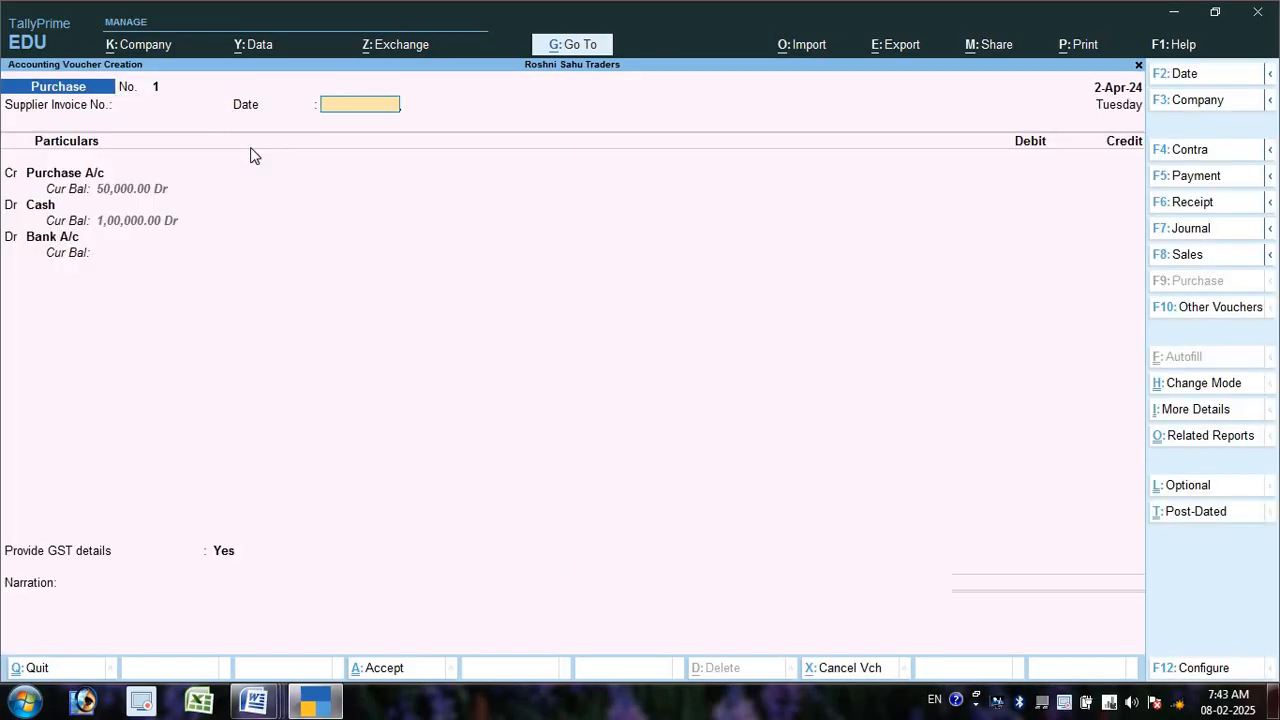
{"action": "key", "text": "Return"}
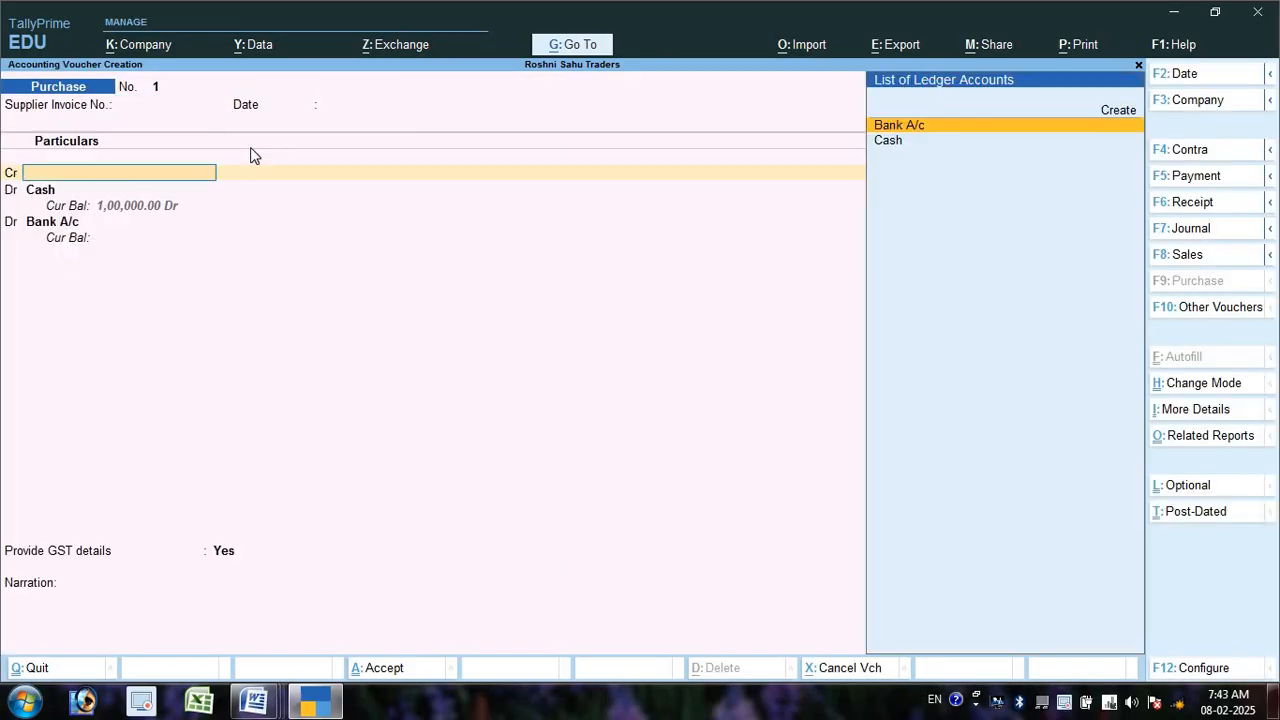
{"action": "key", "text": "Return"}
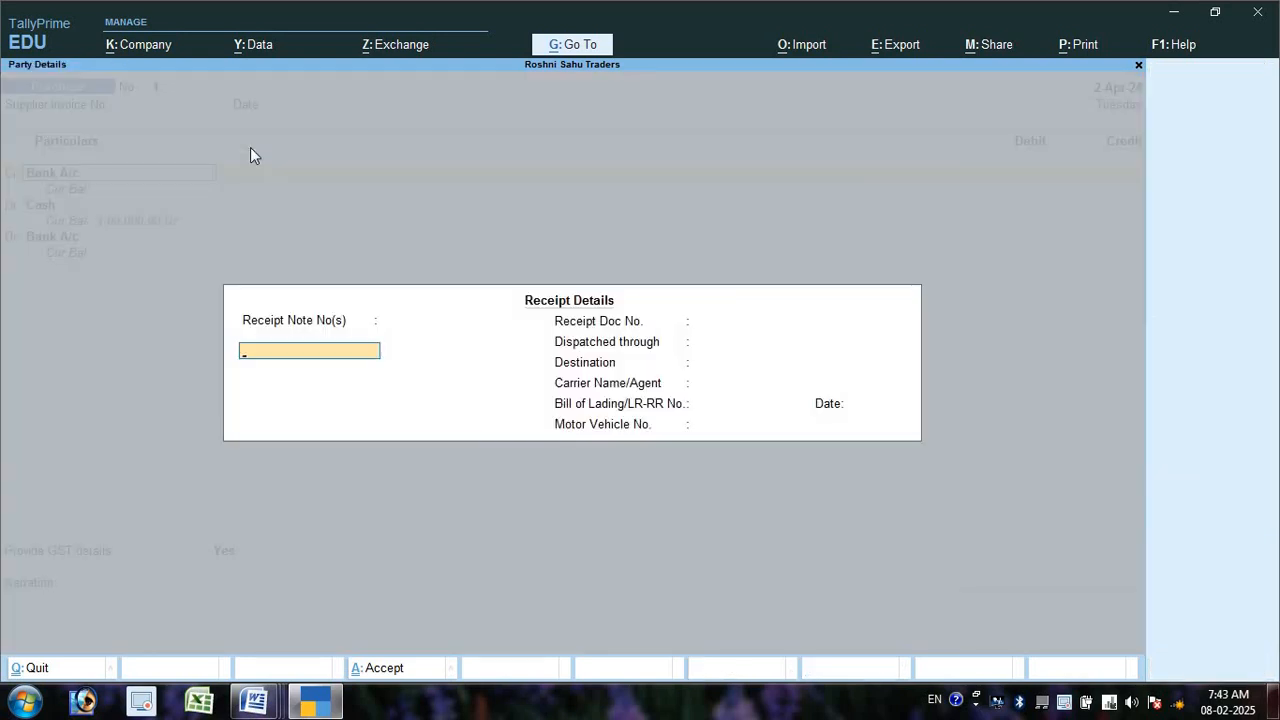
{"action": "key", "text": "Return"}
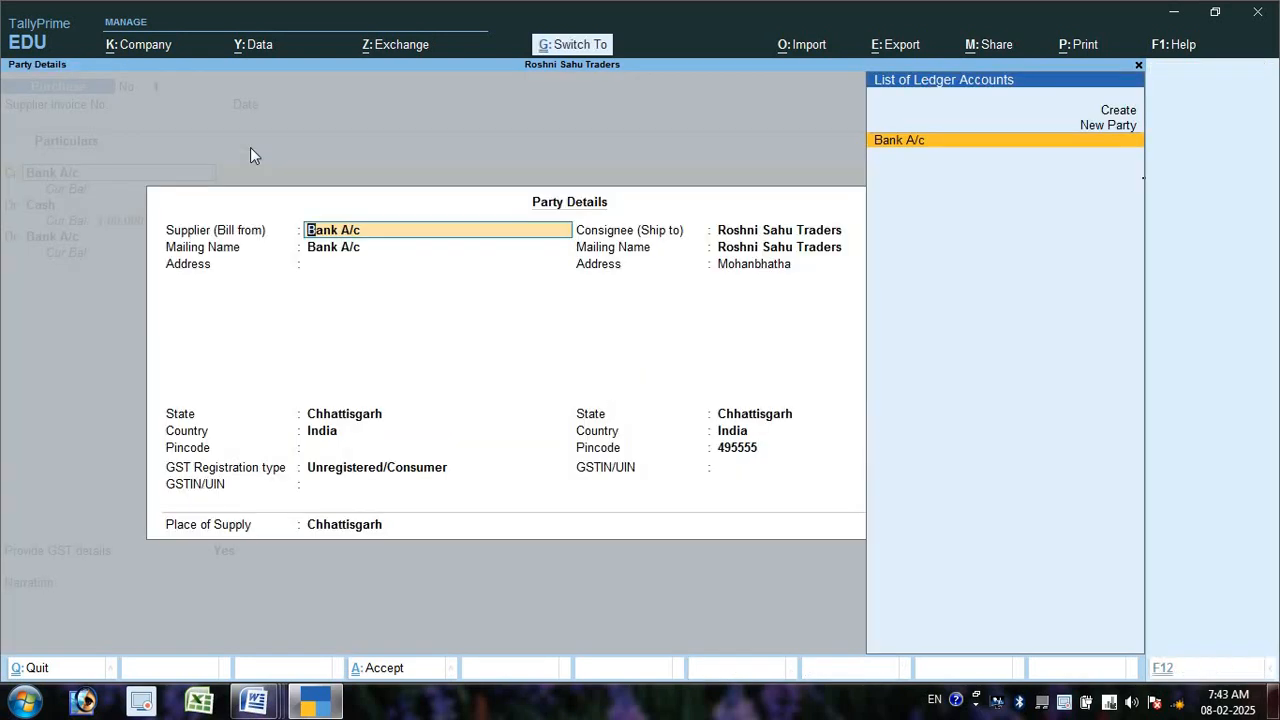
{"action": "key", "text": "ctrl+a"}
{"action": "type", "text": "15000"}
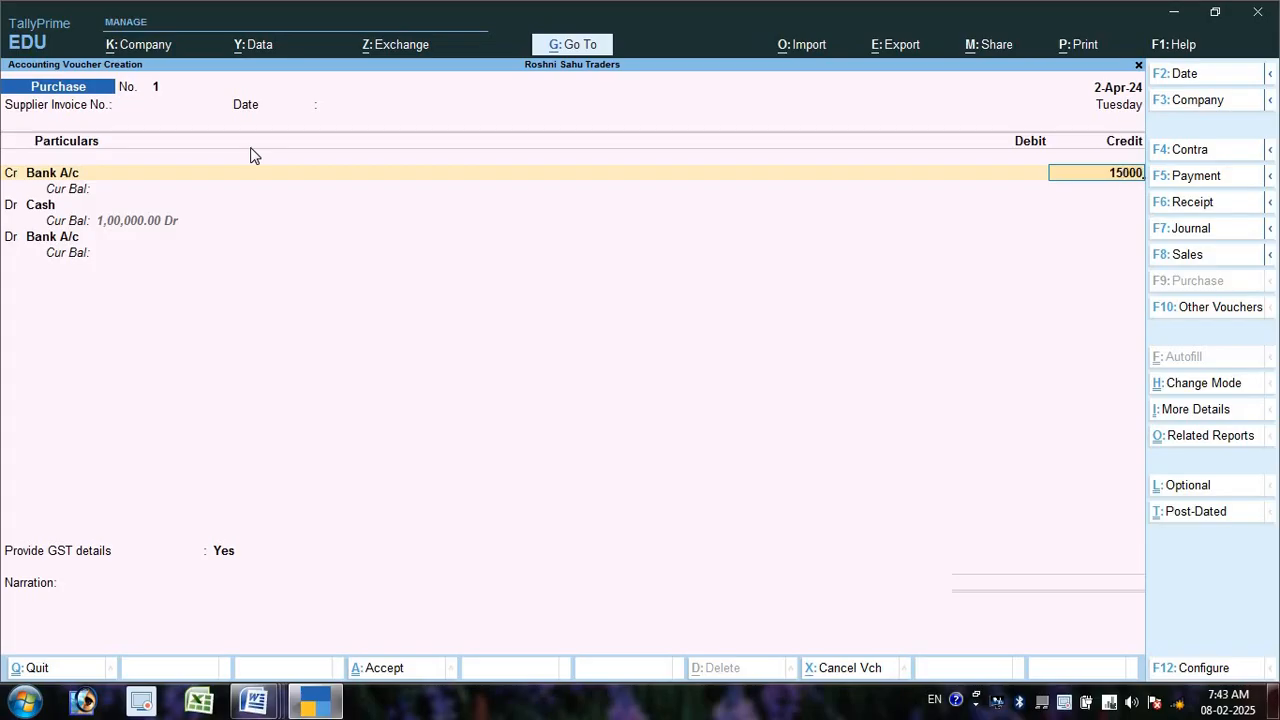
{"action": "key", "text": "Return"}
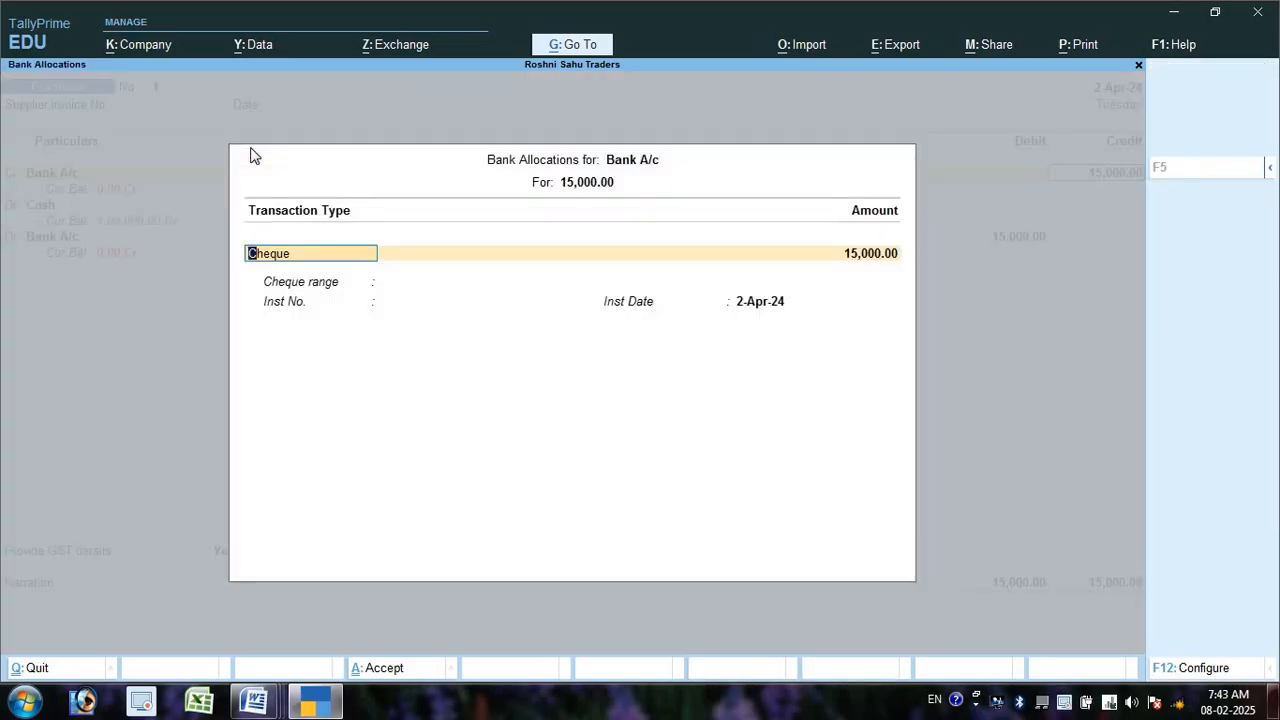
{"action": "key", "text": "Return"}
{"action": "key", "text": "Return"}
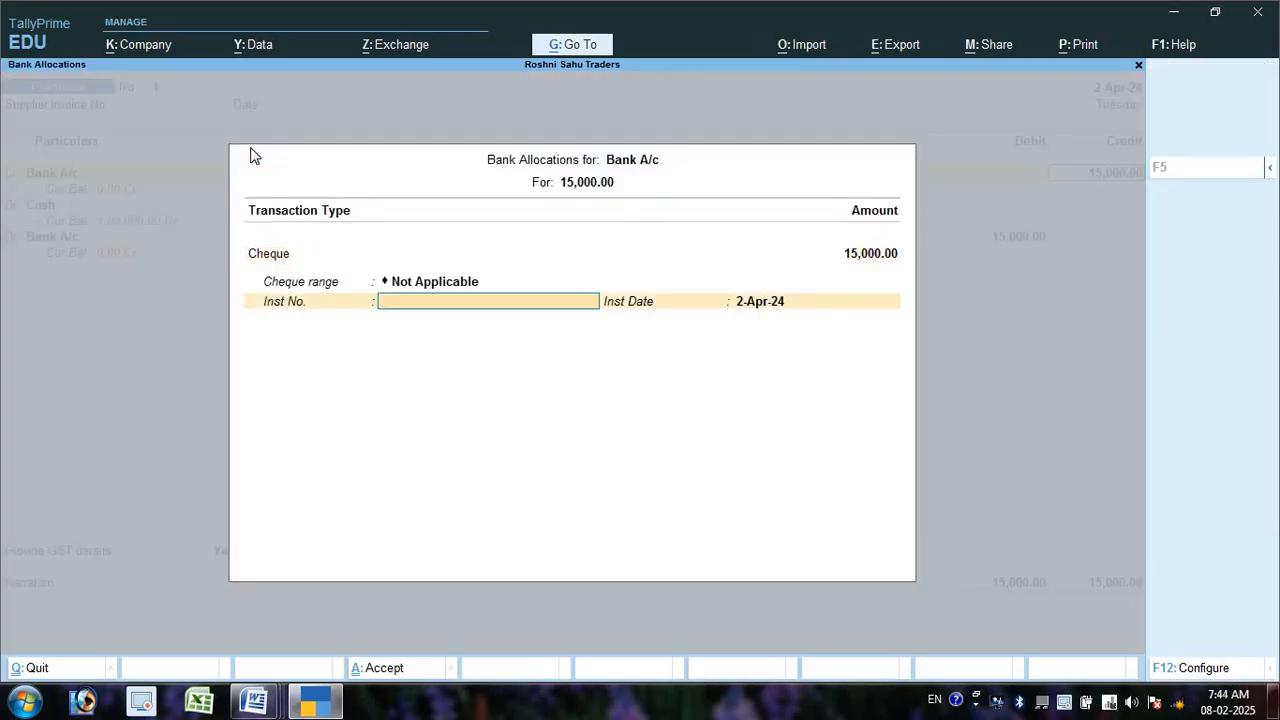
{"action": "type", "text": "124784"}
{"action": "key", "text": "Return"}
{"action": "key", "text": "Return"}
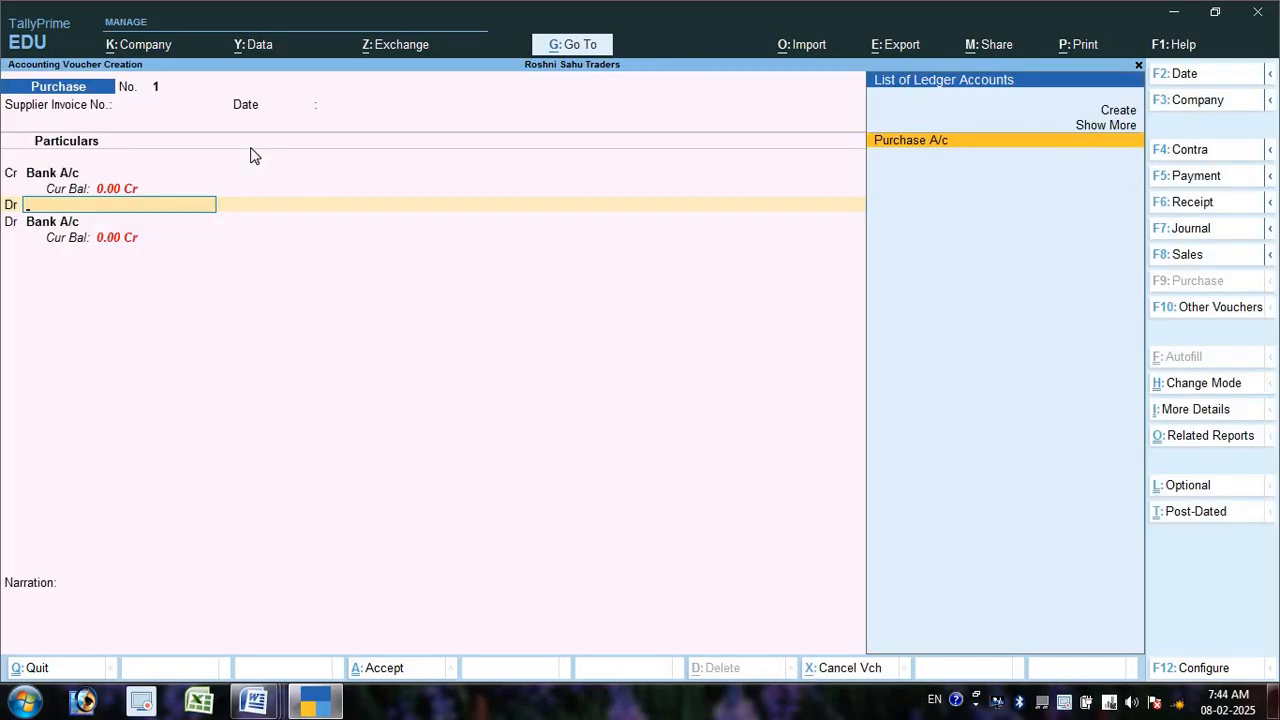
- Debit Purchase A/c 30,000, drop the extra row, and raise the Bank A/c credit to 30,000
{"action": "key", "text": "Return"}
{"action": "key", "text": "Return"}
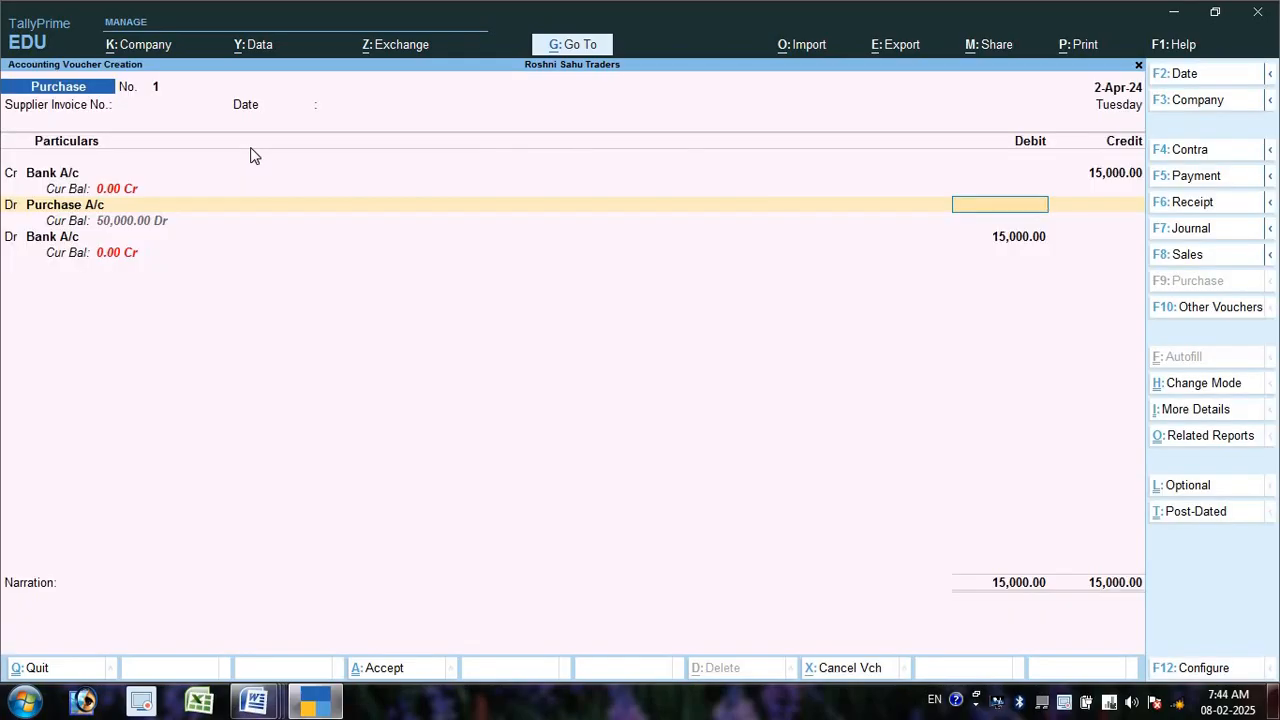
{"action": "type", "text": "0"}
{"action": "key", "text": "BackSpace"}
{"action": "type", "text": "30000"}
{"action": "key", "text": "Return"}
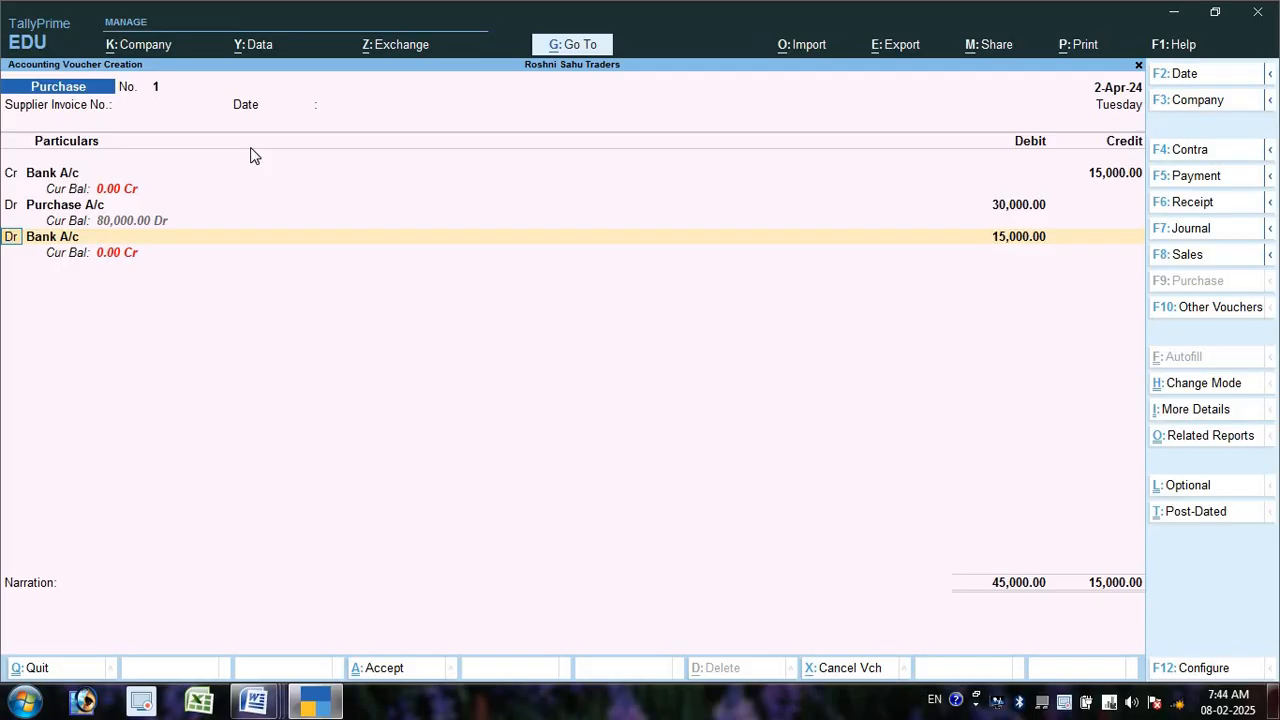
{"action": "key", "text": "c"}
{"action": "key", "text": "Return"}
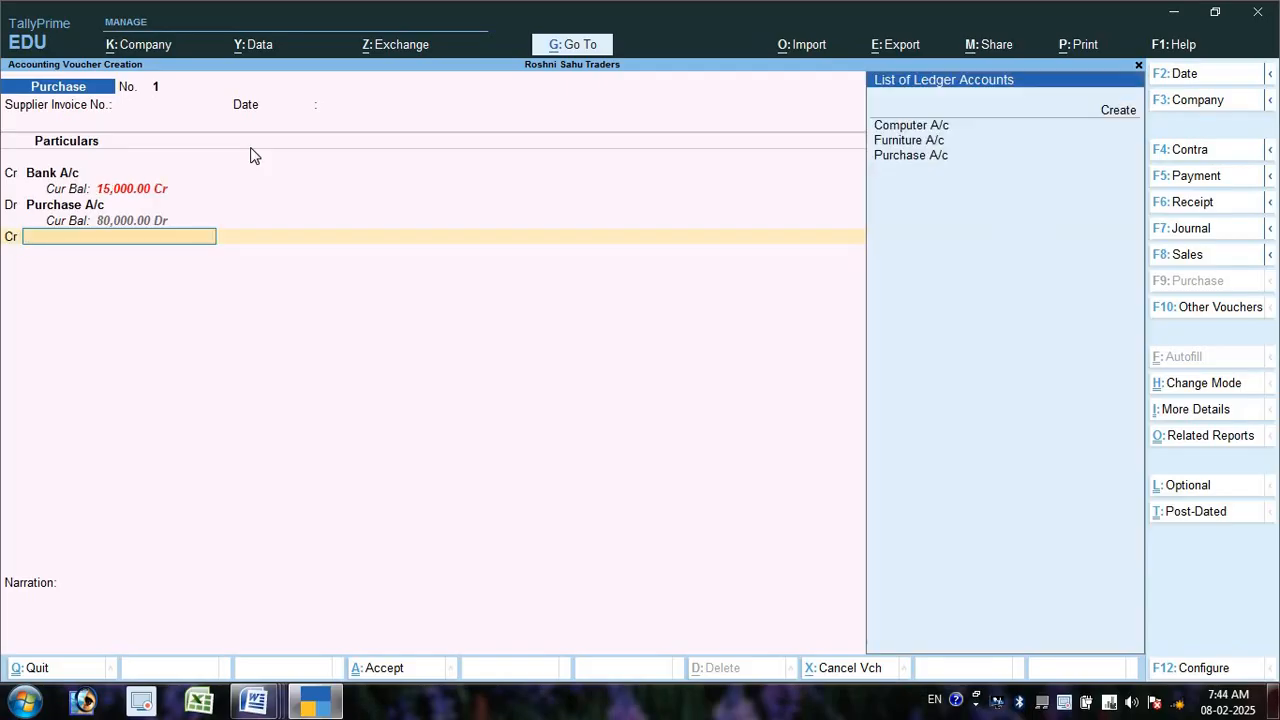
{"action": "key", "text": "BackSpace"}
{"action": "key", "text": "BackSpace"}
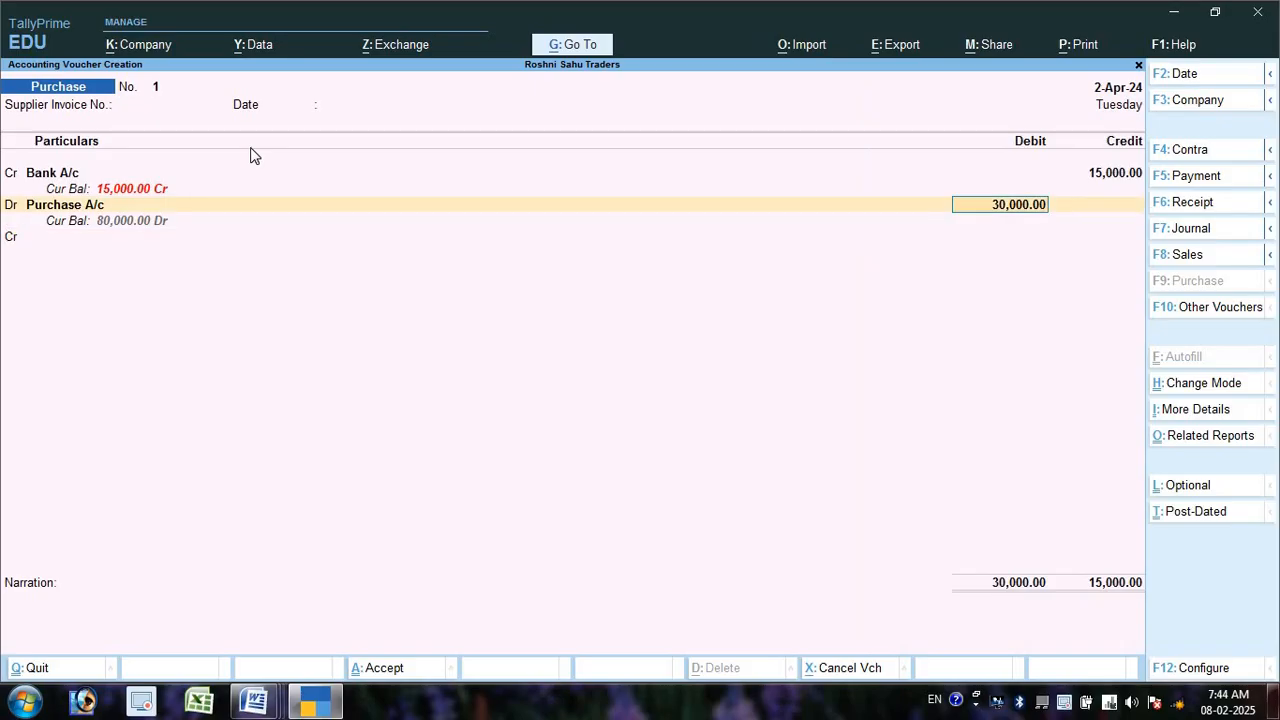
{"action": "key", "text": "BackSpace"}
{"action": "key", "text": "BackSpace"}
{"action": "key", "text": "BackSpace"}
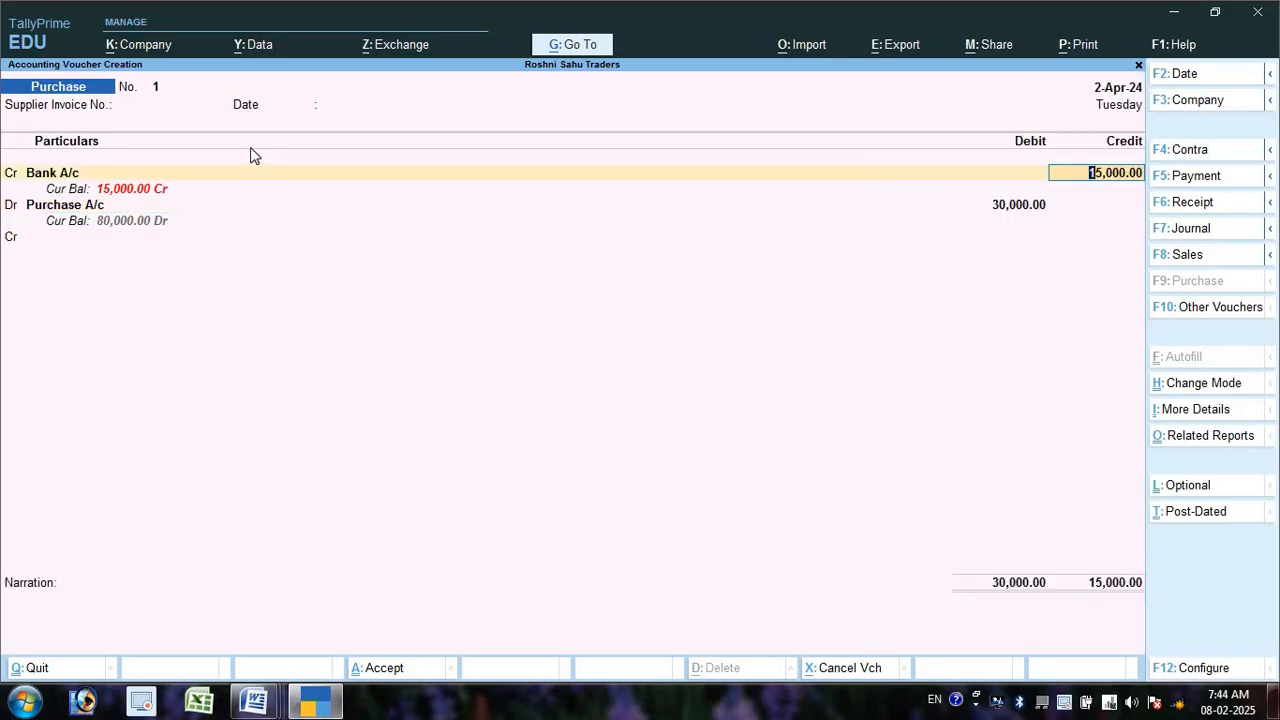
{"action": "type", "text": "30000"}
{"action": "key", "text": "Return"}
{"action": "key", "text": "Return"}
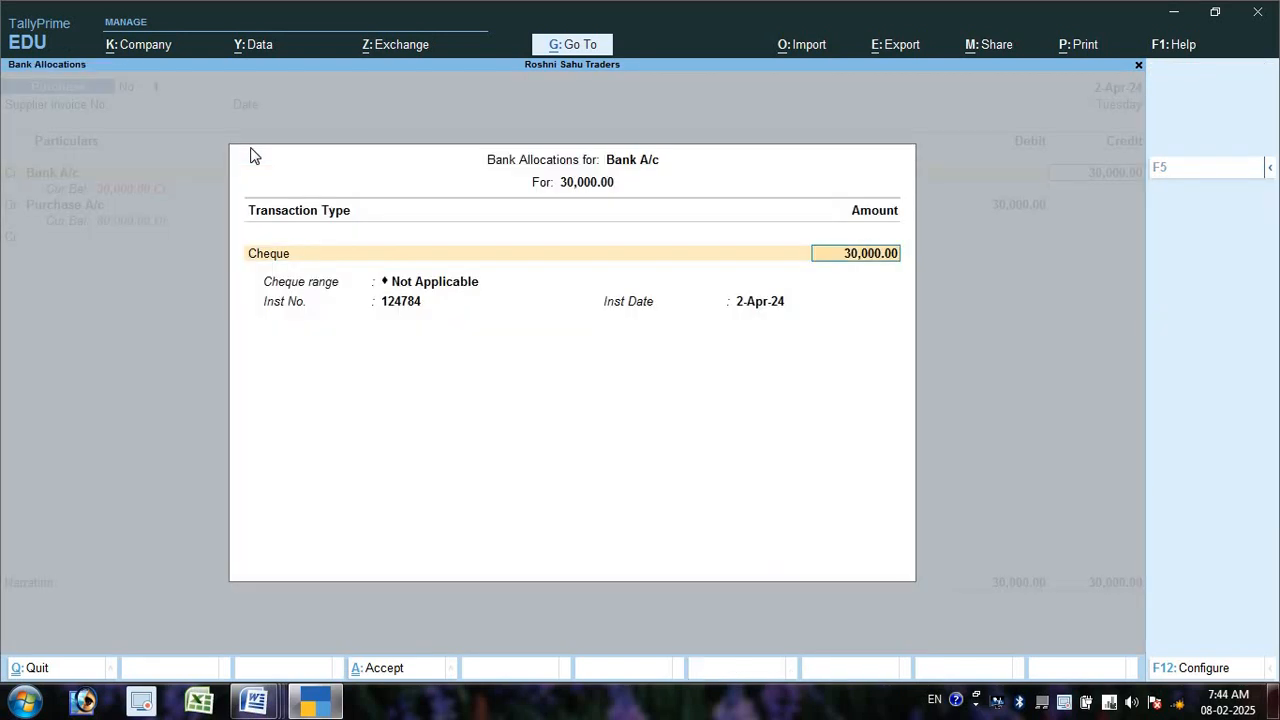
{"action": "key", "text": "Return"}
{"action": "key", "text": "Return"}
{"action": "key", "text": "Return"}
{"action": "key", "text": "Return"}
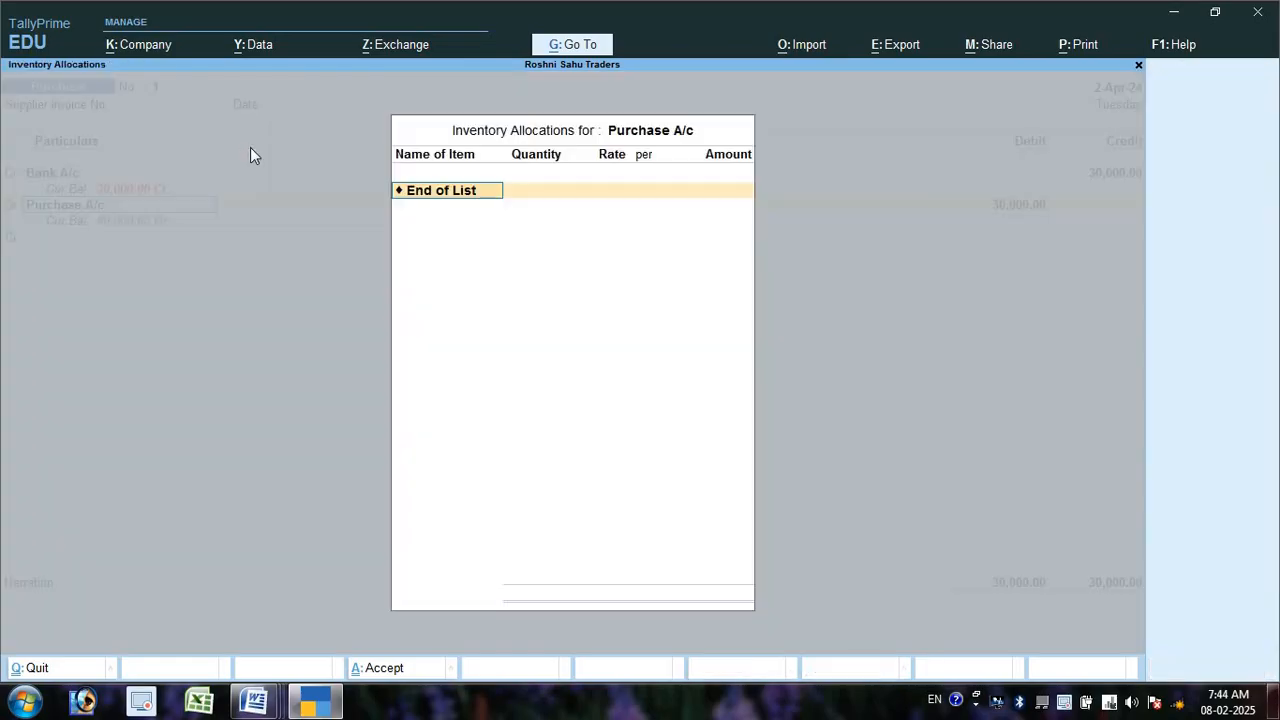
{"action": "key", "text": "Return"}
- Correct both the Purchase A/c debit and Bank A/c credit back to 15,000
{"action": "type", "text": "15000"}
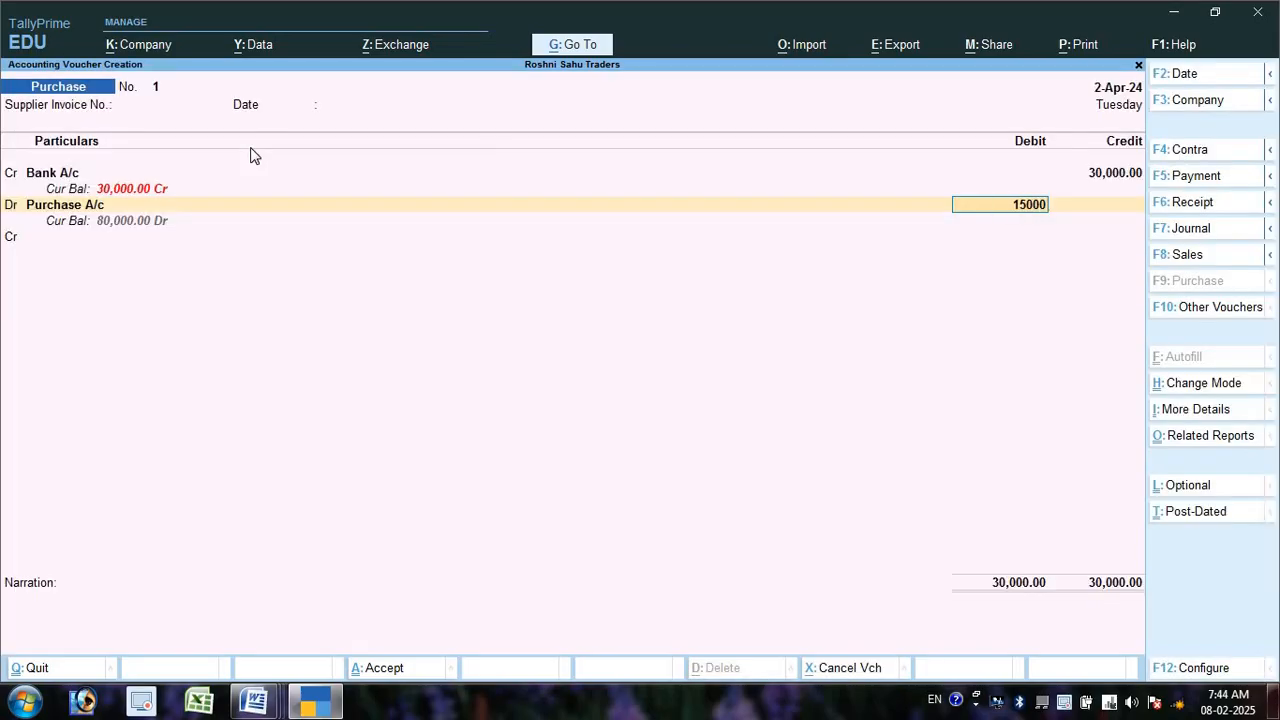
{"action": "key", "text": "Return"}
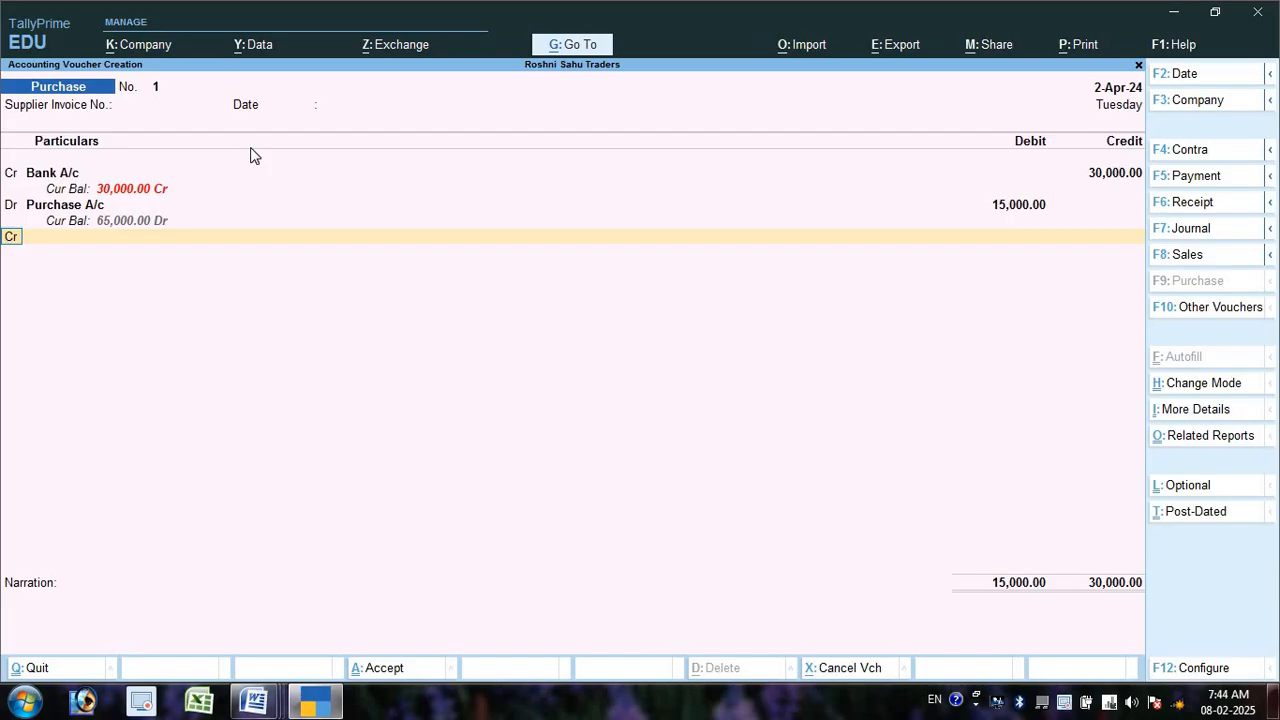
{"action": "key", "text": "Return"}
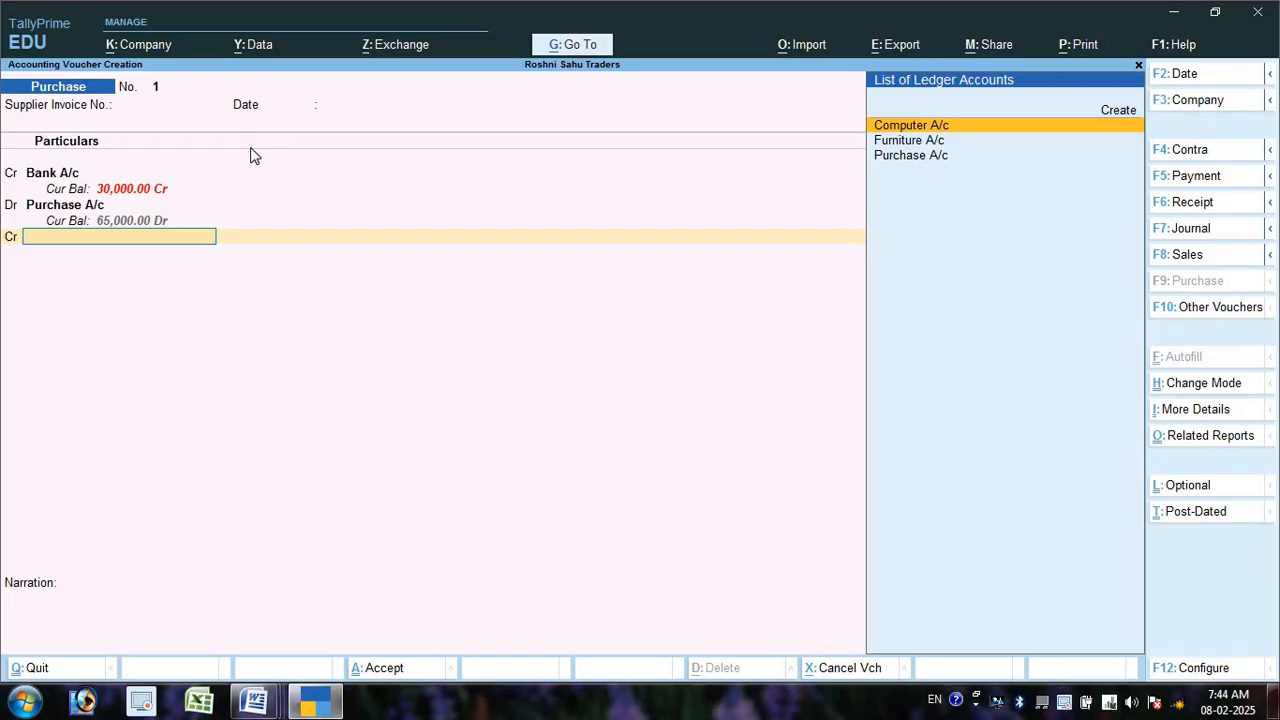
{"action": "key", "text": "BackSpace"}
{"action": "key", "text": "BackSpace"}
{"action": "key", "text": "Up"}
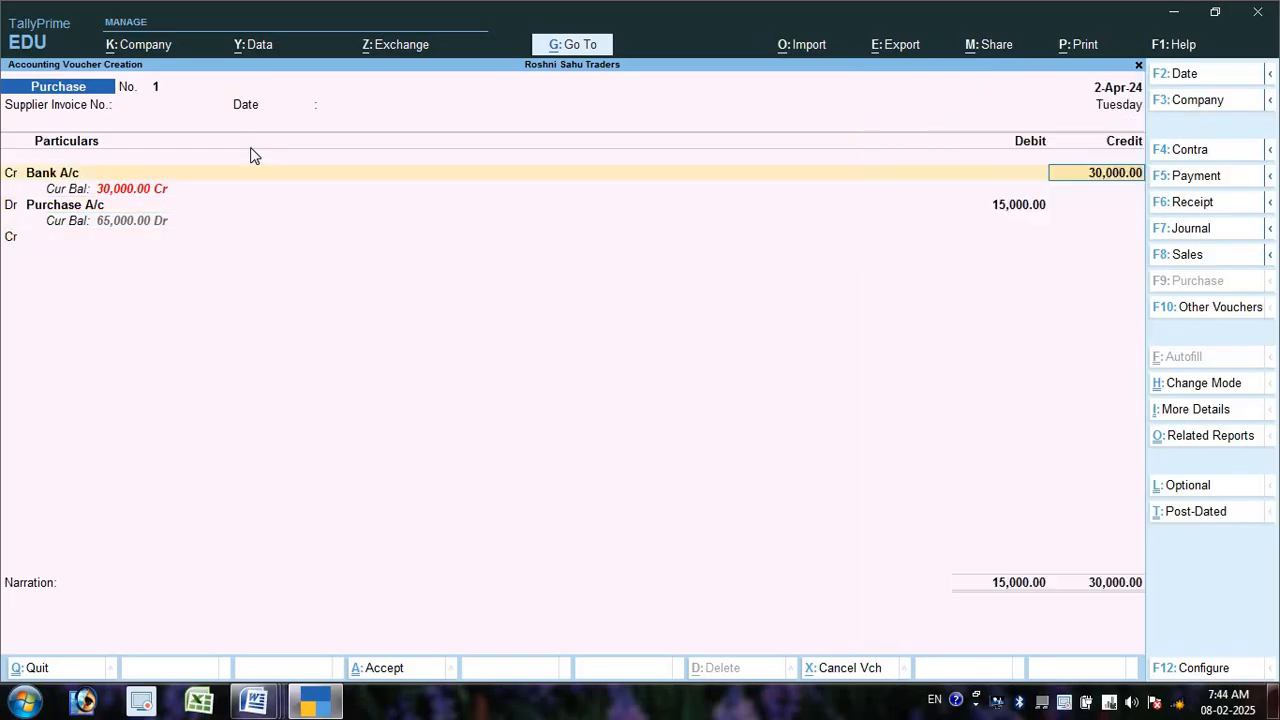
{"action": "type", "text": "15000"}
{"action": "key", "text": "Return"}
{"action": "key", "text": "Return"}
{"action": "key", "text": "Return"}
{"action": "key", "text": "Return"}
{"action": "key", "text": "Return"}
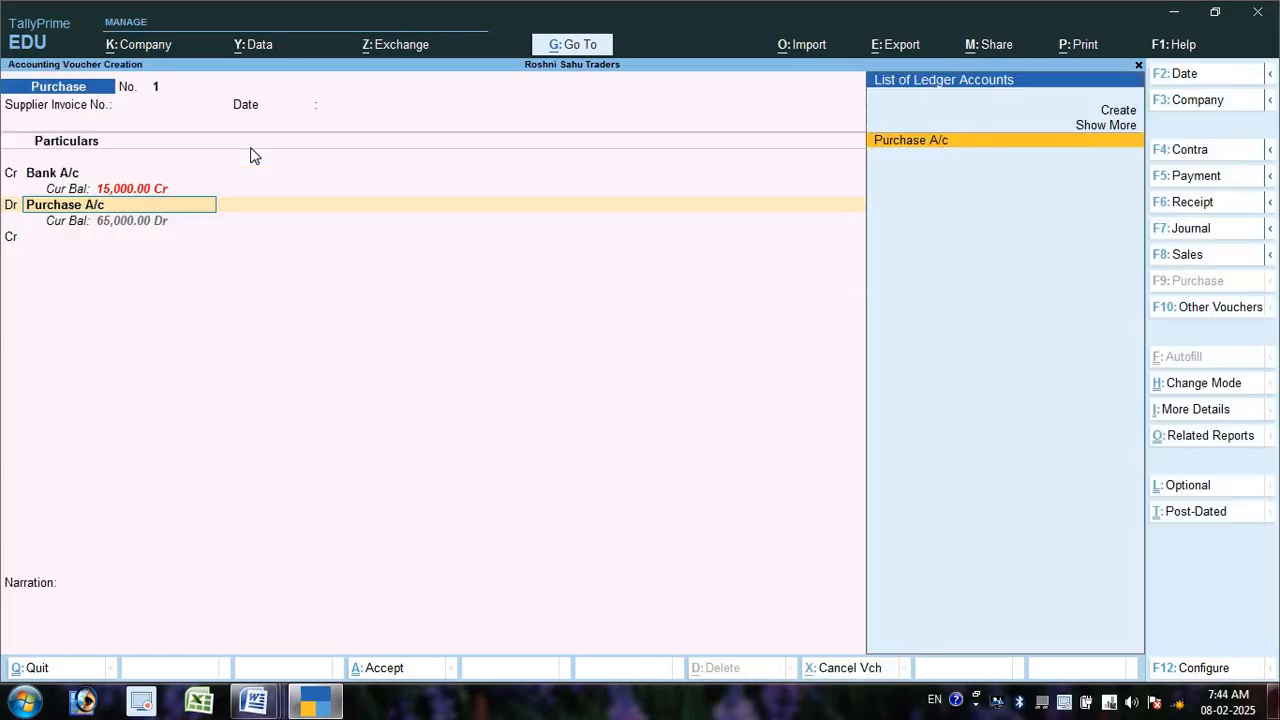
{"action": "key", "text": "Return"}
{"action": "key", "text": "Return"}
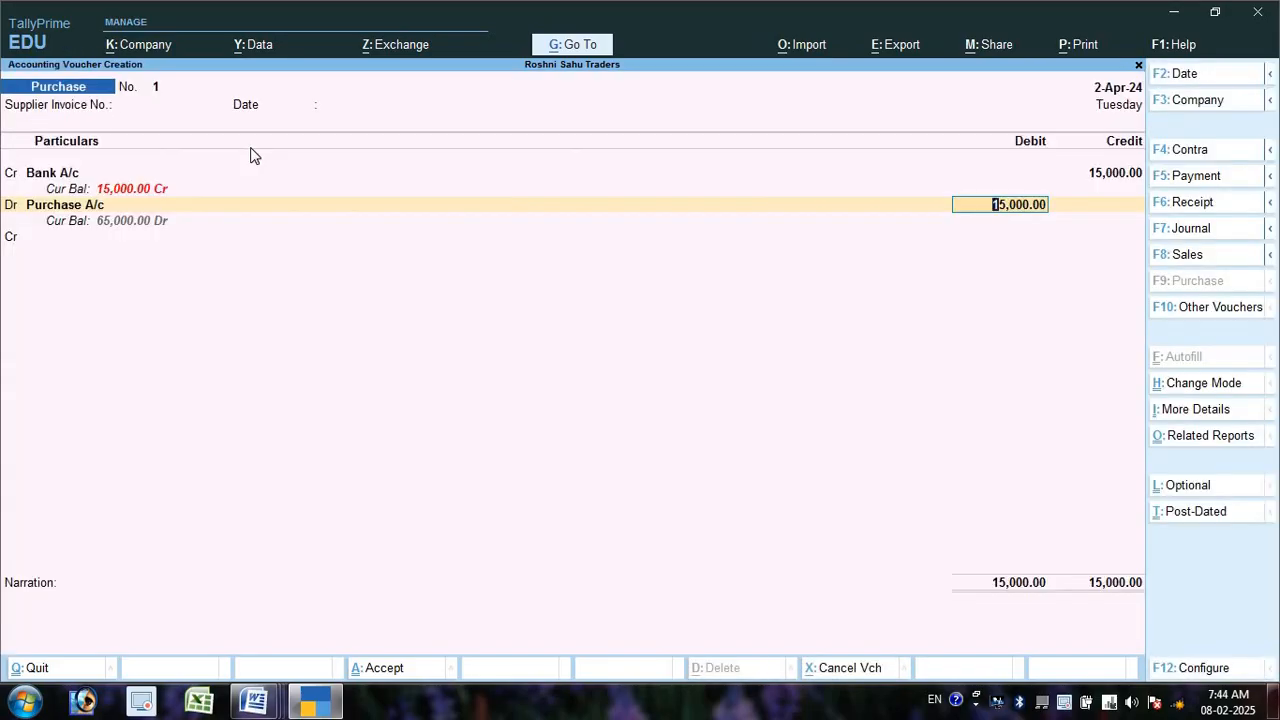
{"action": "key", "text": "Return"}
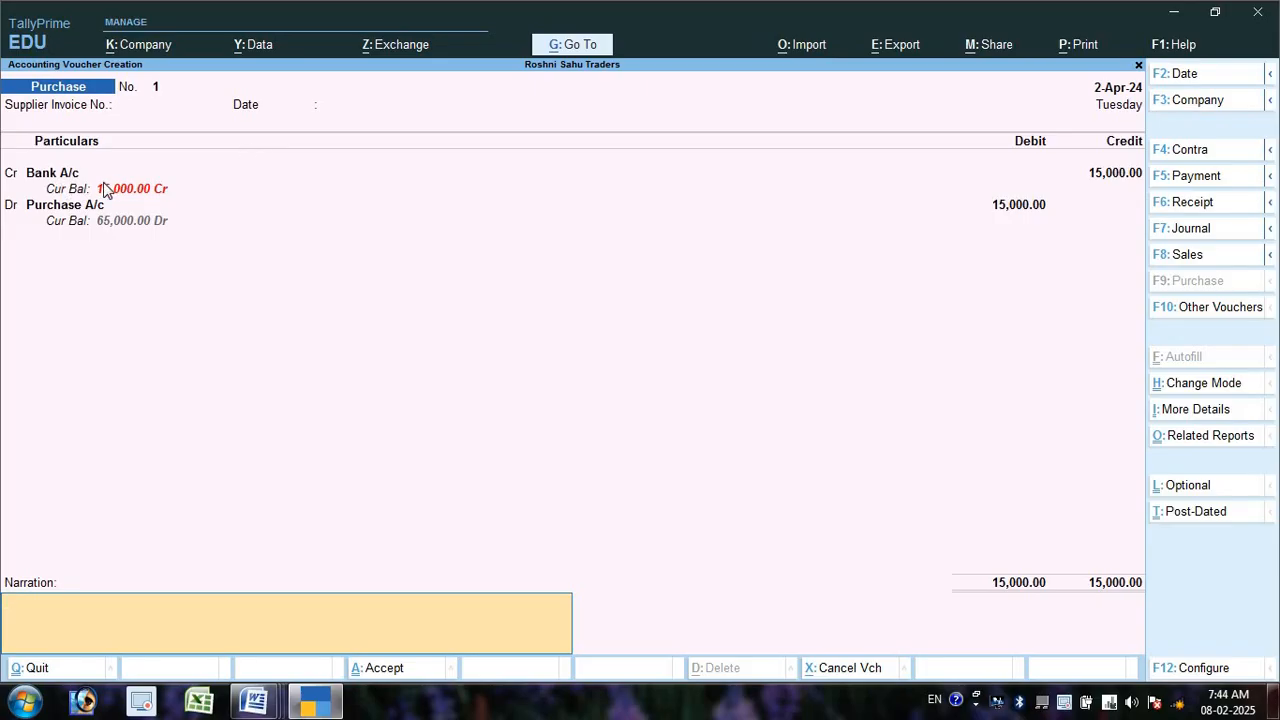
- Save voucher 1, then record purchase voucher 2 crediting Cash 15,000 against Purchase A/c
{"action": "key", "text": "ctrl+a"}
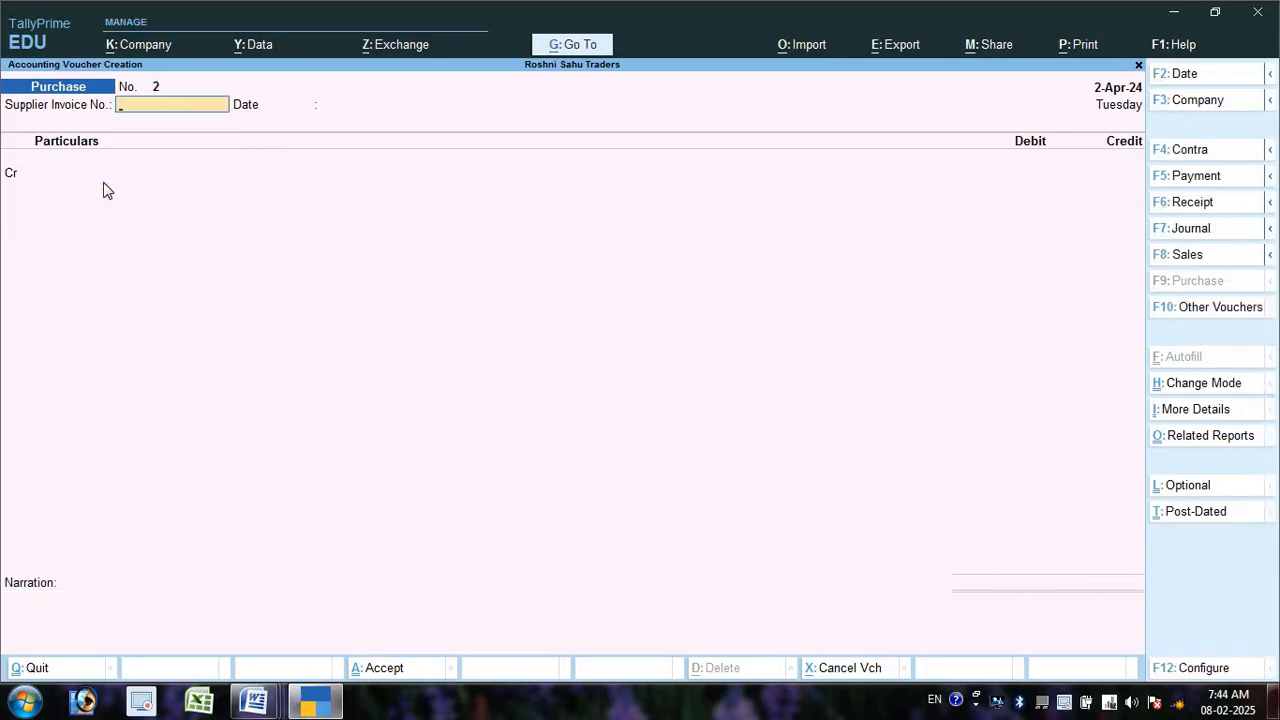
{"action": "key", "text": "Return"}
{"action": "key", "text": "Return"}
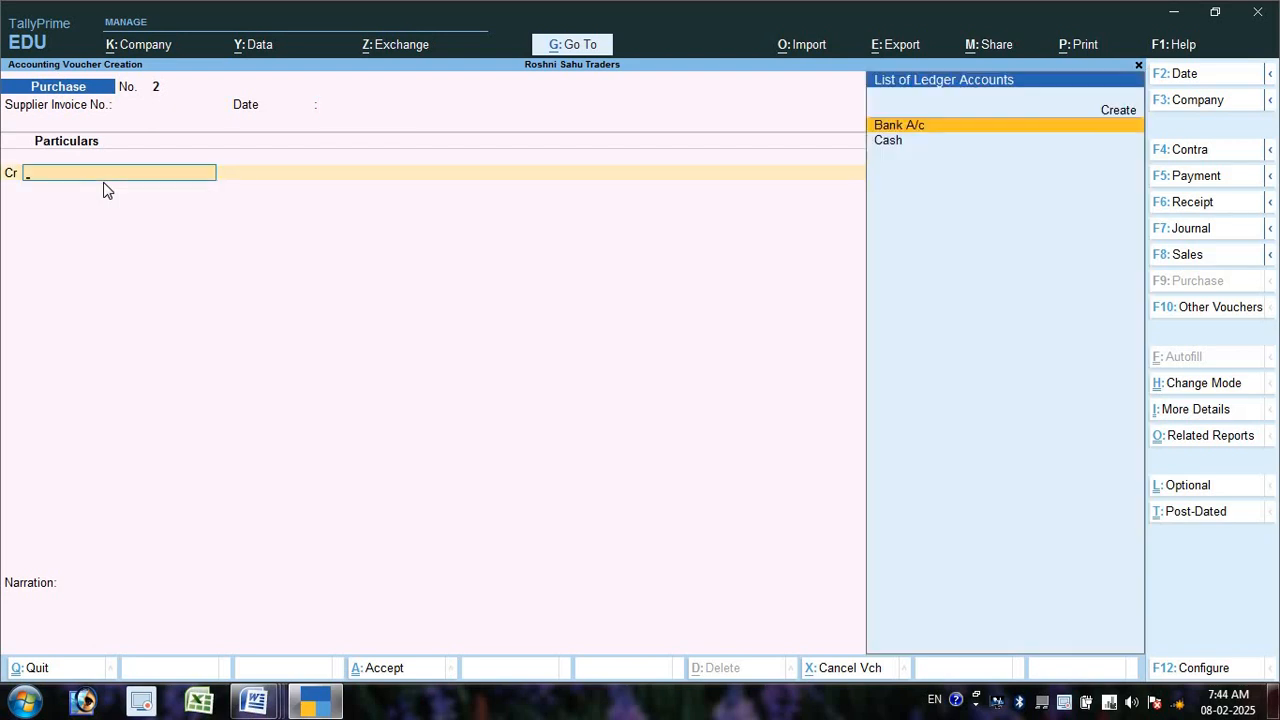
{"action": "key", "text": "Down"}
{"action": "key", "text": "Return"}
{"action": "key", "text": "Return"}
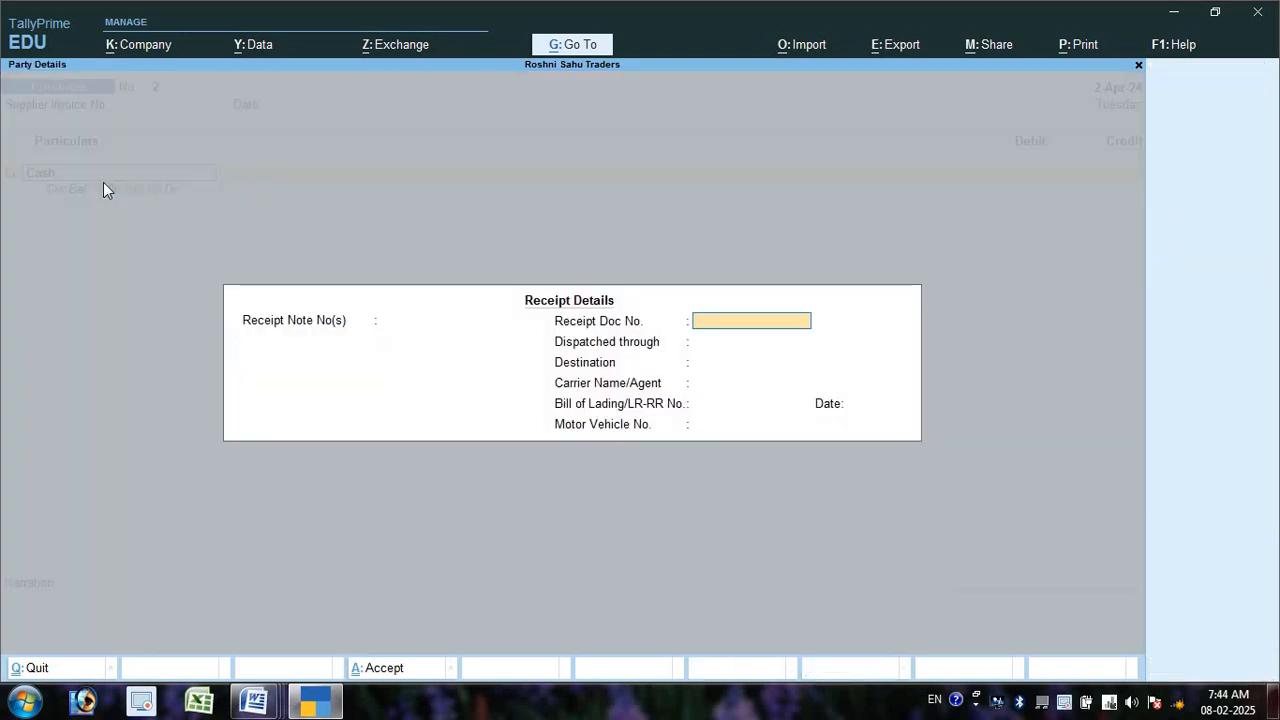
{"action": "key", "text": "ctrl+a"}
{"action": "key", "text": "ctrl+a"}
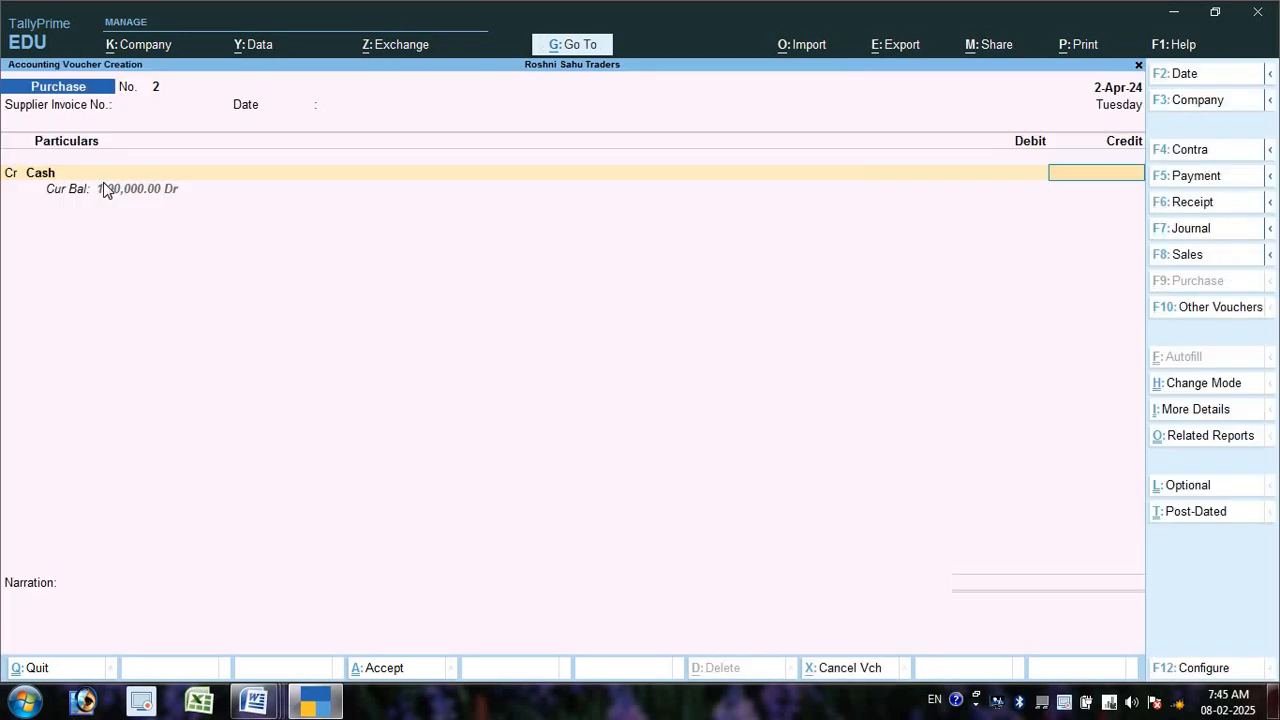
{"action": "type", "text": "15000"}
{"action": "key", "text": "Return"}
{"action": "key", "text": "Return"}
{"action": "key", "text": "Return"}
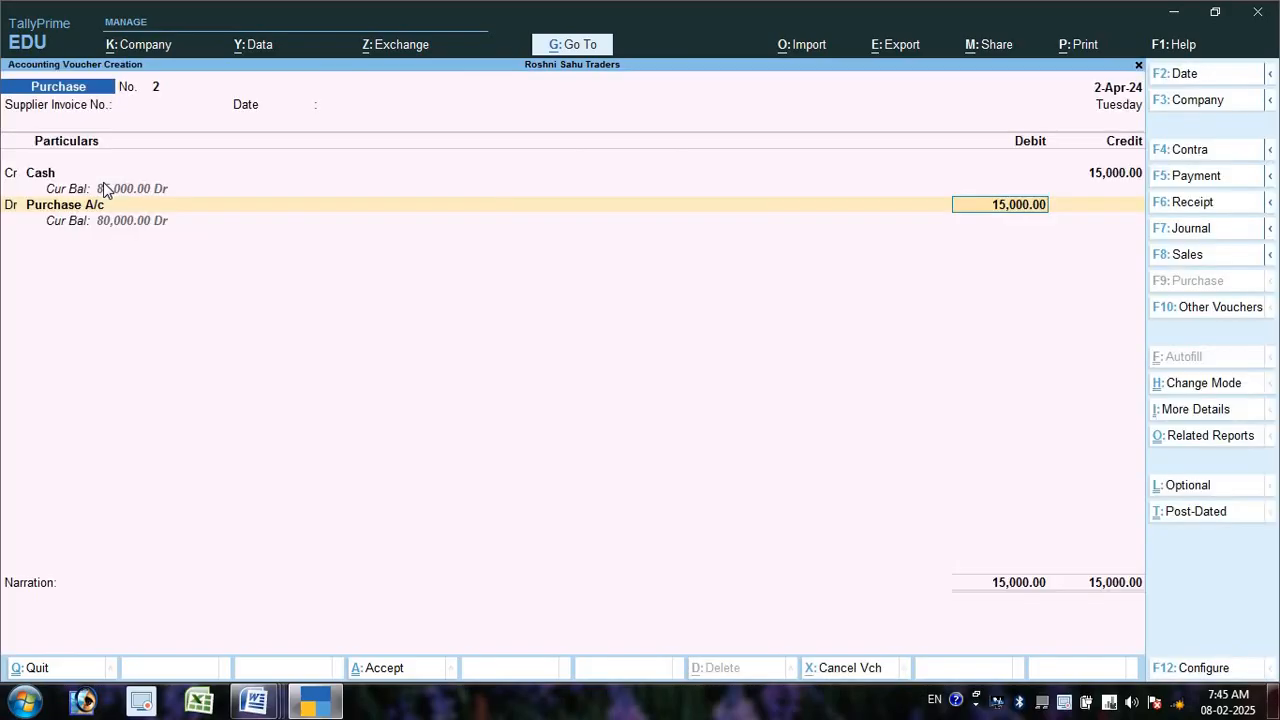
{"action": "key", "text": "Return"}
{"action": "key", "text": "Return"}
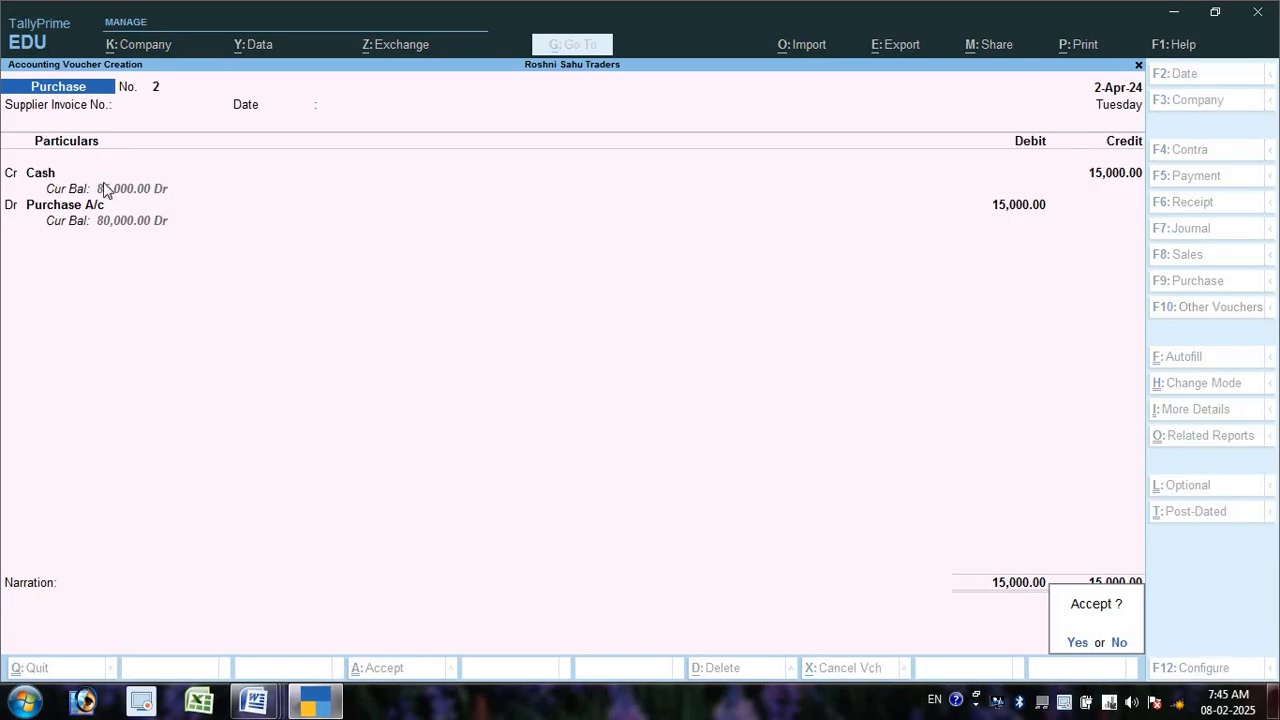
{"action": "key", "text": "Return"}
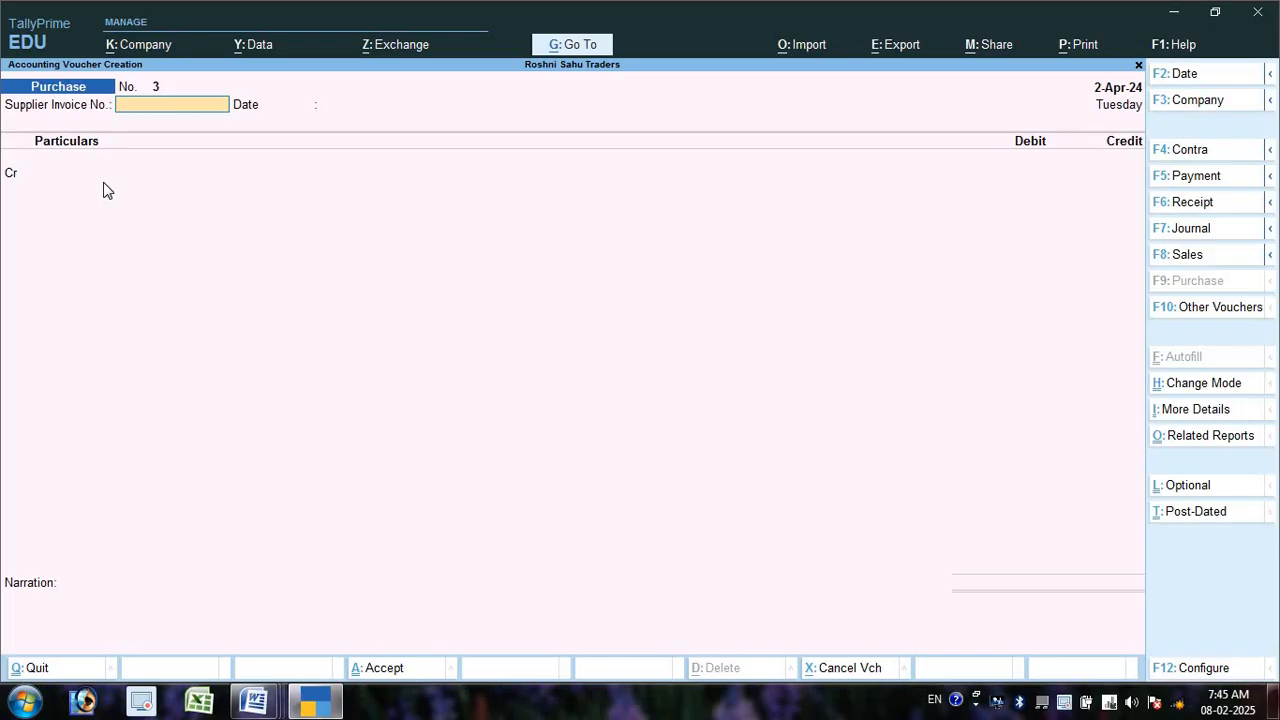
{"action": "key", "text": "alt+Tab"}
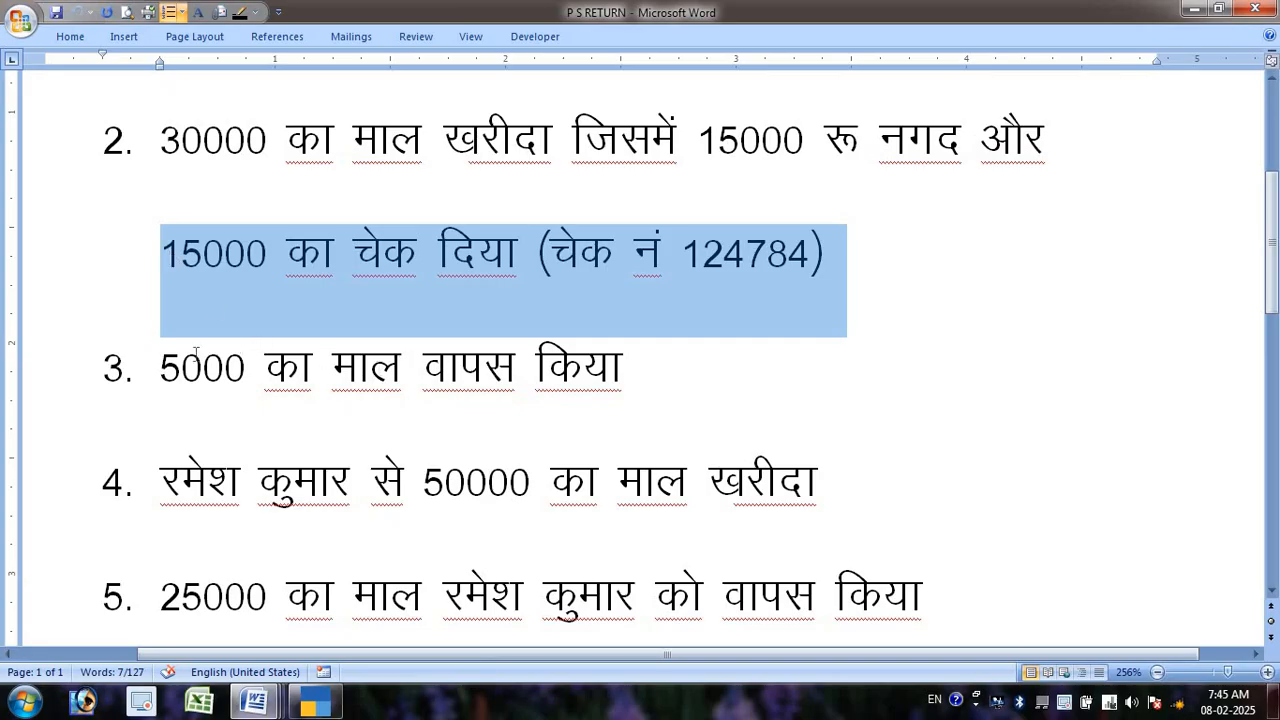
{"action": "left_click_drag", "start_coordinate": [162, 368], "coordinate": [620, 380]}
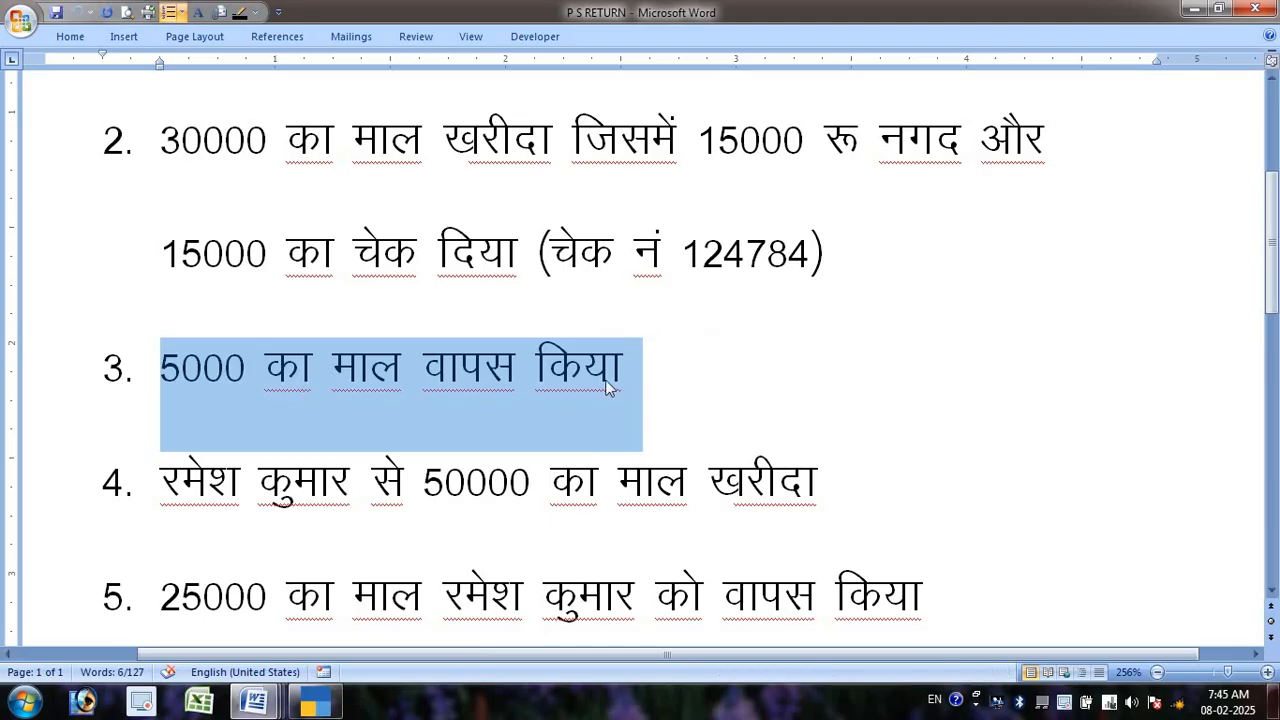
{"action": "left_click", "coordinate": [610, 368]}
{"action": "left_click_drag", "start_coordinate": [160, 368], "coordinate": [535, 368]}
{"action": "left_click_drag", "start_coordinate": [343, 180], "coordinate": [866, 249]}
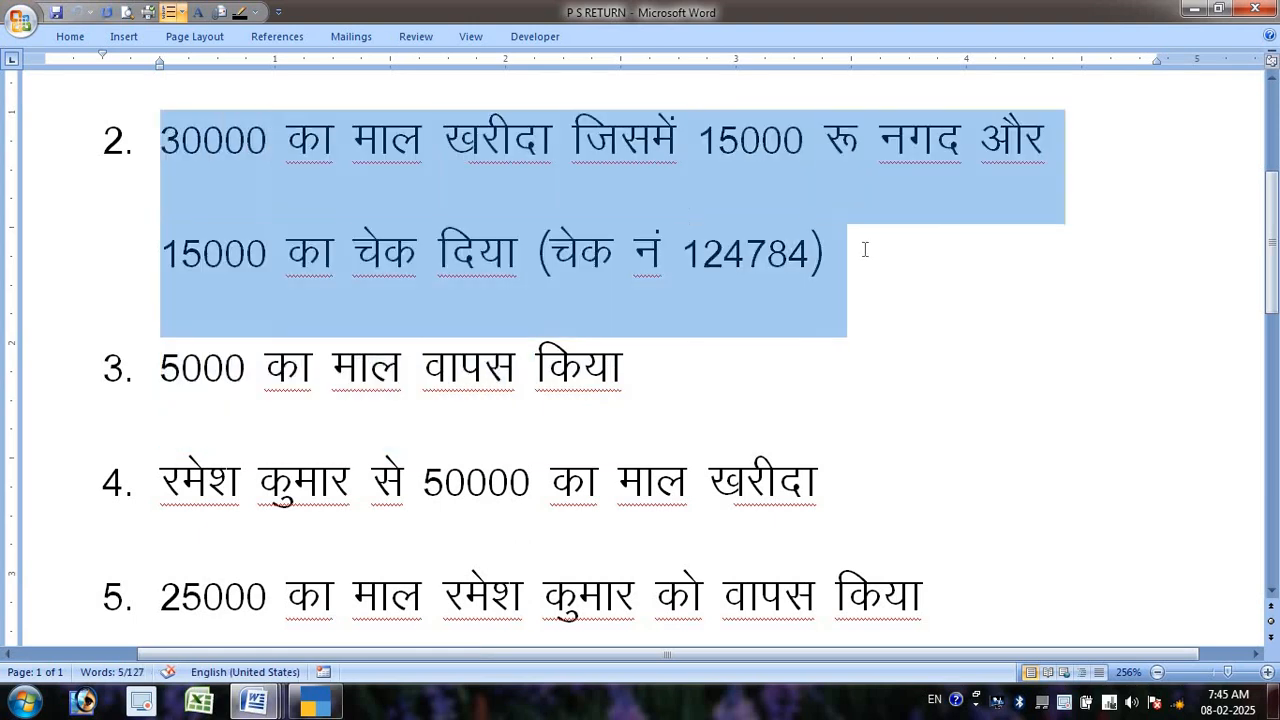
{"action": "left_click_drag", "start_coordinate": [168, 362], "coordinate": [645, 348]}
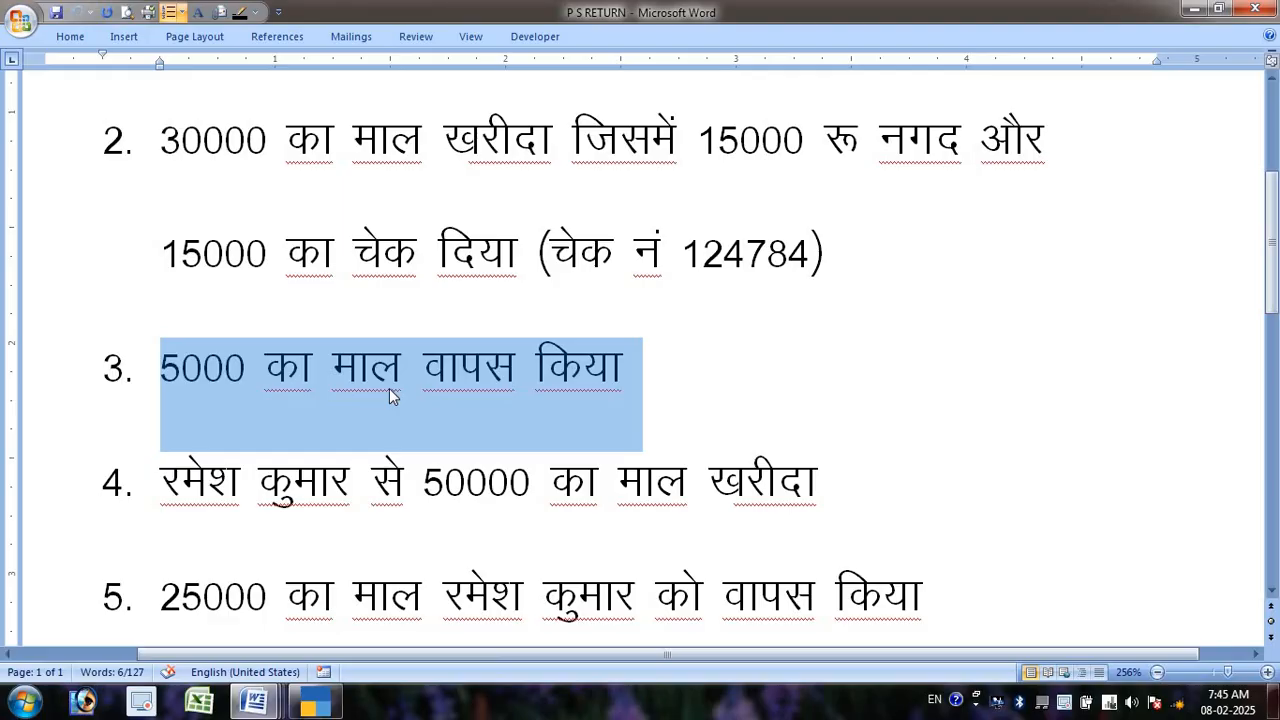
{"action": "key", "text": "alt+Tab"}
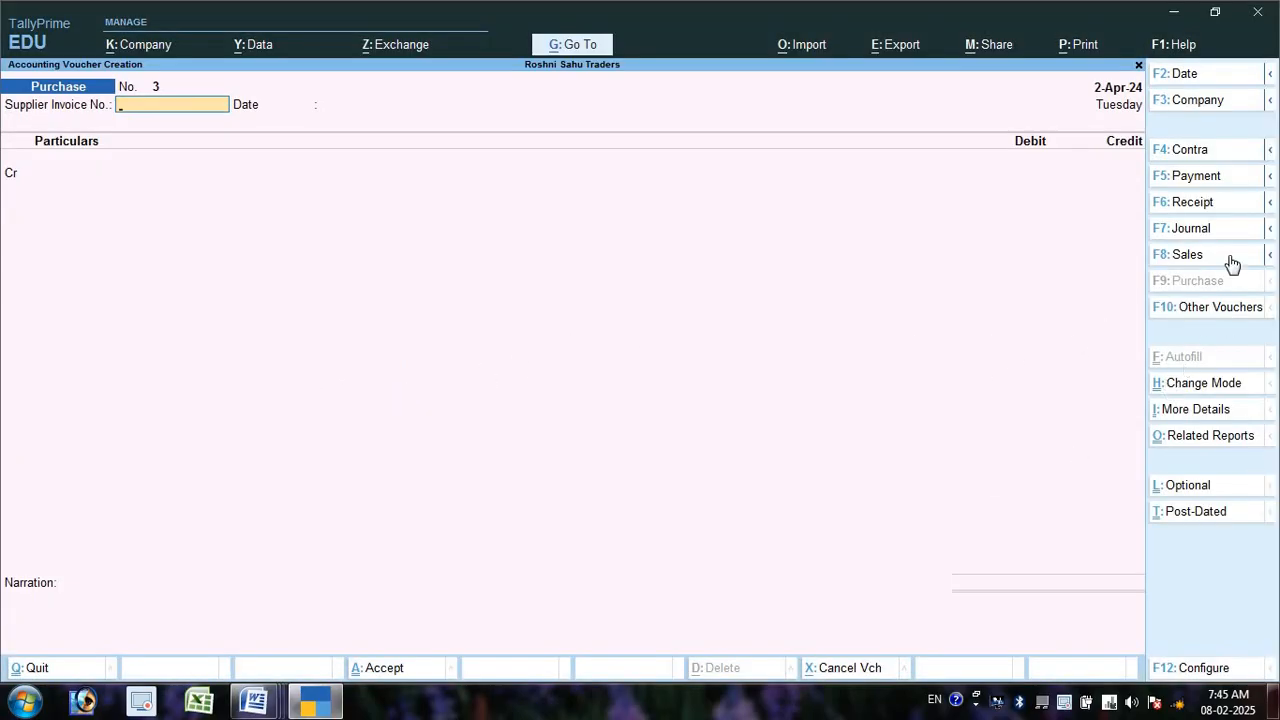
- Browse the voucher types including inactive ones, then change the voucher to Debit Note No. 1
{"action": "left_click", "coordinate": [1257, 377]}
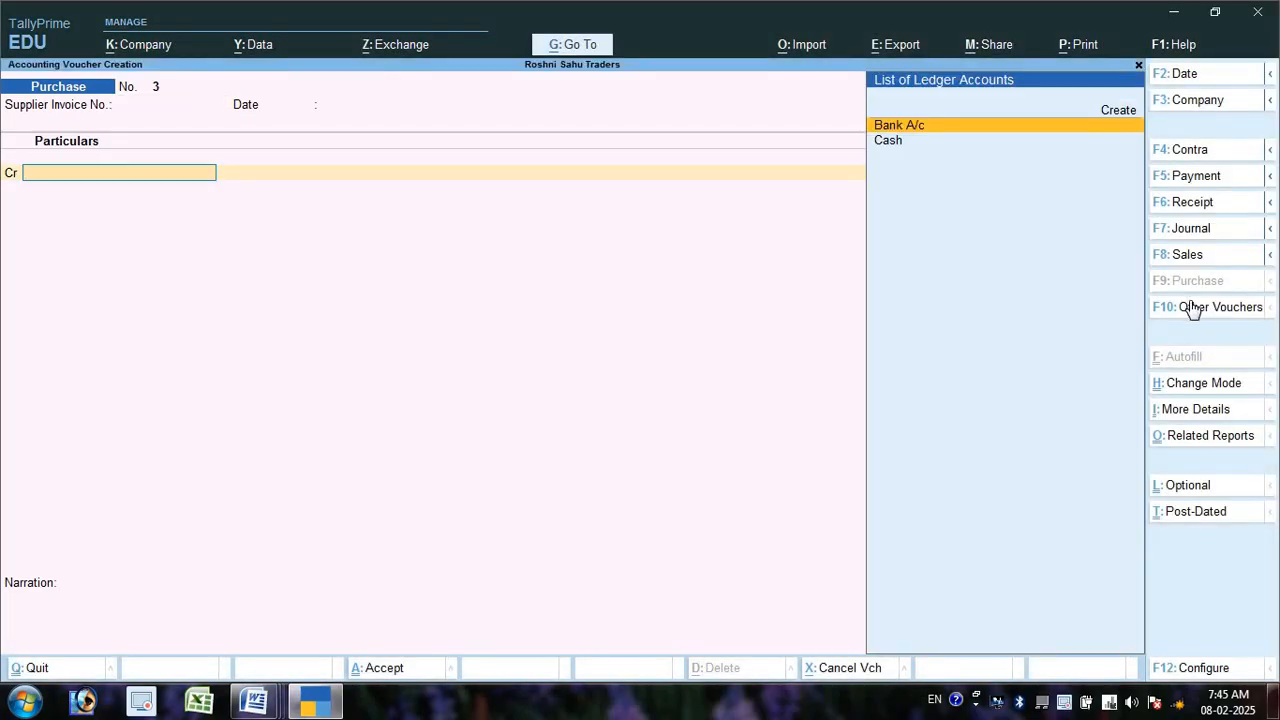
{"action": "left_click", "coordinate": [1191, 305]}
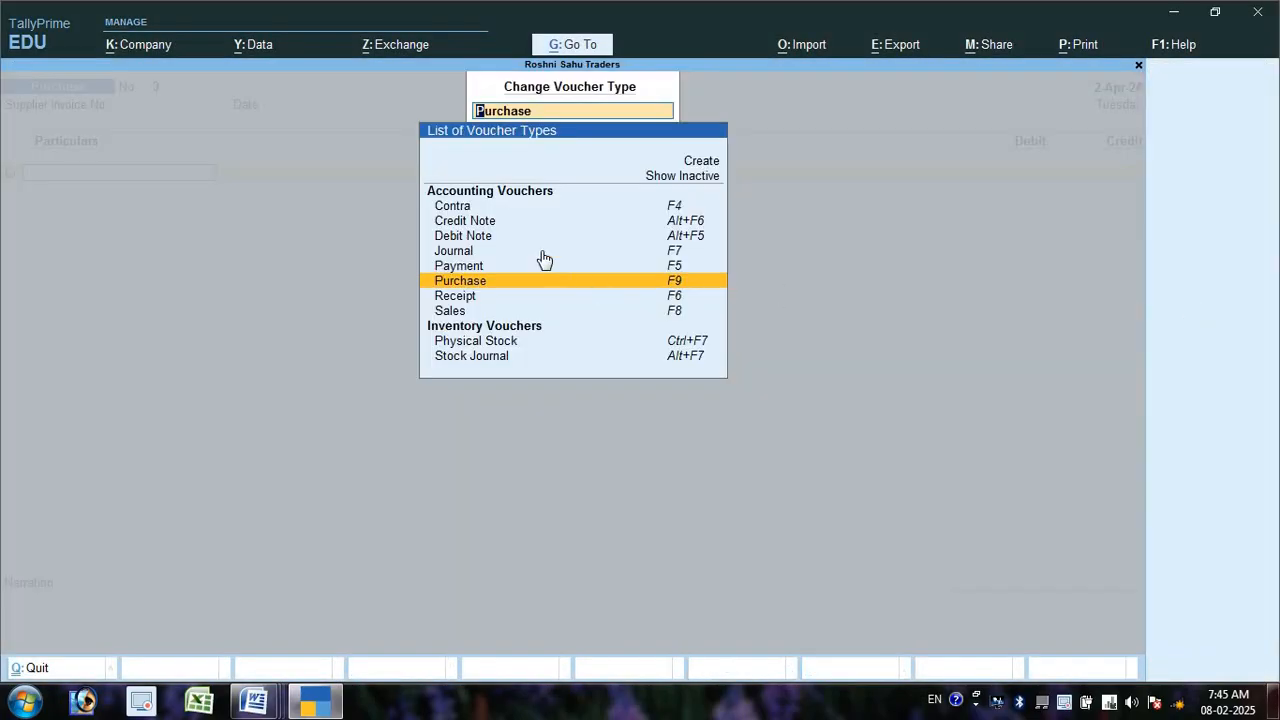
{"action": "left_click", "coordinate": [685, 181]}
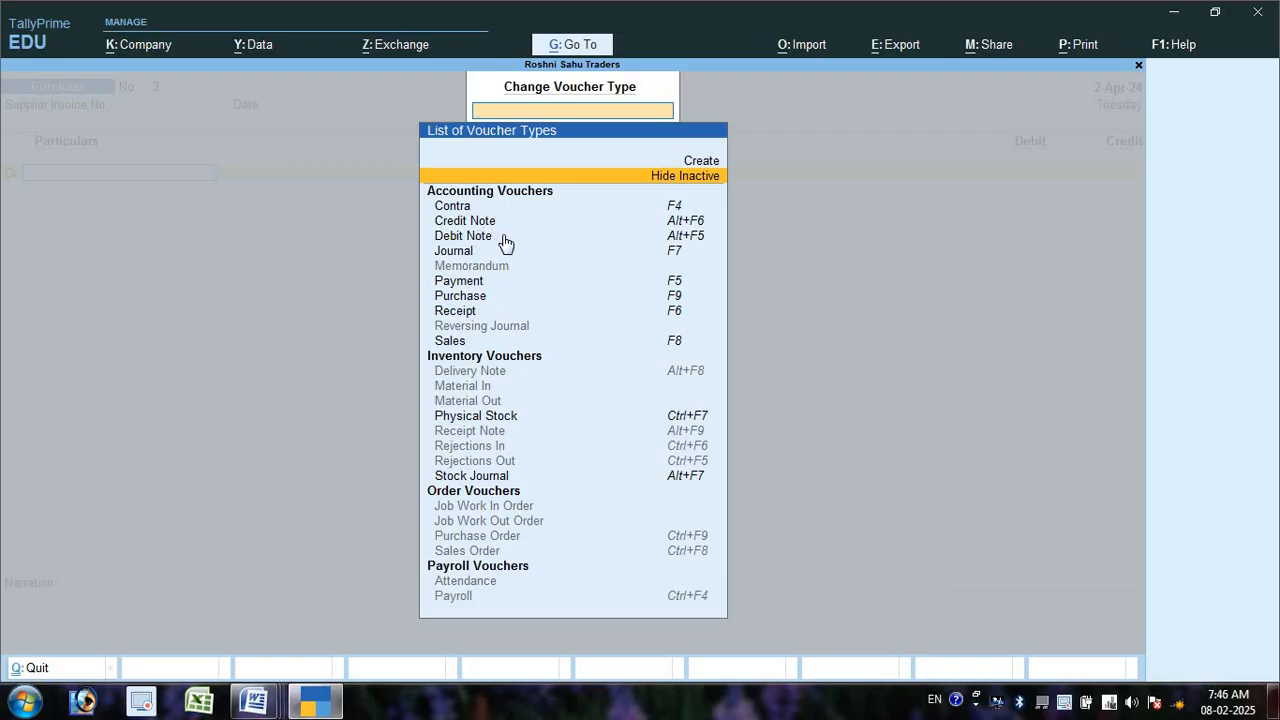
{"action": "key", "text": "F9"}
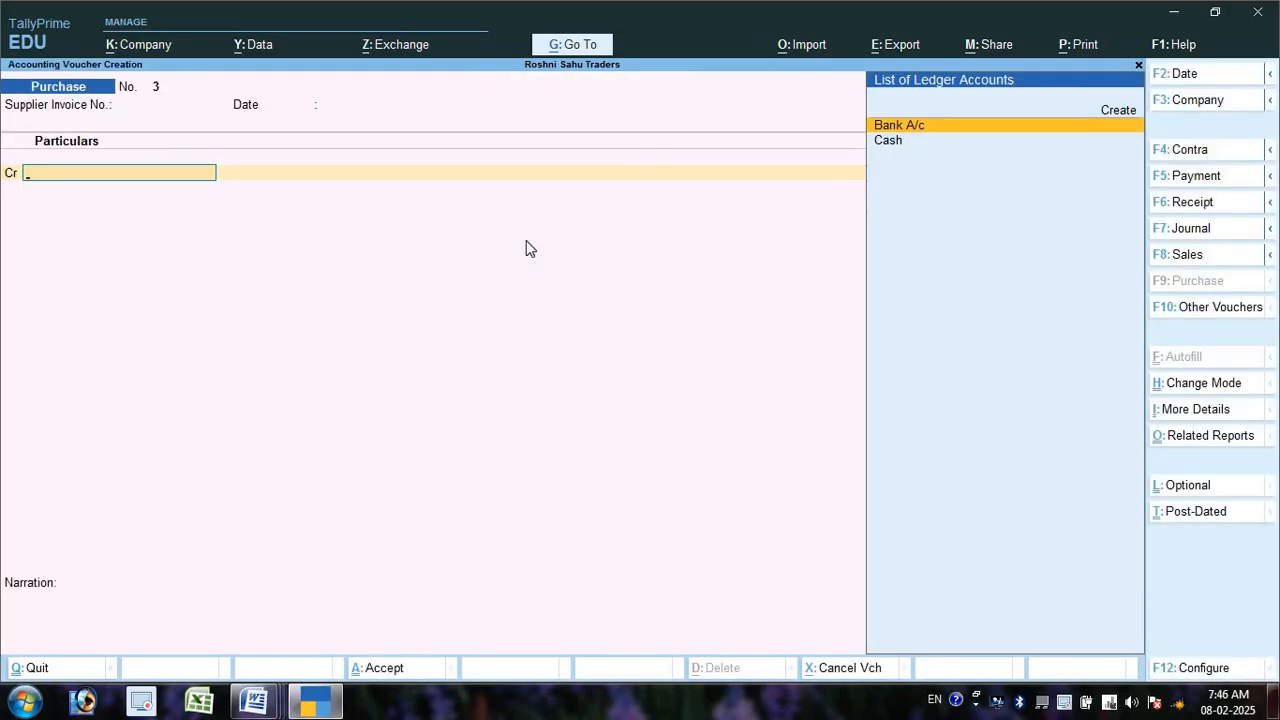
{"action": "key", "text": "alt"}
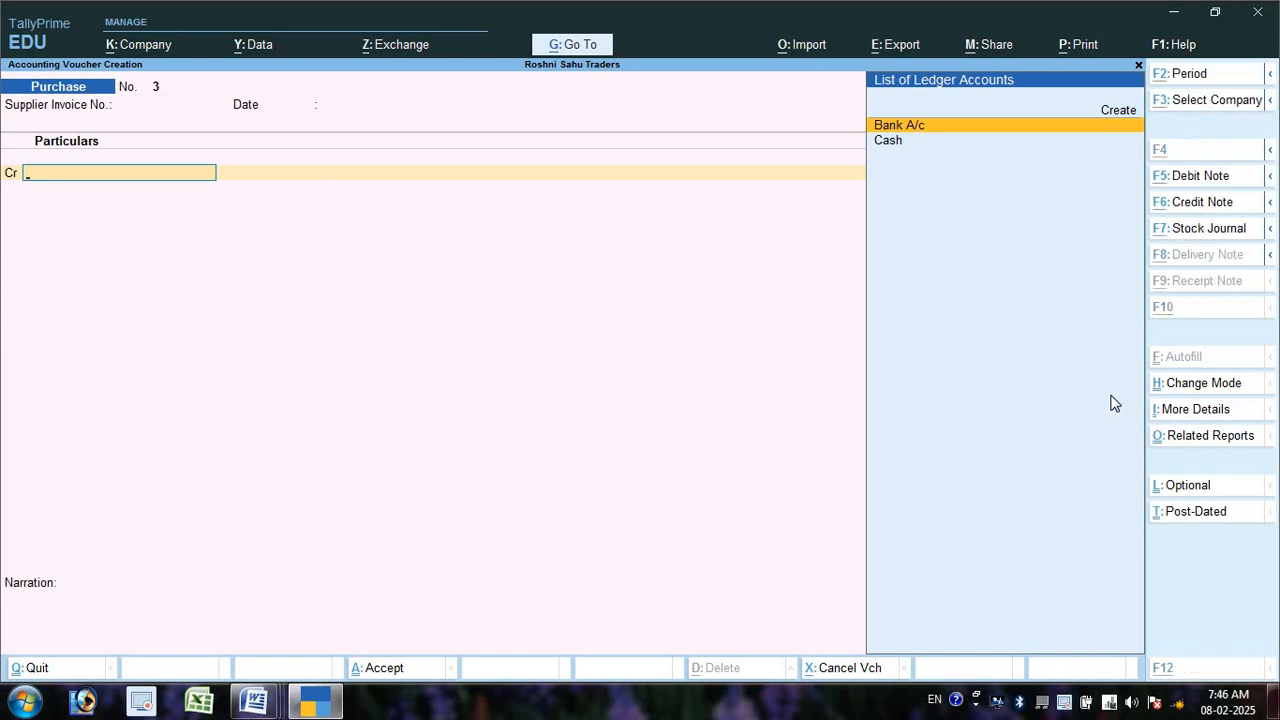
{"action": "key", "text": "alt+F5"}
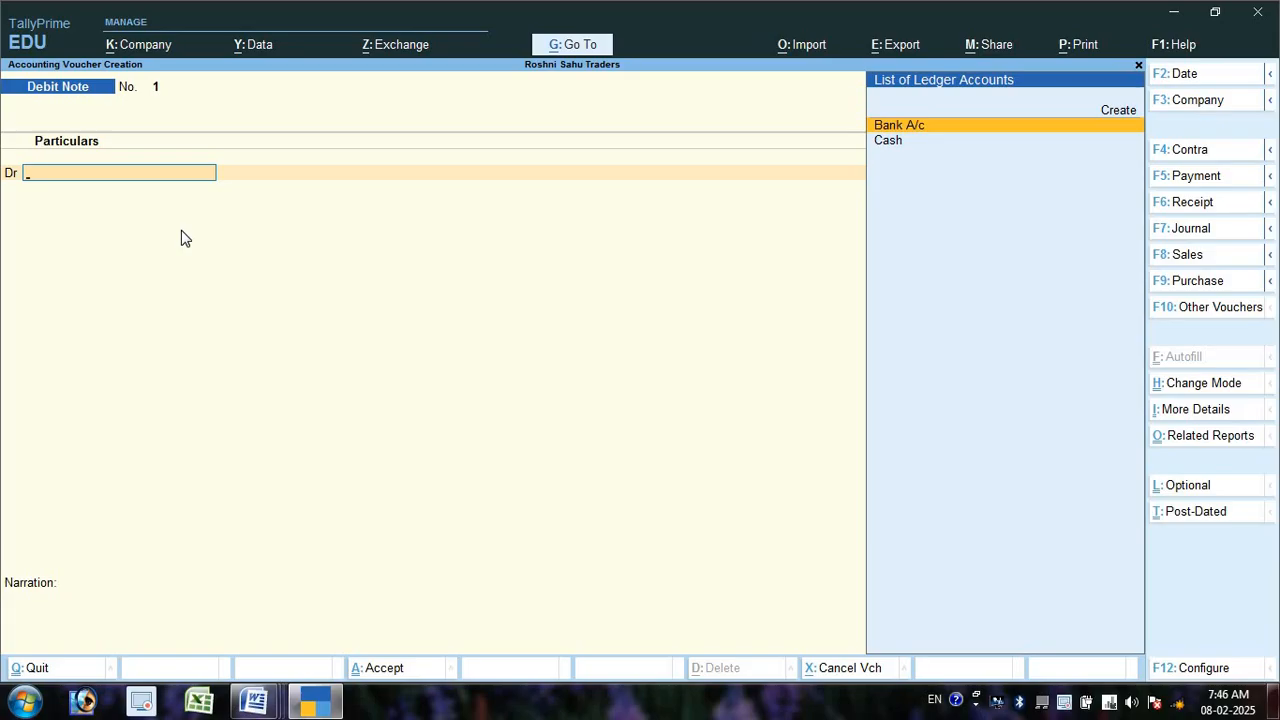
- Debit Cash 5,000 on the Debit Note and open a new ledger form for the credit line
{"action": "key", "text": "Down"}
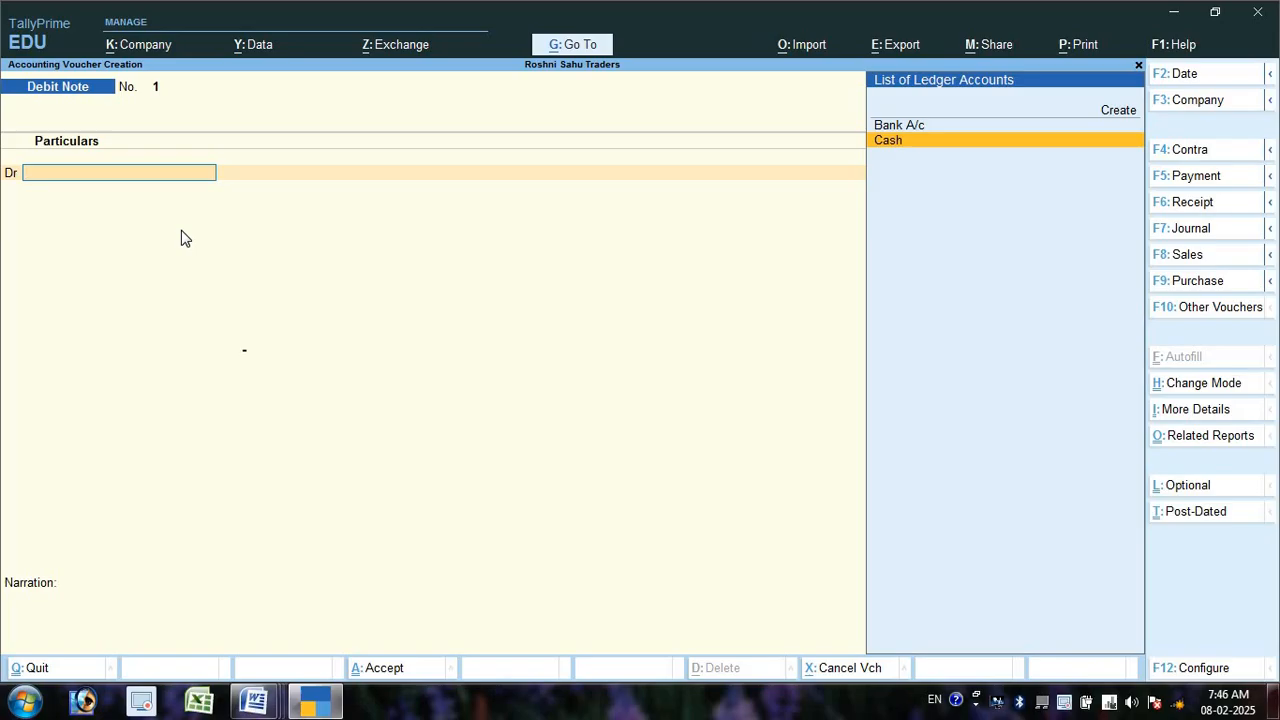
{"action": "key", "text": "Return"}
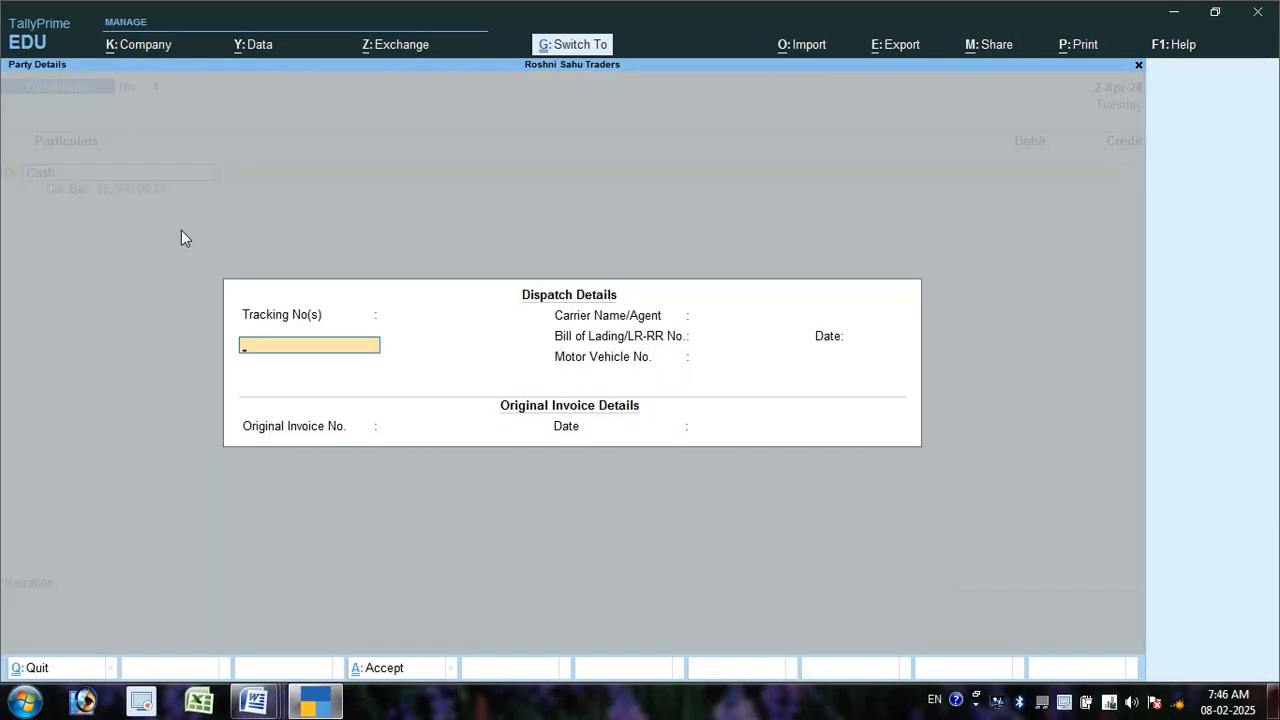
{"action": "key", "text": "ctrl+a"}
{"action": "key", "text": "ctrl+a"}
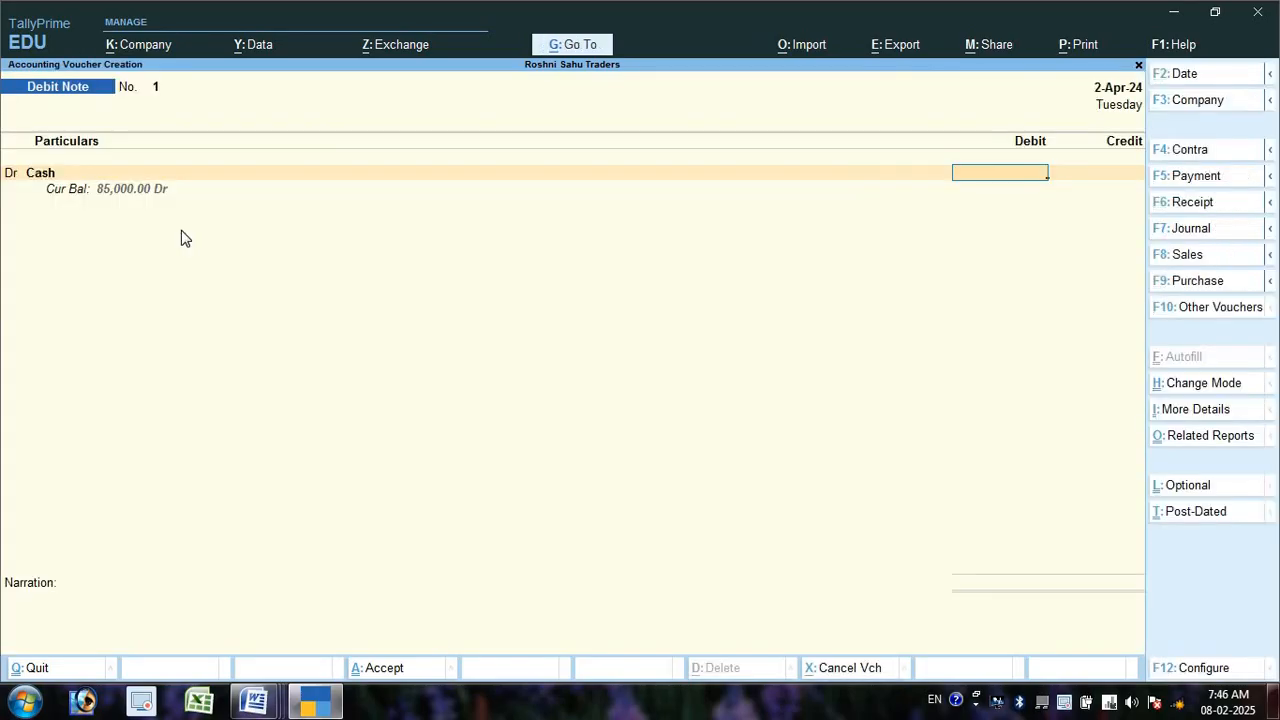
{"action": "type", "text": "5000"}
{"action": "key", "text": "Return"}
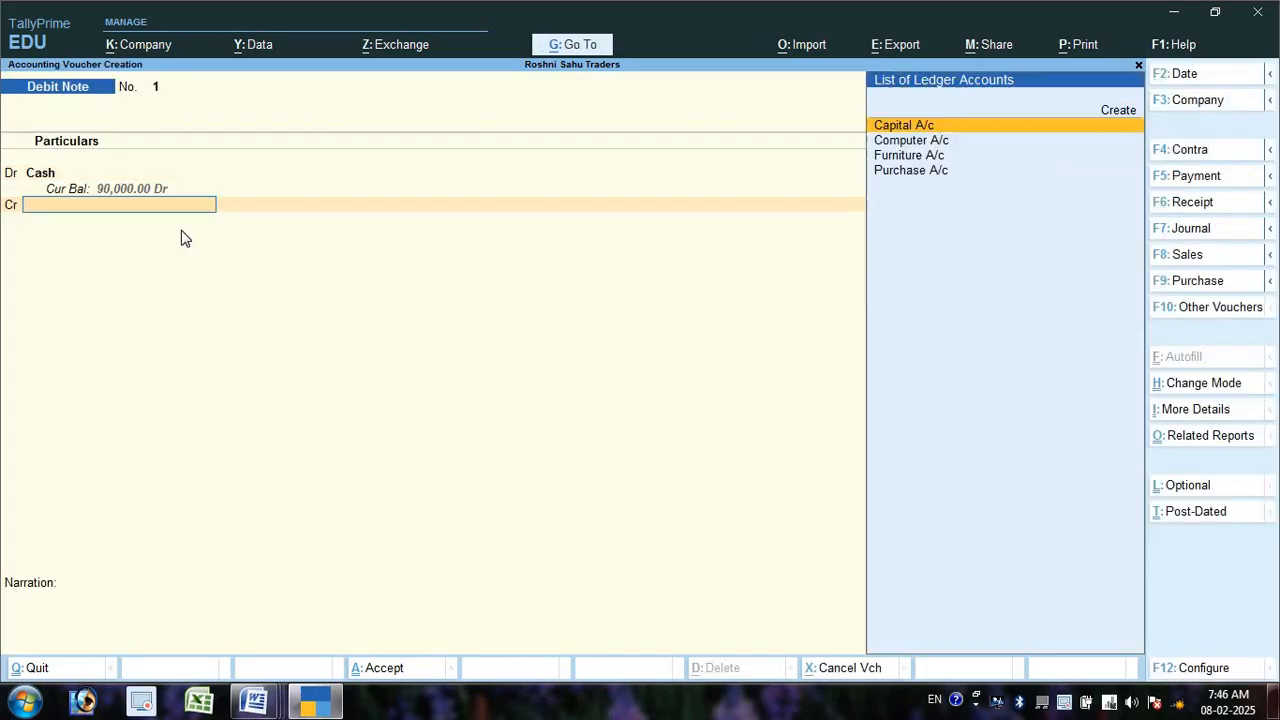
{"action": "key", "text": "Up"}
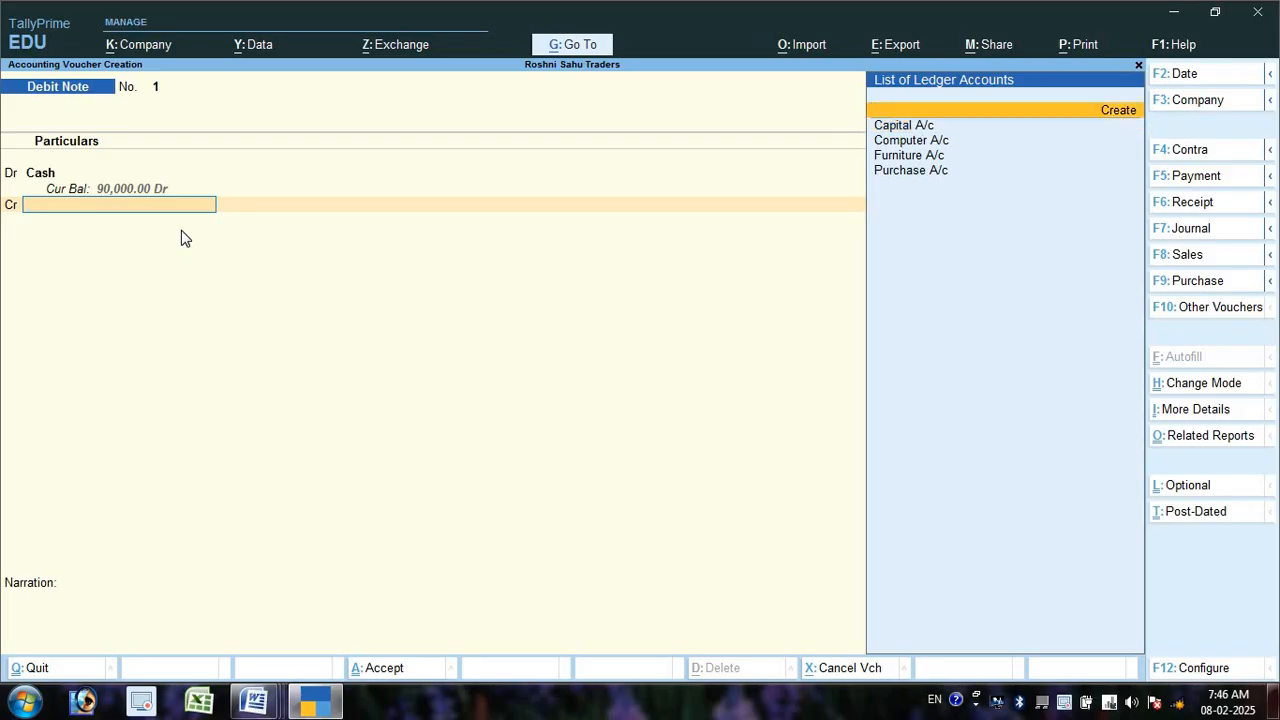
{"action": "key", "text": "Return"}
- Name the new ledger 'Purchase Return a/c' and place it under Purchase Accounts
{"action": "type", "text": "Pur"}
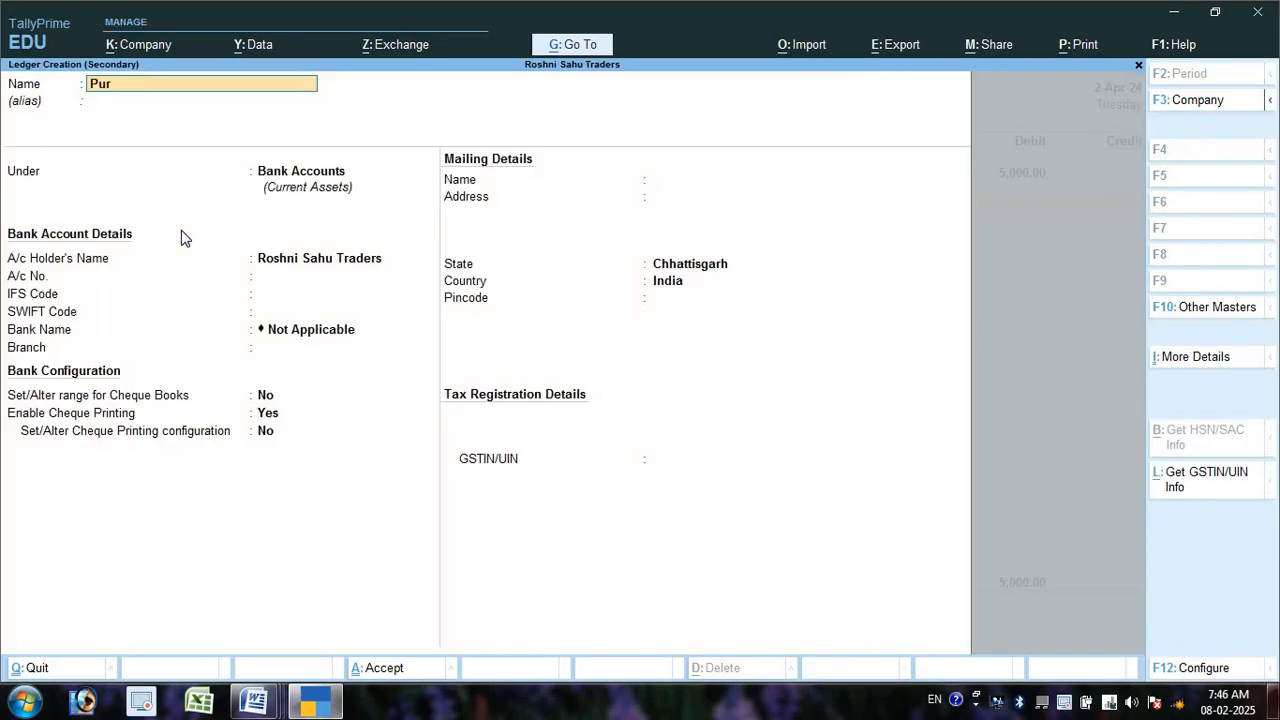
{"action": "type", "text": "chase Return a/c"}
{"action": "key", "text": "Return"}
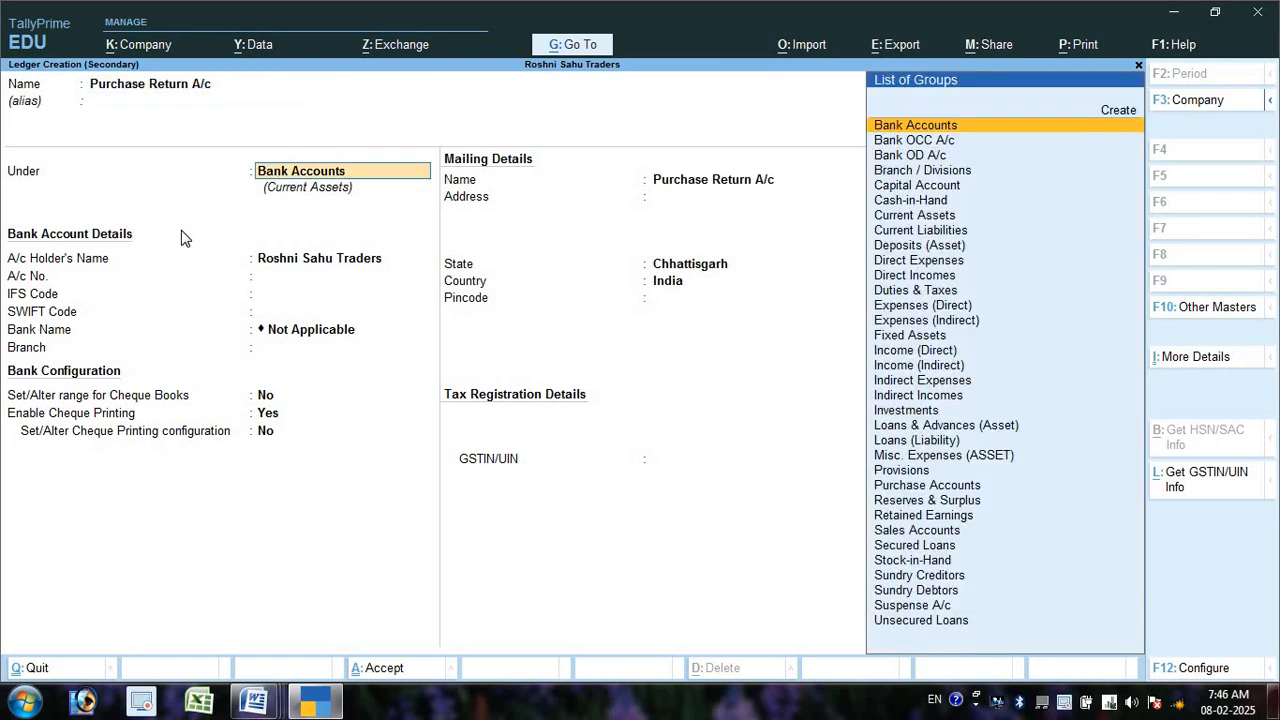
{"action": "type", "text": "Pur"}
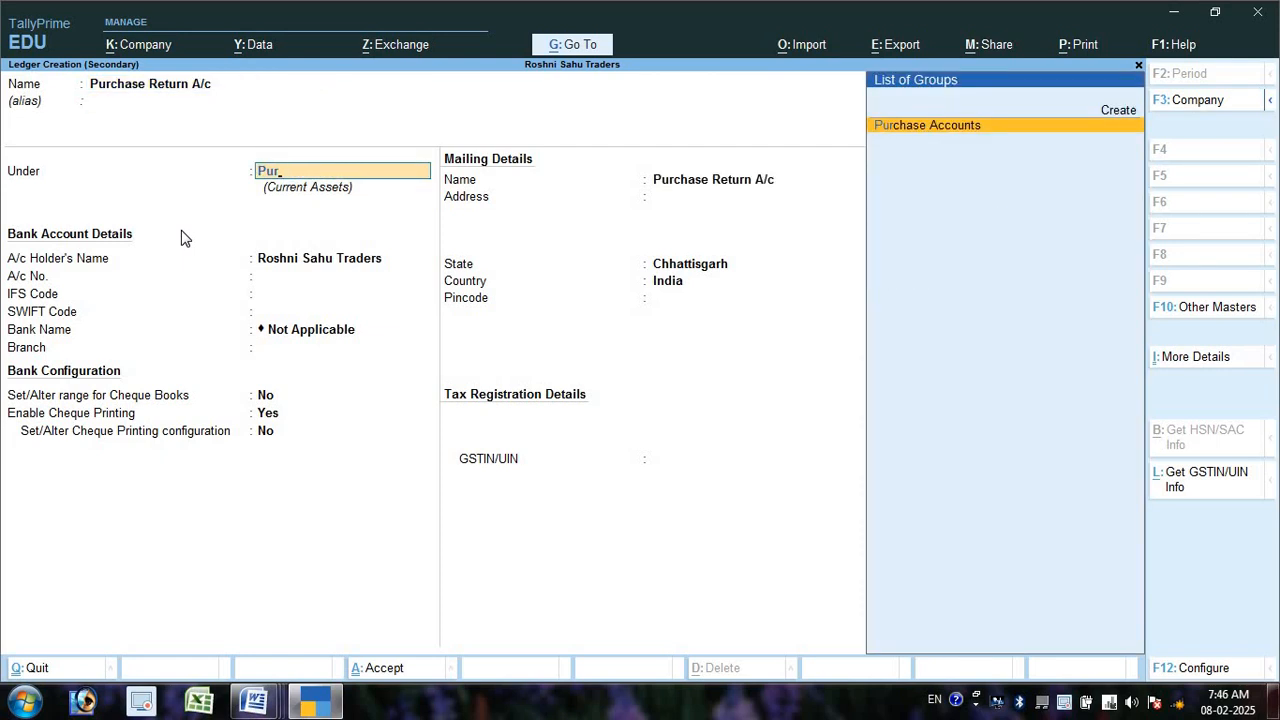
{"action": "key", "text": "Return"}
- Save the ledger, credit Purchase Return A/c 5,000 with reason Not Applicable, and save the note
{"action": "key", "text": "ctrl+a"}
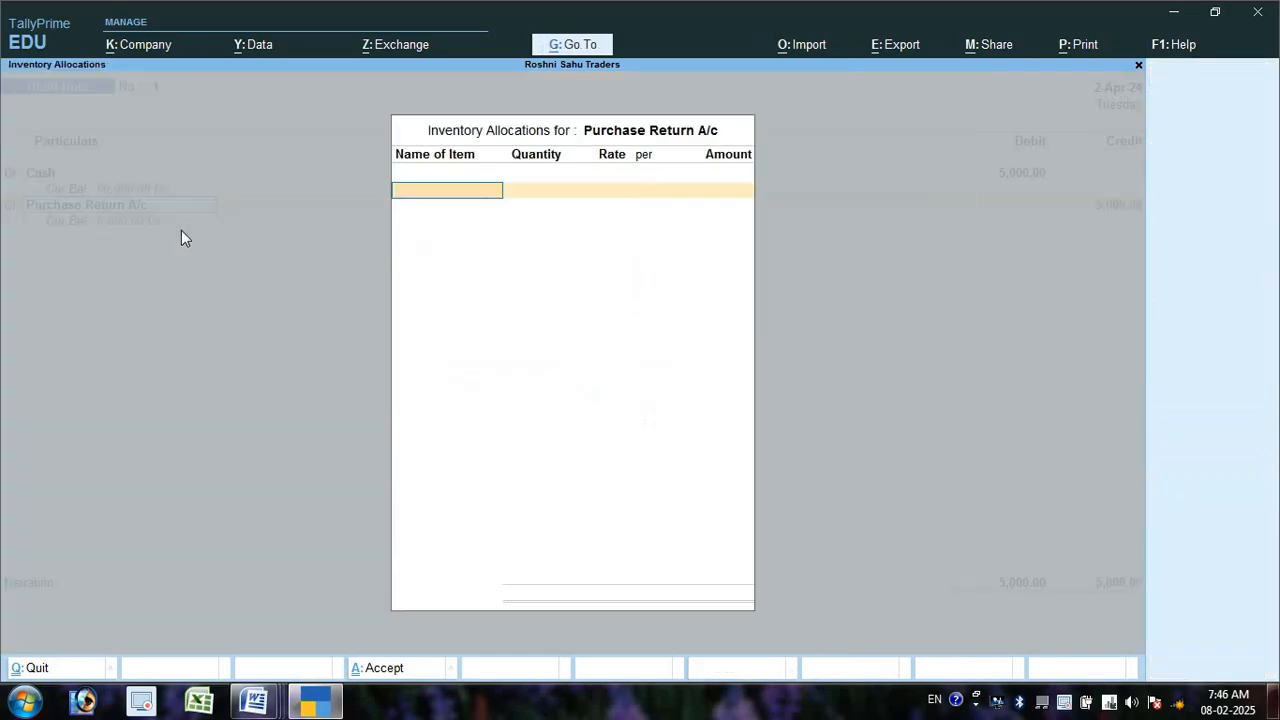
{"action": "key", "text": "Return"}
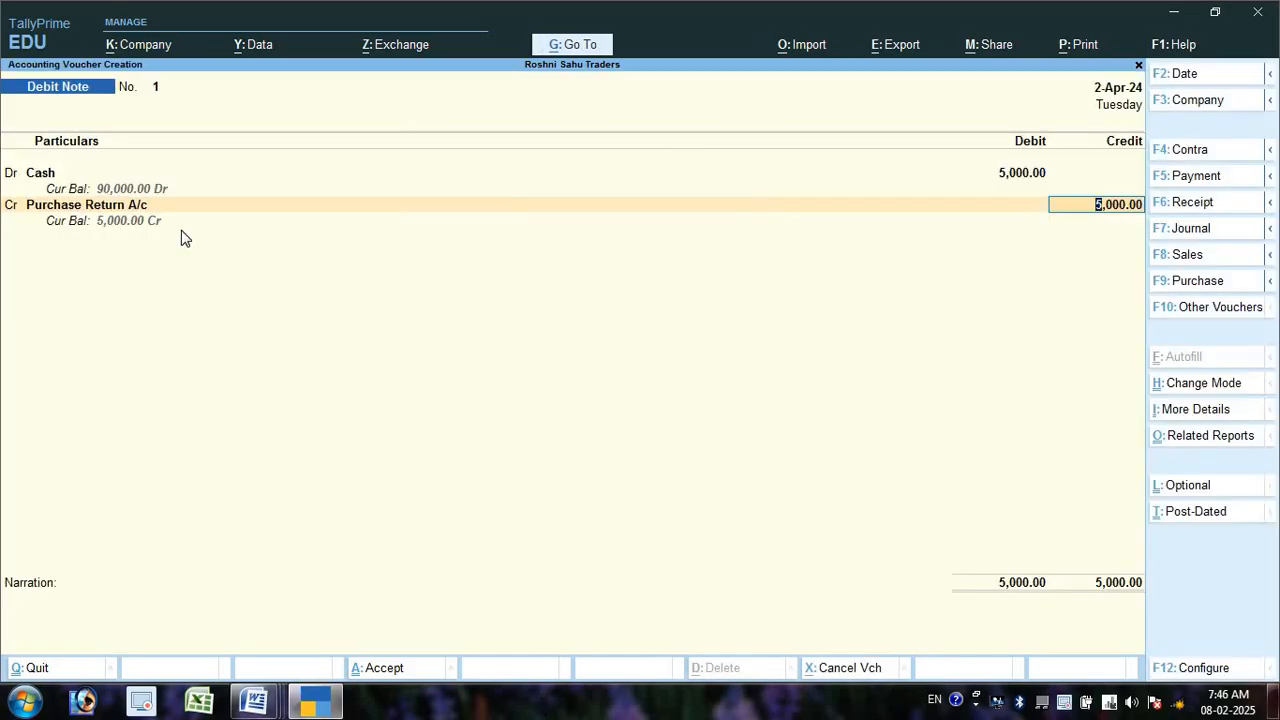
{"action": "key", "text": "Return"}
{"action": "key", "text": "Return"}
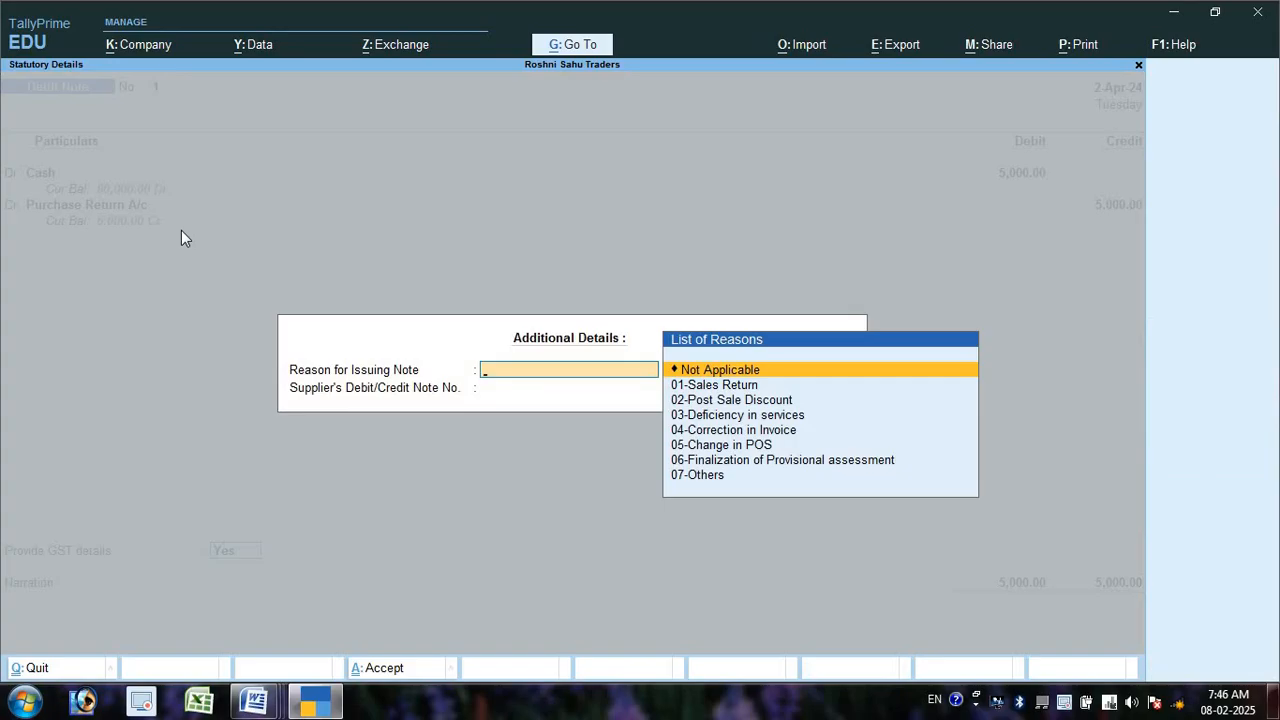
{"action": "key", "text": "Down"}
{"action": "key", "text": "Down"}
{"action": "key", "text": "Down"}
{"action": "key", "text": "Down"}
{"action": "key", "text": "Down"}
{"action": "key", "text": "Down"}
{"action": "key", "text": "Down"}
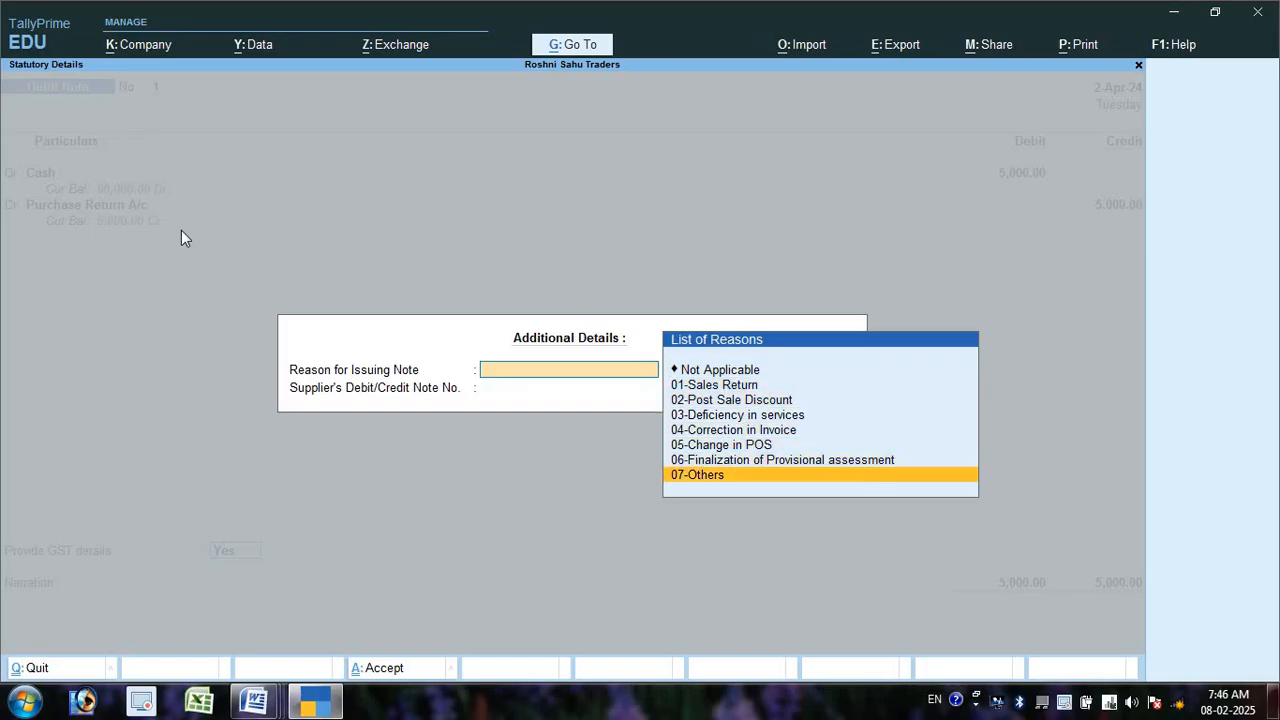
{"action": "key", "text": "Up"}
{"action": "key", "text": "Up"}
{"action": "key", "text": "Up"}
{"action": "key", "text": "Up"}
{"action": "key", "text": "Up"}
{"action": "key", "text": "Up"}
{"action": "key", "text": "Up"}
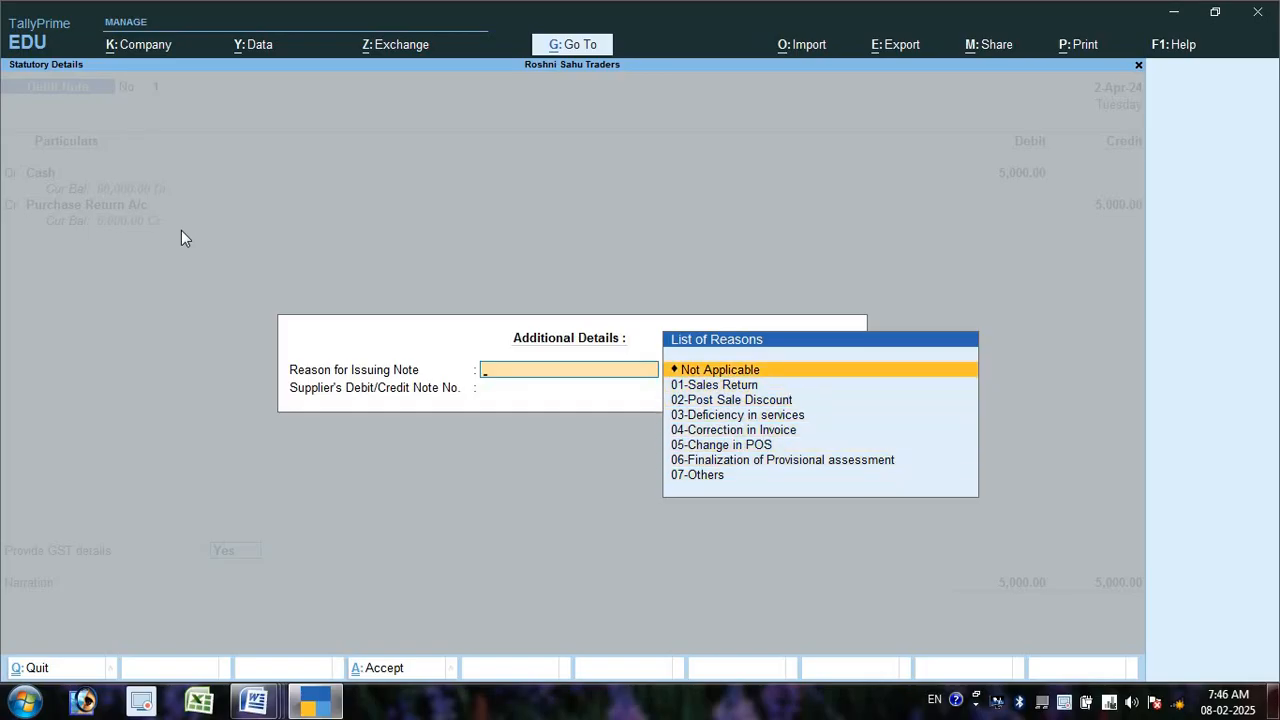
{"action": "key", "text": "Return"}
{"action": "key", "text": "Return"}
{"action": "key", "text": "Return"}
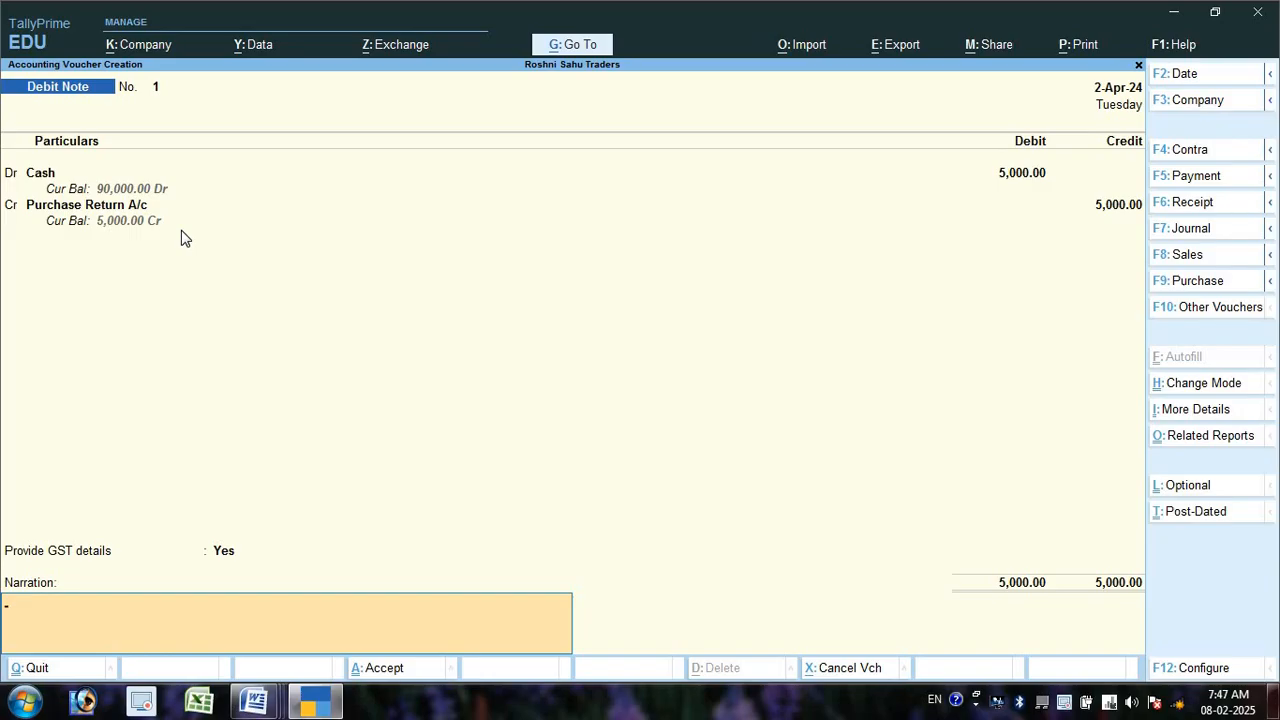
{"action": "key", "text": "Return"}
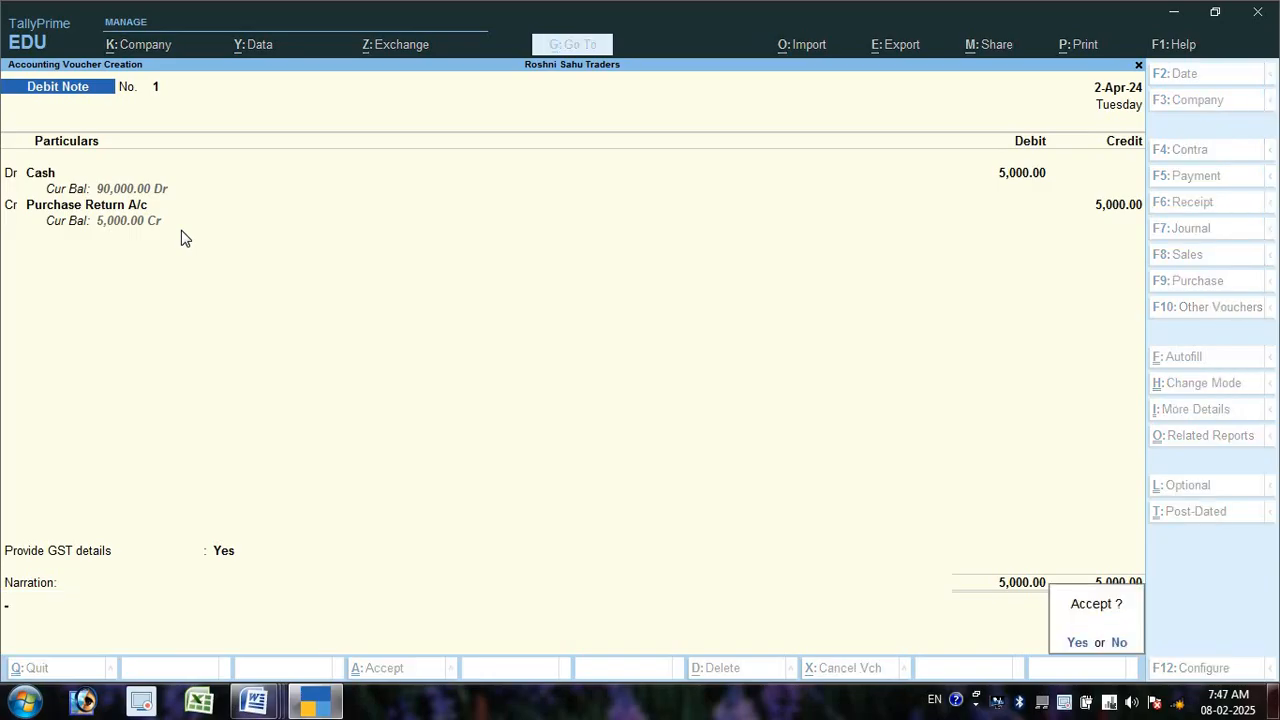
{"action": "key", "text": "Return"}
- Scroll down the P S RETURN Word document to read the next question
{"action": "key", "text": "alt+Tab"}
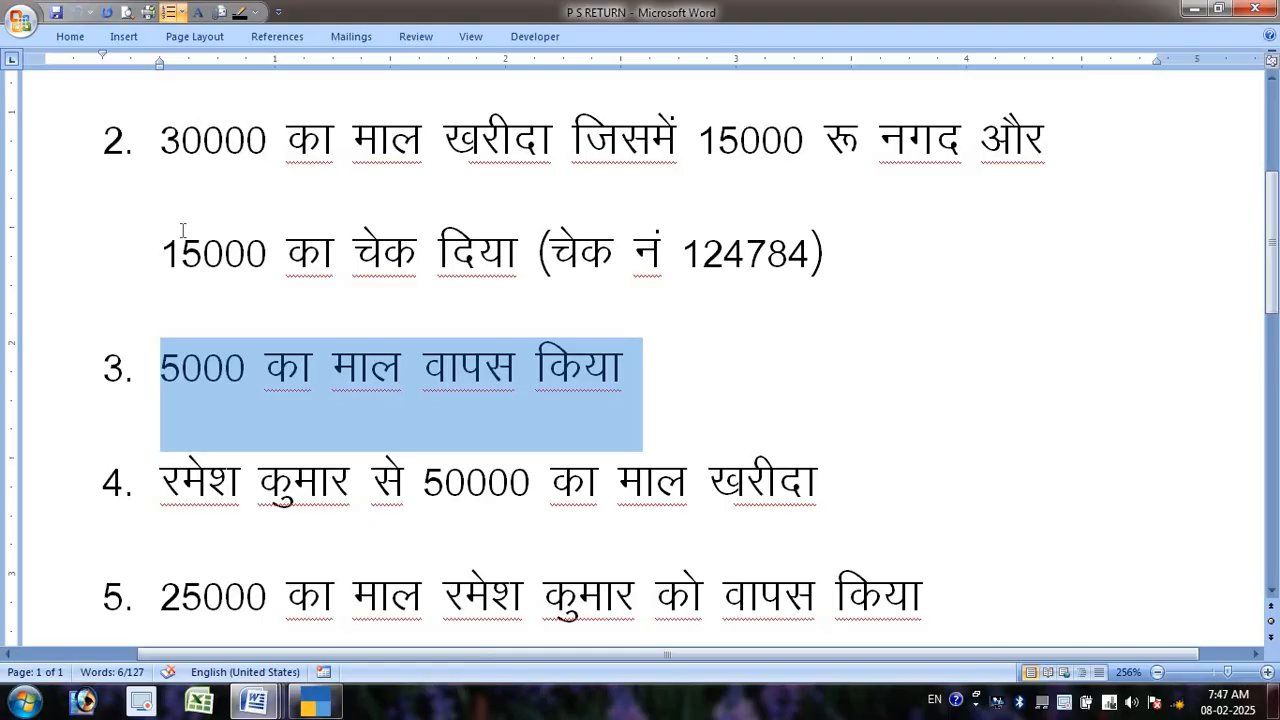
{"action": "scroll", "coordinate": [160, 245], "scroll_direction": "down", "scroll_amount": 1}
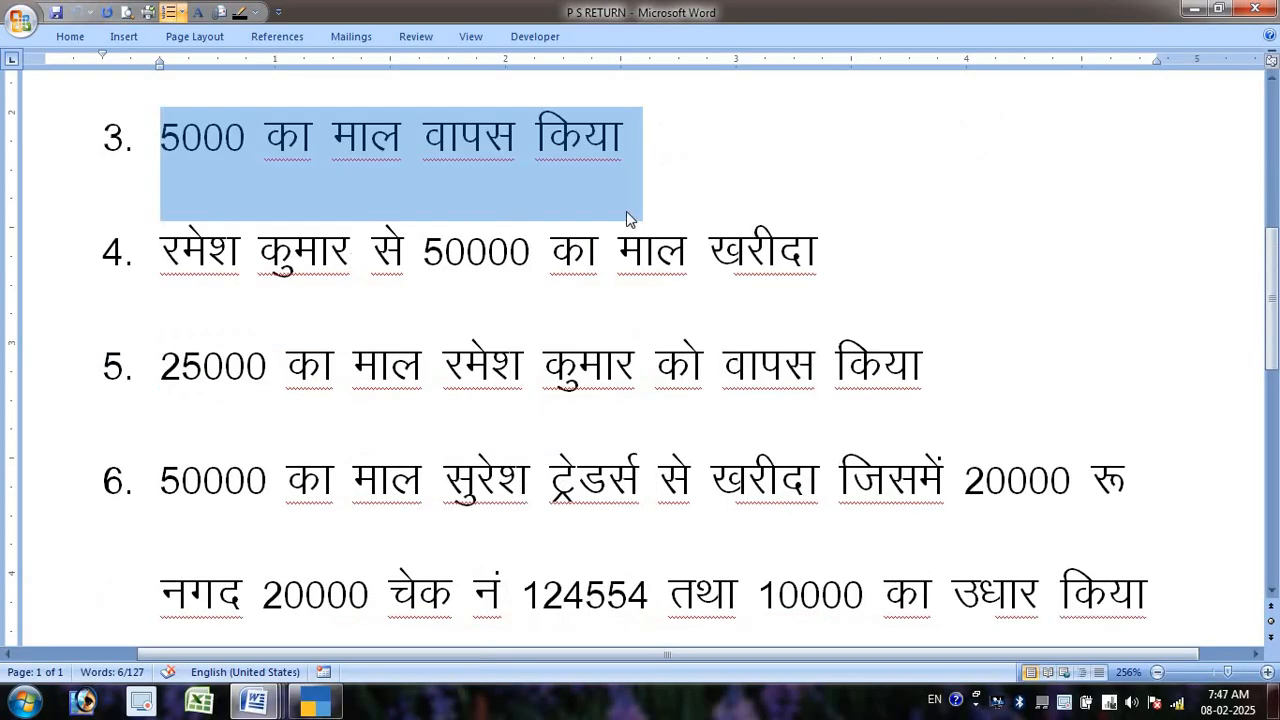
{"action": "key", "text": "alt+Tab"}
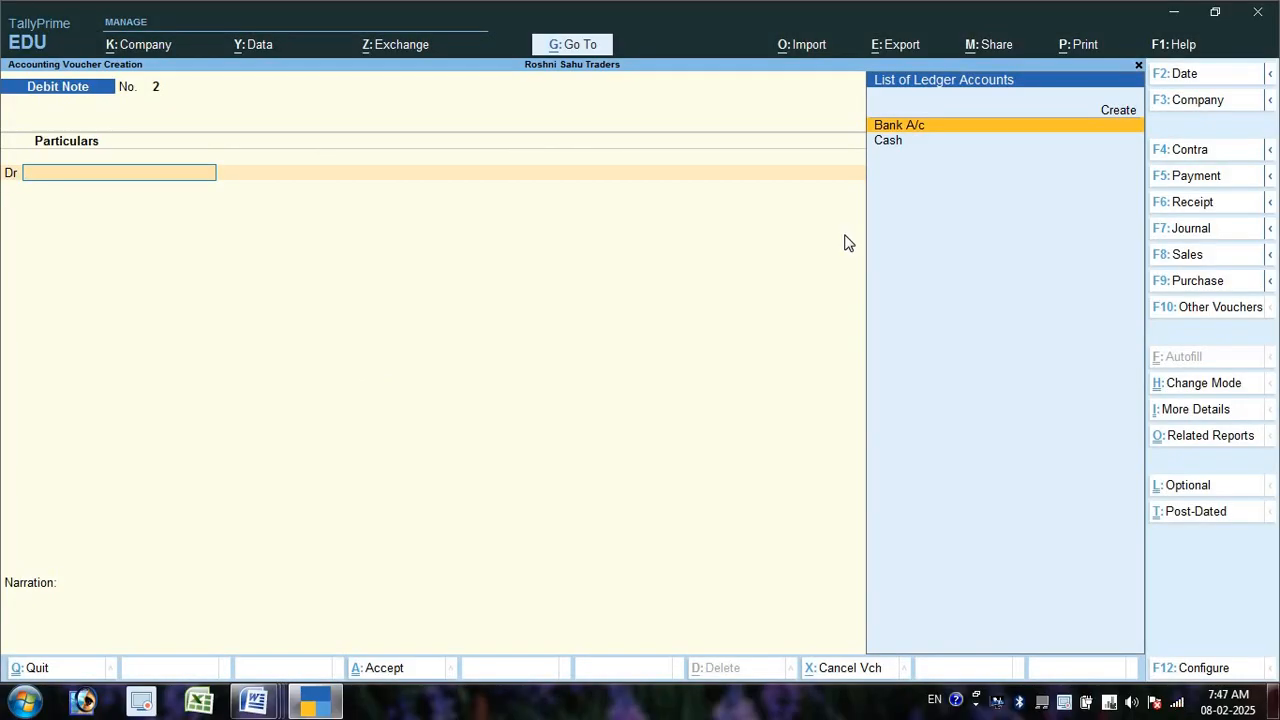
- Start a new Purchase voucher in As Voucher mode at the credit ledger line
{"action": "key", "text": "F9"}
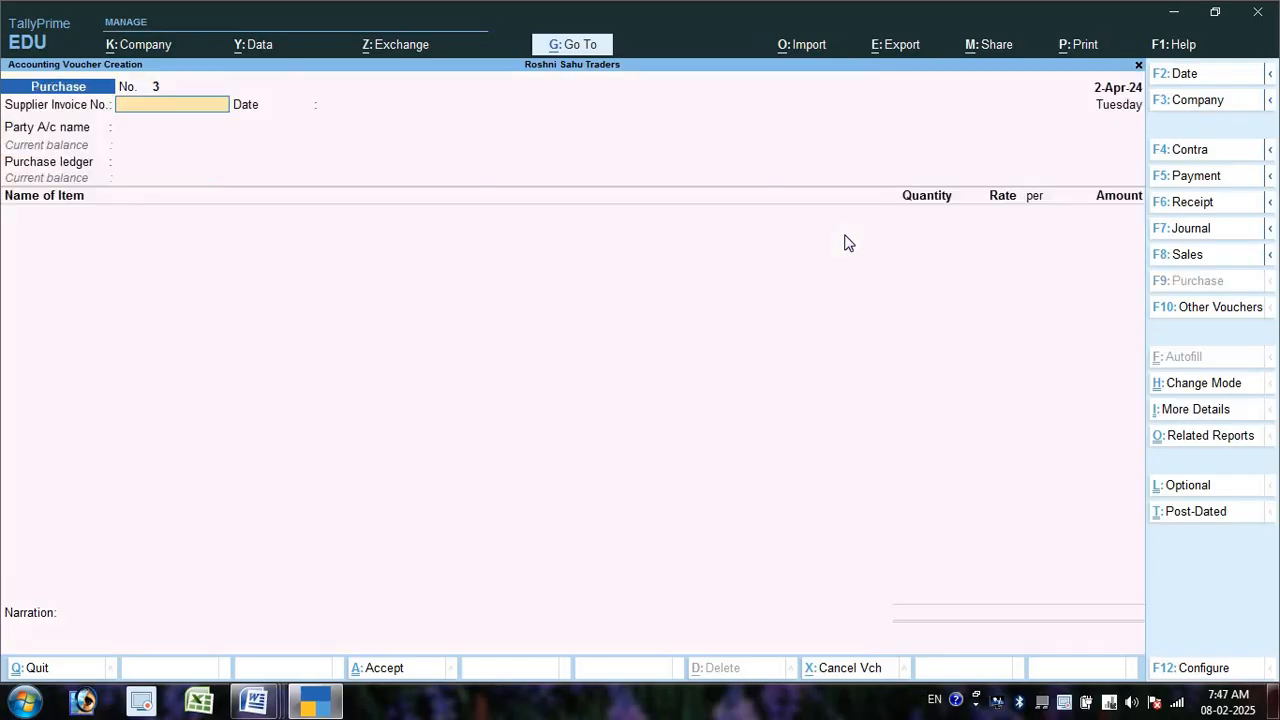
{"action": "key", "text": "ctrl+h"}
{"action": "key", "text": "Down"}
{"action": "key", "text": "Down"}
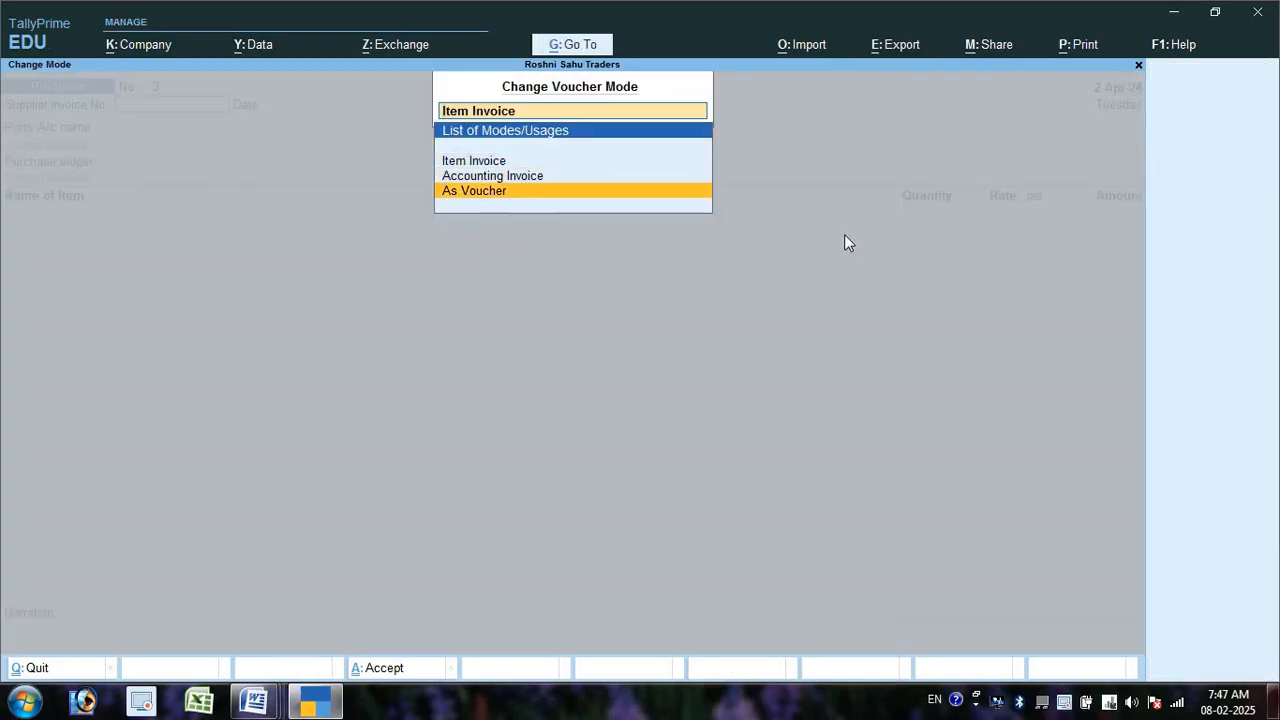
{"action": "key", "text": "Return"}
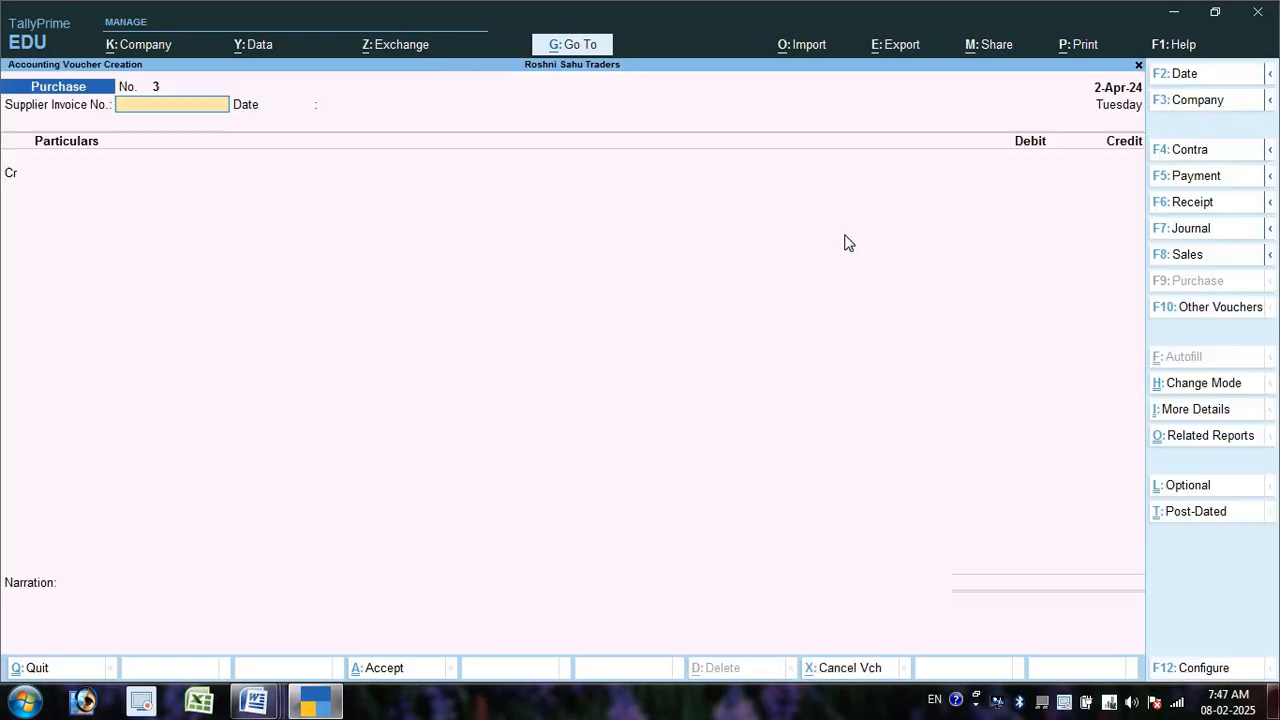
{"action": "key", "text": "Return"}
{"action": "key", "text": "Return"}
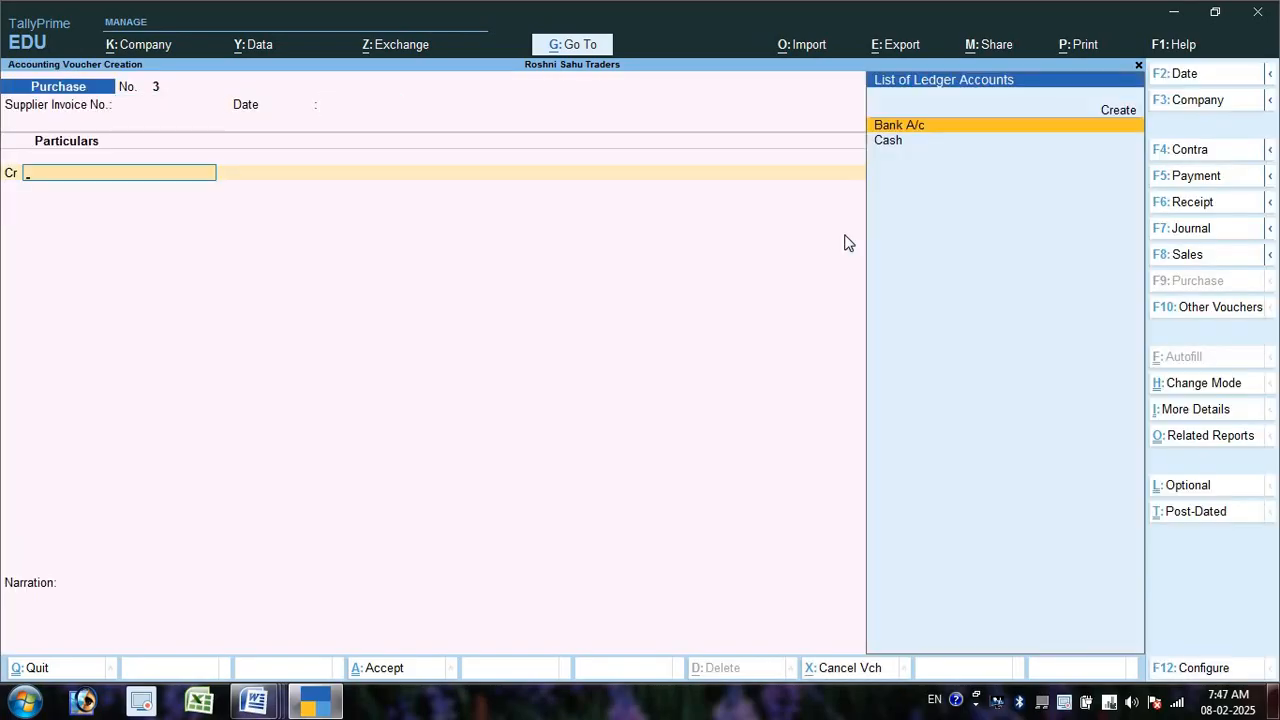
- Create the new supplier ledger by name and type 'Su' to filter its group
{"action": "key", "text": "alt+c"}
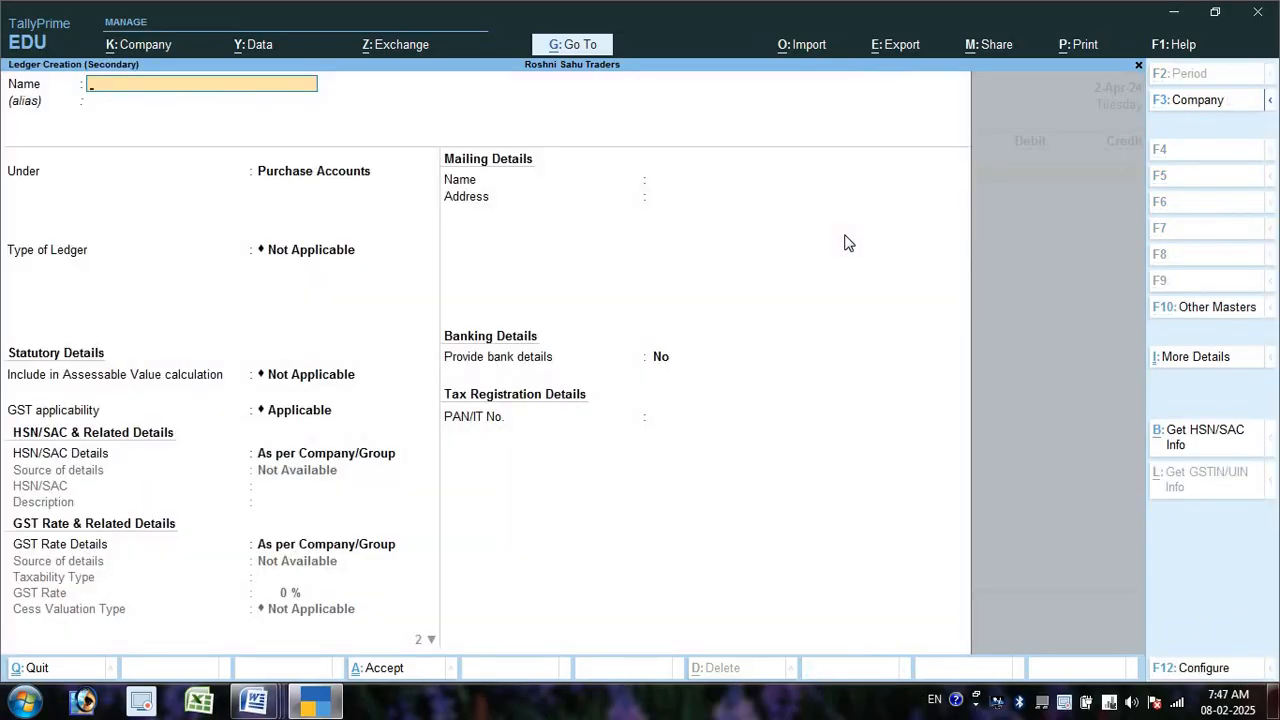
{"action": "type", "text": "Rae"}
{"action": "key", "text": "BackSpace"}
{"action": "key", "text": "BackSpace"}
{"action": "type", "text": "mesh A/c"}
{"action": "key", "text": "Return"}
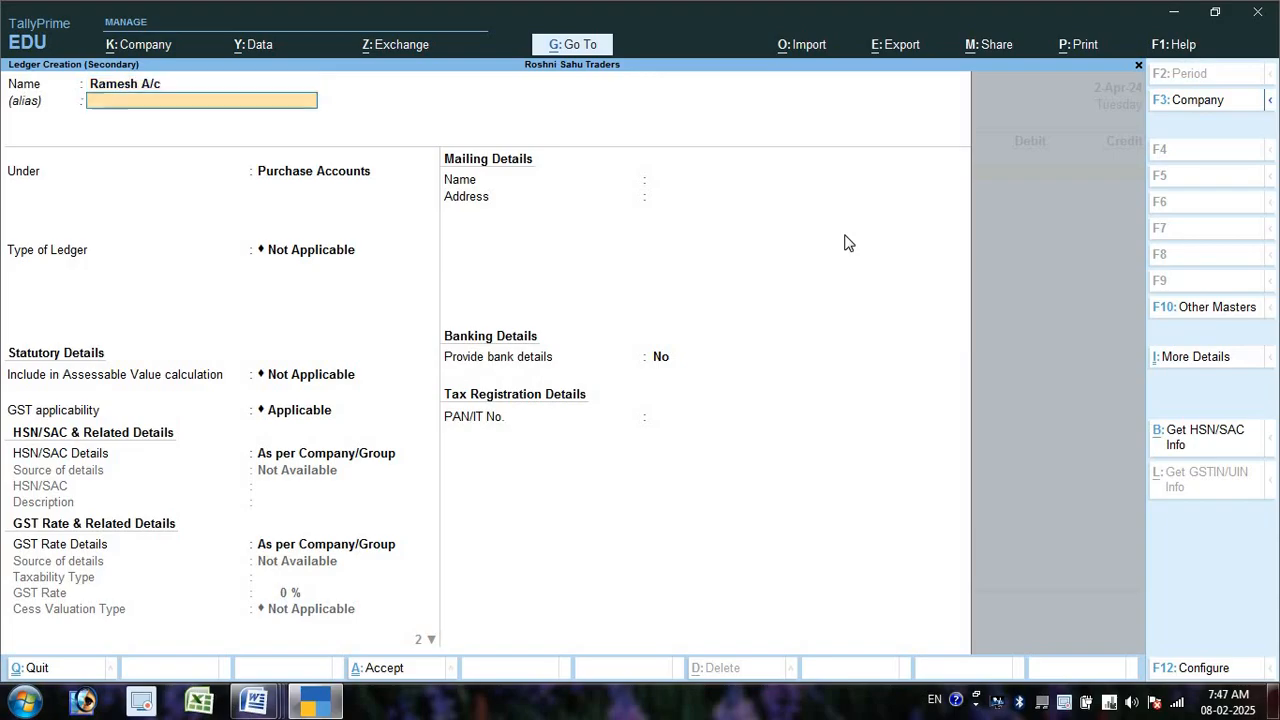
{"action": "key", "text": "Return"}
{"action": "type", "text": "Su"}
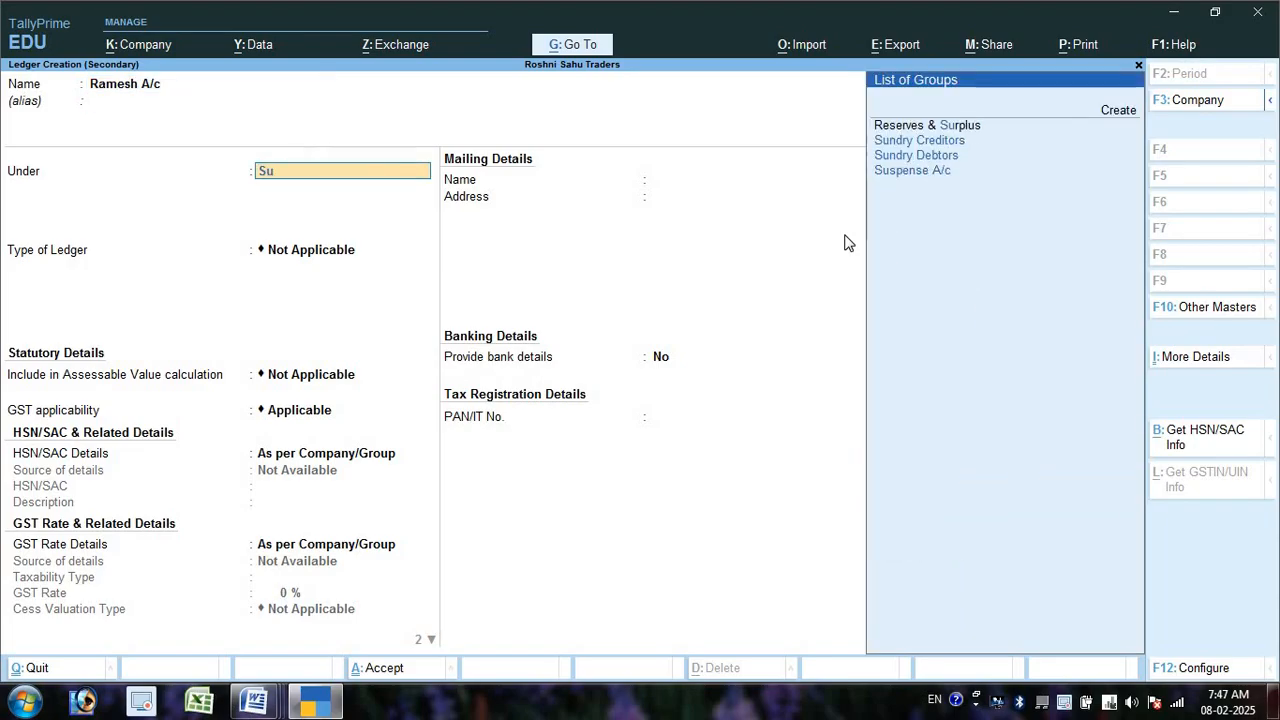
- Highlight the word खरीदा in question 4 of the Word question sheet
{"action": "key", "text": "alt+Tab"}
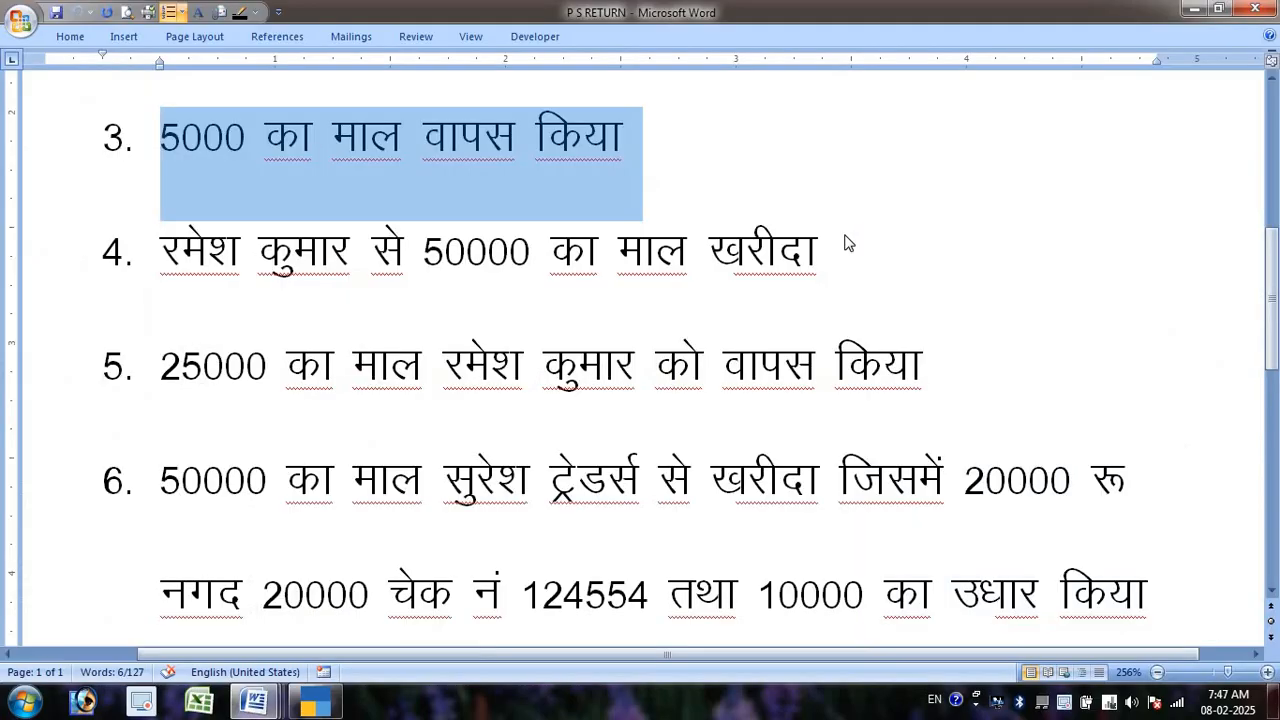
{"action": "key", "text": "alt+Tab"}
{"action": "key", "text": "alt+Tab"}
{"action": "double_click", "coordinate": [766, 250]}
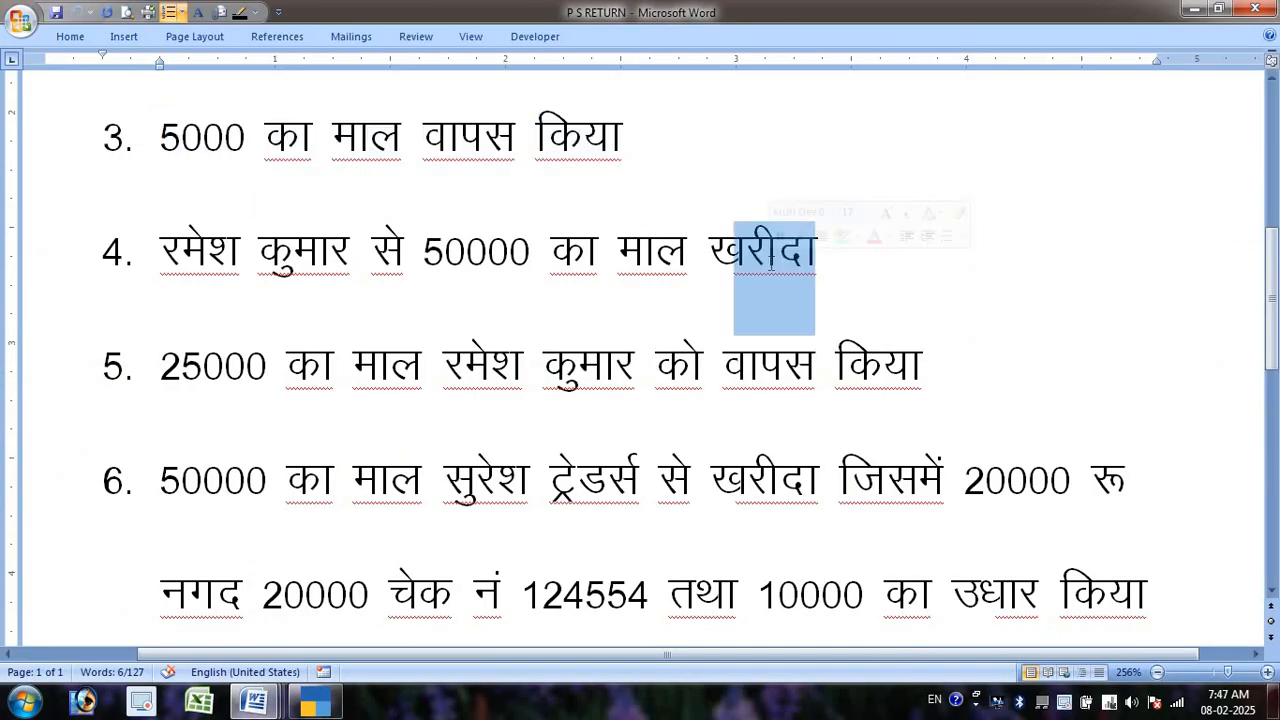
{"action": "key", "text": "alt+Tab"}
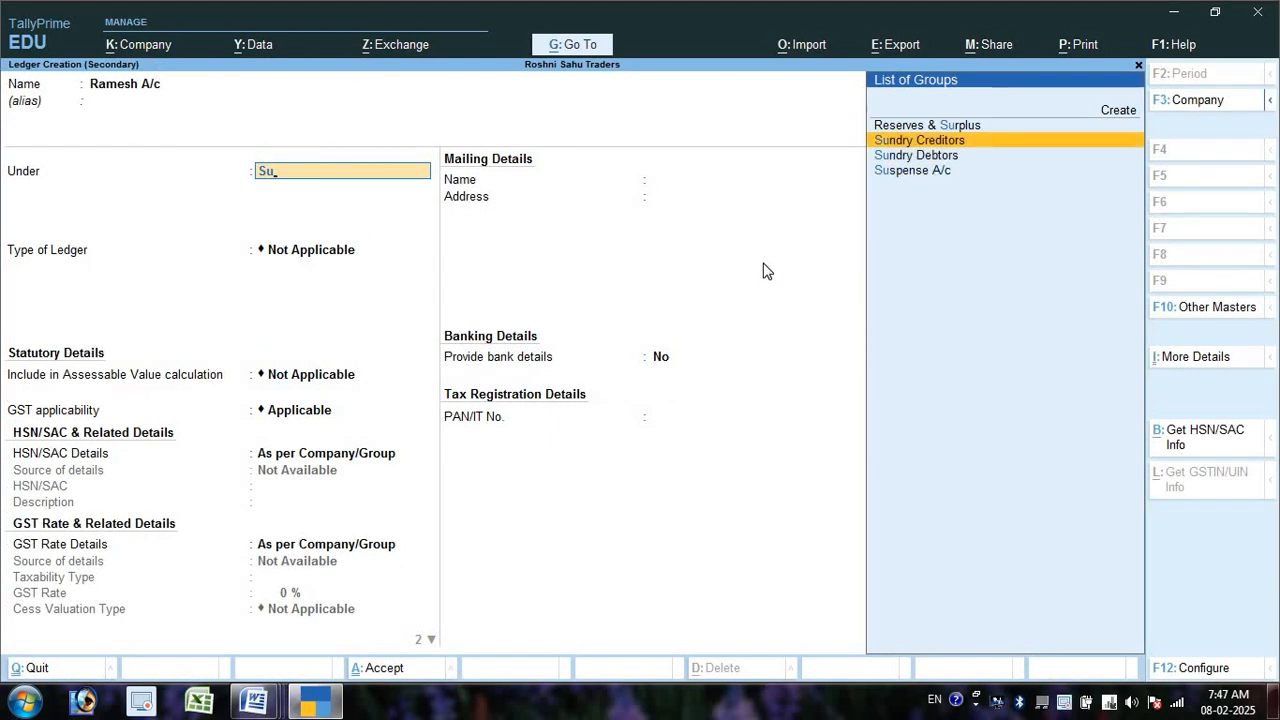
- Save the supplier ledger under Sundry Creditors and select it as the credited party
{"action": "key", "text": "Return"}
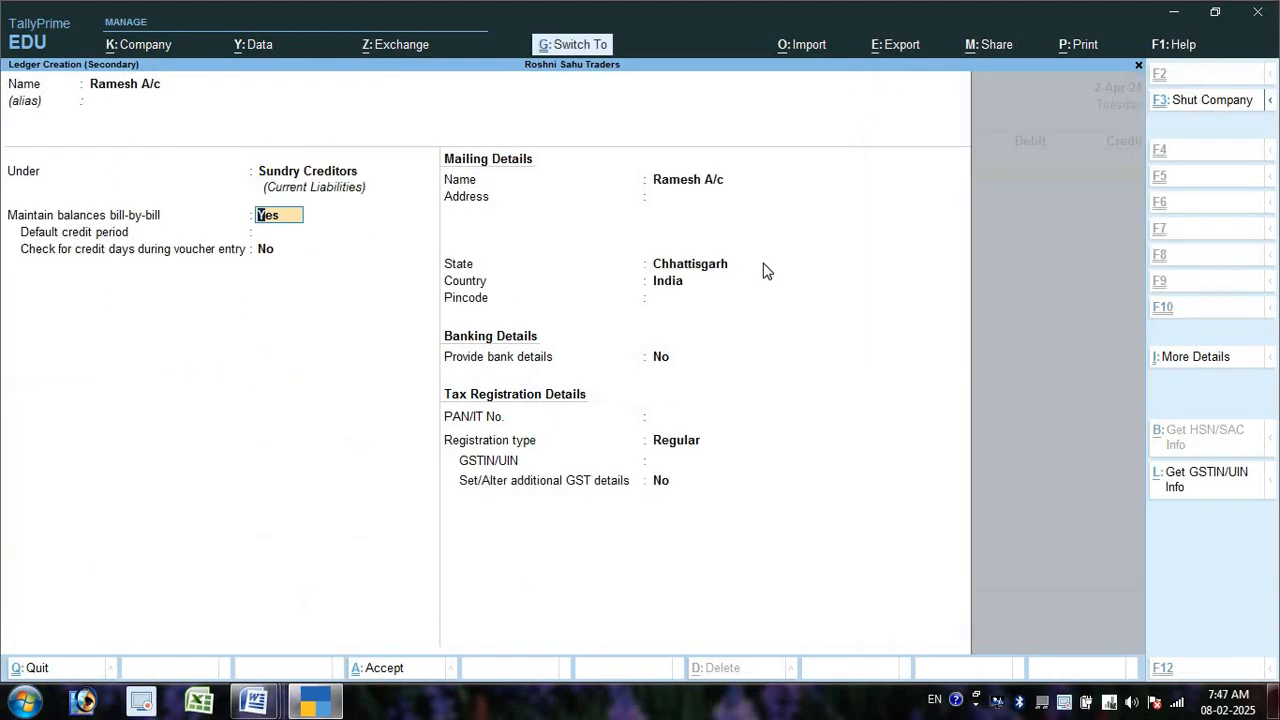
{"action": "key", "text": "ctrl+a"}
{"action": "key", "text": "Return"}
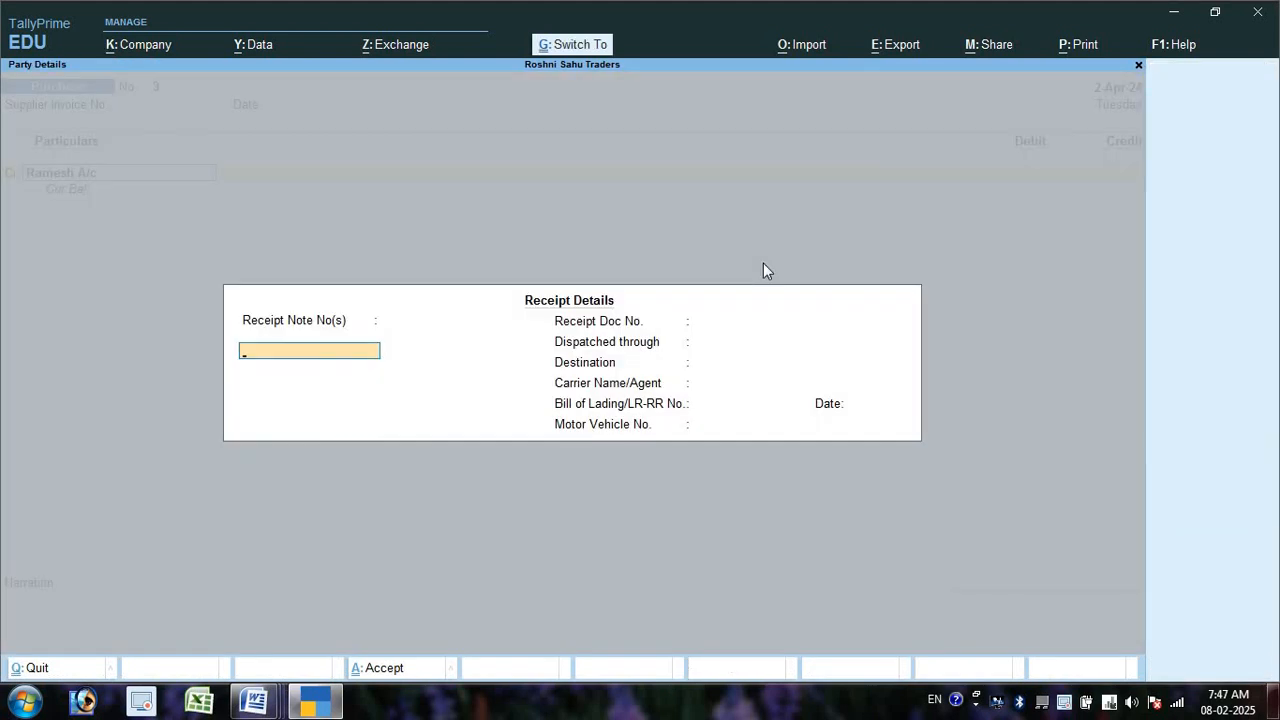
{"action": "key", "text": "ctrl+a"}
{"action": "key", "text": "ctrl+a"}
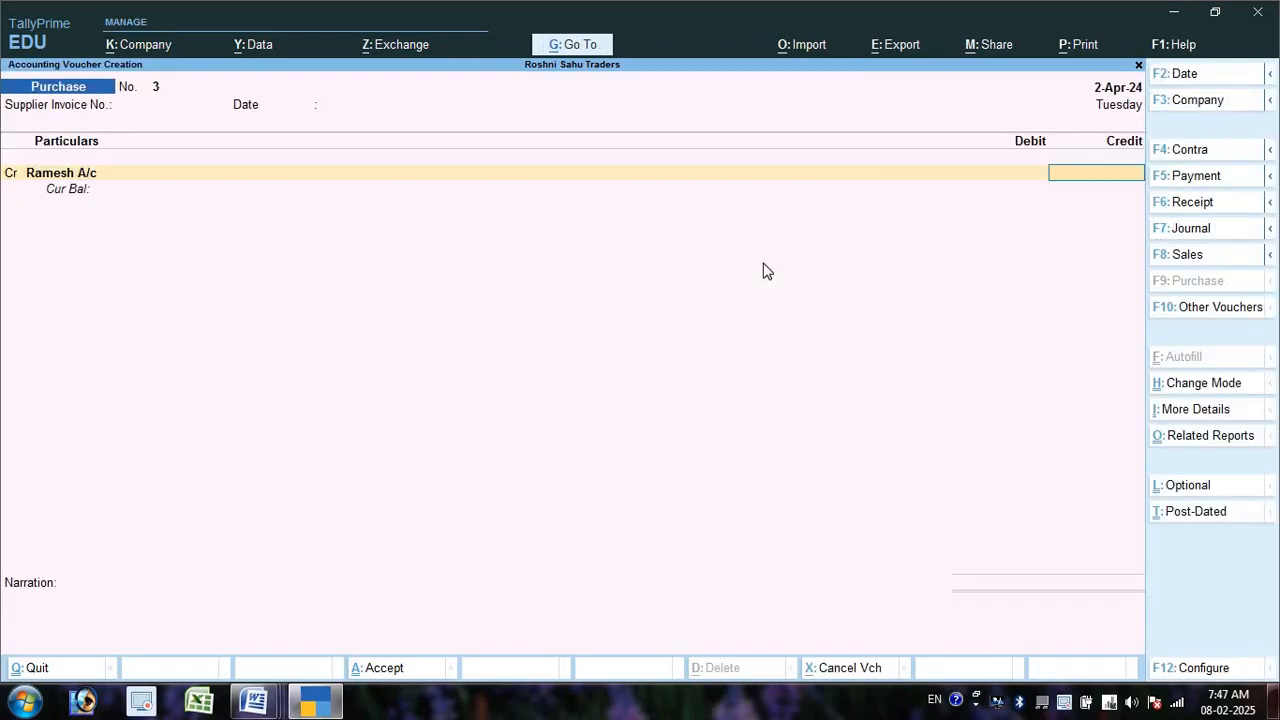
- Credit the supplier 50,000 as new bill ref 3 against a 50,000 Purchase A/c debit
{"action": "key", "text": "alt+Tab"}
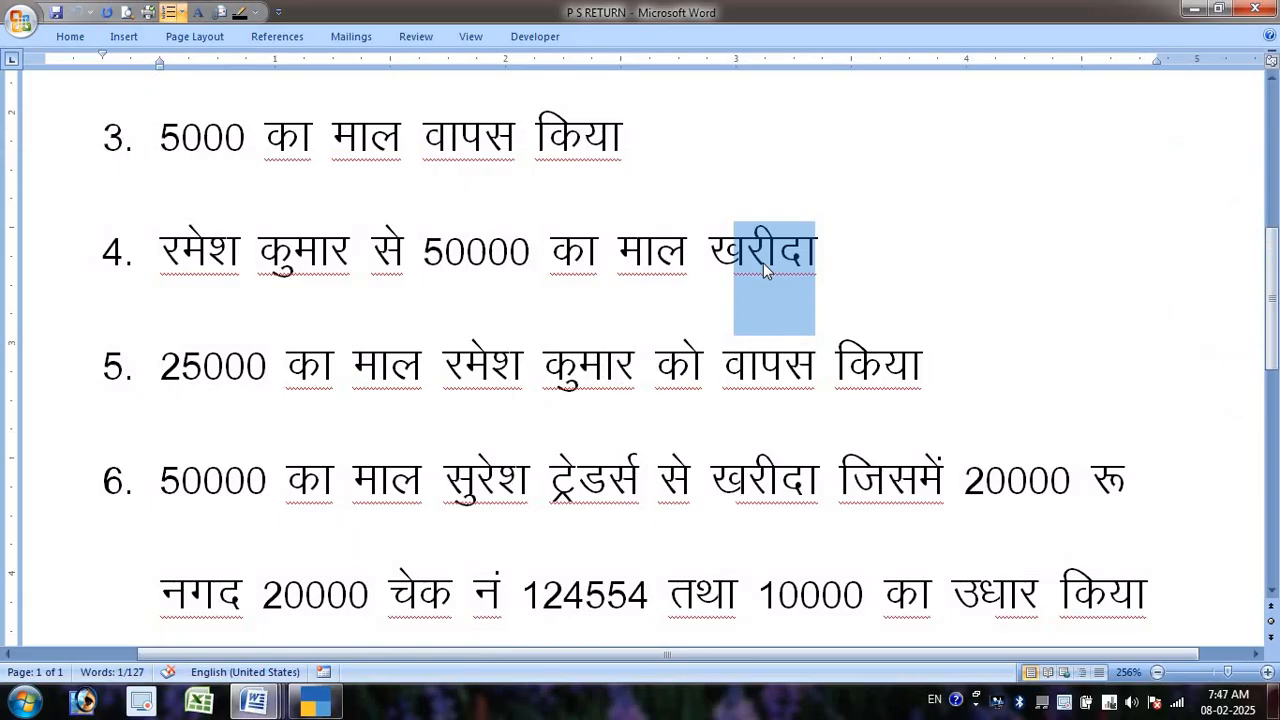
{"action": "key", "text": "alt+Tab"}
{"action": "type", "text": "50000"}
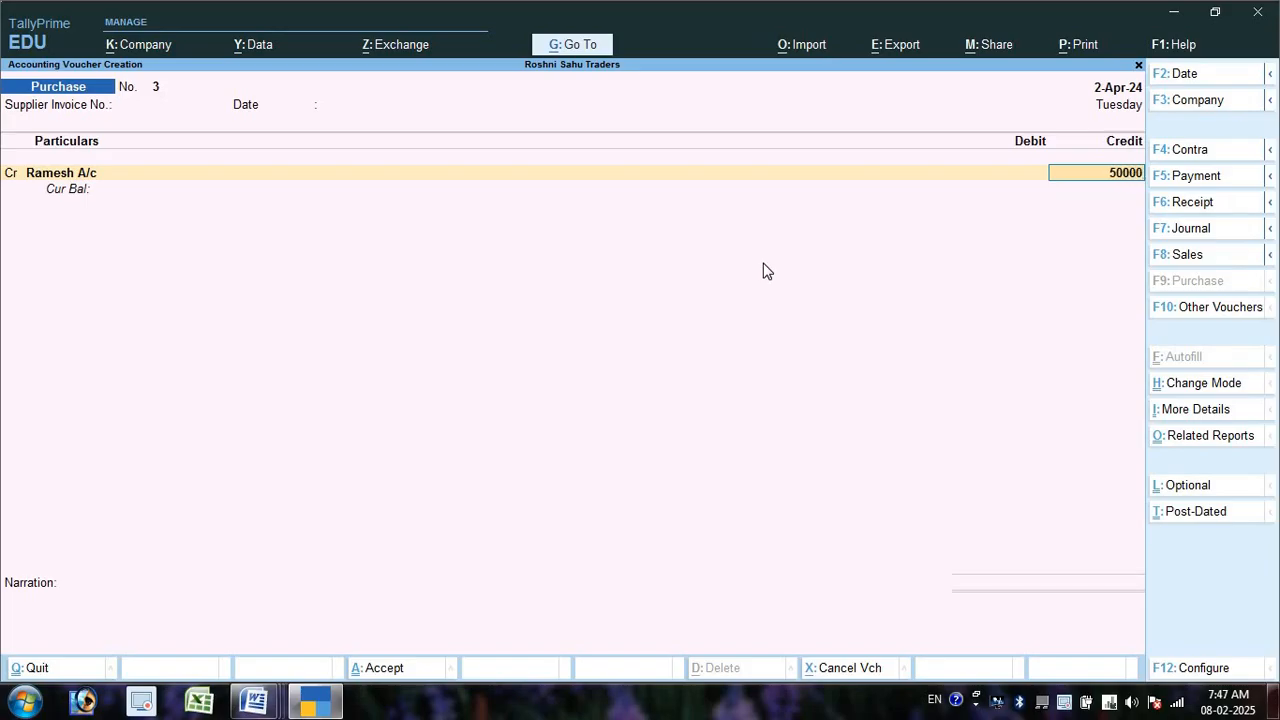
{"action": "key", "text": "Return"}
{"action": "key", "text": "Return"}
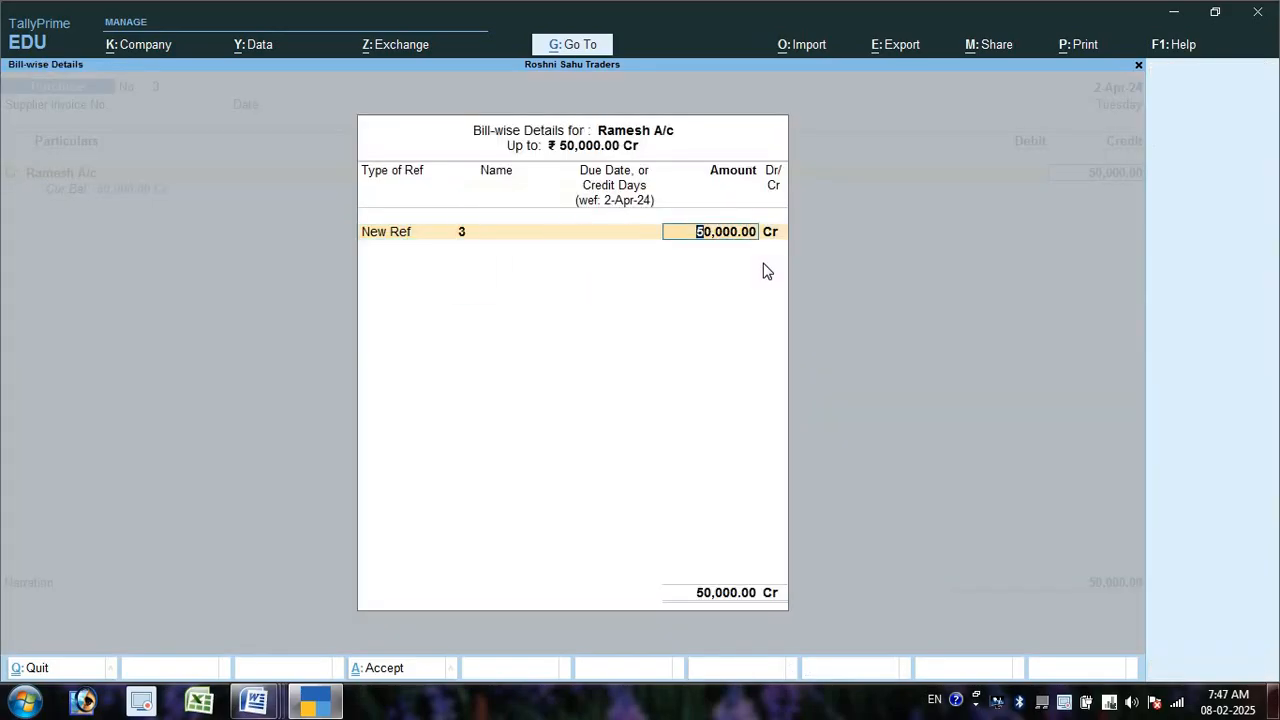
{"action": "key", "text": "Return"}
{"action": "key", "text": "Return"}
{"action": "key", "text": "Return"}
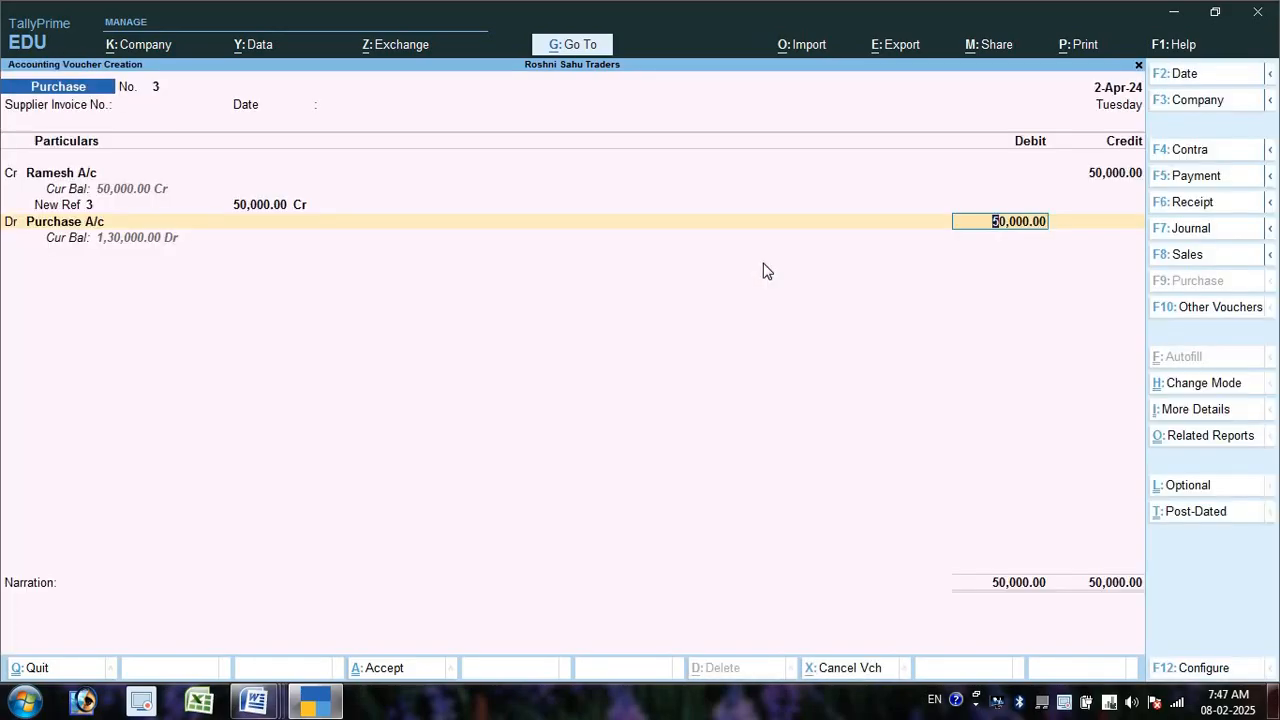
{"action": "key", "text": "Return"}
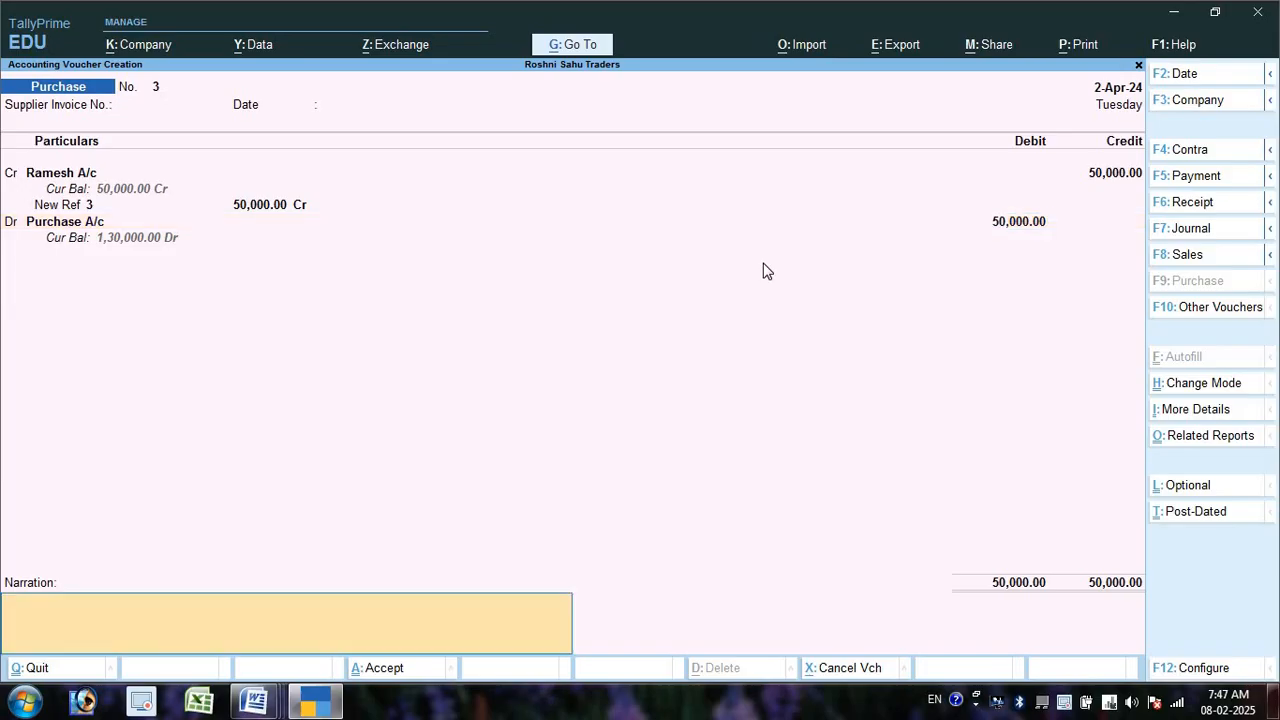
{"action": "key", "text": "Return"}
{"action": "key", "text": "Return"}
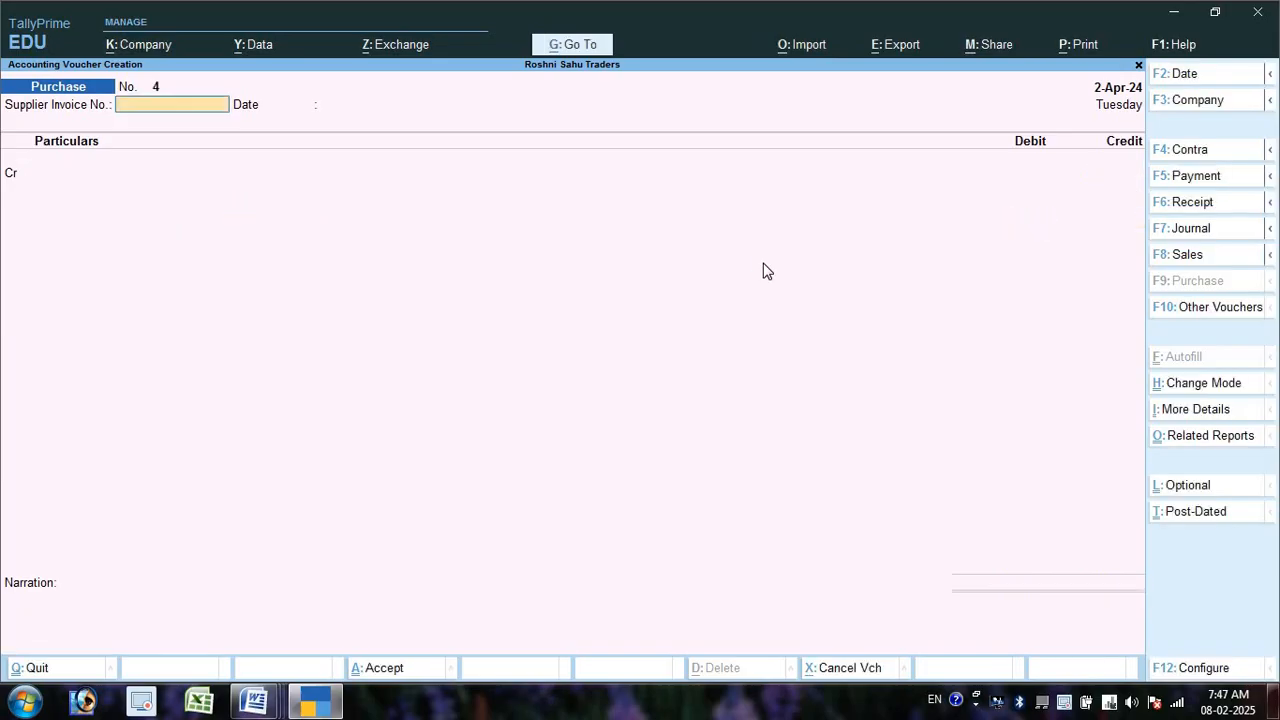
{"action": "key", "text": "alt+Tab"}
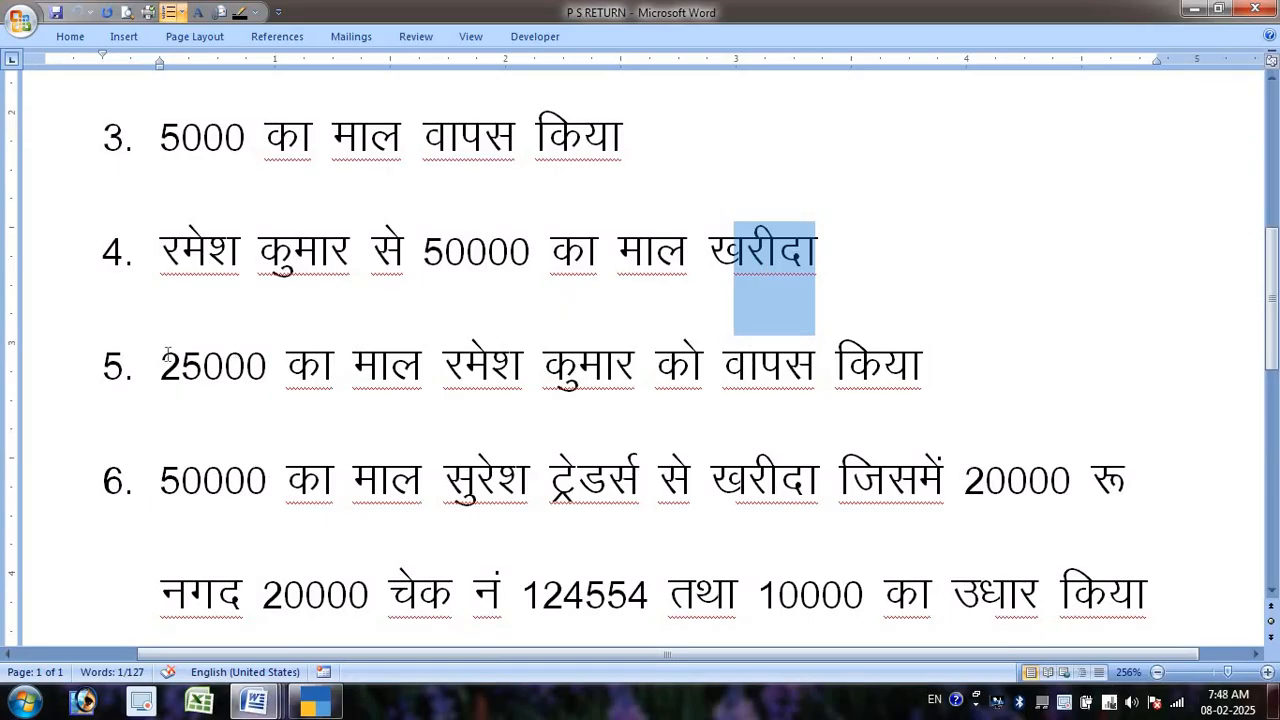
- Mark question 5 in the Word sheet and scroll to questions 5–8
{"action": "left_click", "coordinate": [164, 355]}
{"action": "scroll", "coordinate": [190, 308], "scroll_direction": "down", "scroll_amount": 2}
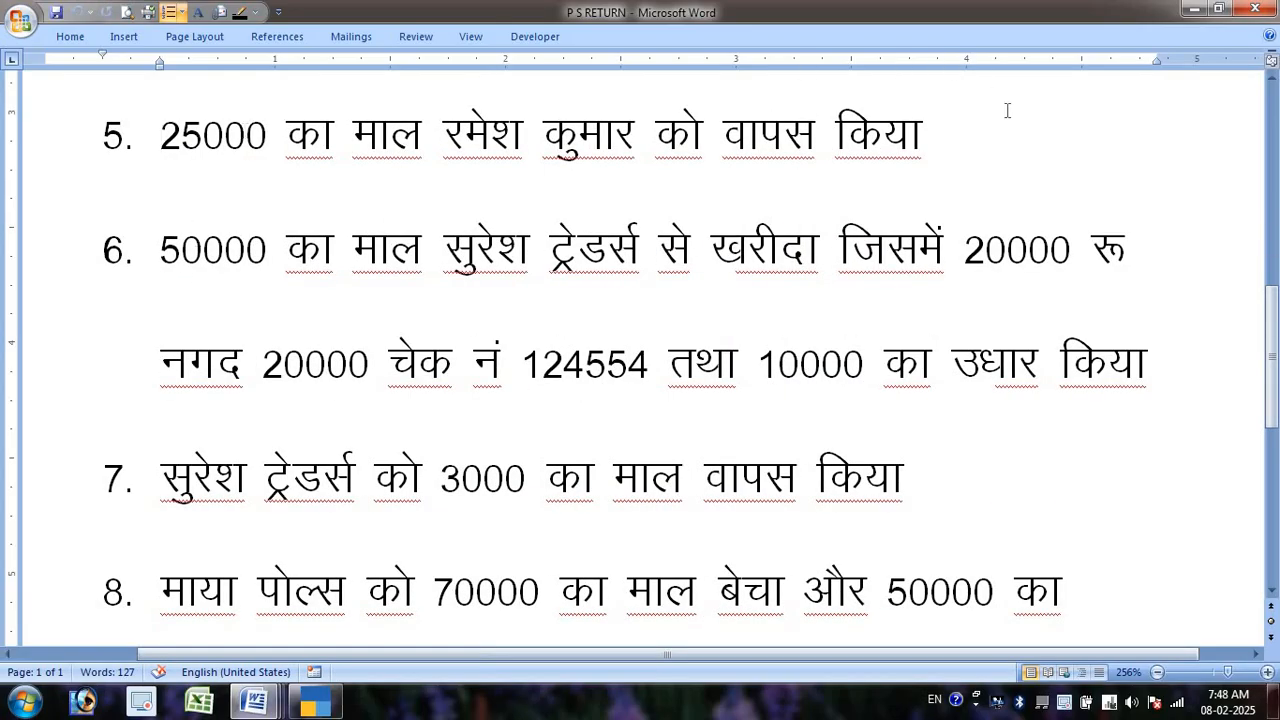
{"action": "key", "text": "alt+Tab"}
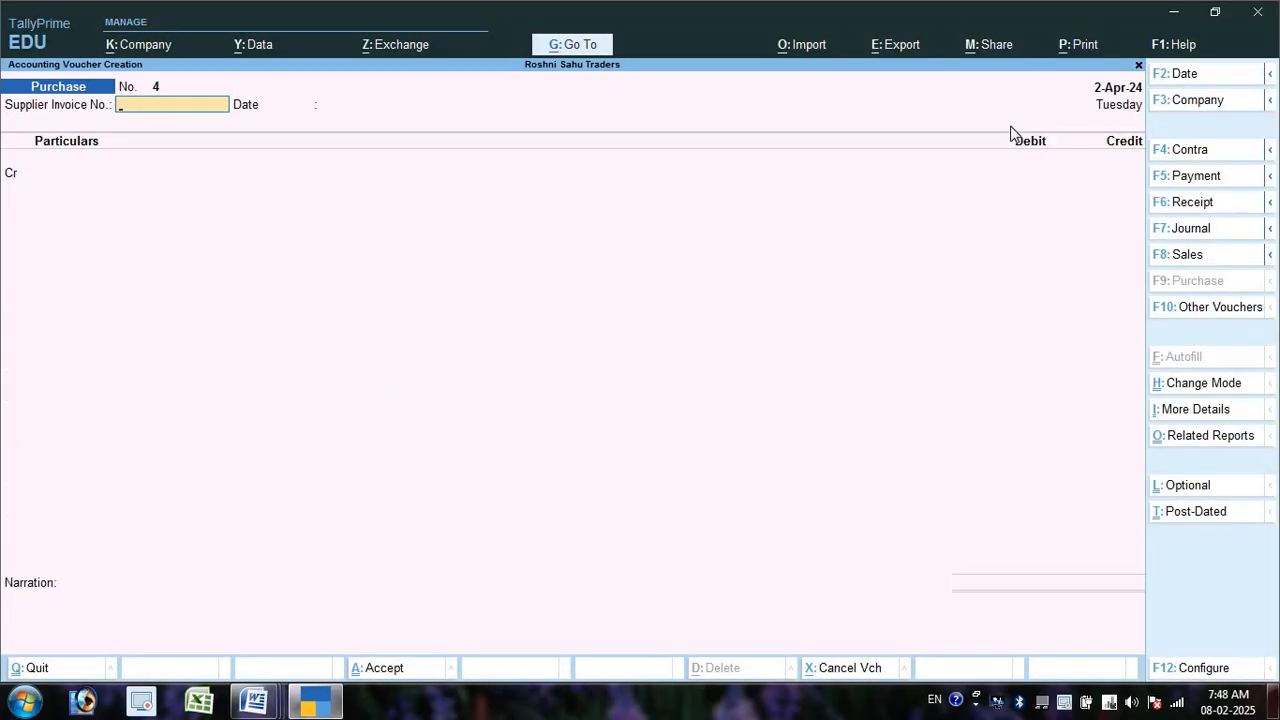
- Switch to a Debit Note debiting the supplier 25,000 against purchase bill reference 3
{"action": "key", "text": "ctrl+F9"}
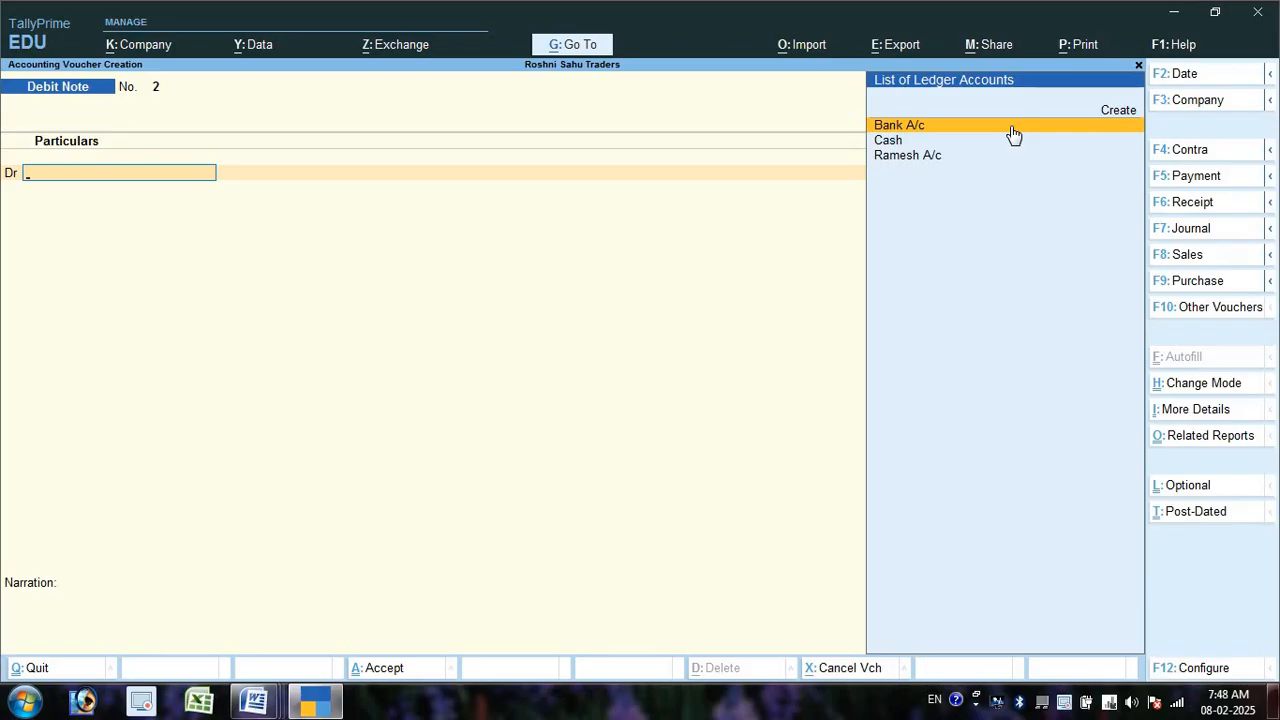
{"action": "key", "text": "Down"}
{"action": "key", "text": "Down"}
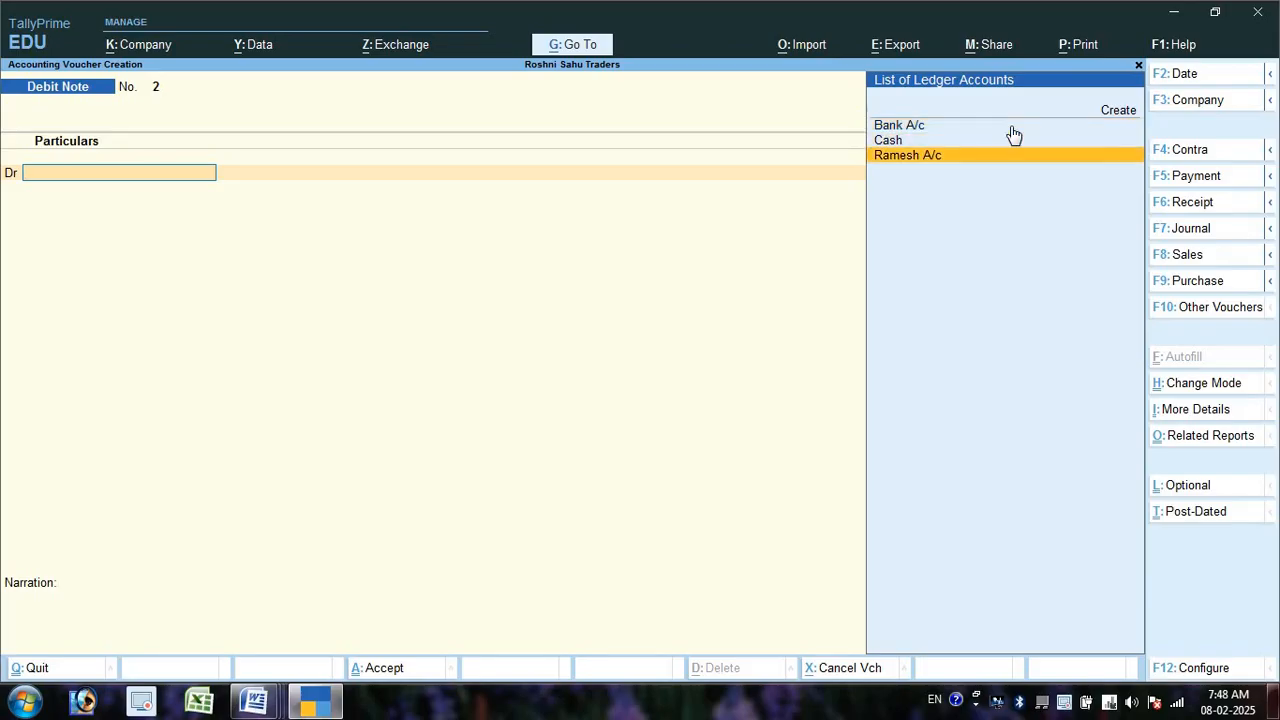
{"action": "key", "text": "Return"}
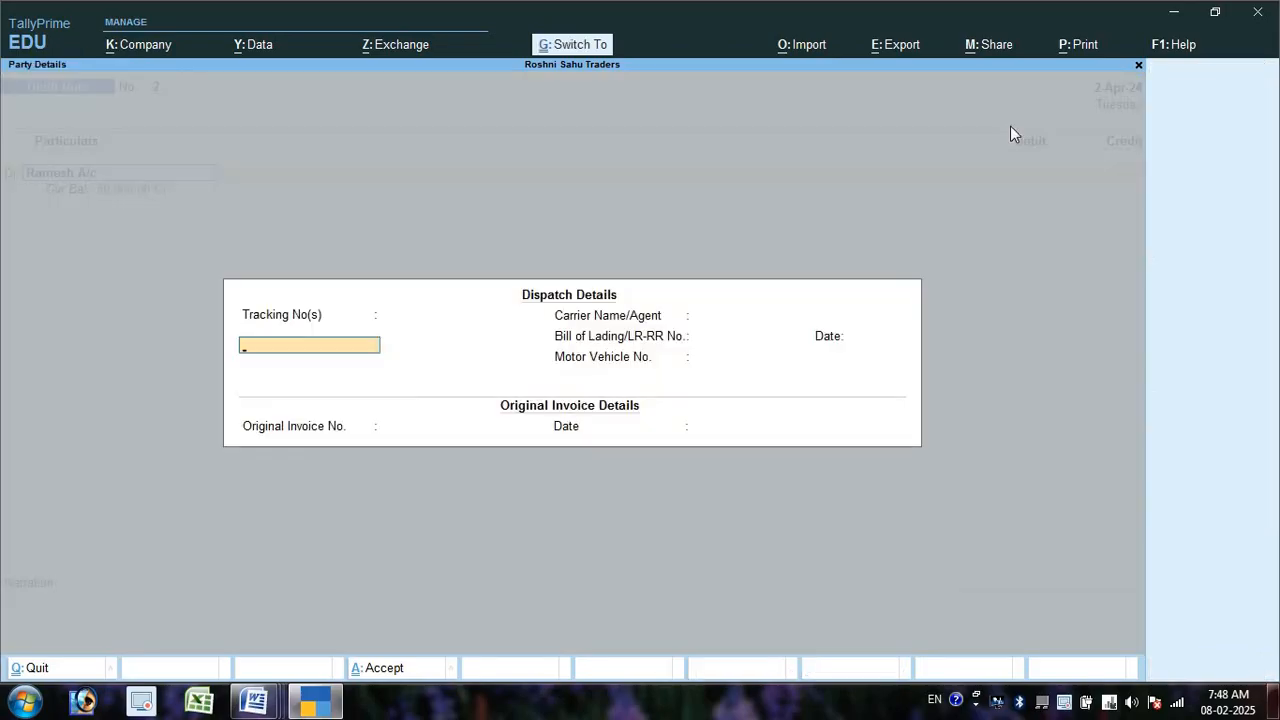
{"action": "key", "text": "ctrl+a"}
{"action": "key", "text": "ctrl+a"}
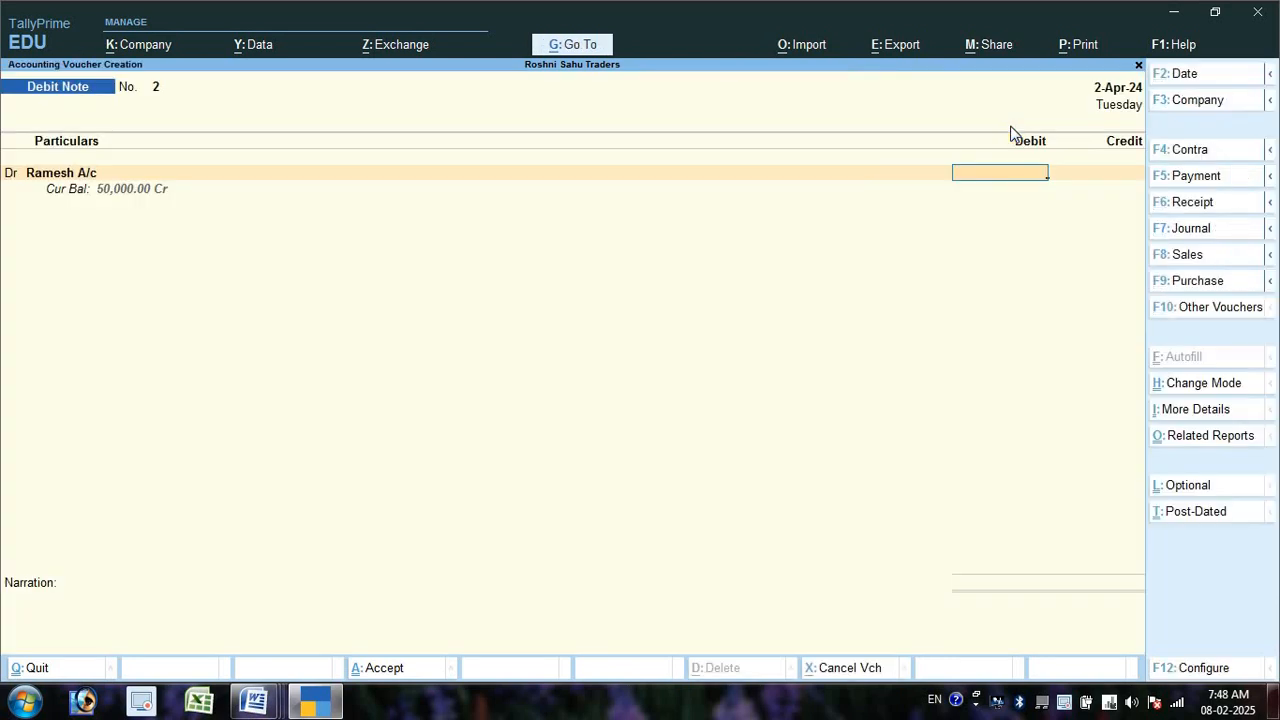
{"action": "type", "text": "250000"}
{"action": "key", "text": "BackSpace"}
{"action": "key", "text": "Return"}
{"action": "key", "text": "Return"}
{"action": "key", "text": "Return"}
{"action": "key", "text": "Return"}
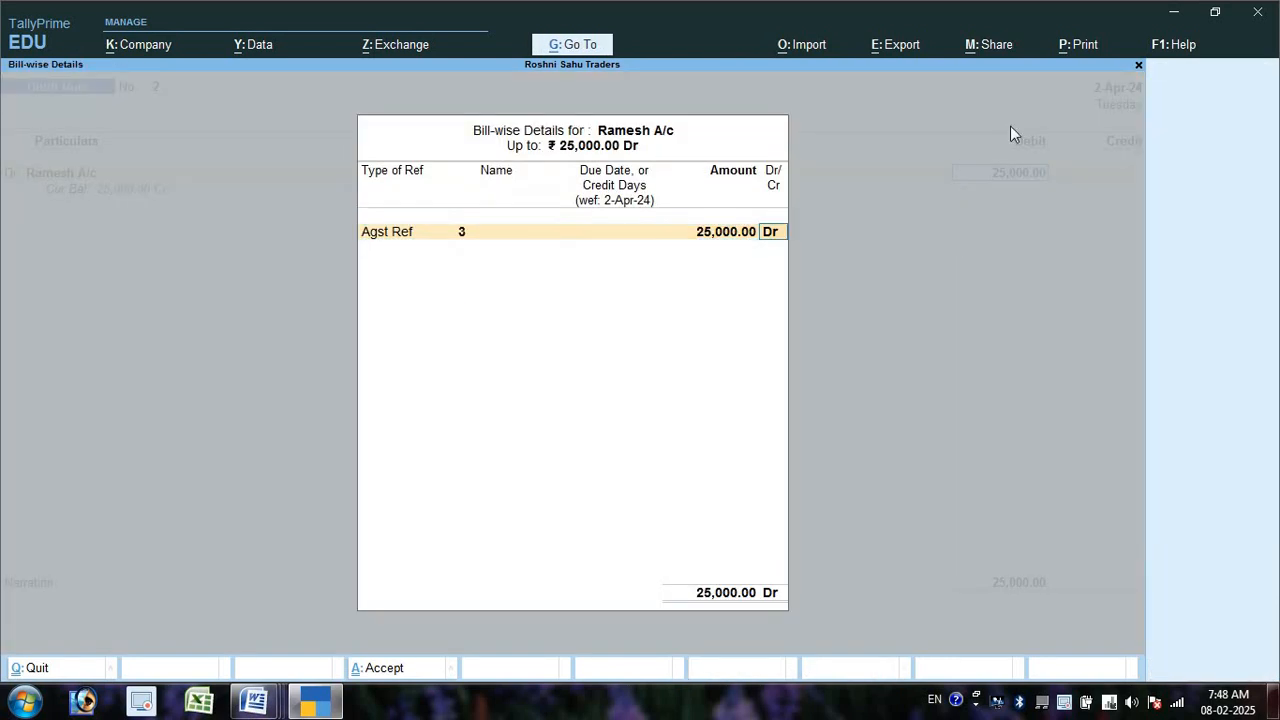
{"action": "key", "text": "Return"}
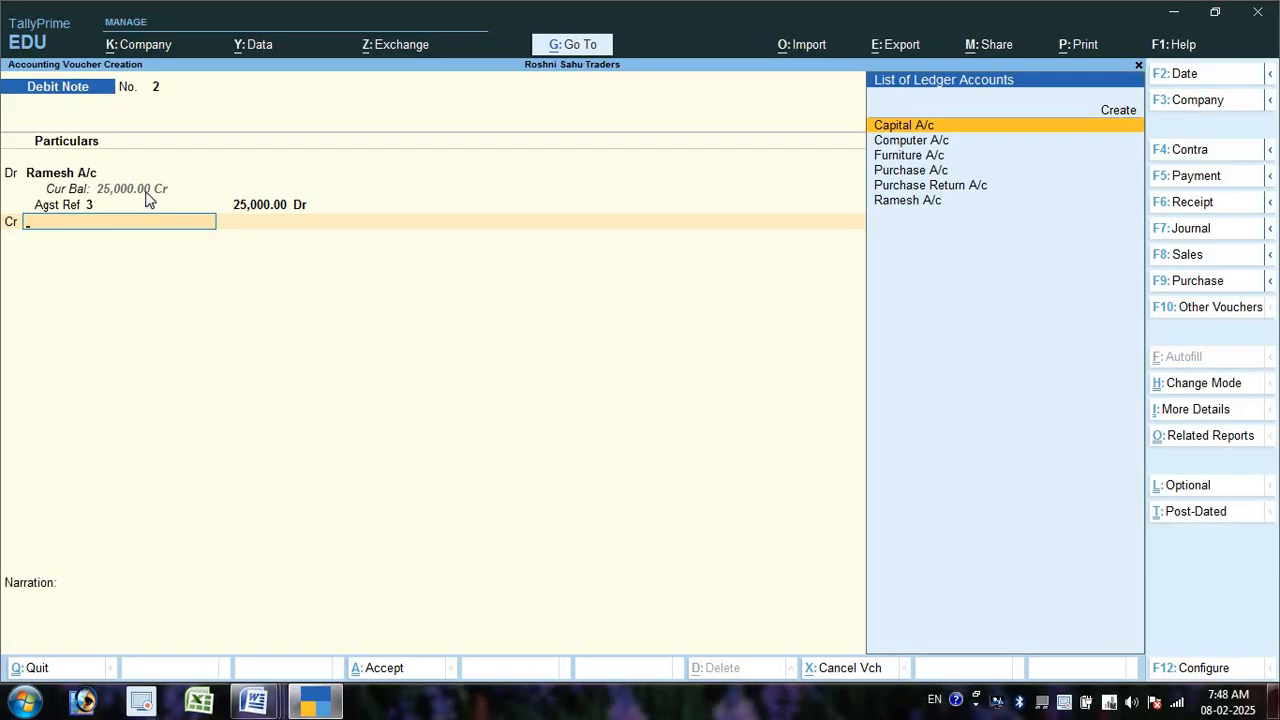
- Credit Purchase Return A/c 25,000 on debit note 2 without GST details, save it, and return to Word
{"action": "key", "text": "Down"}
{"action": "key", "text": "Down"}
{"action": "key", "text": "Down"}
{"action": "key", "text": "Down"}
{"action": "key", "text": "Return"}
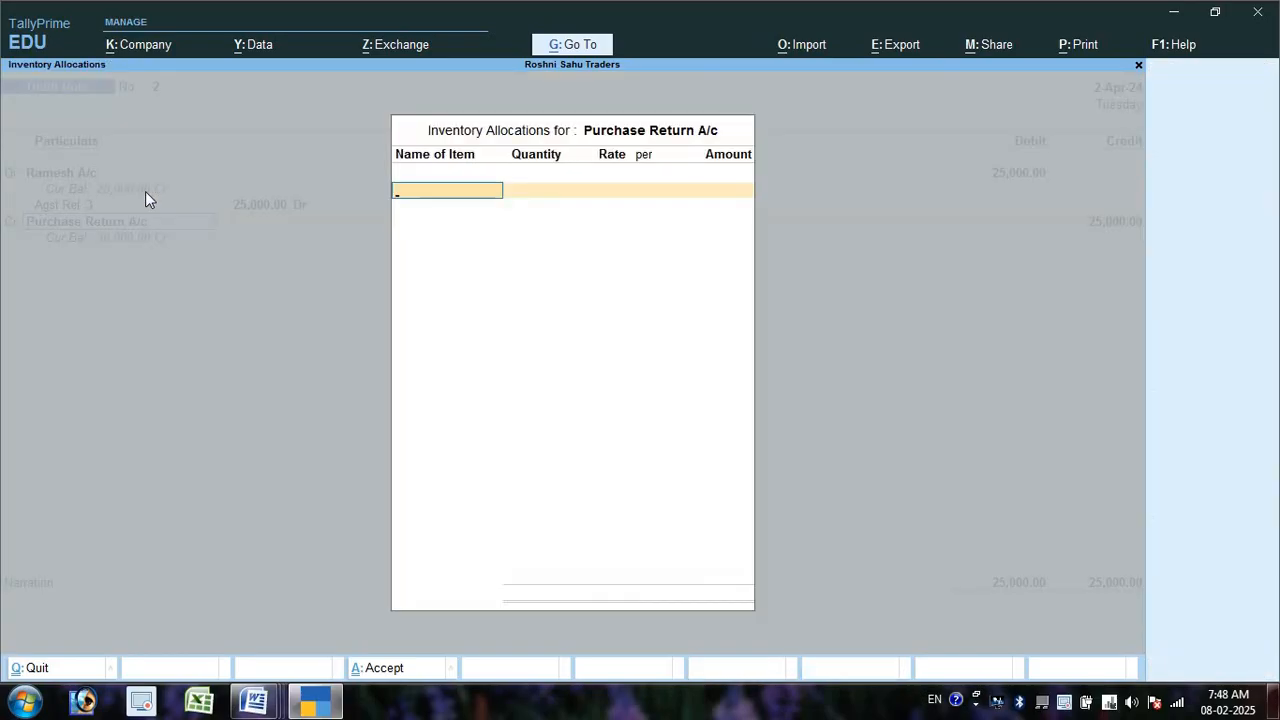
{"action": "key", "text": "Return"}
{"action": "key", "text": "Return"}
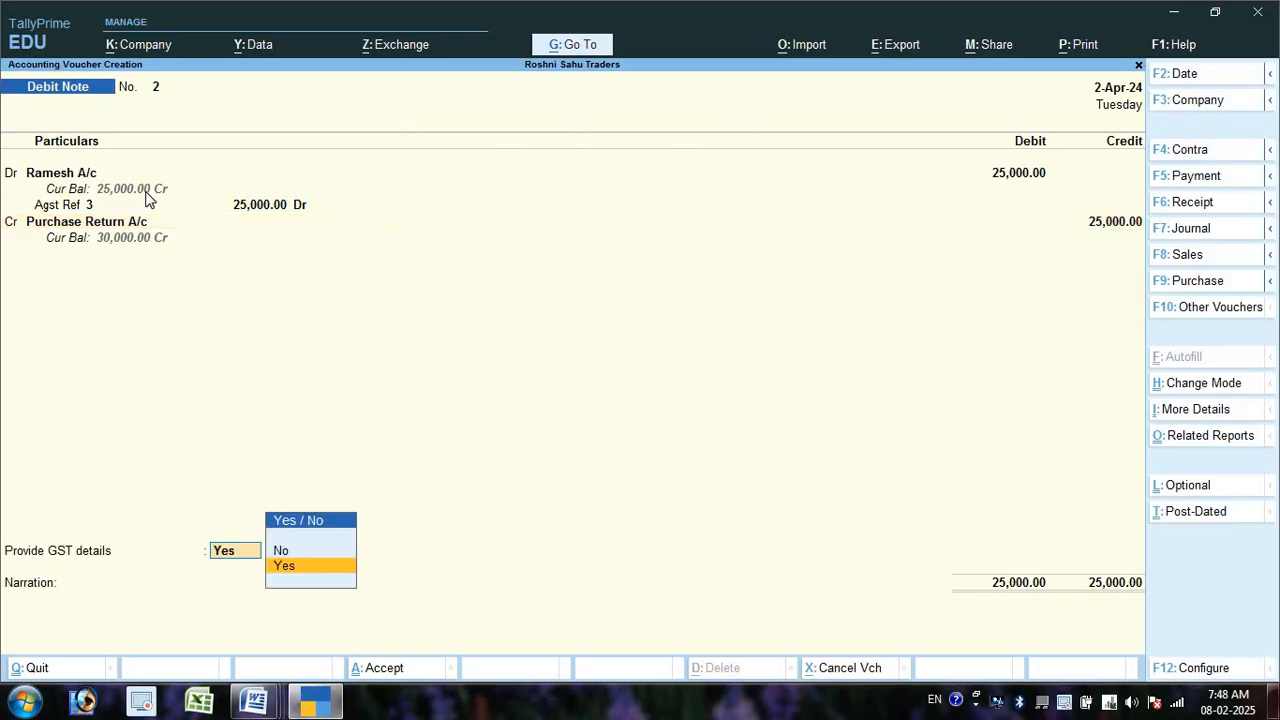
{"action": "key", "text": "Up"}
{"action": "key", "text": "Return"}
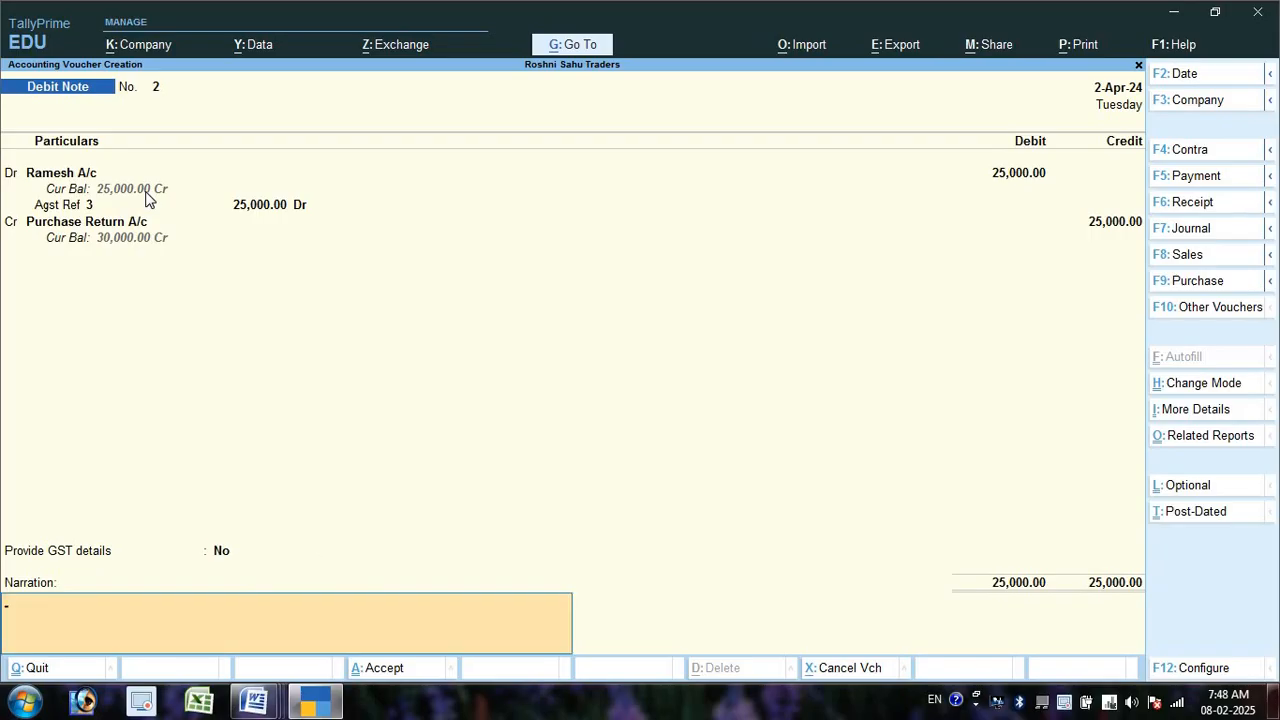
{"action": "key", "text": "Return"}
{"action": "key", "text": "Return"}
{"action": "key", "text": "alt+Tab"}
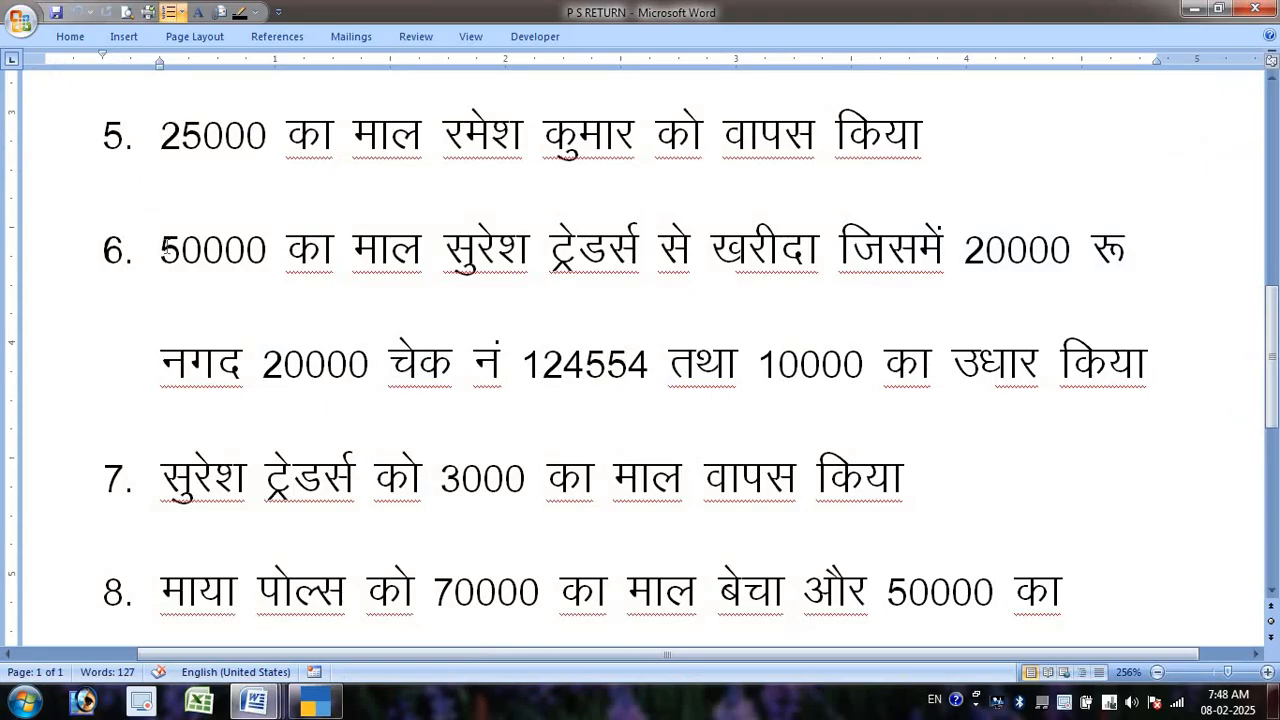
- Read item 6 in Word about the 50,000 purchase, then return to TallyPrime
{"action": "left_click_drag", "start_coordinate": [162, 250], "coordinate": [1174, 382]}
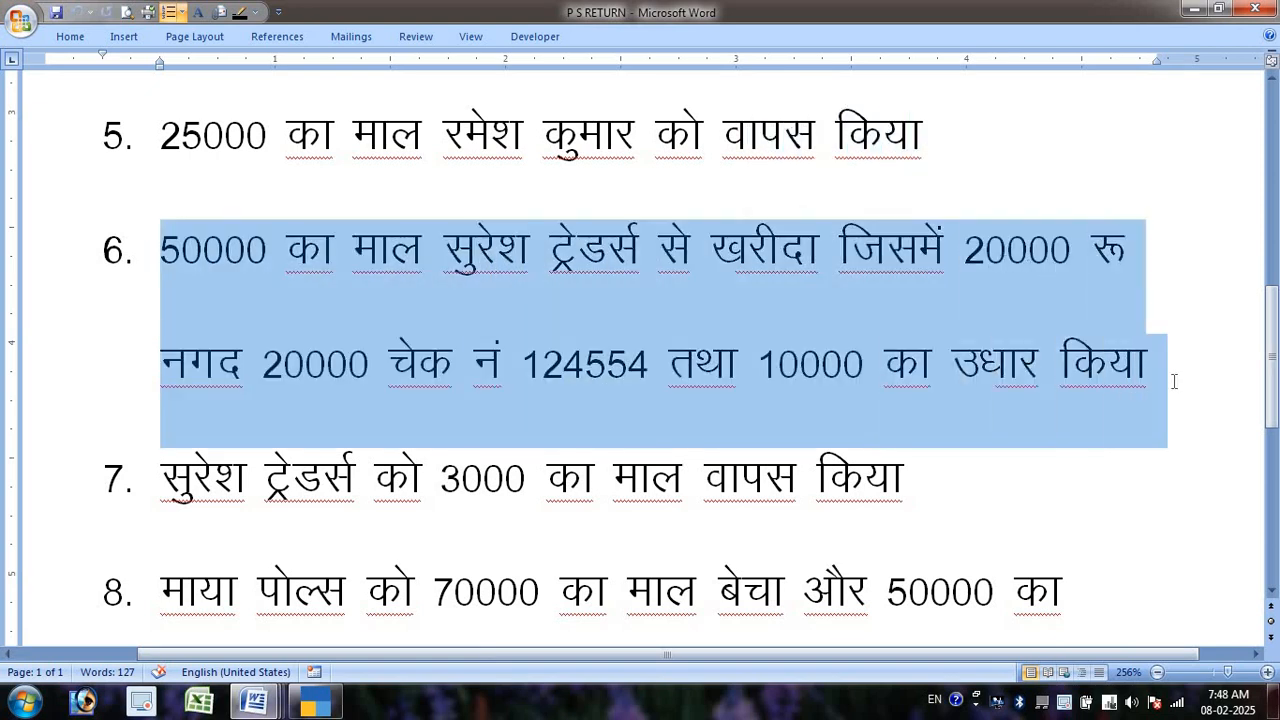
{"action": "left_click", "coordinate": [287, 255]}
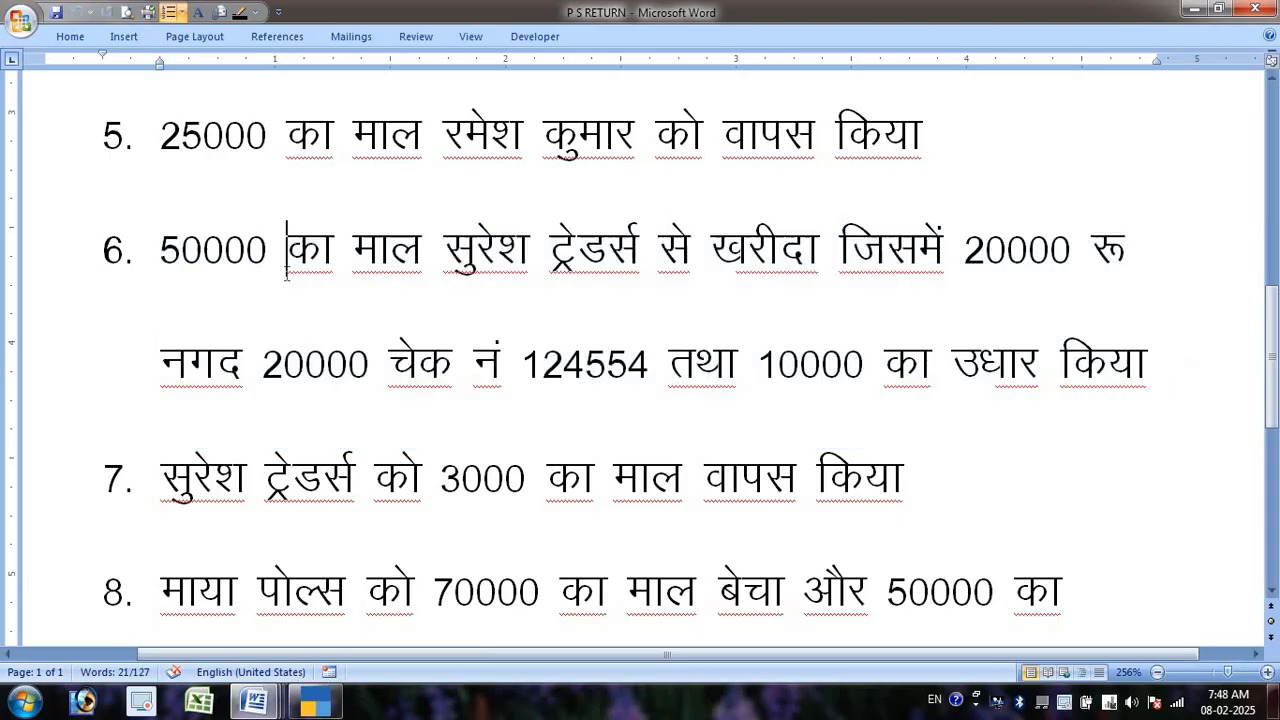
{"action": "left_click_drag", "start_coordinate": [163, 250], "coordinate": [850, 248]}
{"action": "key", "text": "alt+Tab"}
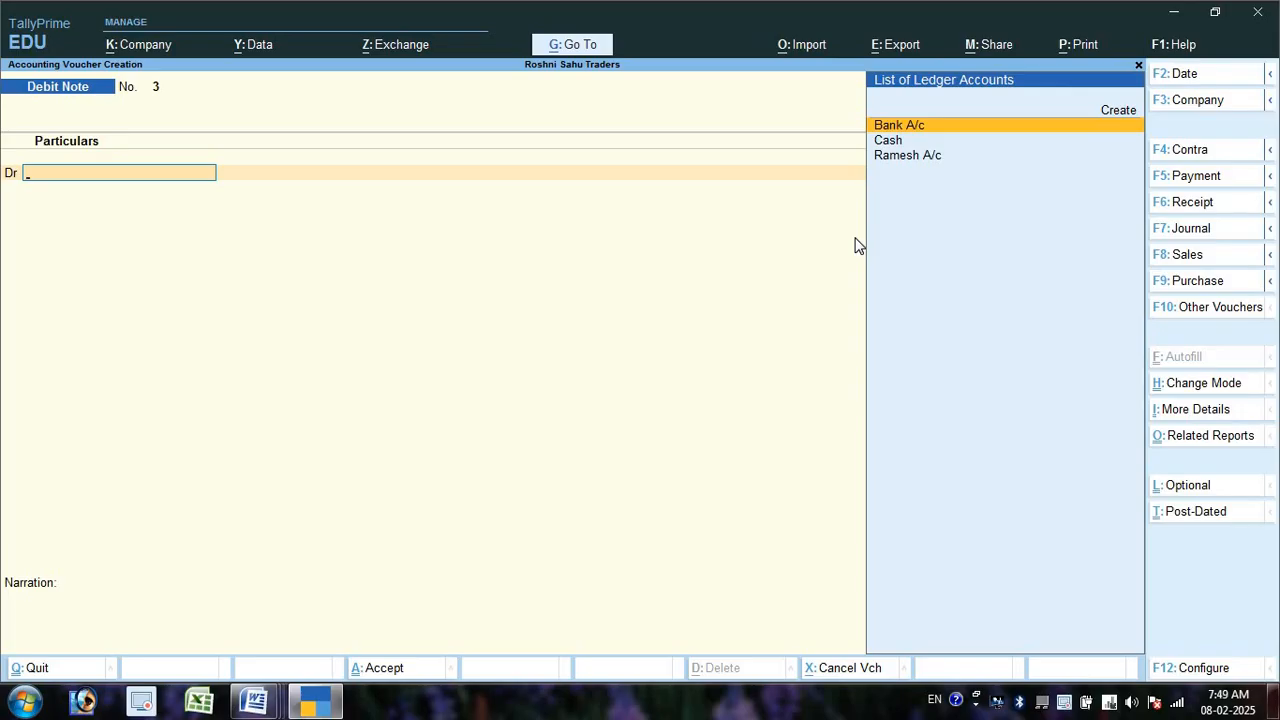
- Start a new purchase voucher in As Voucher mode
{"action": "key", "text": "F9"}
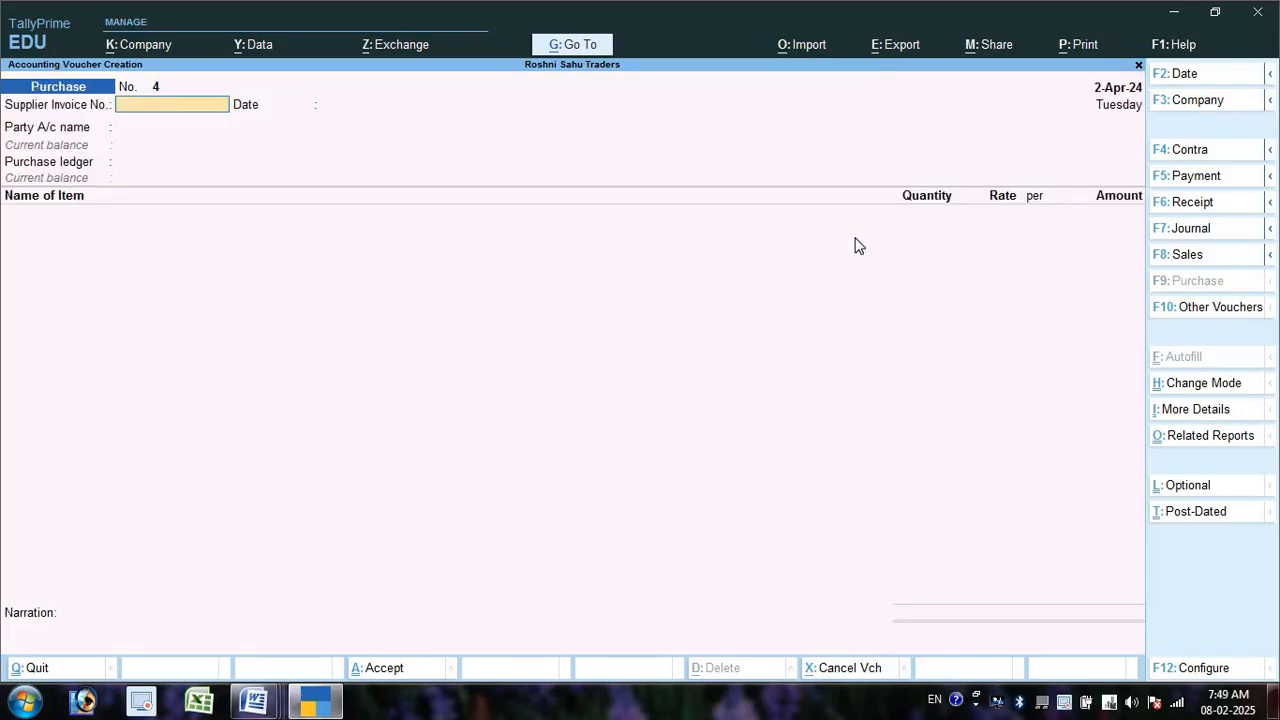
{"action": "key", "text": "ctrl+h"}
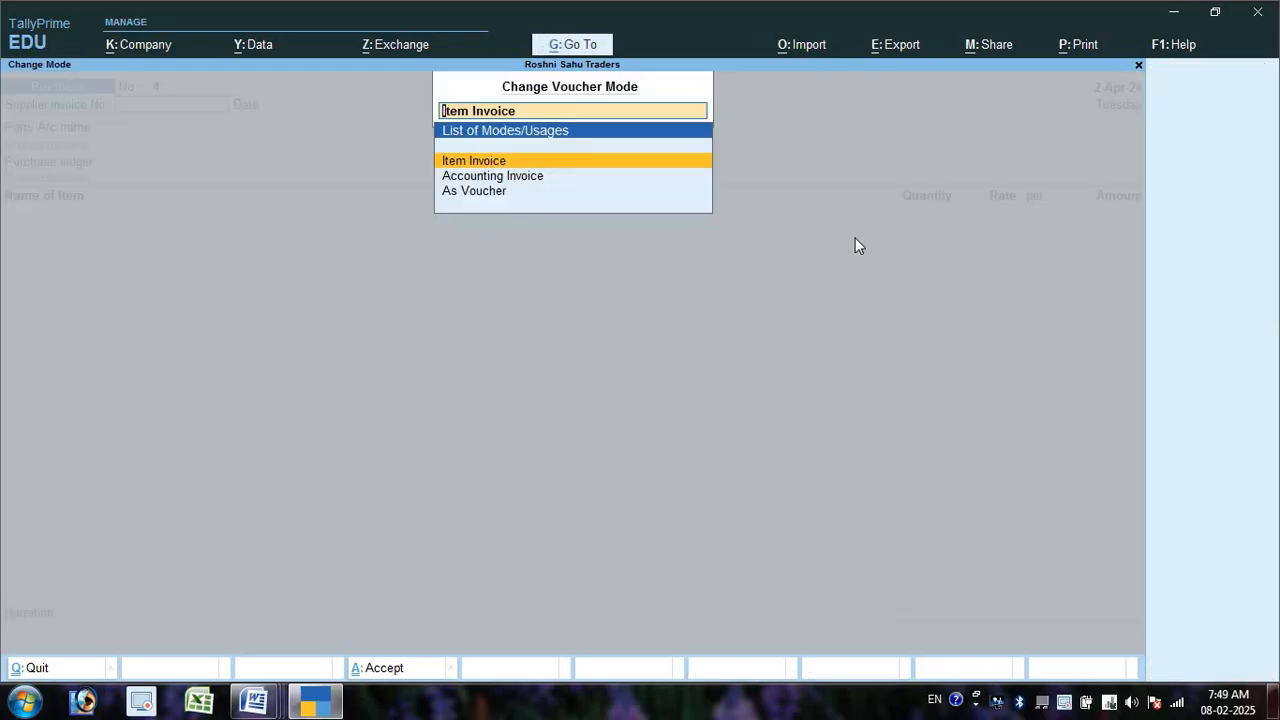
{"action": "key", "text": "Down"}
{"action": "key", "text": "Down"}
{"action": "key", "text": "Return"}
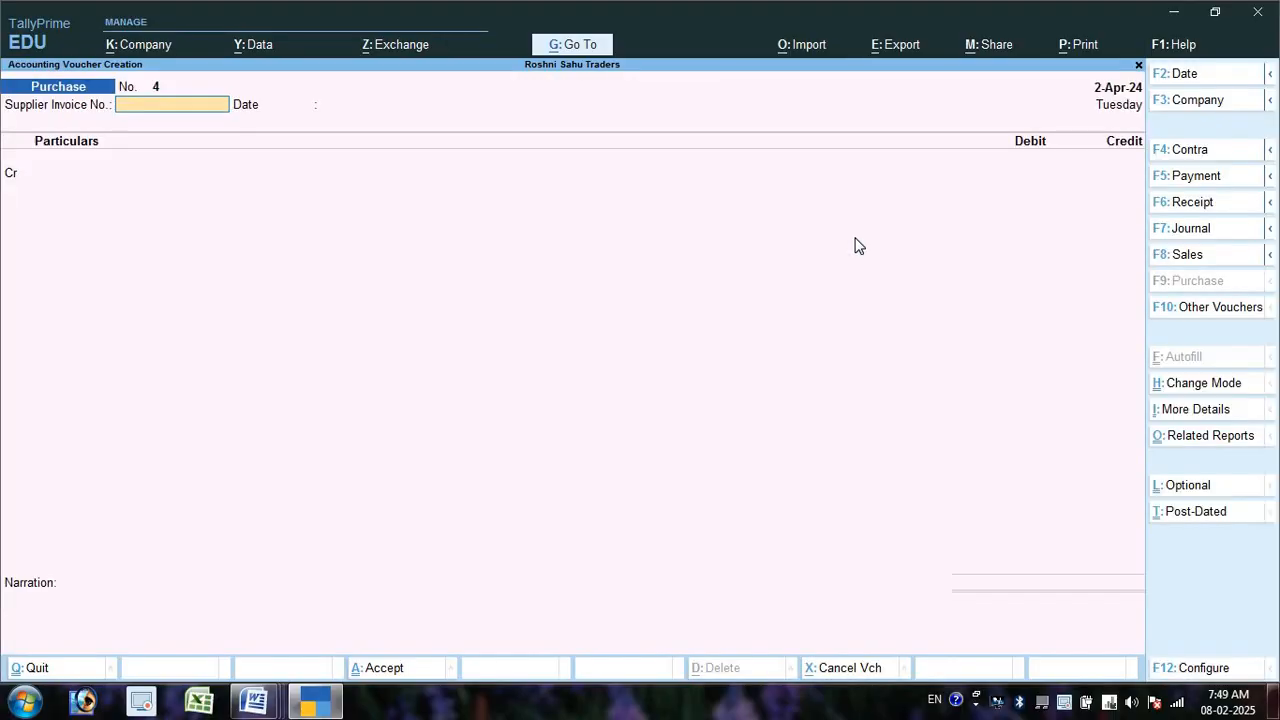
{"action": "key", "text": "Return"}
{"action": "key", "text": "Return"}
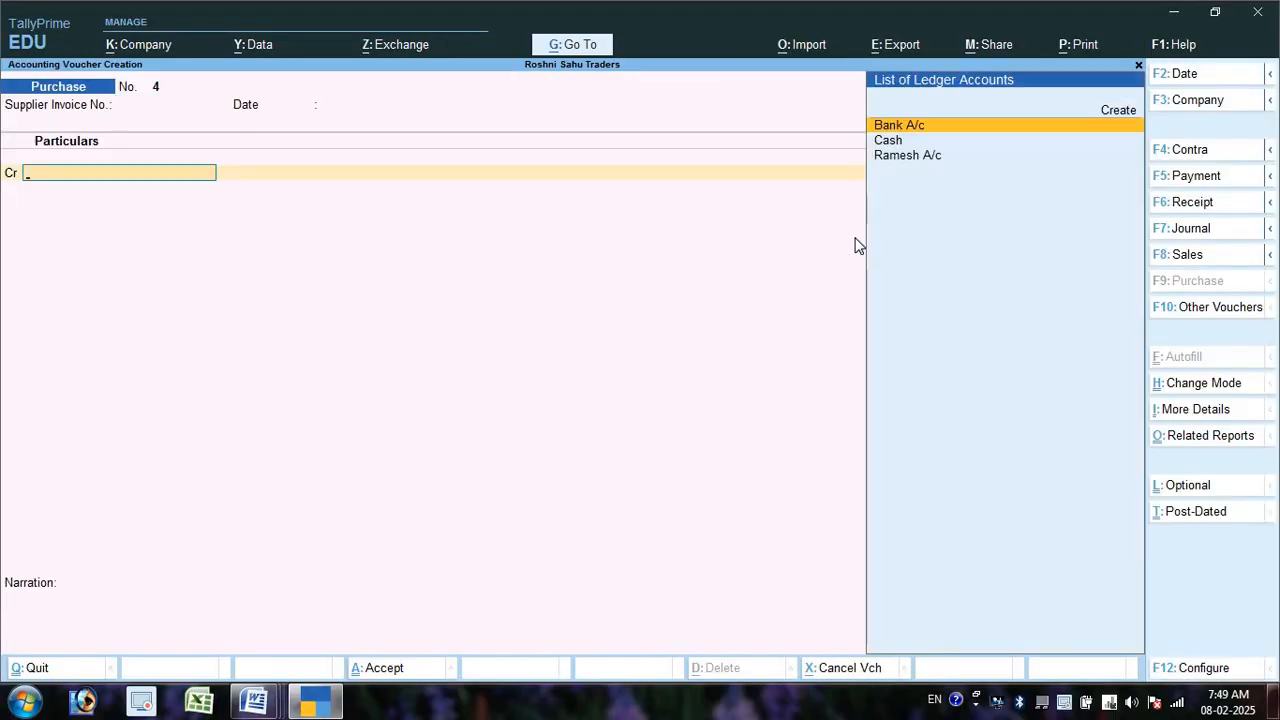
- Create the supplier ledger 'Suresh a/c' under Sundry Creditors
{"action": "key", "text": "Up"}
{"action": "key", "text": "Return"}
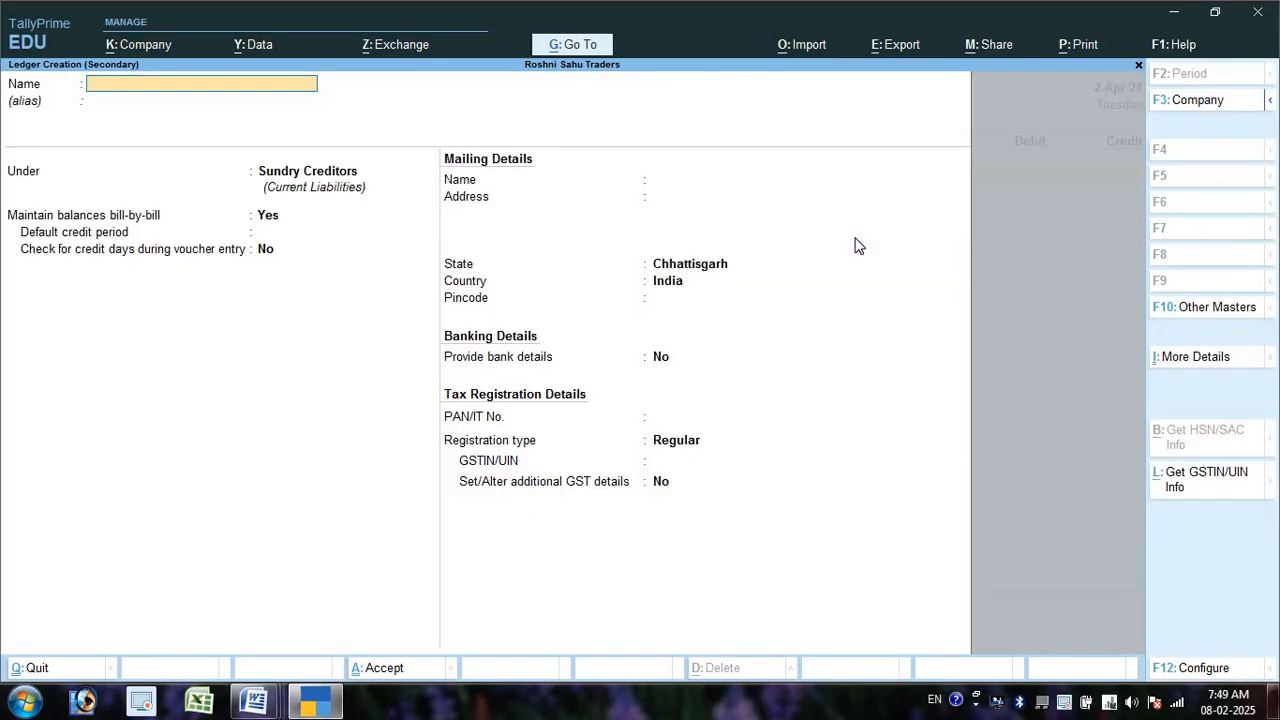
{"action": "type", "text": "Suresh a/c"}
{"action": "key", "text": "Return"}
{"action": "key", "text": "Return"}
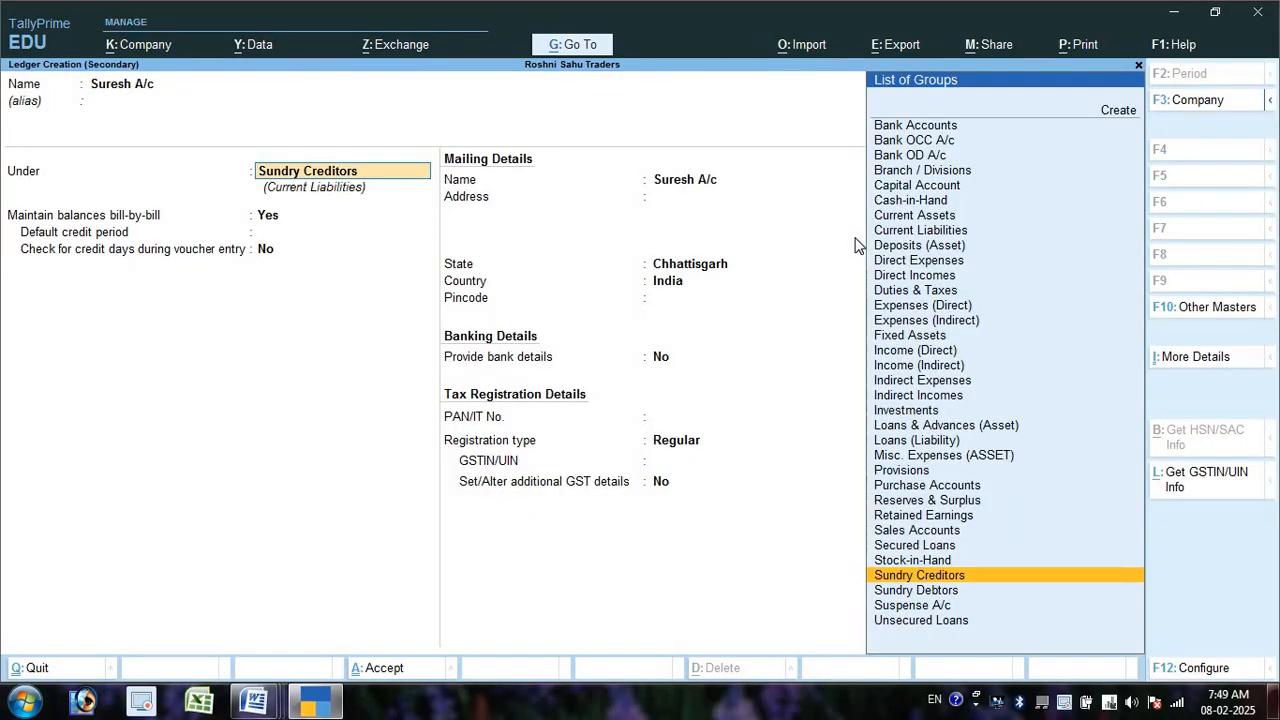
{"action": "key", "text": "ctrl+a"}
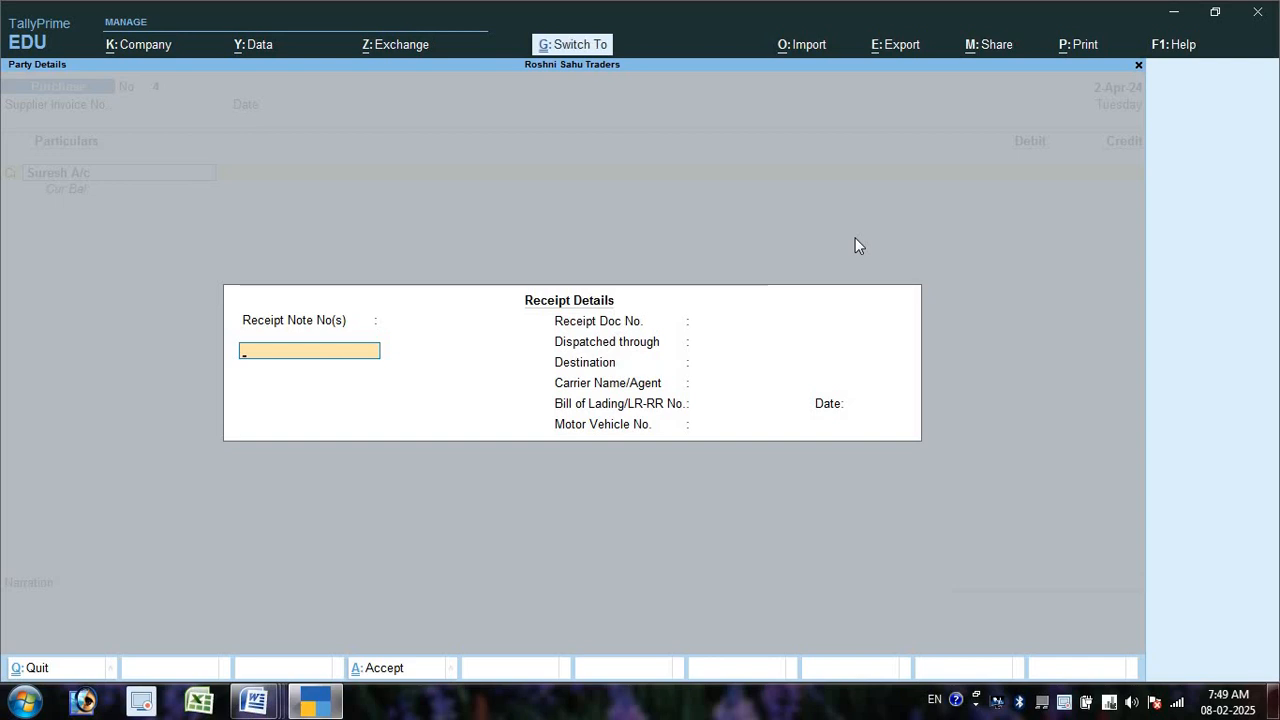
{"action": "key", "text": "ctrl+a"}
{"action": "key", "text": "ctrl+a"}
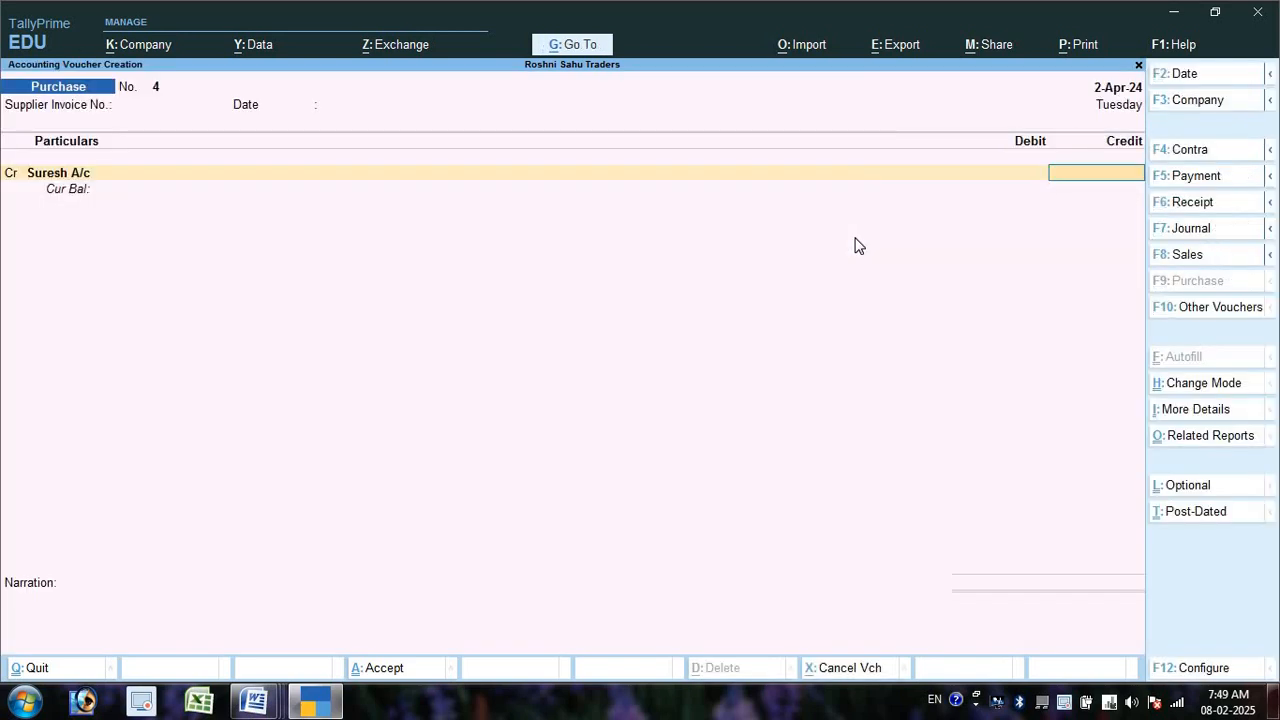
- Credit Suresh A/c 50,000 as new ref 4 against Purchase A/c and save the voucher
{"action": "type", "text": "50000"}
{"action": "key", "text": "Return"}
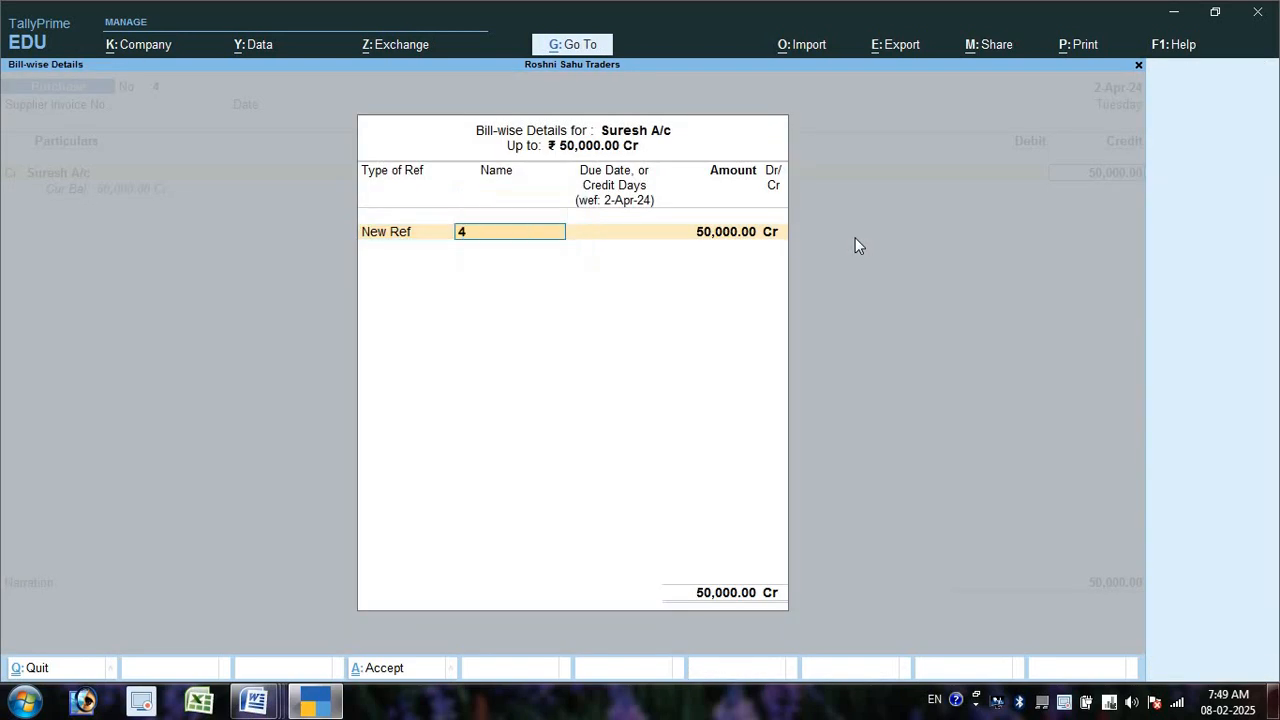
{"action": "key", "text": "Return"}
{"action": "key", "text": "Return"}
{"action": "key", "text": "Return"}
{"action": "key", "text": "Return"}
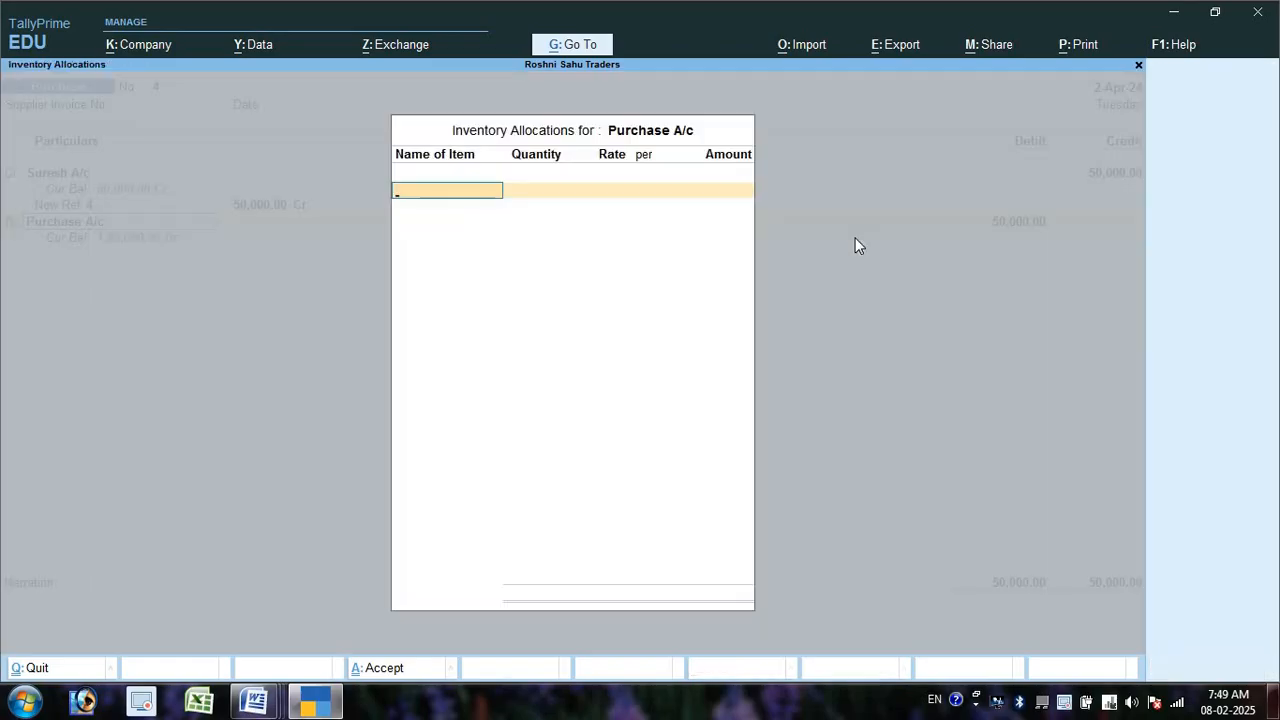
{"action": "key", "text": "Return"}
{"action": "key", "text": "Return"}
{"action": "key", "text": "Return"}
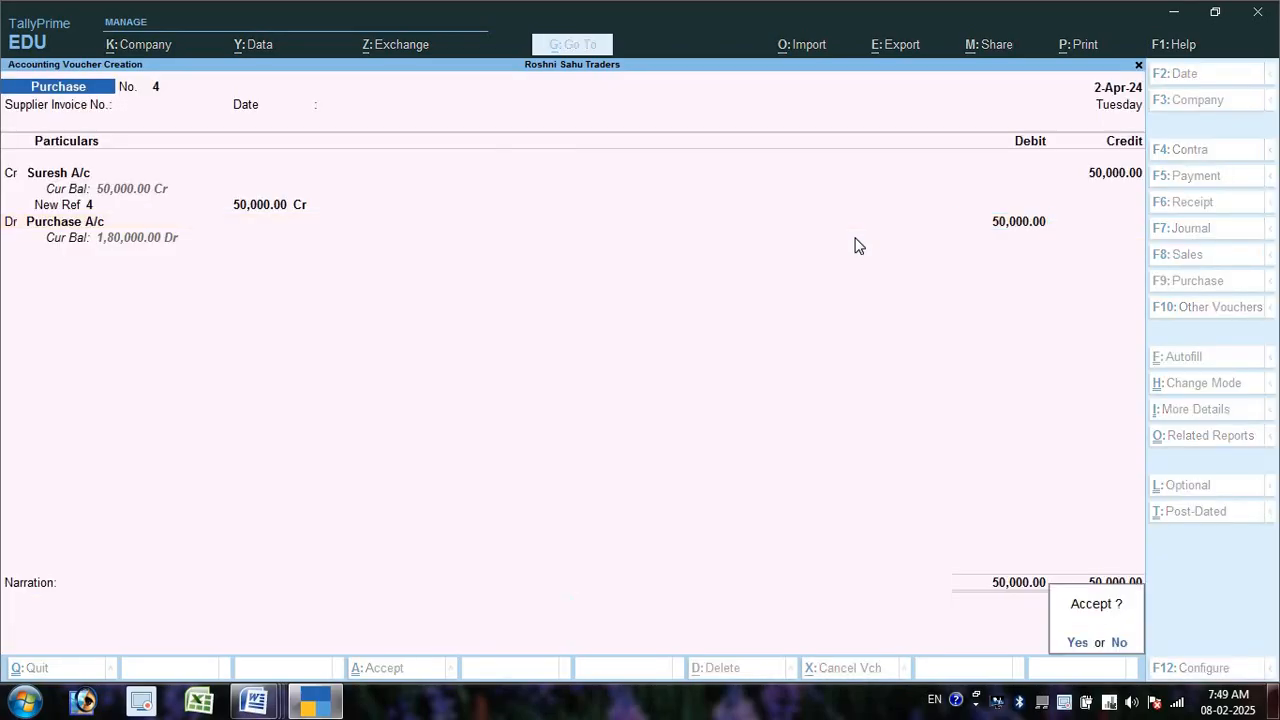
{"action": "key", "text": "Return"}
{"action": "key", "text": "alt+Tab"}
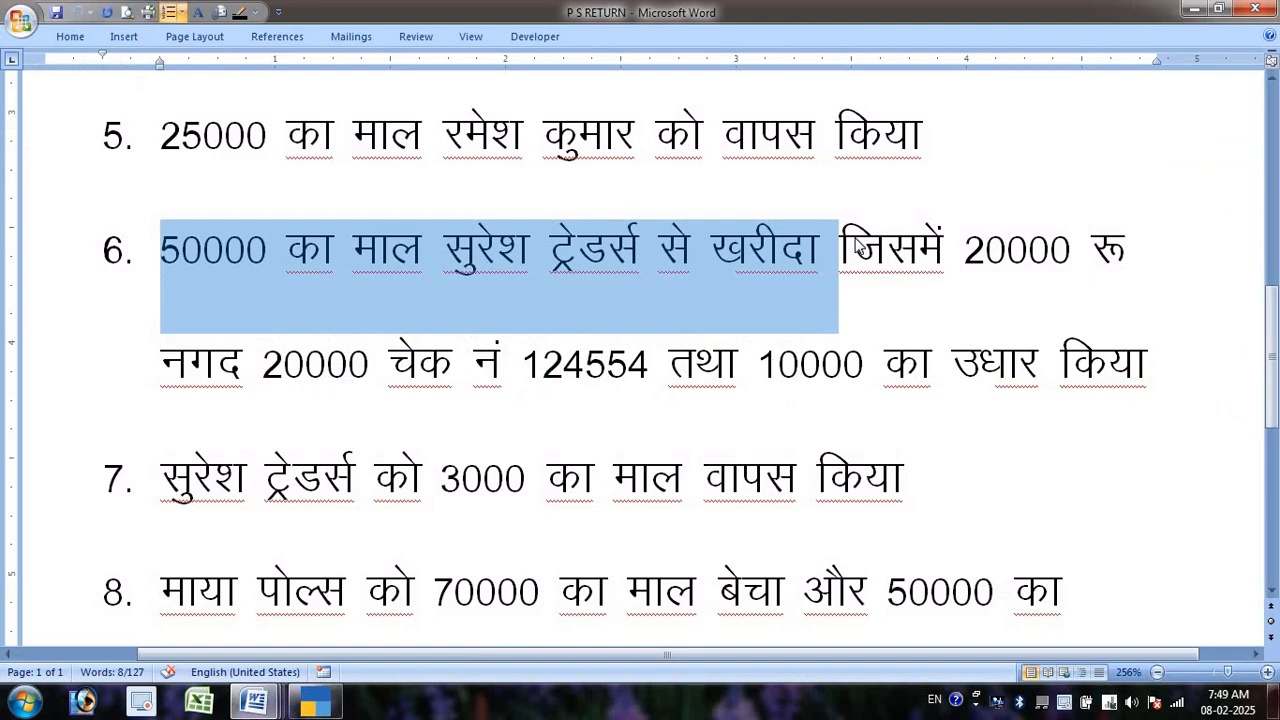
- Check the 20000 cash amount and cheque number in Word item 6, then return to TallyPrime
{"action": "double_click", "coordinate": [972, 252]}
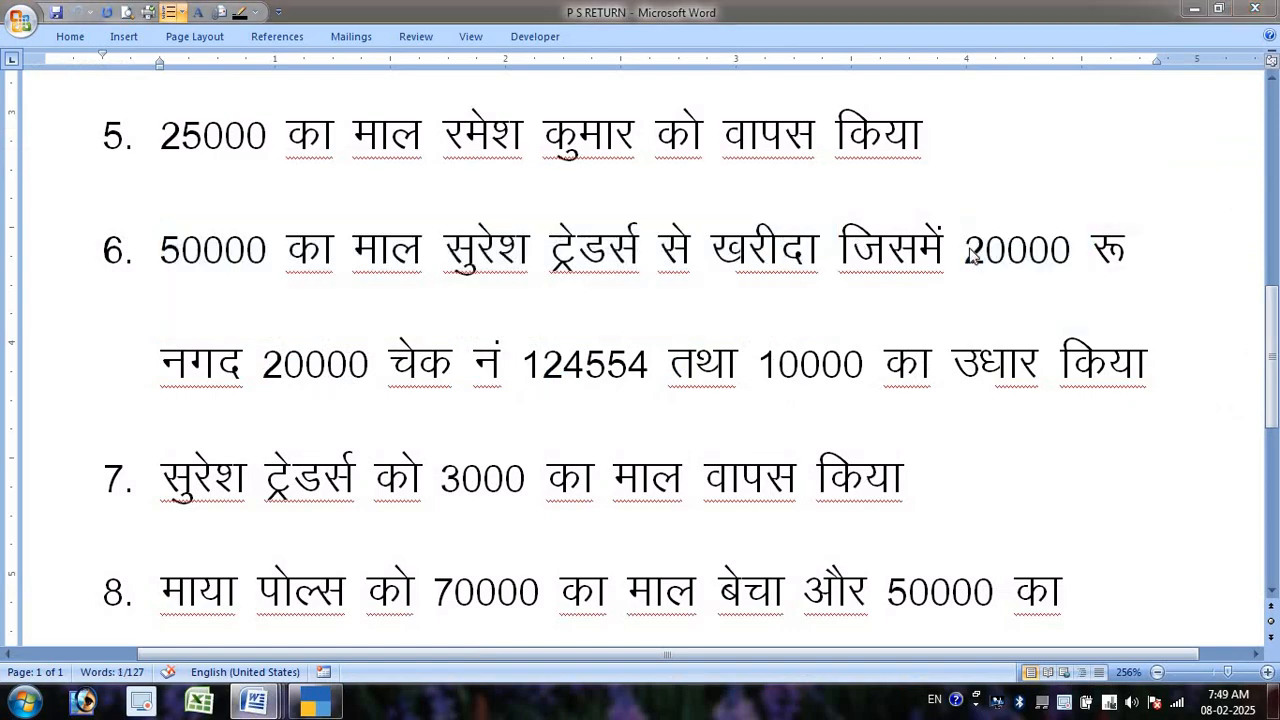
{"action": "key", "text": "alt+Tab"}
{"action": "double_click", "coordinate": [608, 368]}
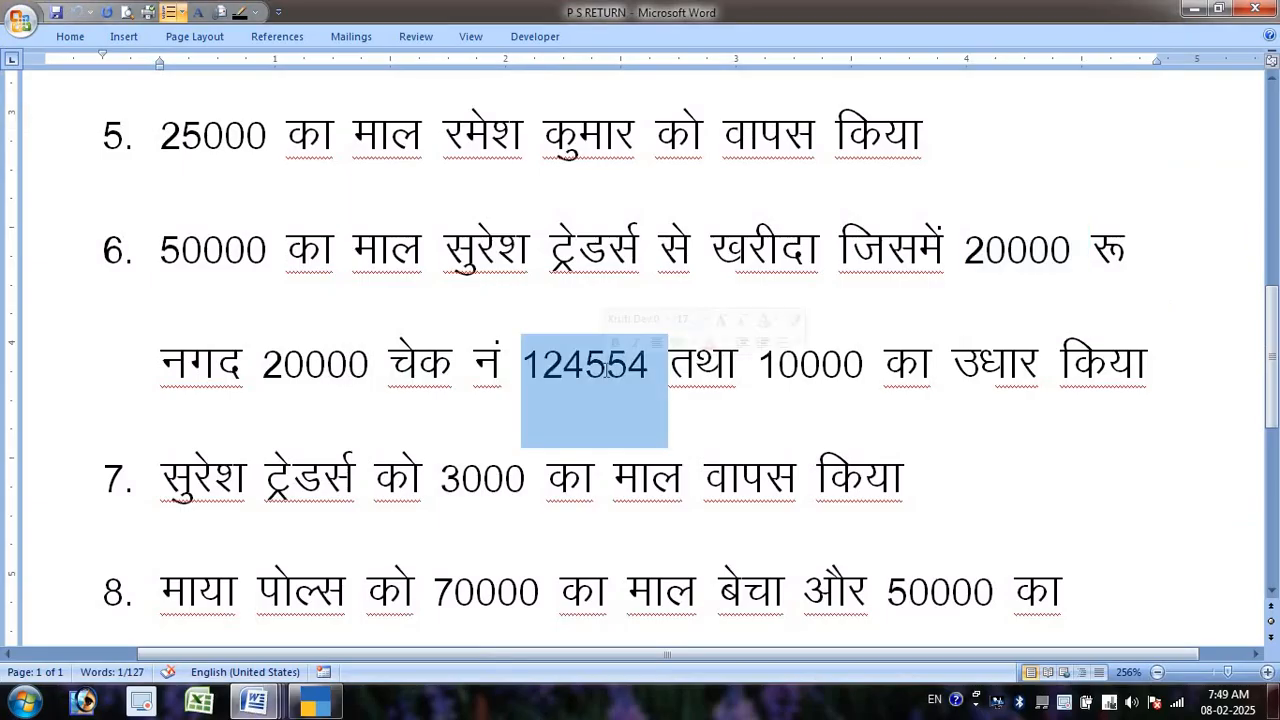
{"action": "key", "text": "alt+Tab"}
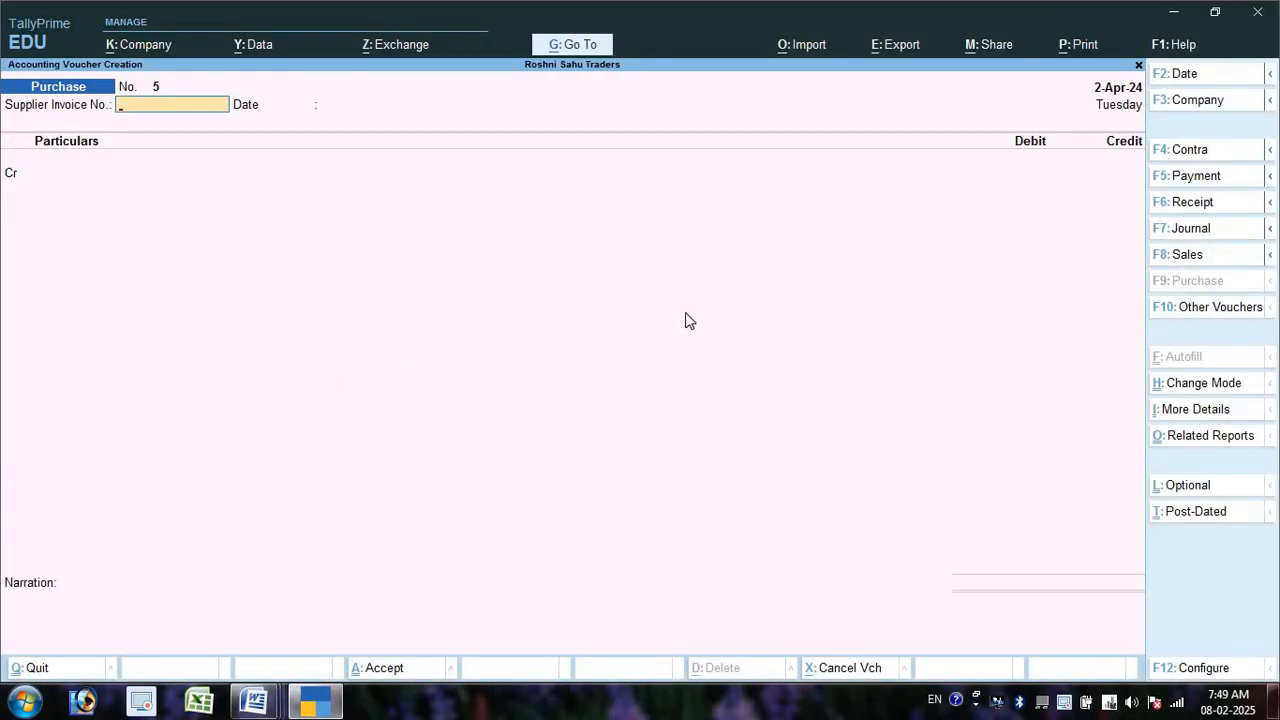
- Start a payment voucher debiting the supplier 20,000 against bill 4, with Cash credited
{"action": "key", "text": "F5"}
{"action": "key", "text": "Down"}
{"action": "key", "text": "Down"}
{"action": "key", "text": "Down"}
{"action": "key", "text": "Down"}
{"action": "key", "text": "Down"}
{"action": "key", "text": "Down"}
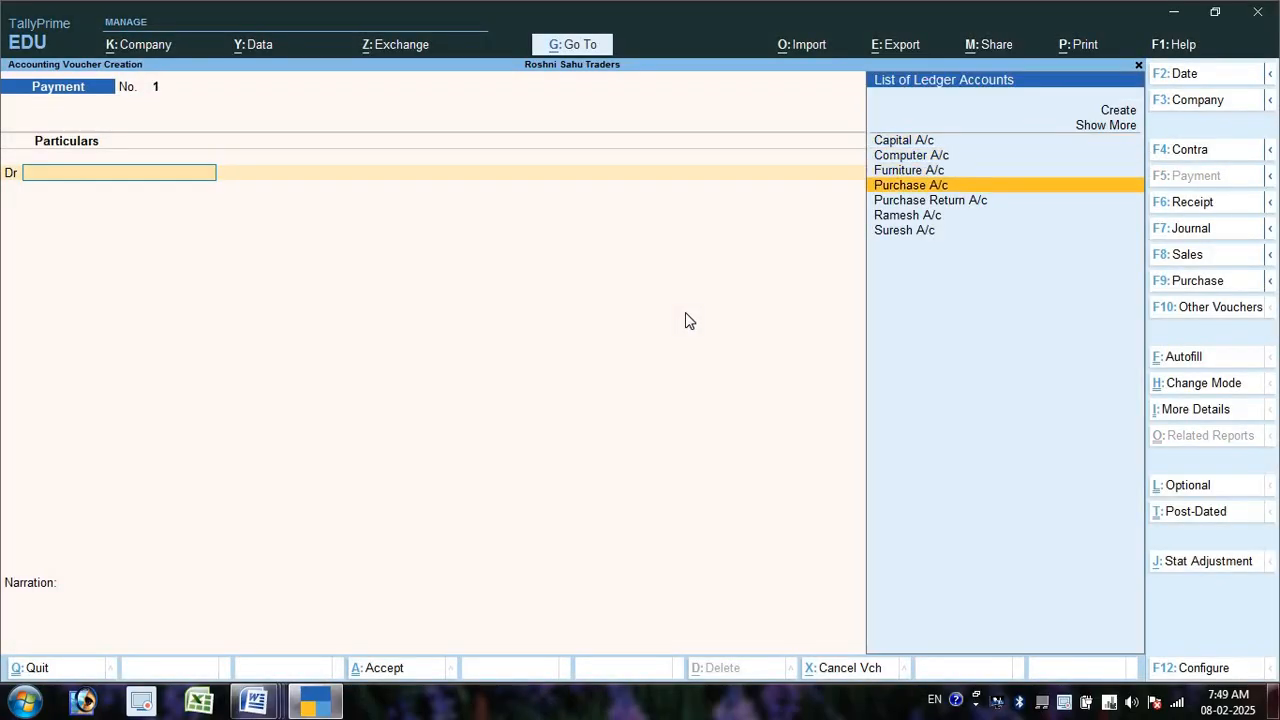
{"action": "key", "text": "Return"}
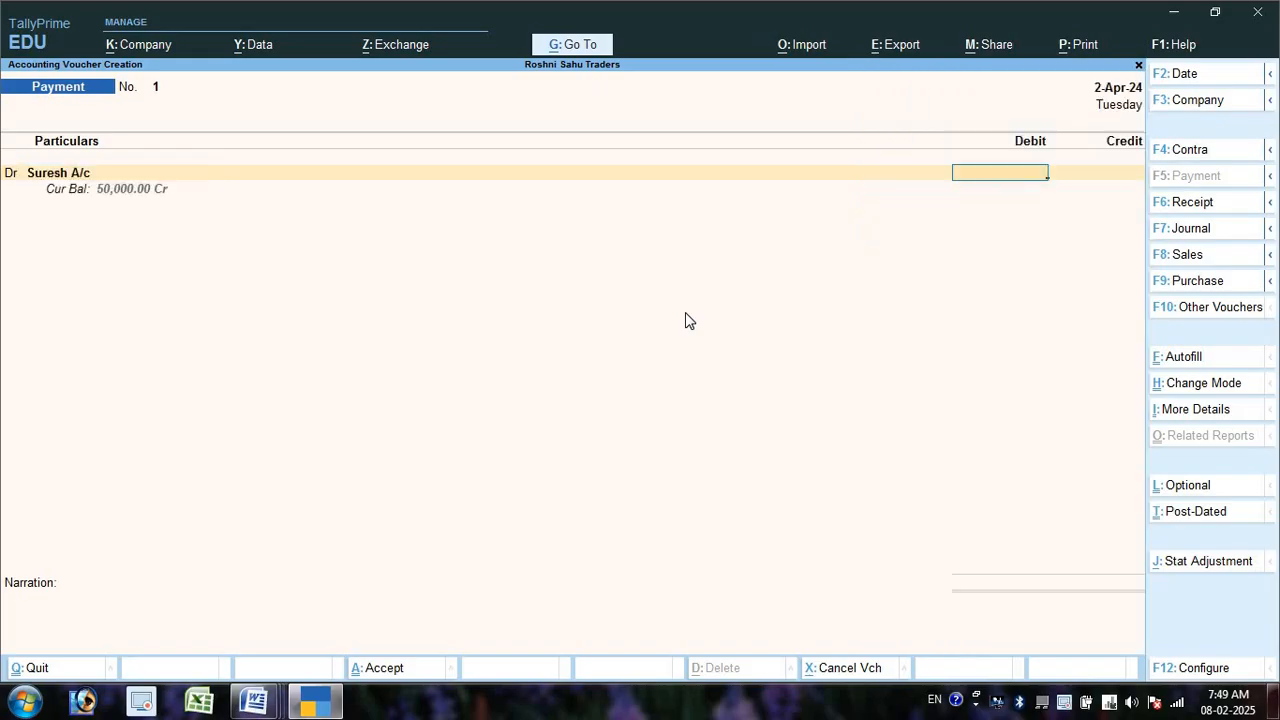
{"action": "type", "text": "20000"}
{"action": "key", "text": "Return"}
{"action": "key", "text": "Return"}
{"action": "key", "text": "Return"}
{"action": "key", "text": "Return"}
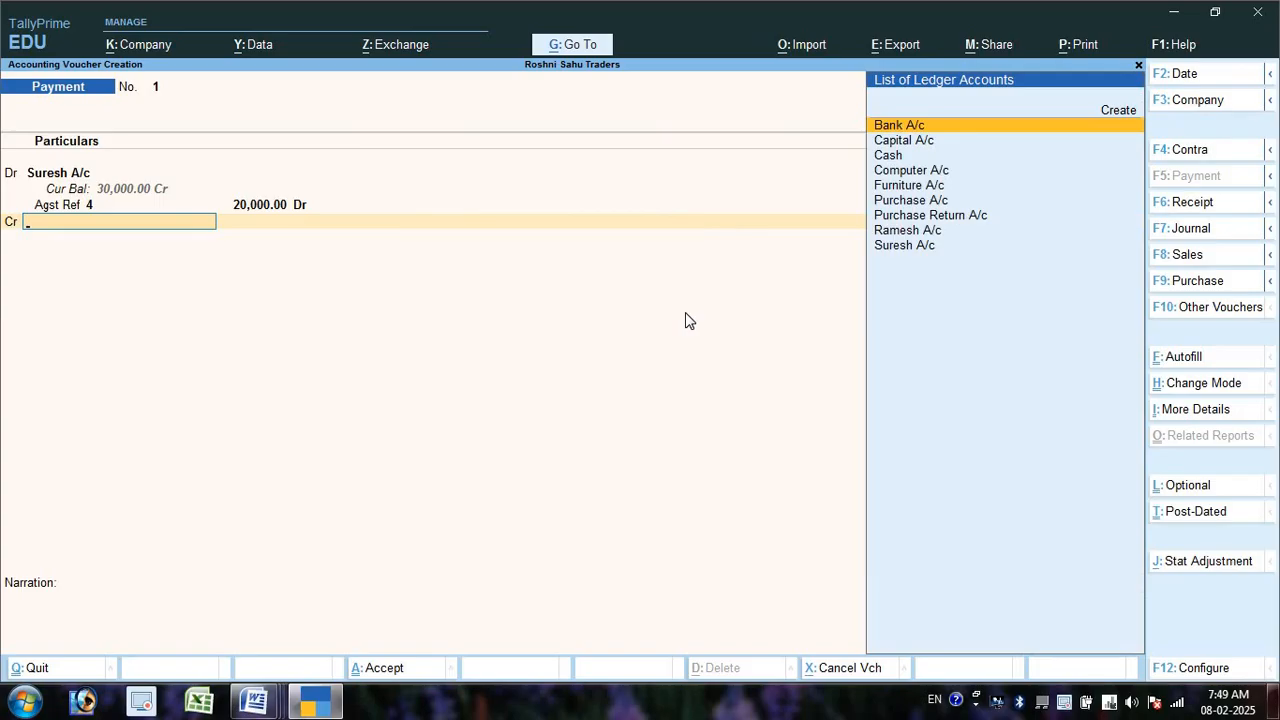
{"action": "key", "text": "Down"}
{"action": "key", "text": "Down"}
{"action": "key", "text": "Return"}
{"action": "key", "text": "Return"}
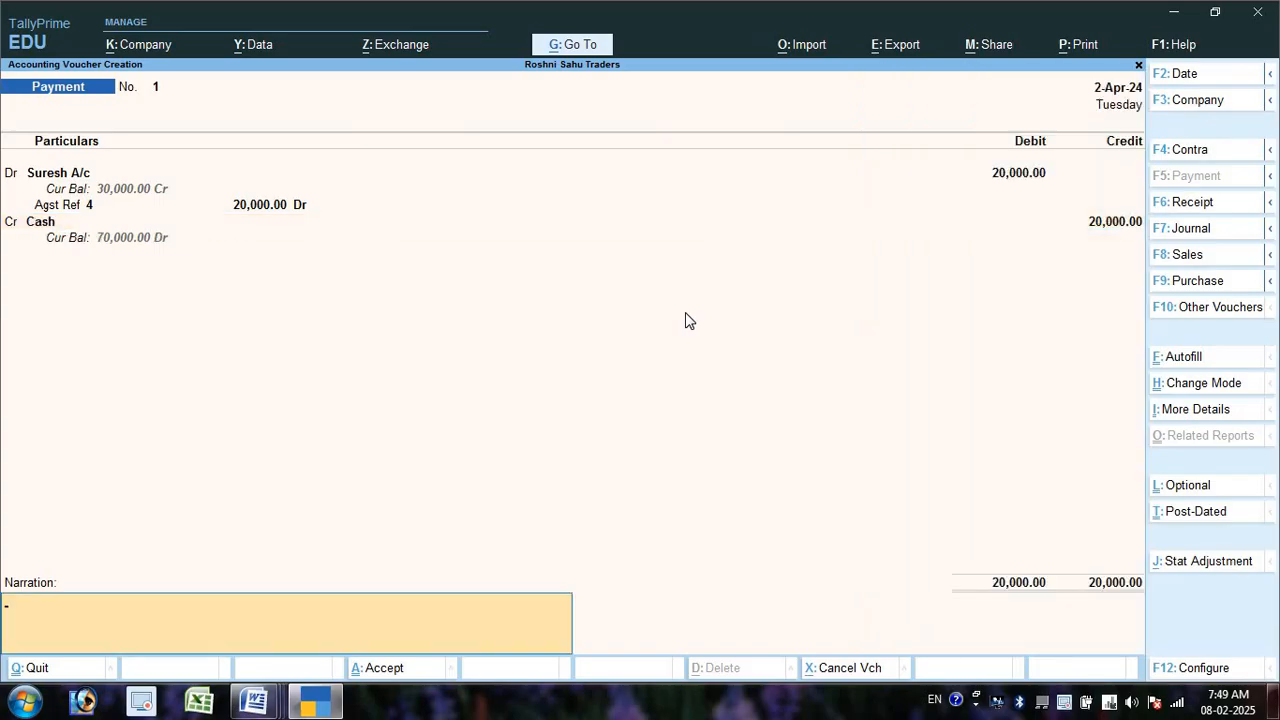
{"action": "key", "text": "Return"}
{"action": "key", "text": "Return"}
- Reselect Suresh A/c as the debit ledger and re-enter 20,000 against bill 4
{"action": "key", "text": "BackSpace"}
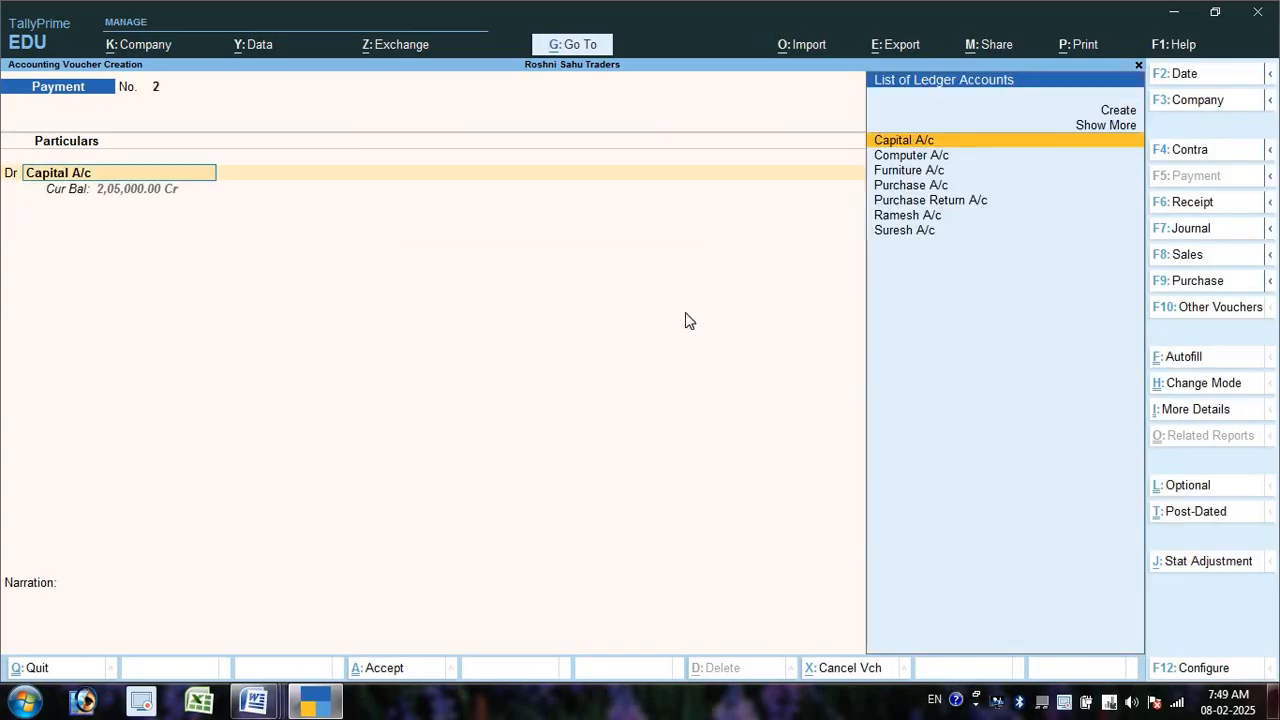
{"action": "key", "text": "Down"}
{"action": "key", "text": "Down"}
{"action": "key", "text": "Down"}
{"action": "key", "text": "Down"}
{"action": "key", "text": "Down"}
{"action": "key", "text": "Down"}
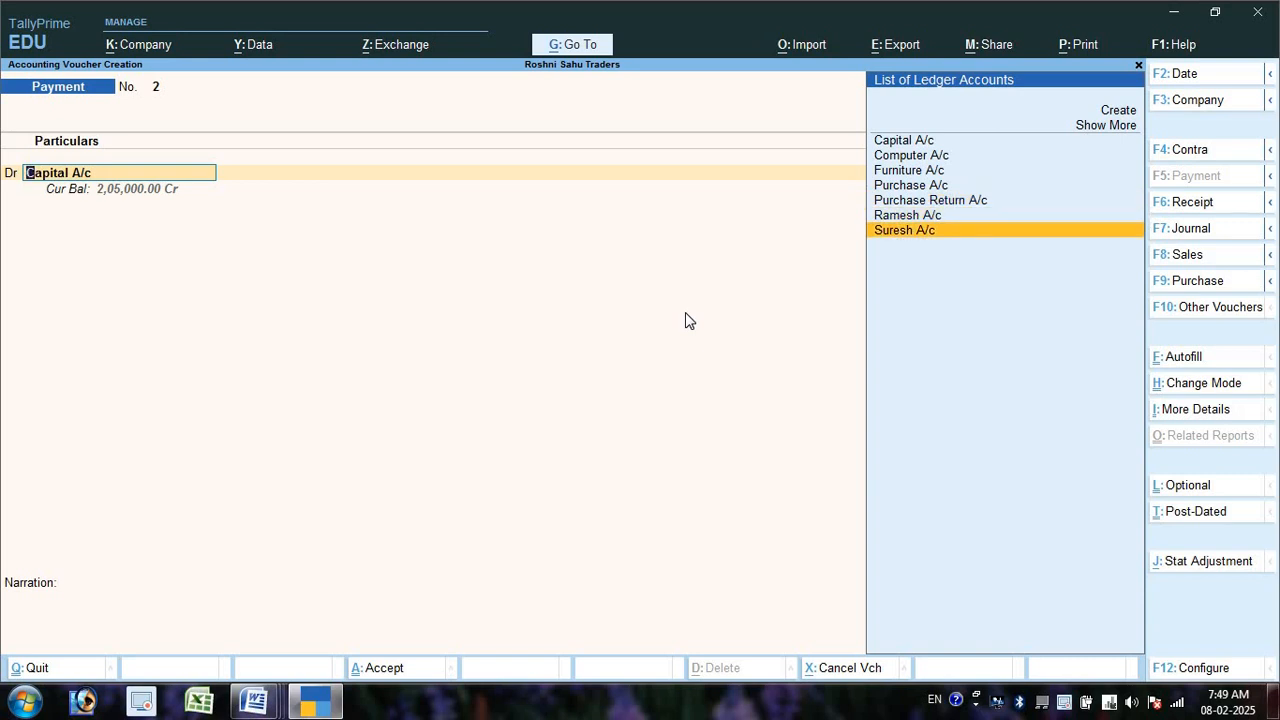
{"action": "key", "text": "Return"}
{"action": "type", "text": "20000"}
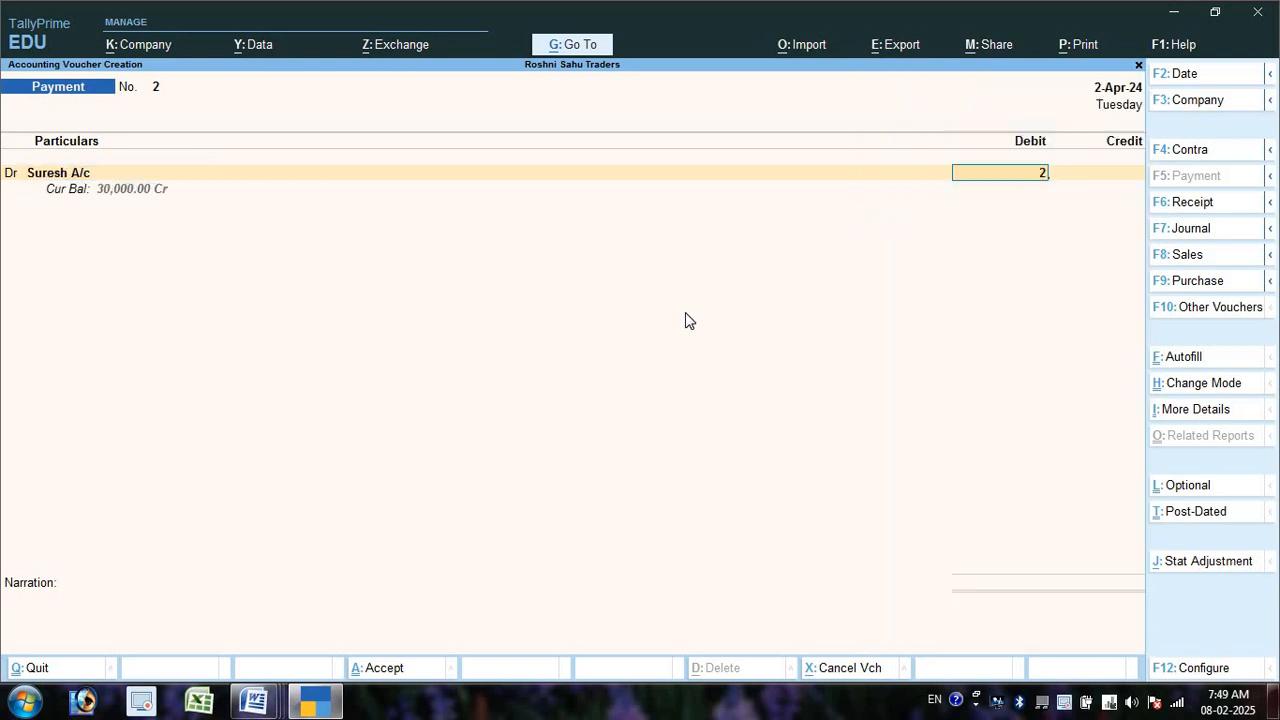
{"action": "key", "text": "Return"}
{"action": "key", "text": "Return"}
{"action": "key", "text": "Return"}
{"action": "key", "text": "Return"}
{"action": "key", "text": "Return"}
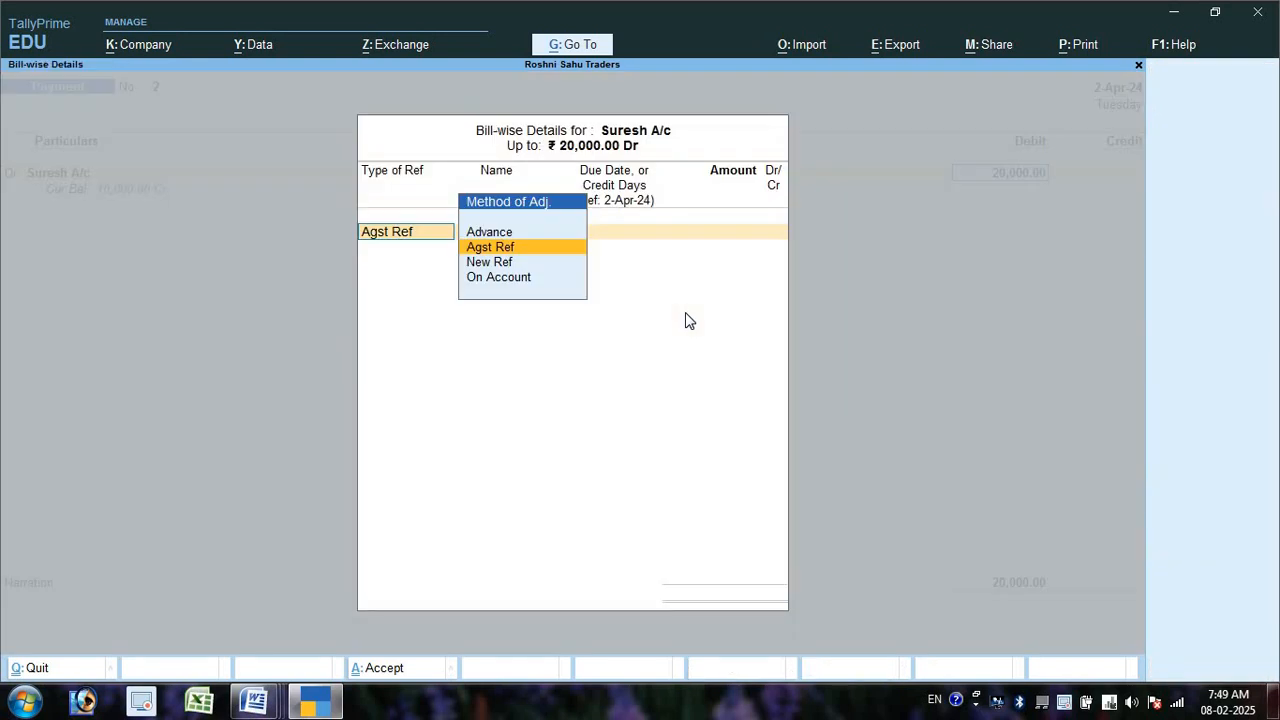
- Replace Cash with Bank A/c, enter cheque number 124554, and save Payment No. 2
{"action": "key", "text": "Return"}
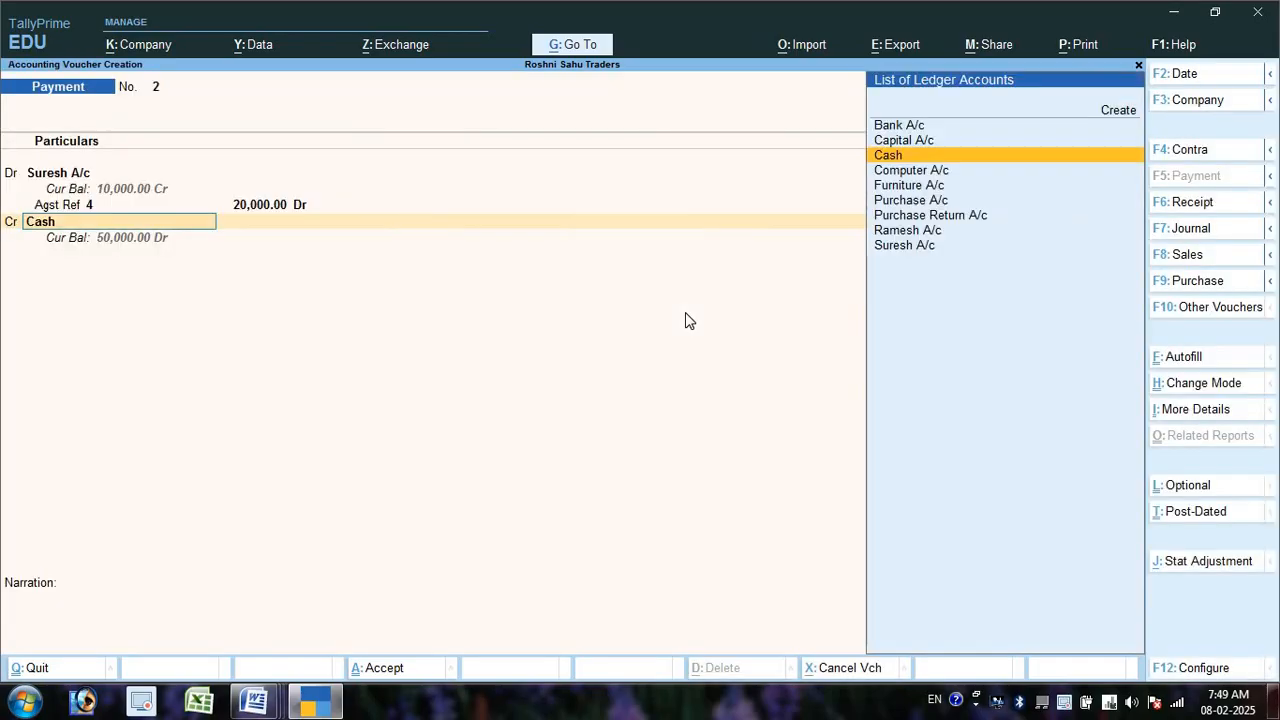
{"action": "type", "text": "An"}
{"action": "key", "text": "Return"}
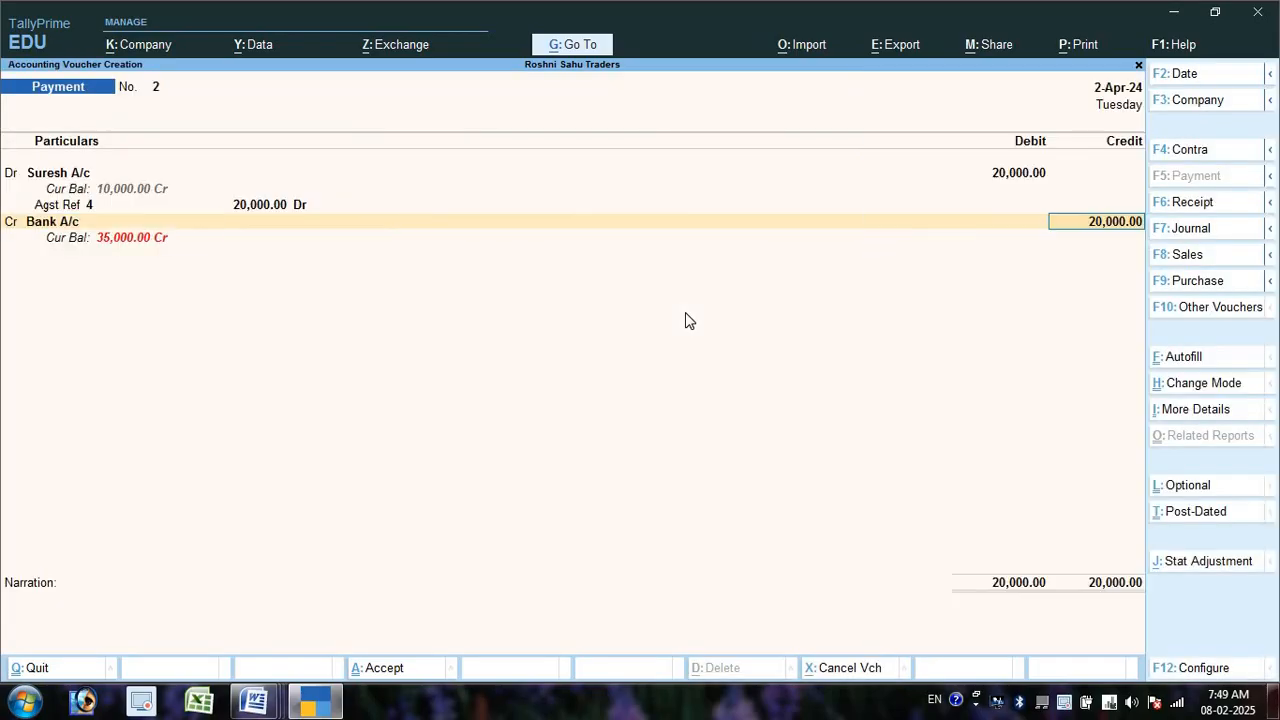
{"action": "key", "text": "Return"}
{"action": "key", "text": "Return"}
{"action": "key", "text": "Return"}
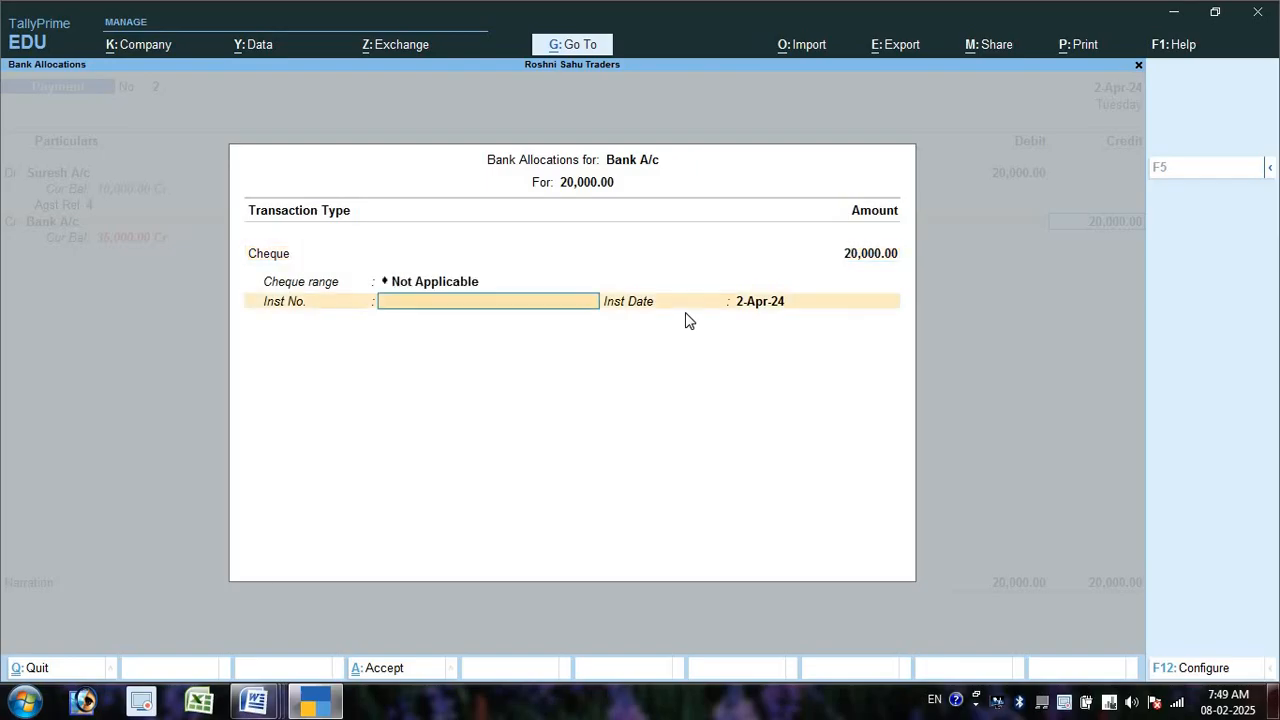
{"action": "type", "text": "124554"}
{"action": "key", "text": "Return"}
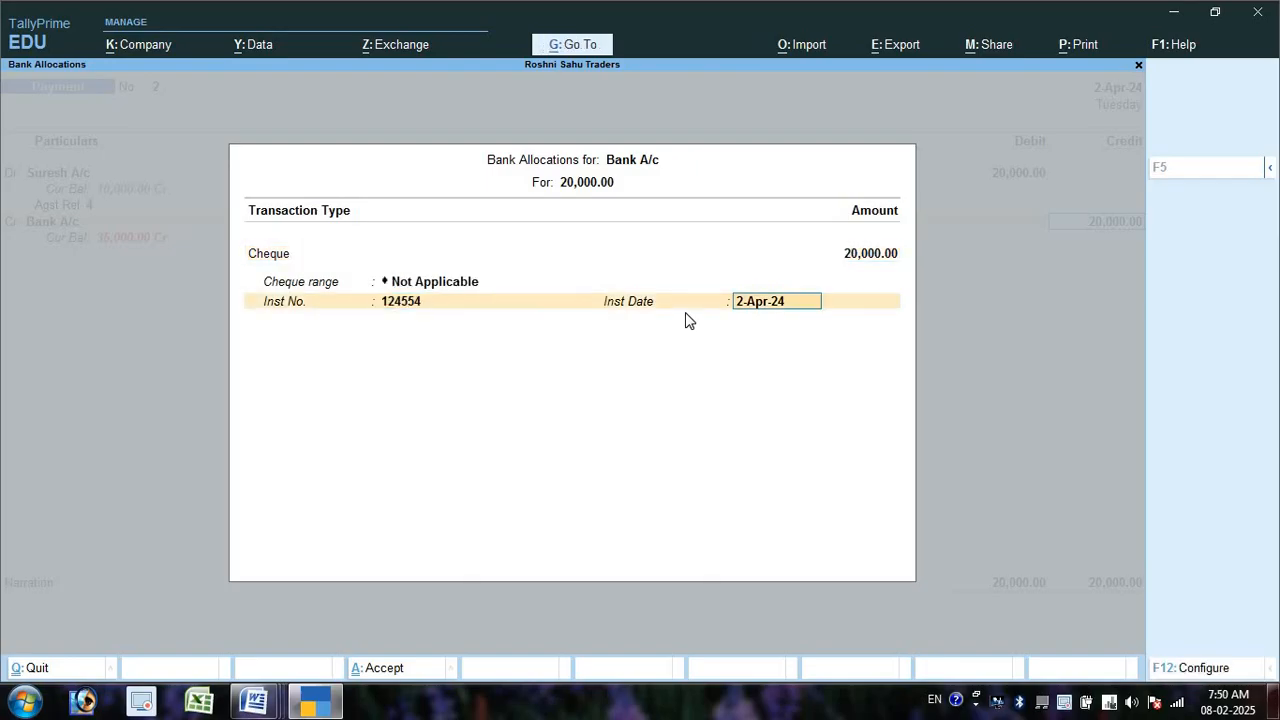
{"action": "key", "text": "Return"}
{"action": "key", "text": "Return"}
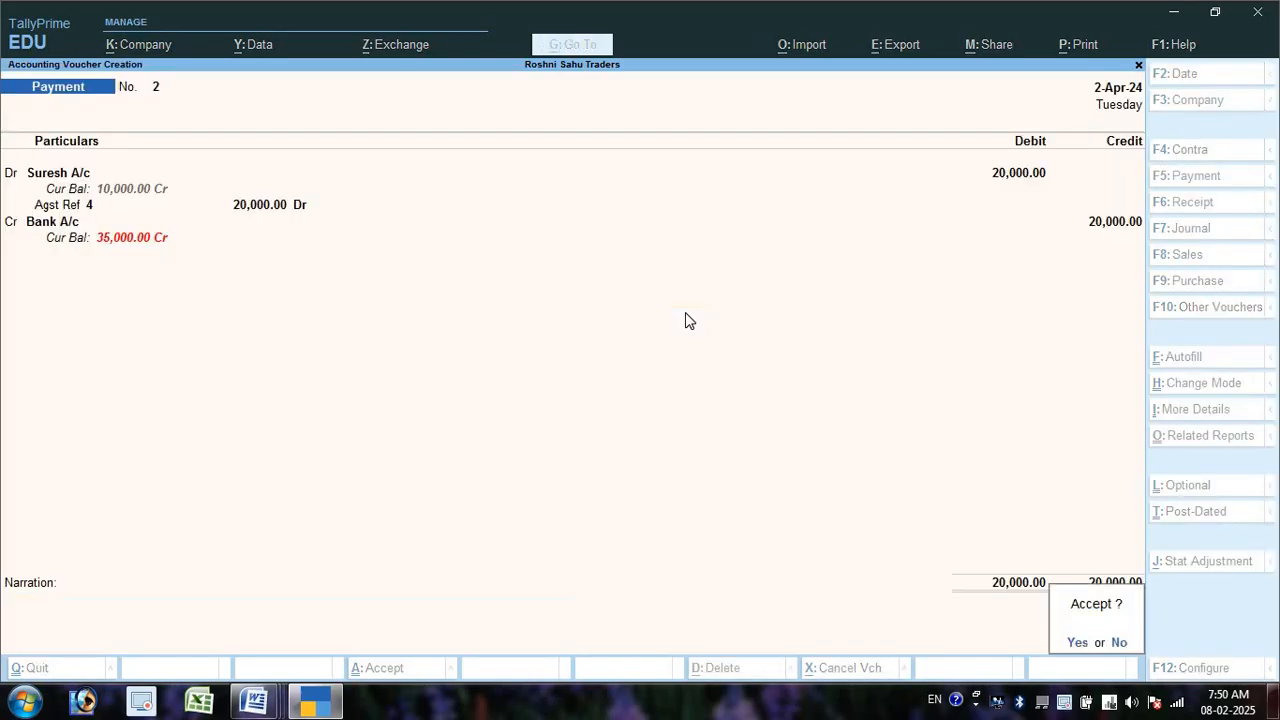
{"action": "key", "text": "Return"}
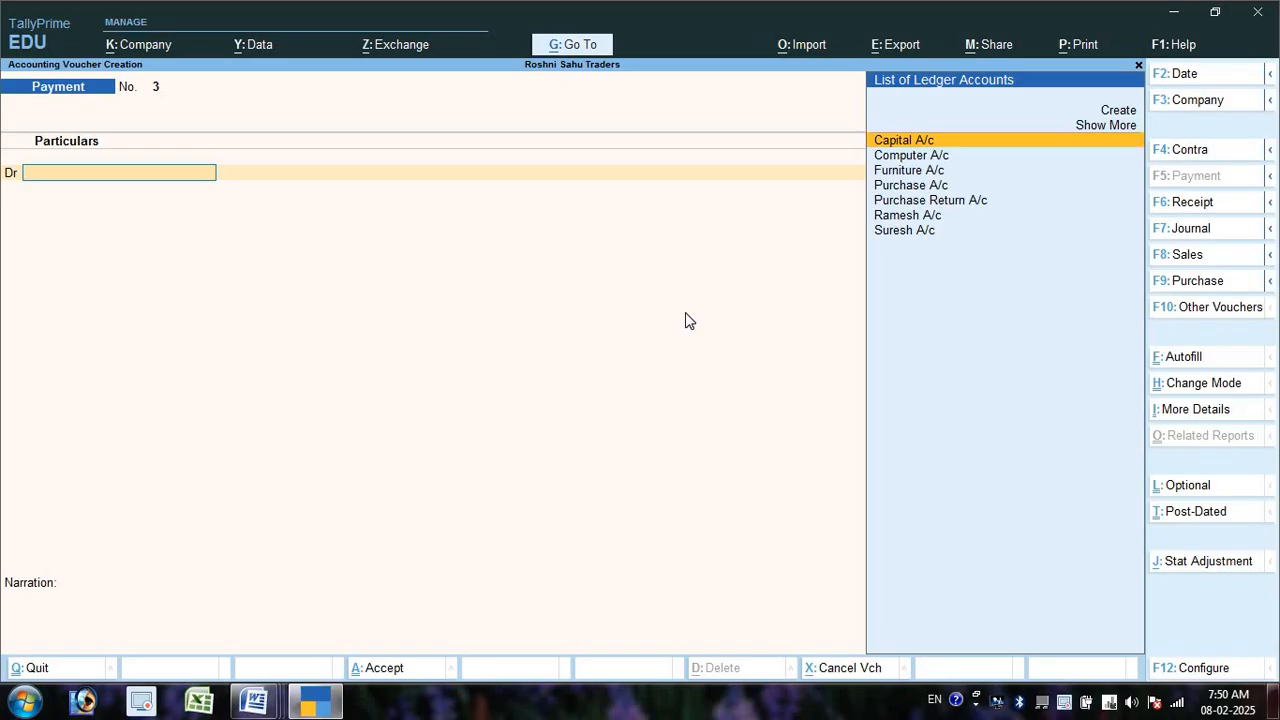
- Debit Suresh A/c on Payment No. 3, show alternate voucher keys, and switch to Word
{"action": "key", "text": "Down"}
{"action": "key", "text": "Down"}
{"action": "key", "text": "Down"}
{"action": "key", "text": "Down"}
{"action": "key", "text": "Down"}
{"action": "key", "text": "Down"}
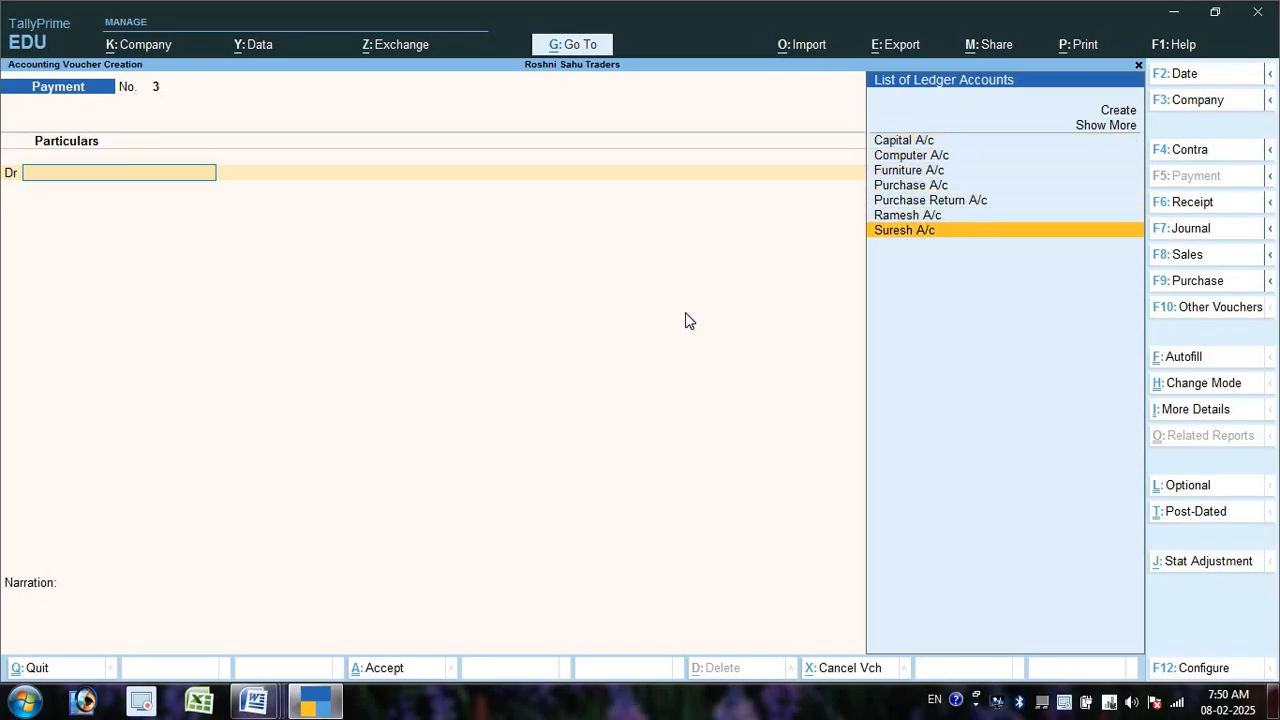
{"action": "key", "text": "Return"}
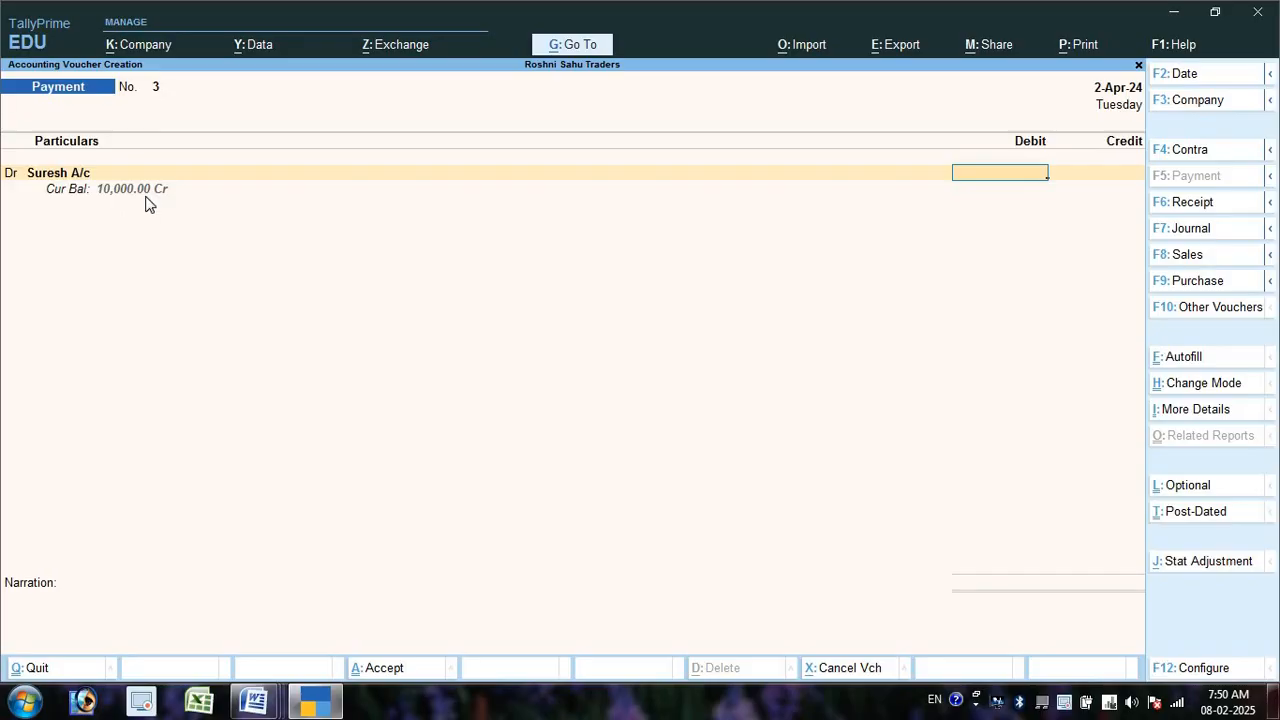
{"action": "key", "text": "alt"}
{"action": "key", "text": "alt+Tab"}
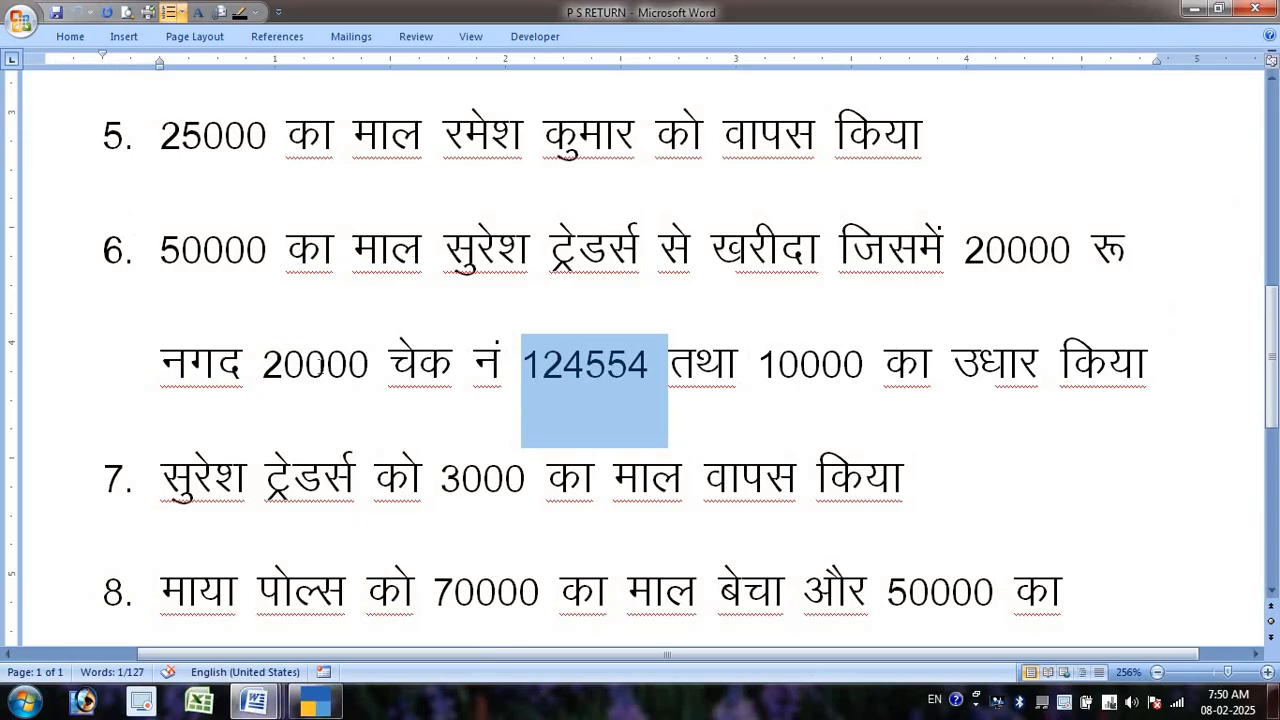
- Review the 10000 credit in item 6 and the 3000 goods return in item 7
{"action": "left_click_drag", "start_coordinate": [754, 362], "coordinate": [1205, 364]}
{"action": "scroll", "coordinate": [668, 380], "scroll_direction": "down", "scroll_amount": 2}
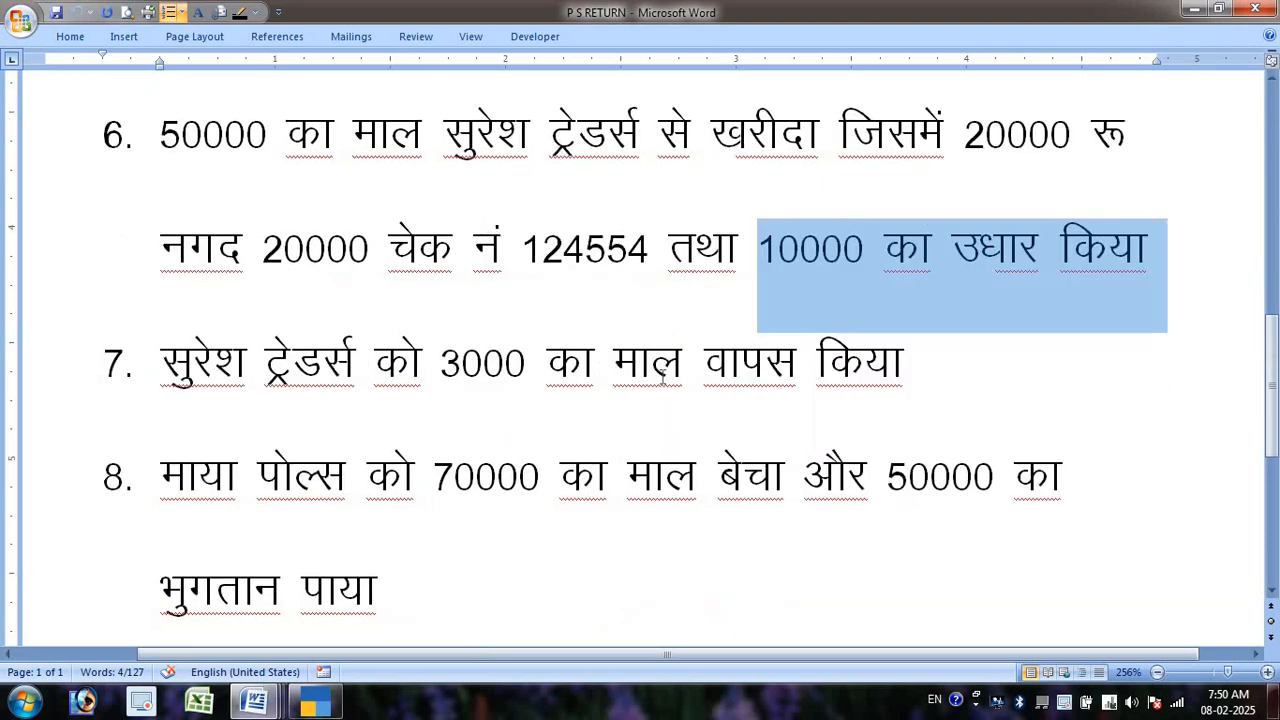
{"action": "left_click_drag", "start_coordinate": [166, 248], "coordinate": [954, 249]}
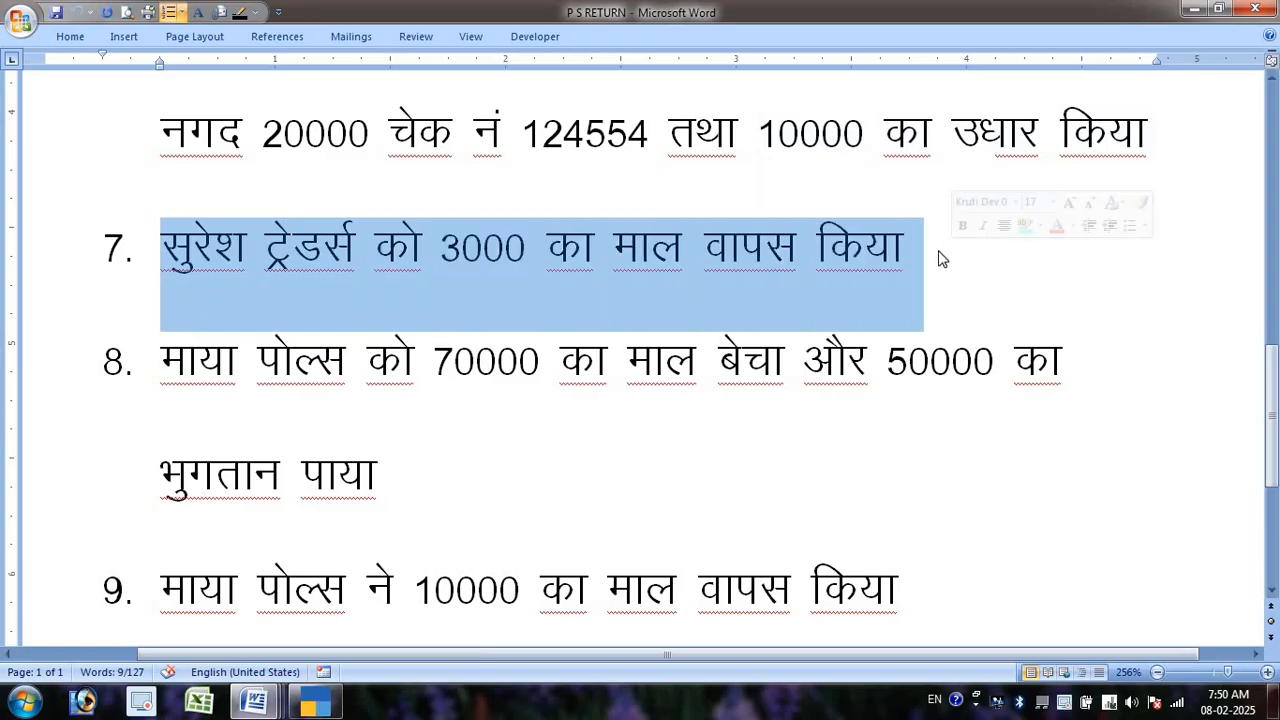
{"action": "key", "text": "alt+Tab"}
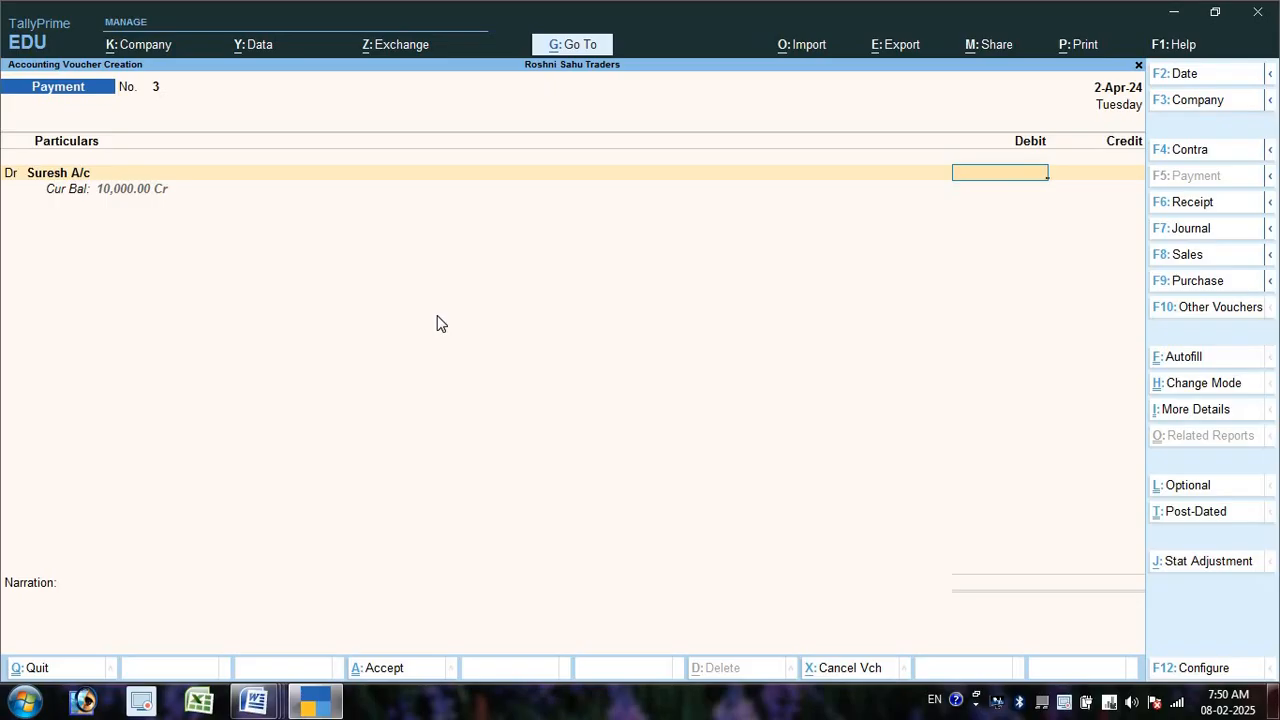
- Change the voucher to a Debit Note with Suresh A/c as the debit ledger
{"action": "key", "text": "alt"}
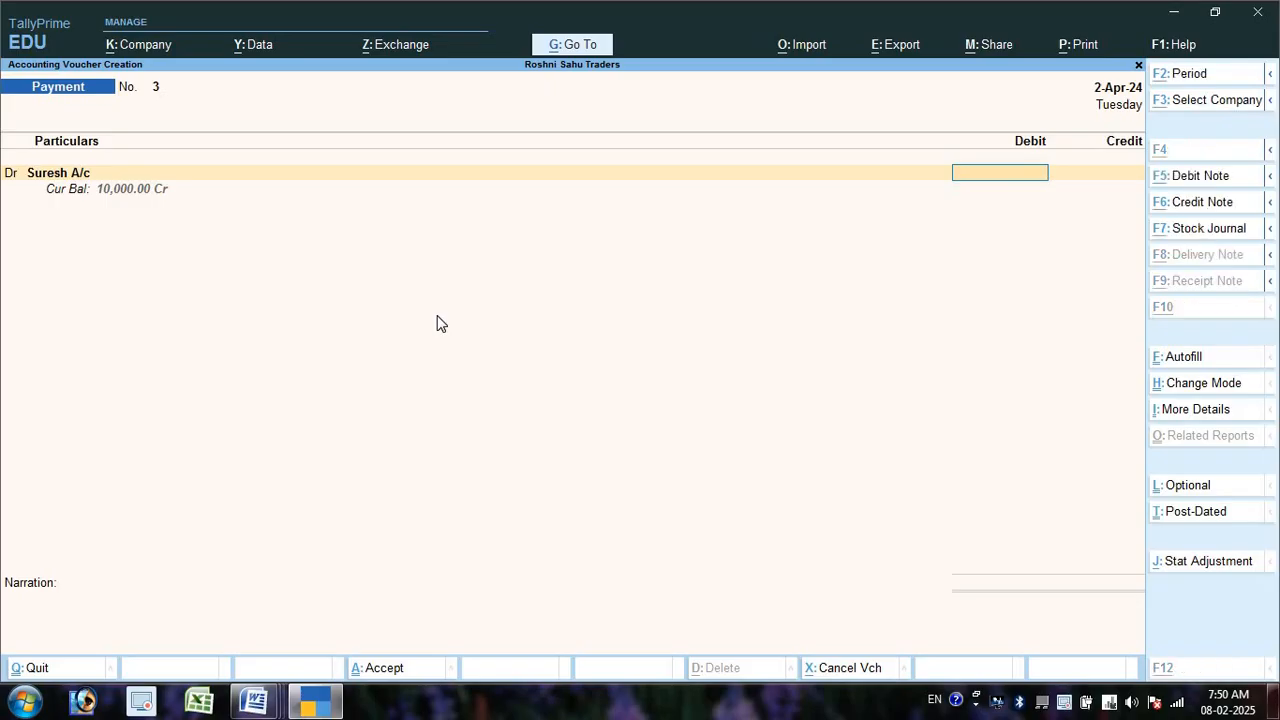
{"action": "key", "text": "alt+F5"}
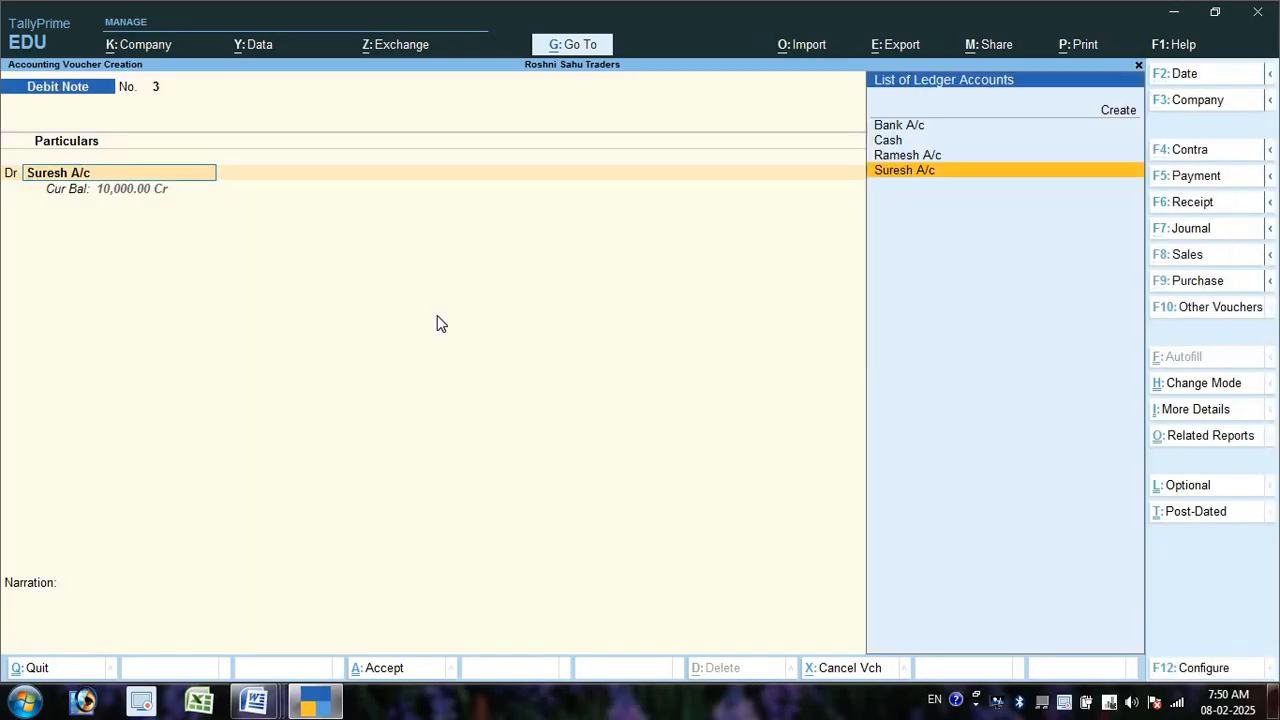
{"action": "key", "text": "Return"}
{"action": "key", "text": "Return"}
{"action": "key", "text": "Return"}
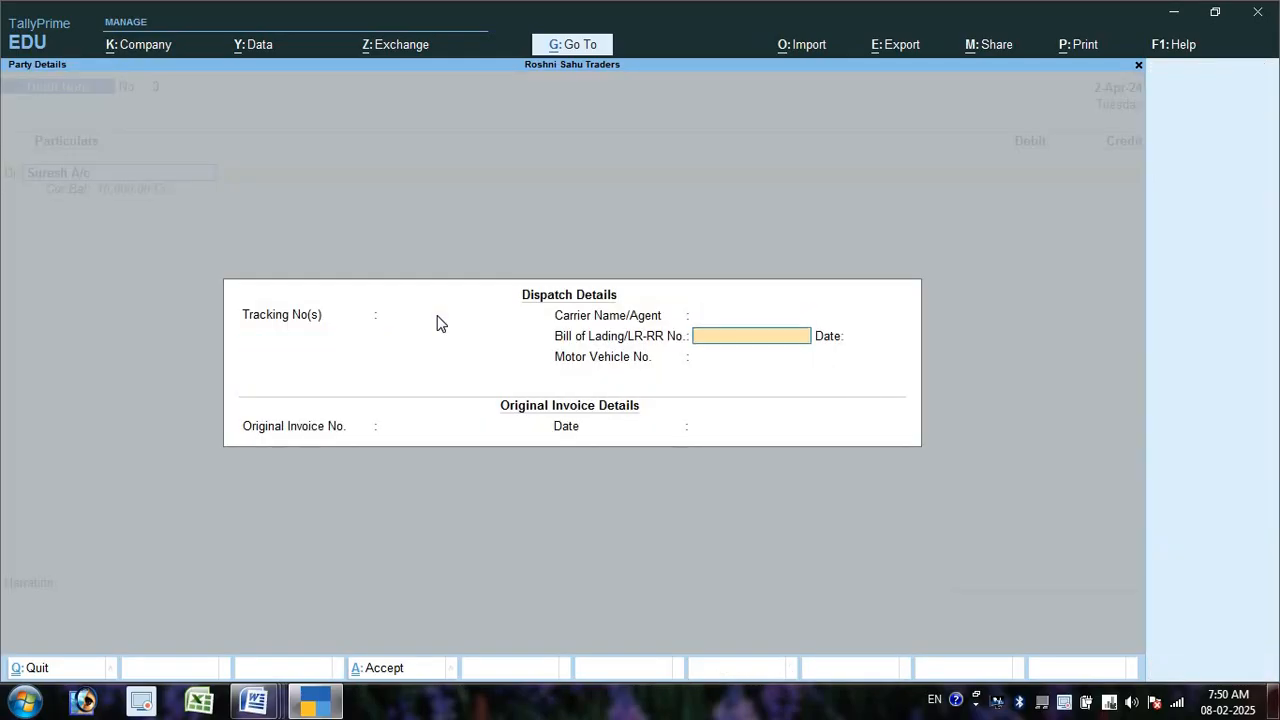
{"action": "key", "text": "ctrl+a"}
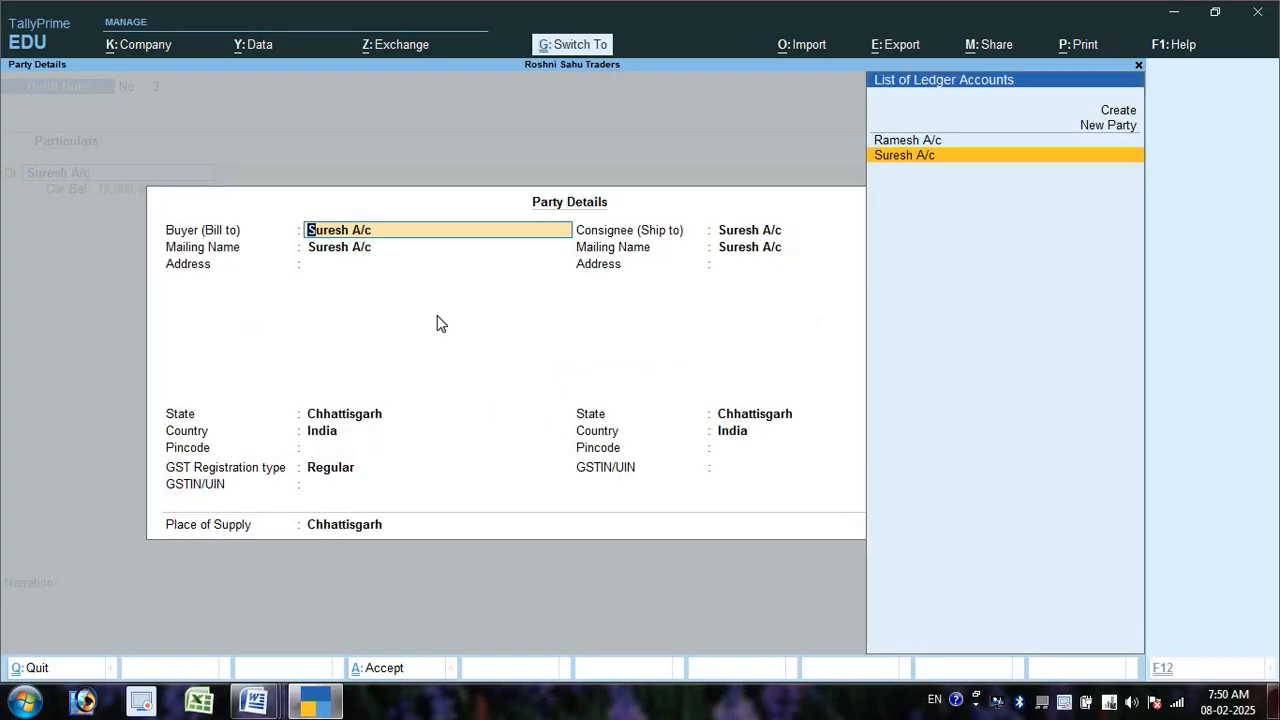
{"action": "key", "text": "ctrl+a"}
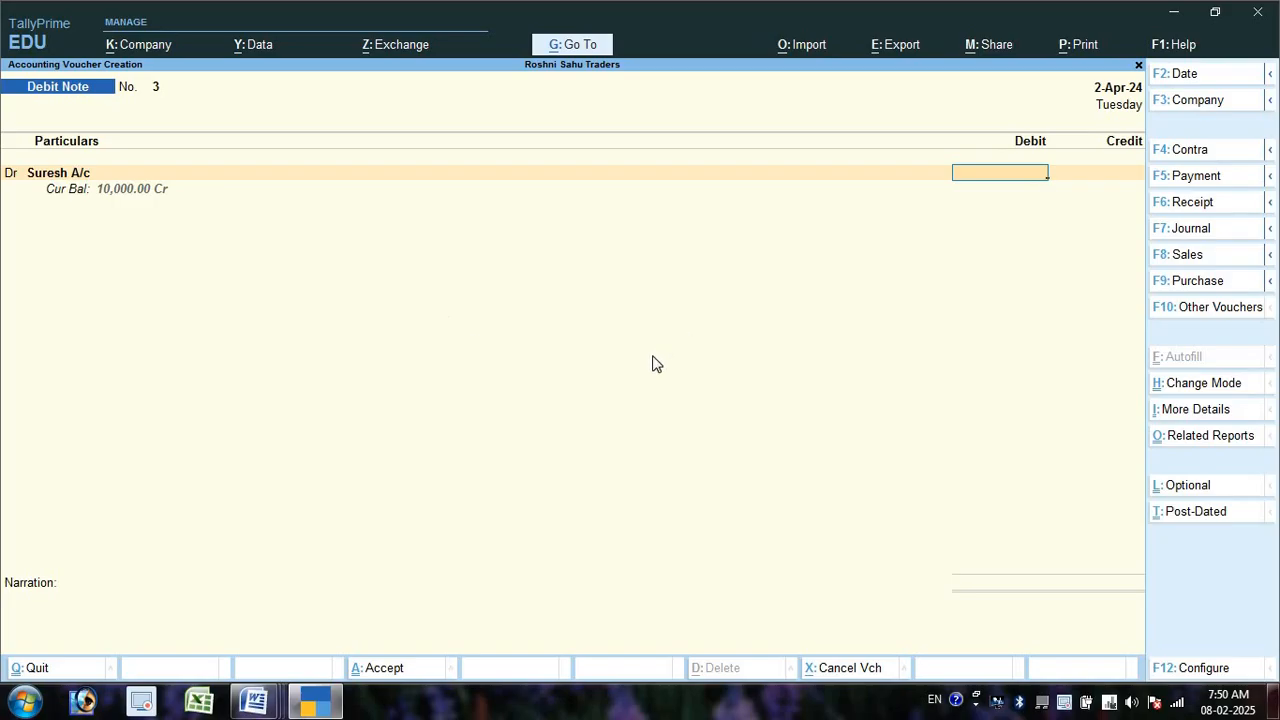
- Debit Suresh A/c 3,000 adjusted against bill reference 4
{"action": "key", "text": "alt+Tab"}
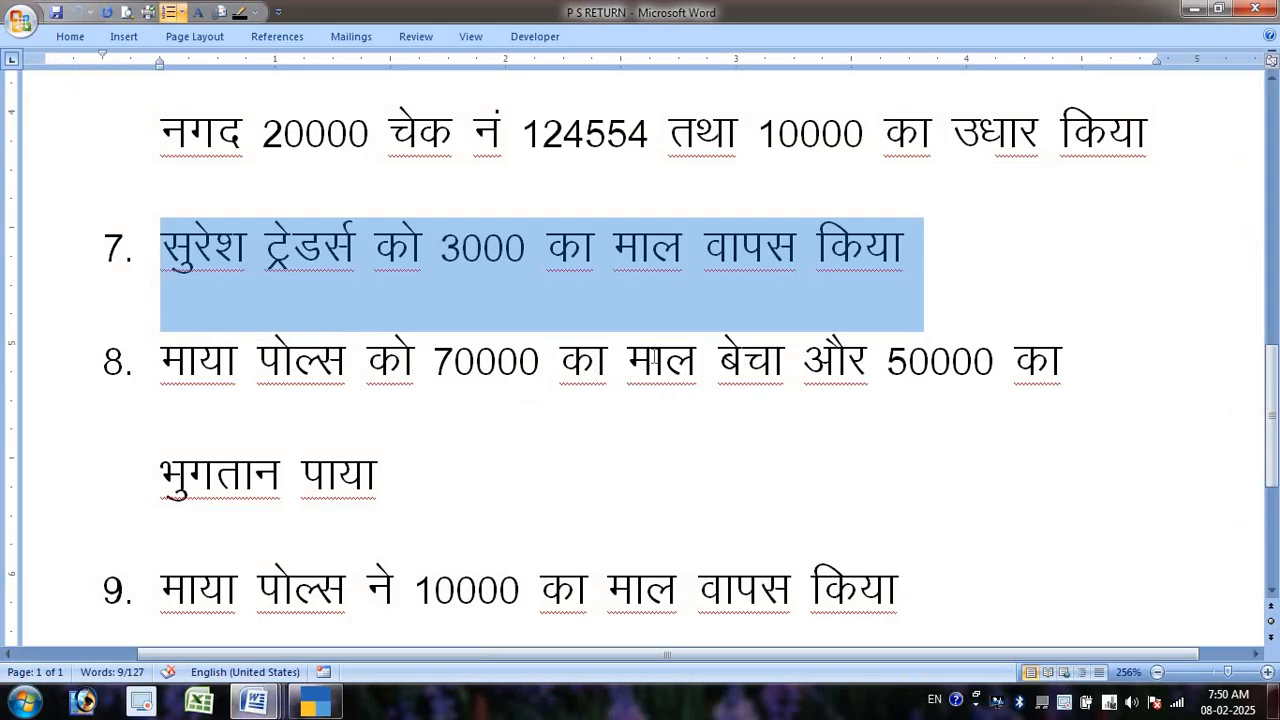
{"action": "key", "text": "alt"}
{"action": "key", "text": "alt+Tab"}
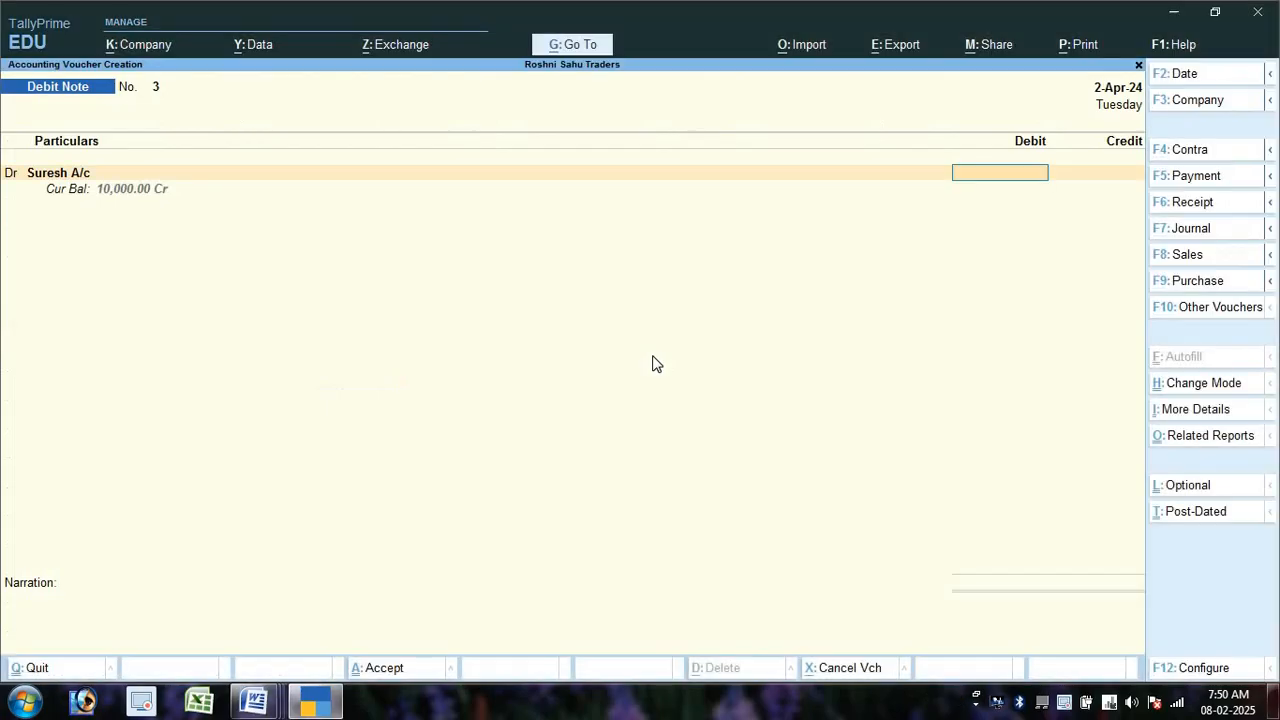
{"action": "type", "text": "3000"}
{"action": "key", "text": "Return"}
{"action": "key", "text": "Return"}
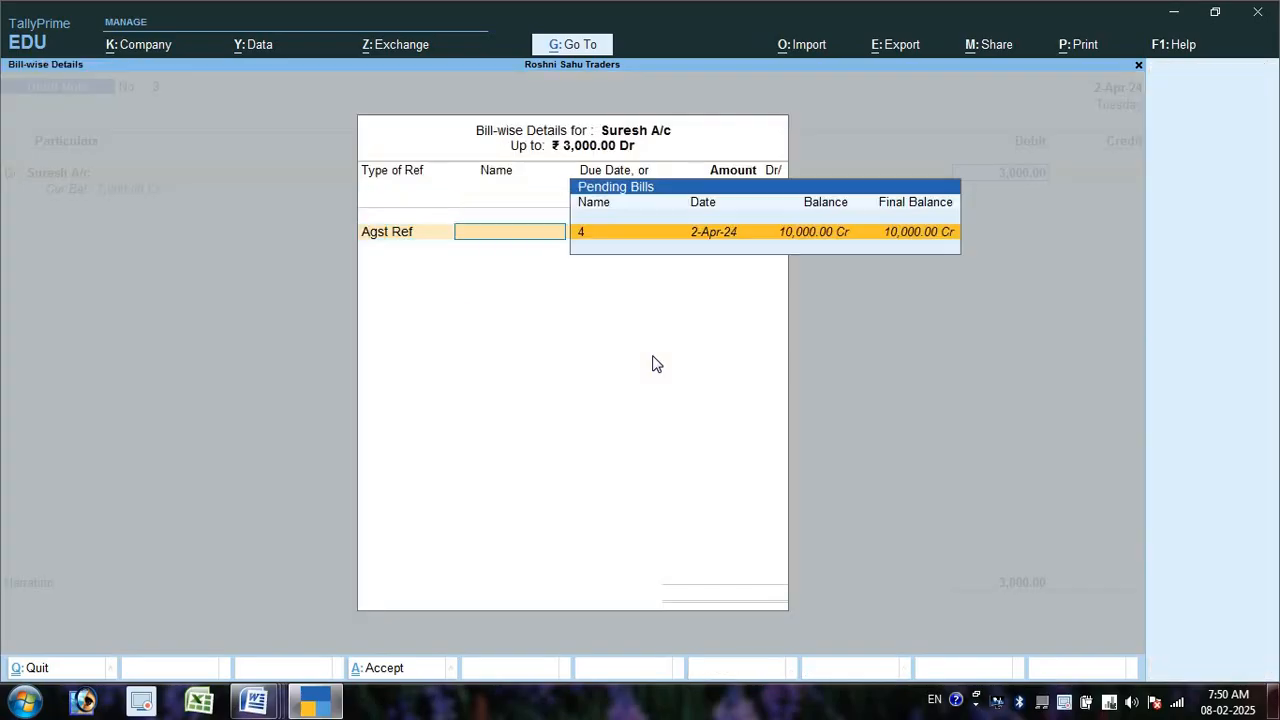
{"action": "key", "text": "Return"}
{"action": "key", "text": "Return"}
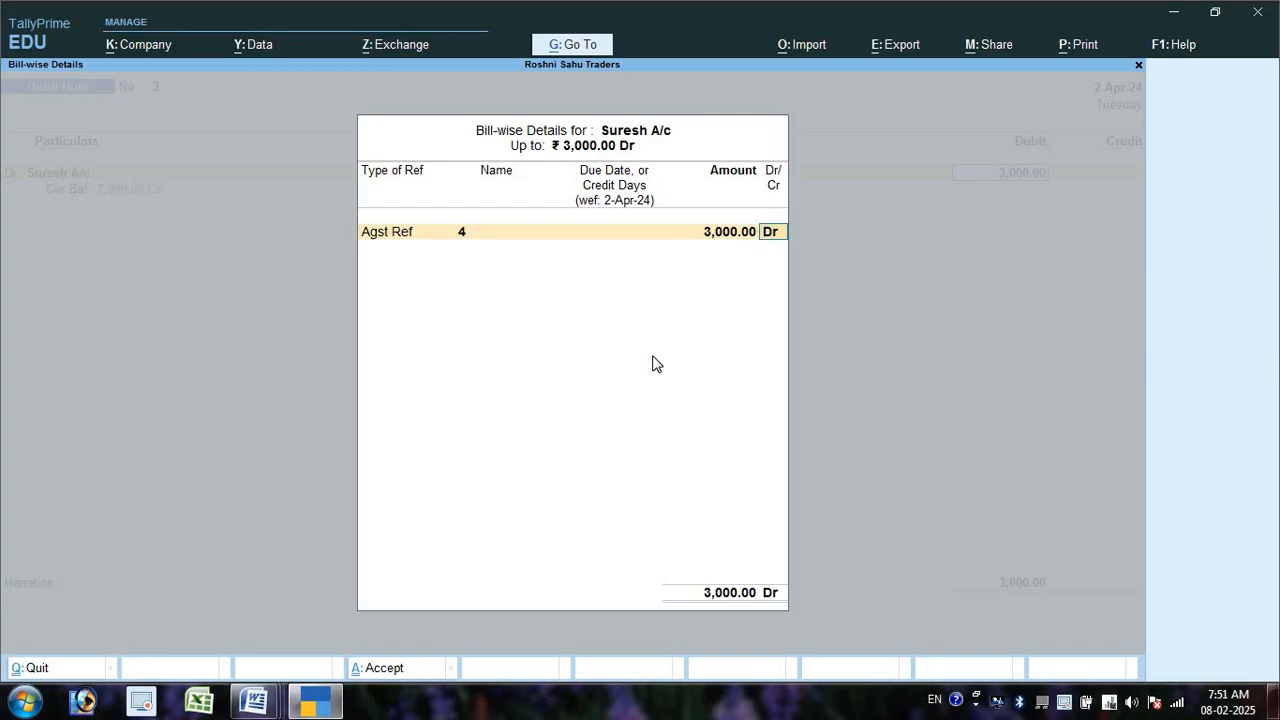
{"action": "key", "text": "Return"}
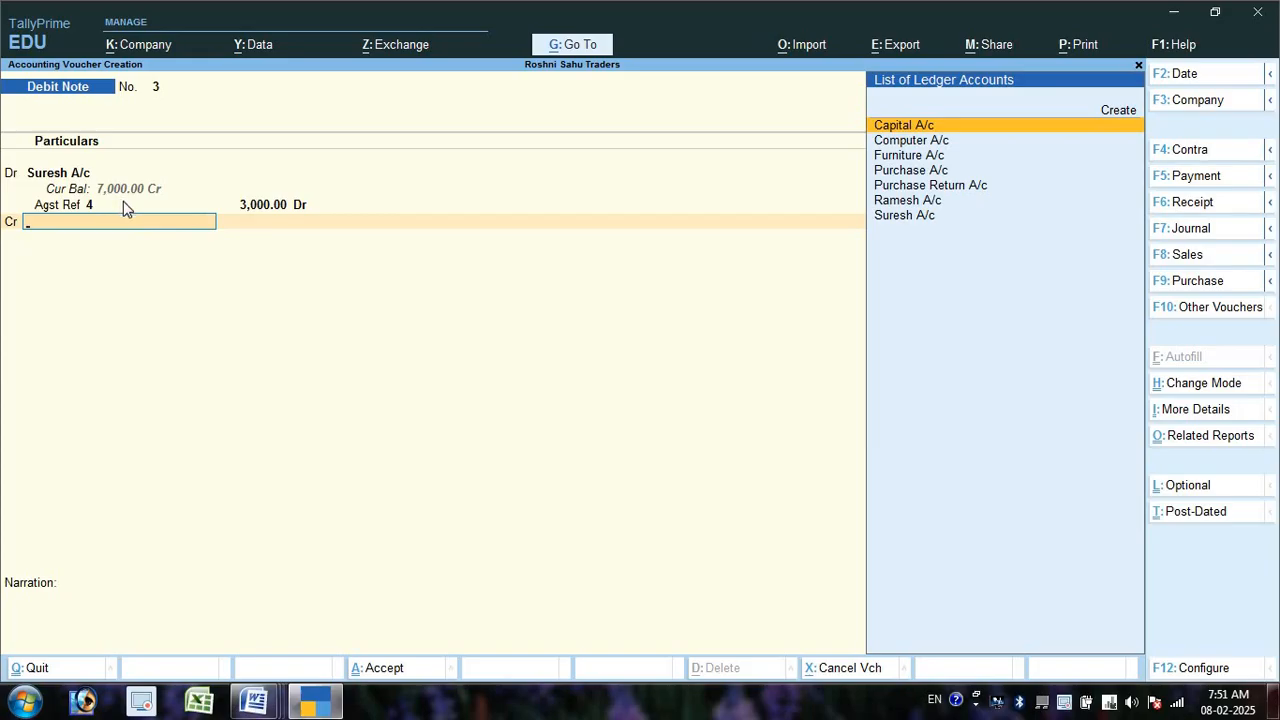
- Credit Purchase Return A/c 3,000 without GST details, save, and return to Word
{"action": "key", "text": "Down"}
{"action": "key", "text": "Down"}
{"action": "key", "text": "Down"}
{"action": "key", "text": "Down"}
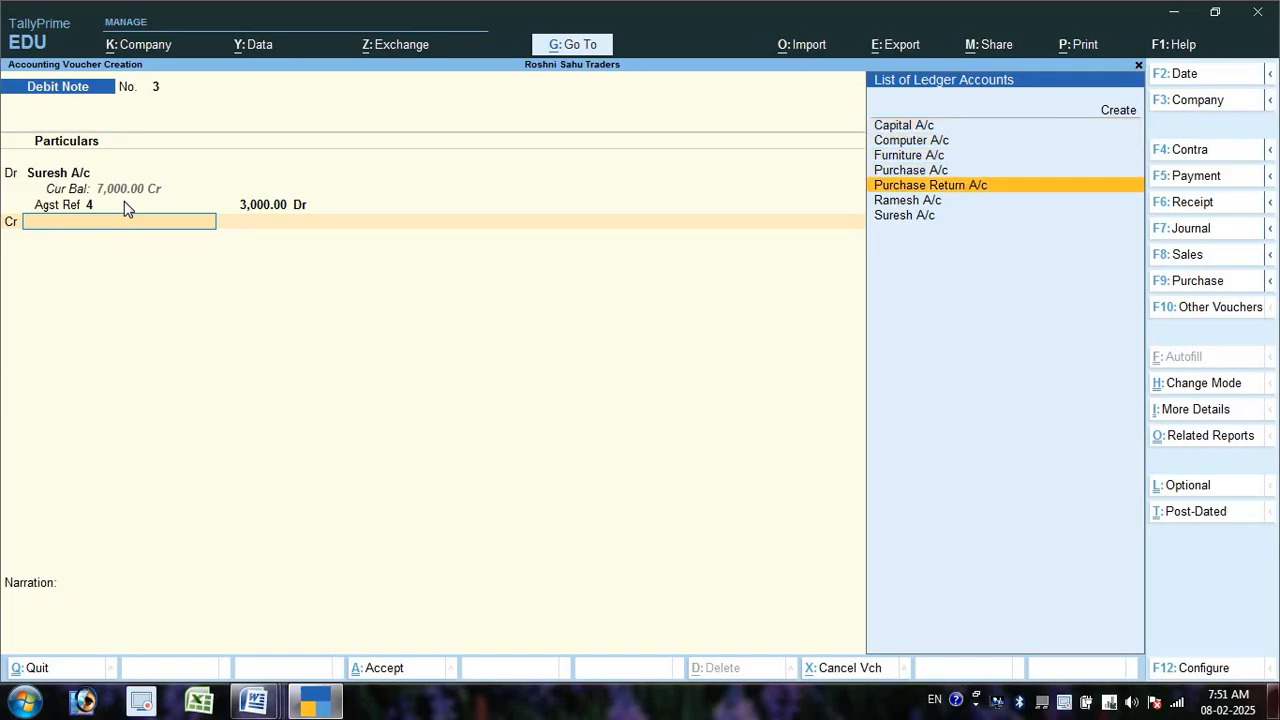
{"action": "key", "text": "Return"}
{"action": "key", "text": "Return"}
{"action": "key", "text": "Return"}
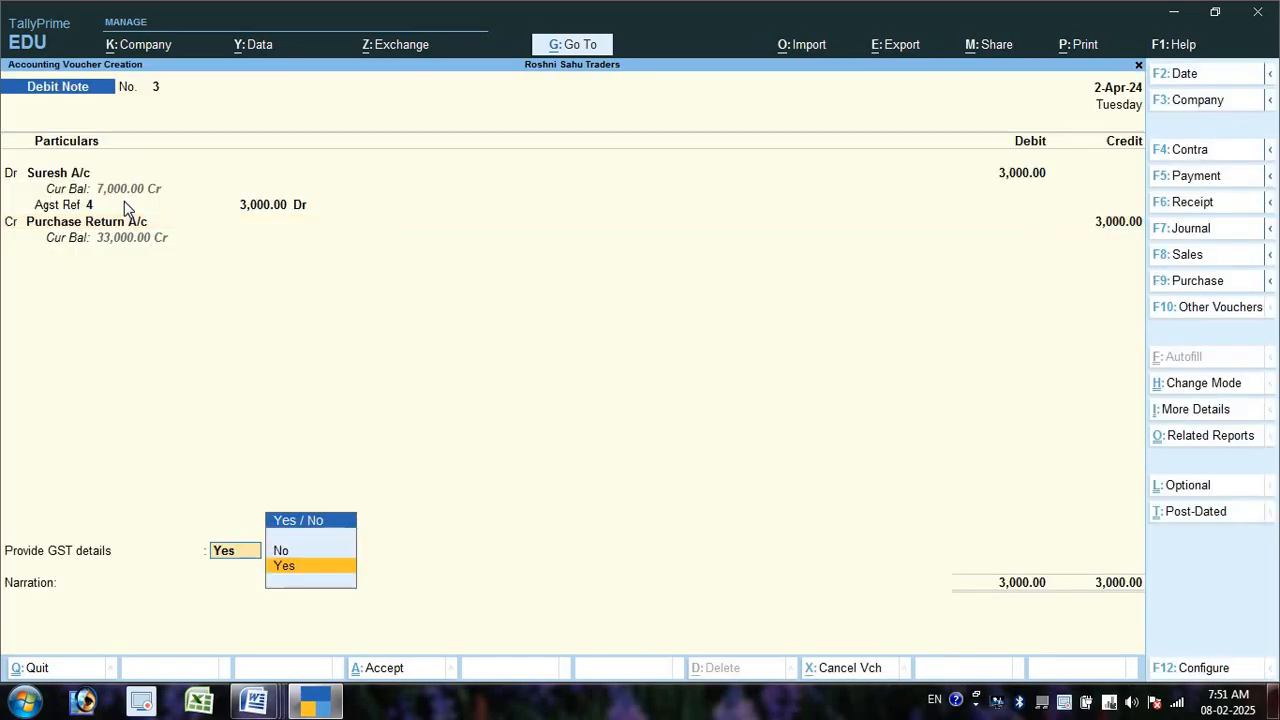
{"action": "key", "text": "Up"}
{"action": "key", "text": "Return"}
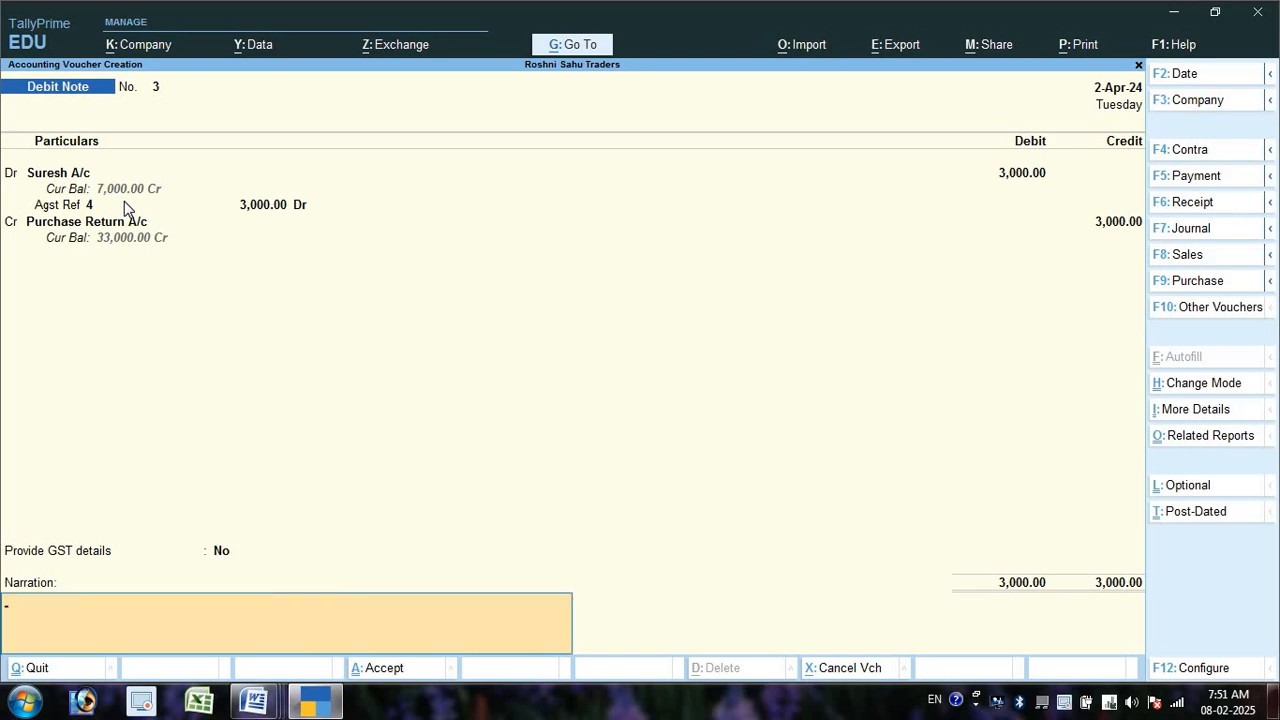
{"action": "key", "text": "Return"}
{"action": "key", "text": "Return"}
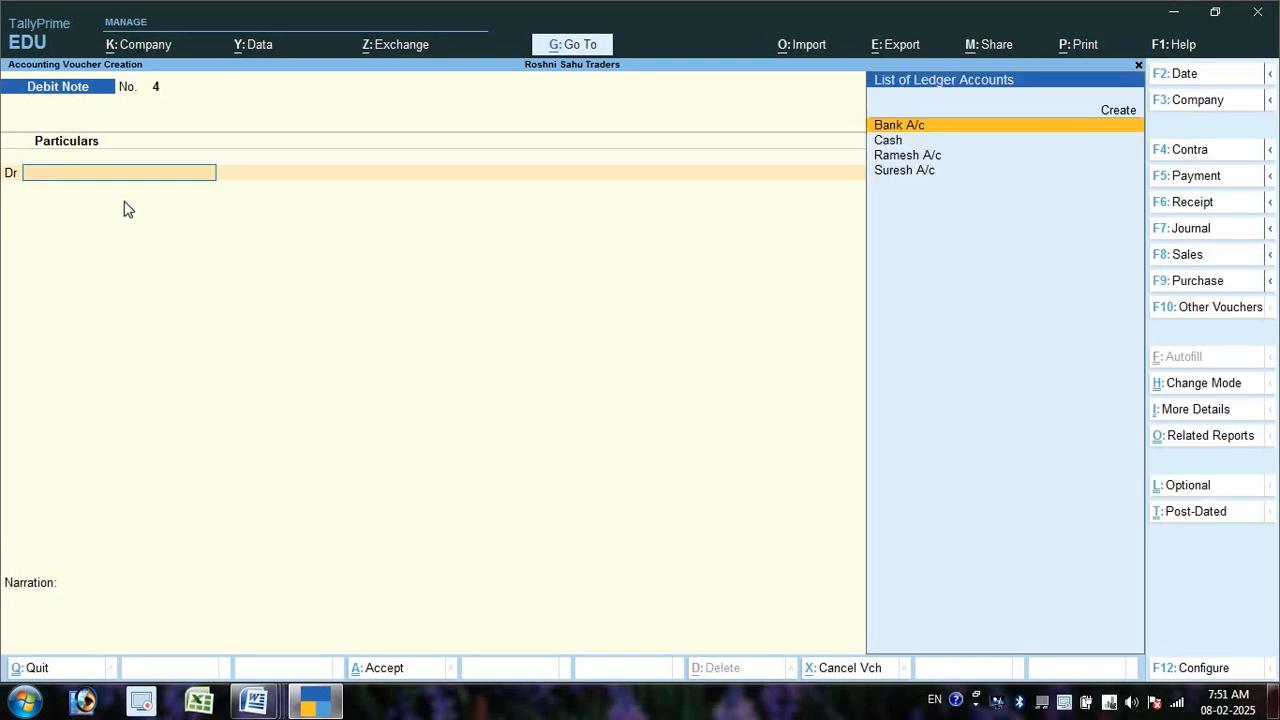
{"action": "key", "text": "alt+Tab"}
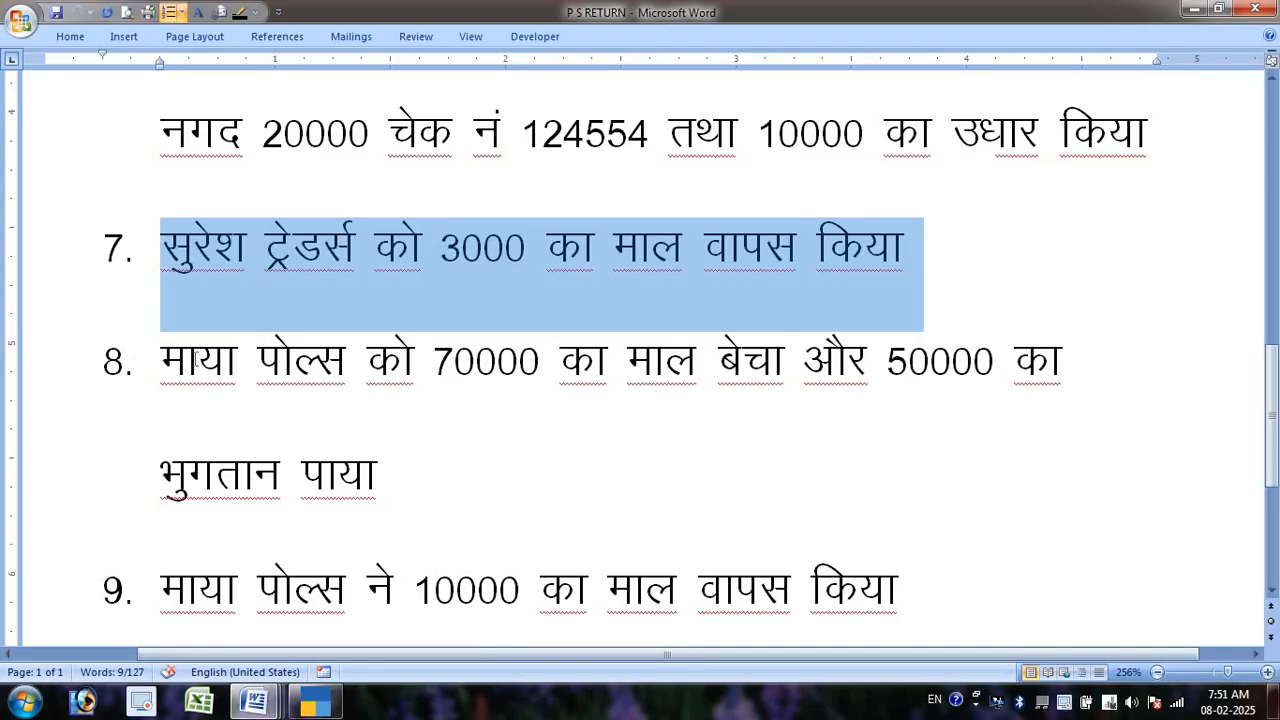
{"action": "left_click", "coordinate": [161, 362]}
{"action": "scroll", "coordinate": [300, 370], "scroll_direction": "down", "scroll_amount": 2}
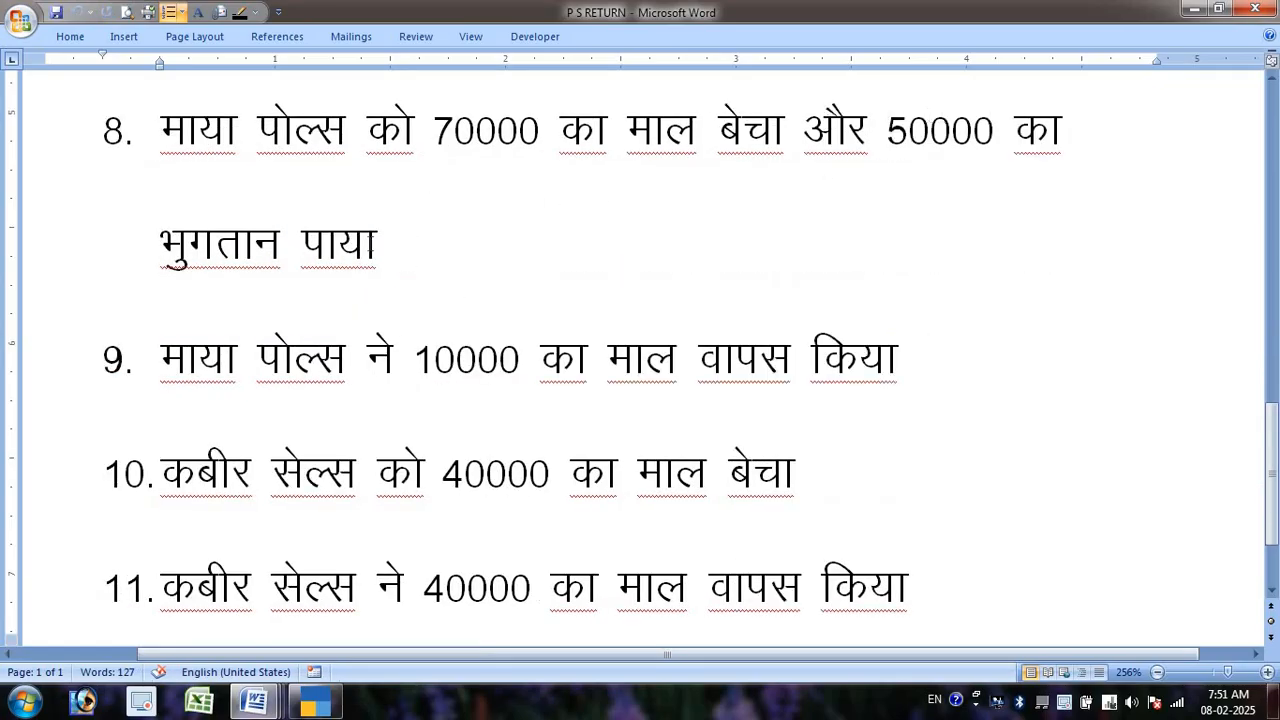
{"action": "left_click", "coordinate": [370, 244]}
{"action": "key", "text": "alt+Tab"}
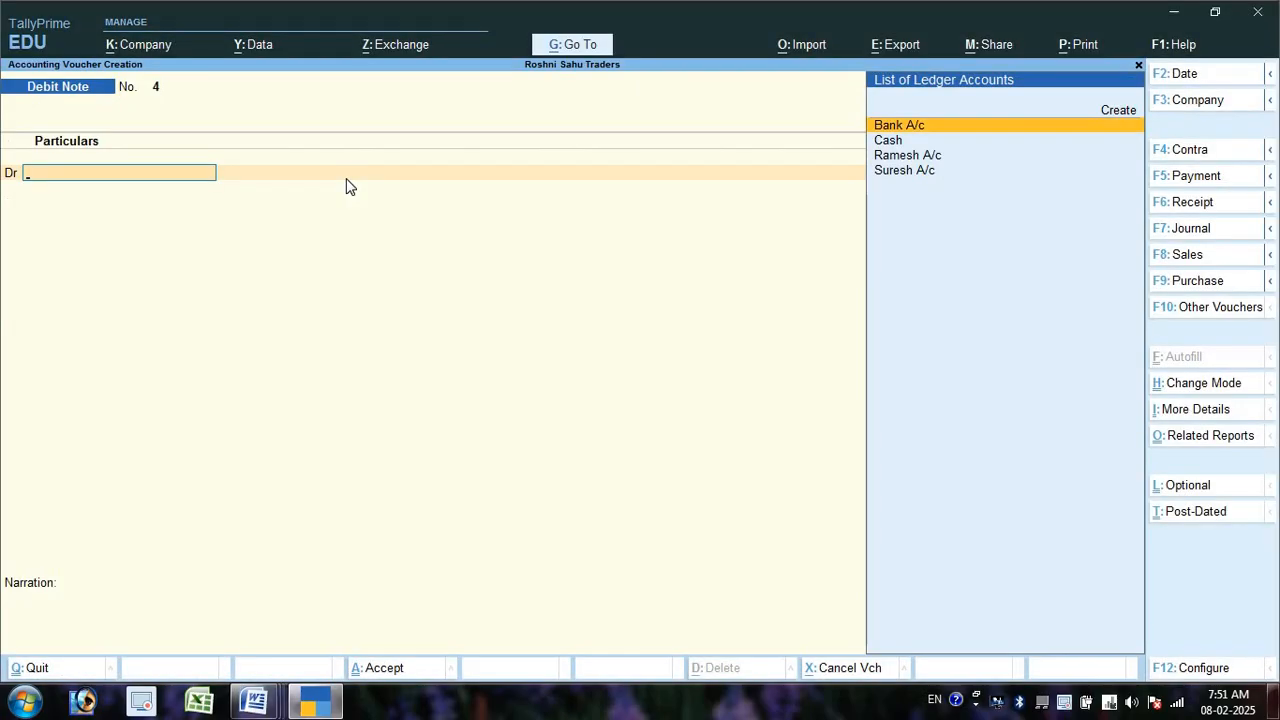
- Switch to a Sales voucher in As Voucher mode
{"action": "key", "text": "F8"}
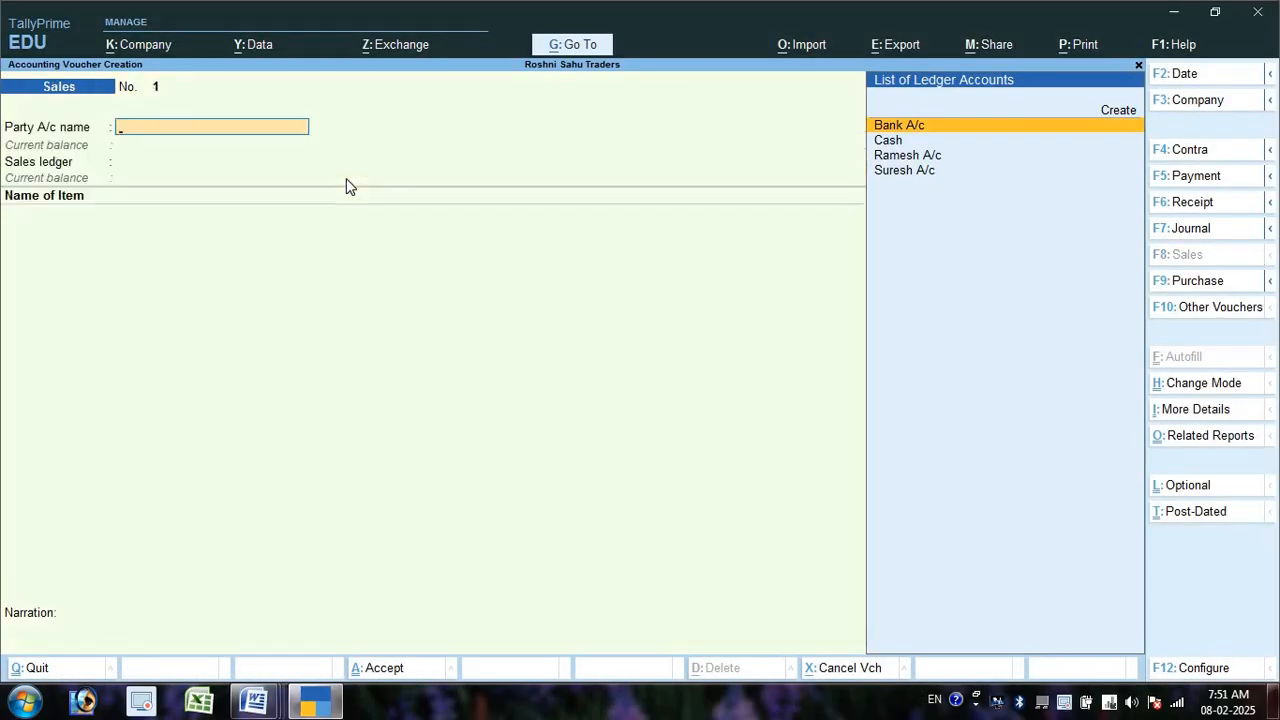
{"action": "key", "text": "ctrl"}
{"action": "key", "text": "ctrl+h"}
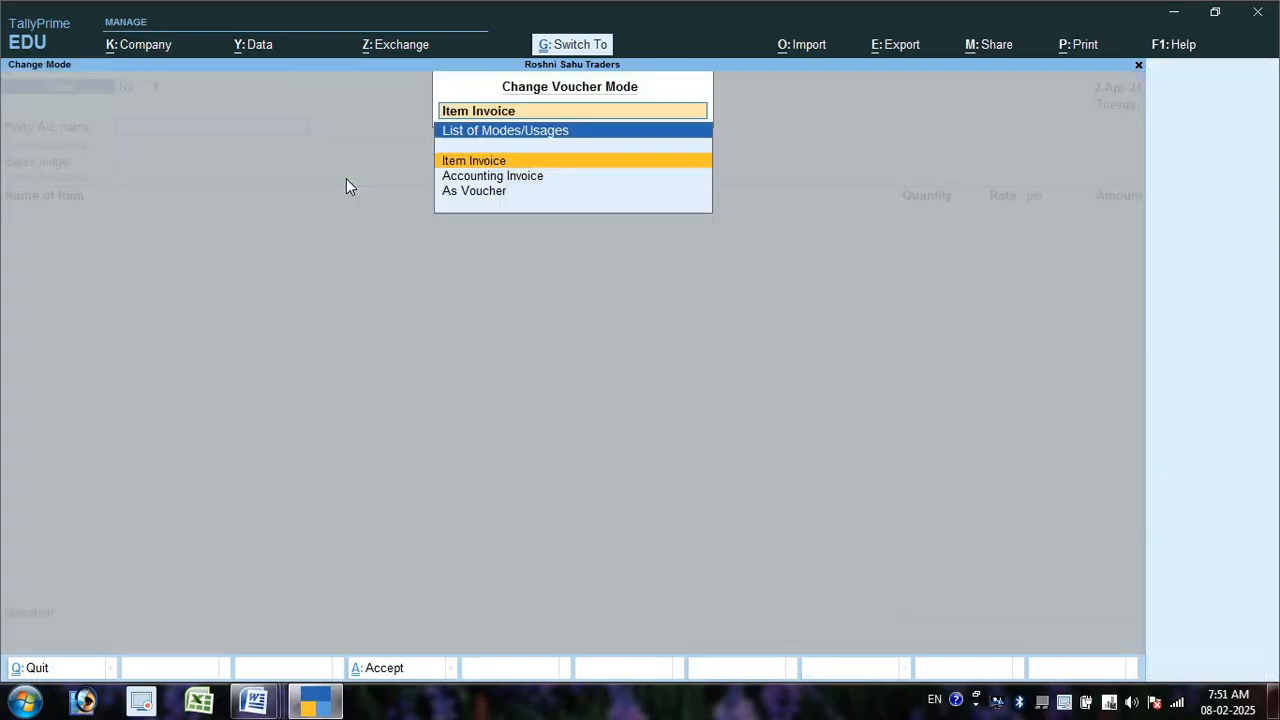
{"action": "key", "text": "Down"}
{"action": "key", "text": "Down"}
{"action": "key", "text": "Return"}
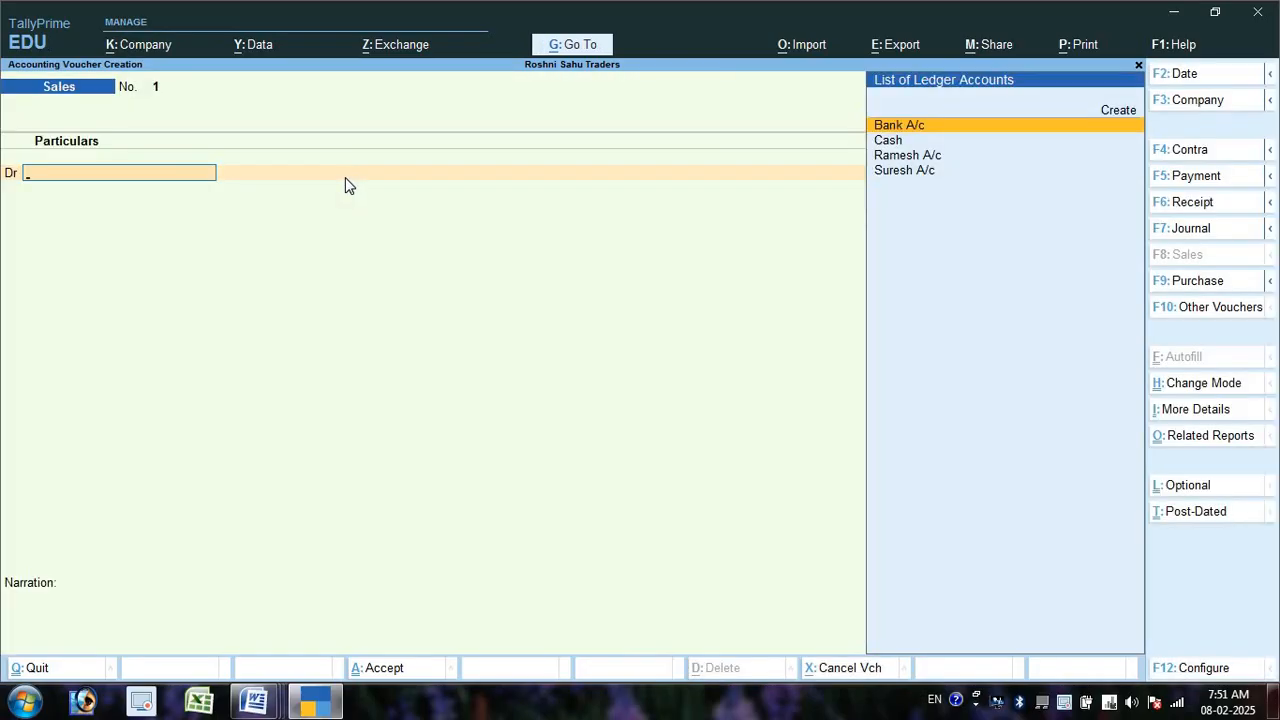
{"action": "key", "text": "Up"}
{"action": "key", "text": "Return"}
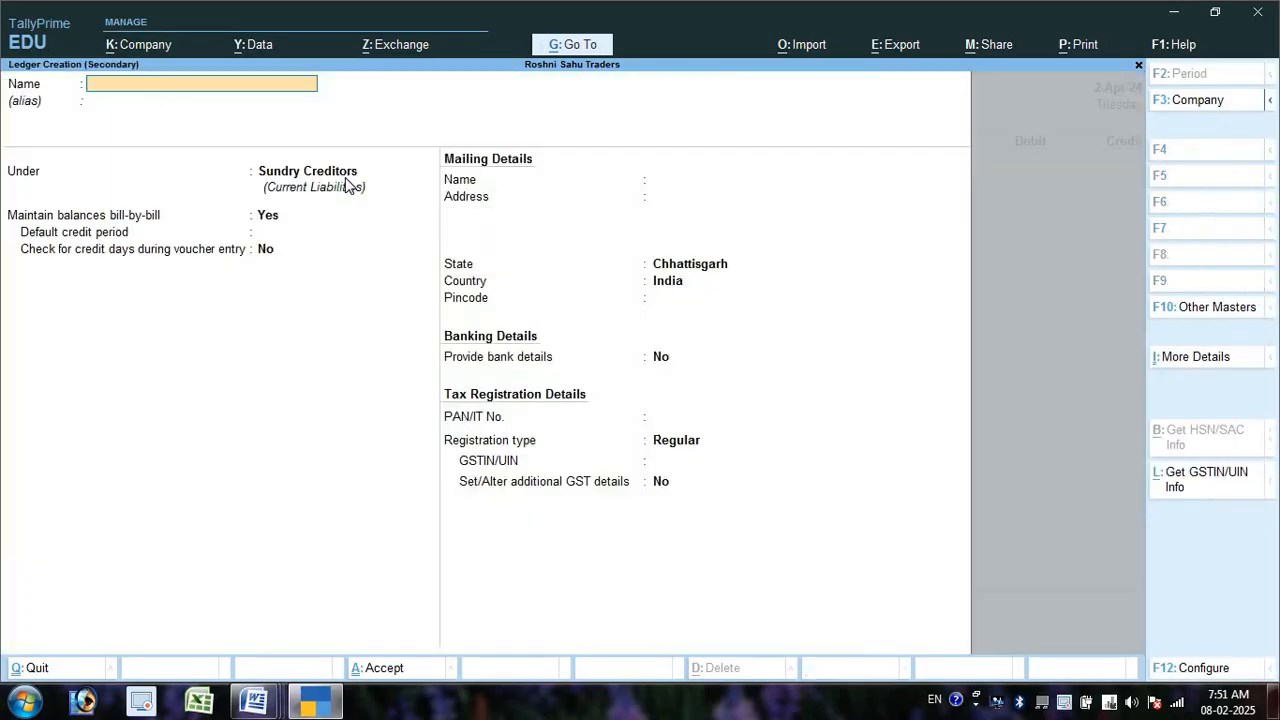
{"action": "key", "text": "Return"}
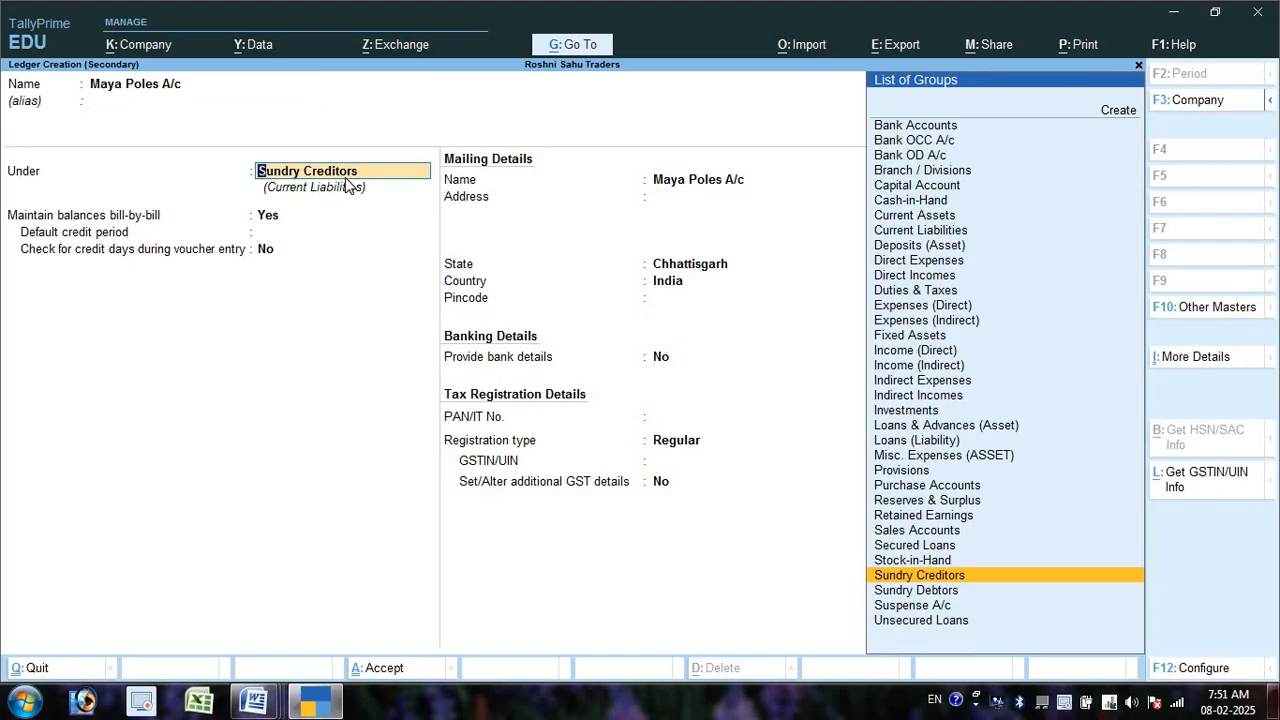
{"action": "key", "text": "Down"}
{"action": "key", "text": "Return"}
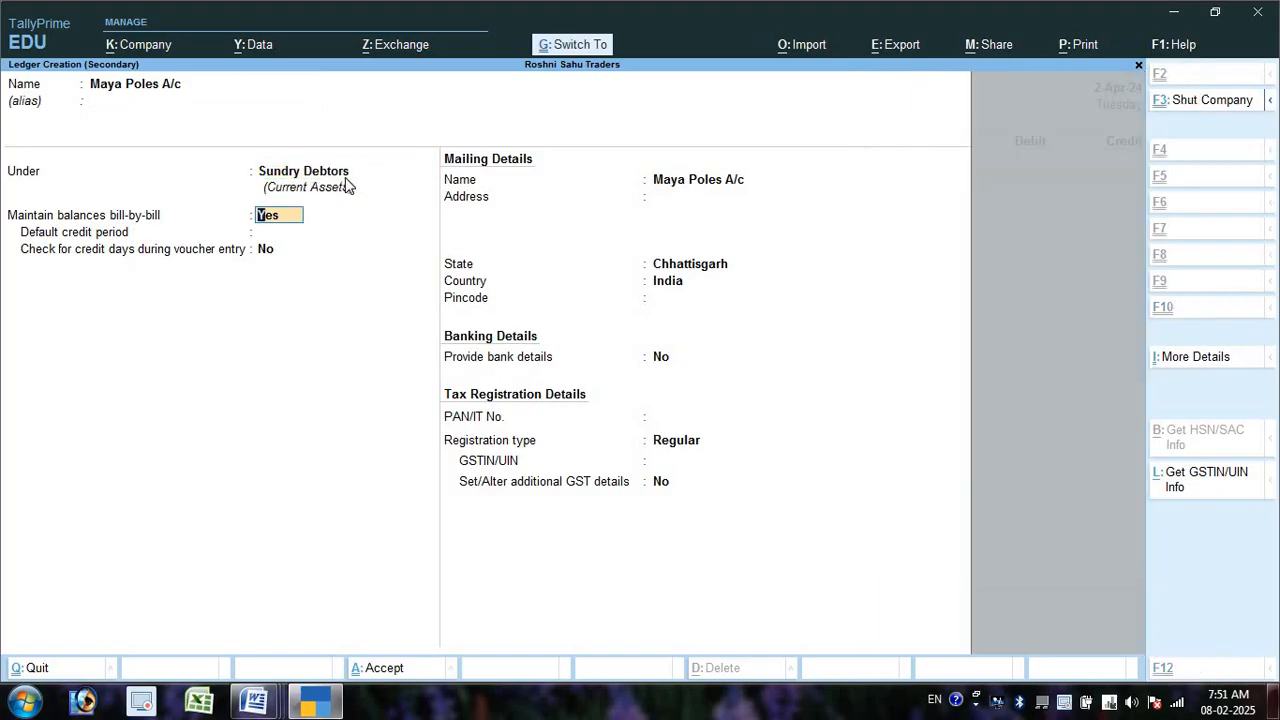
{"action": "key", "text": "ctrl+a"}
{"action": "key", "text": "ctrl+a"}
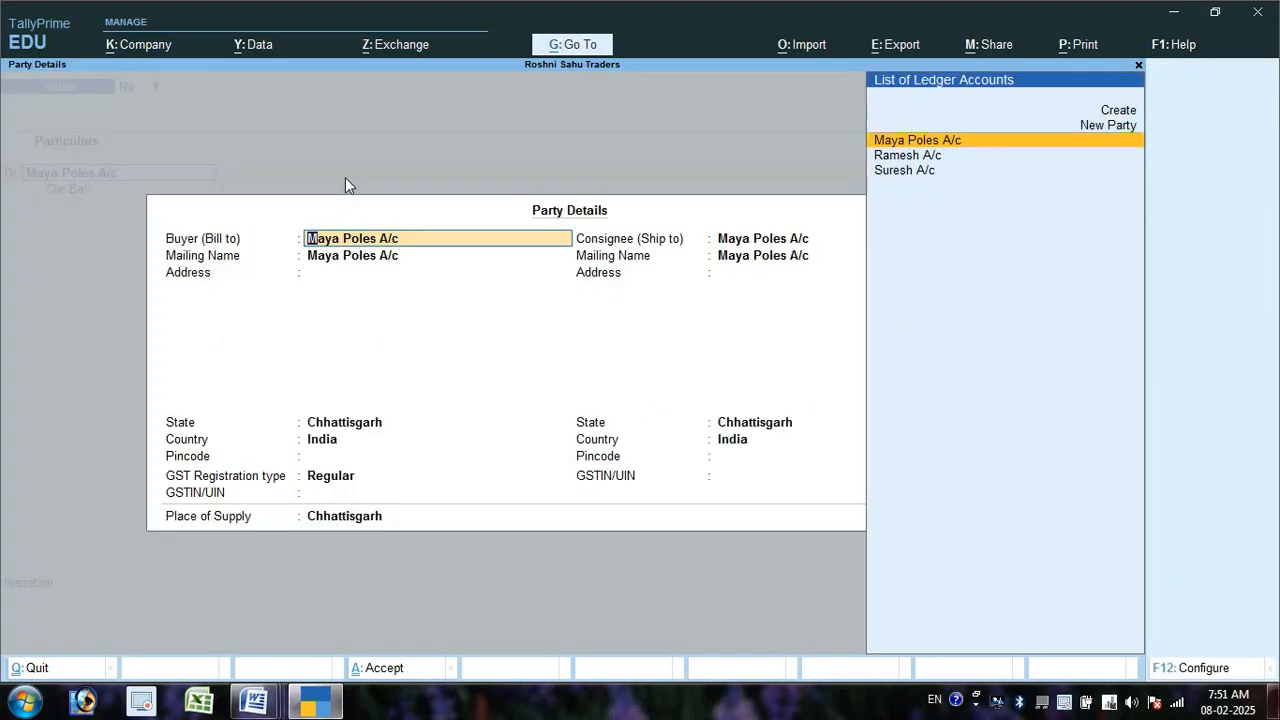
{"action": "key", "text": "ctrl+a"}
{"action": "type", "text": "70000"}
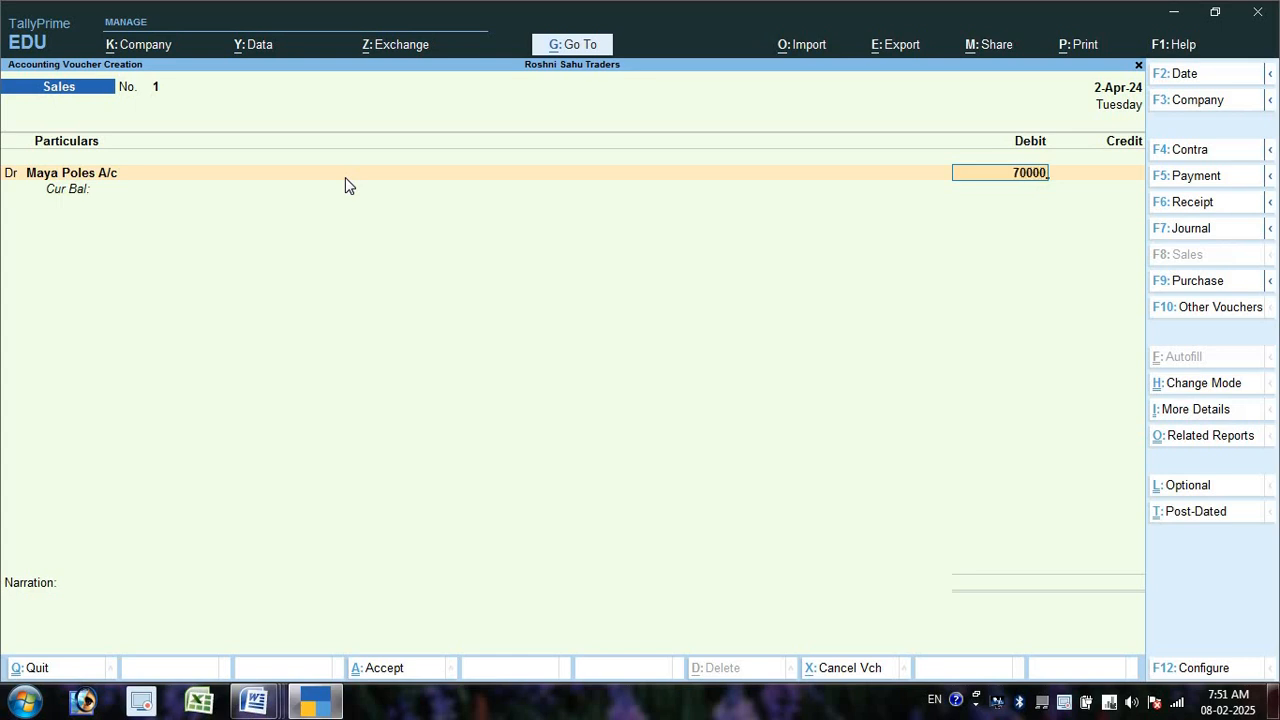
{"action": "key", "text": "Return"}
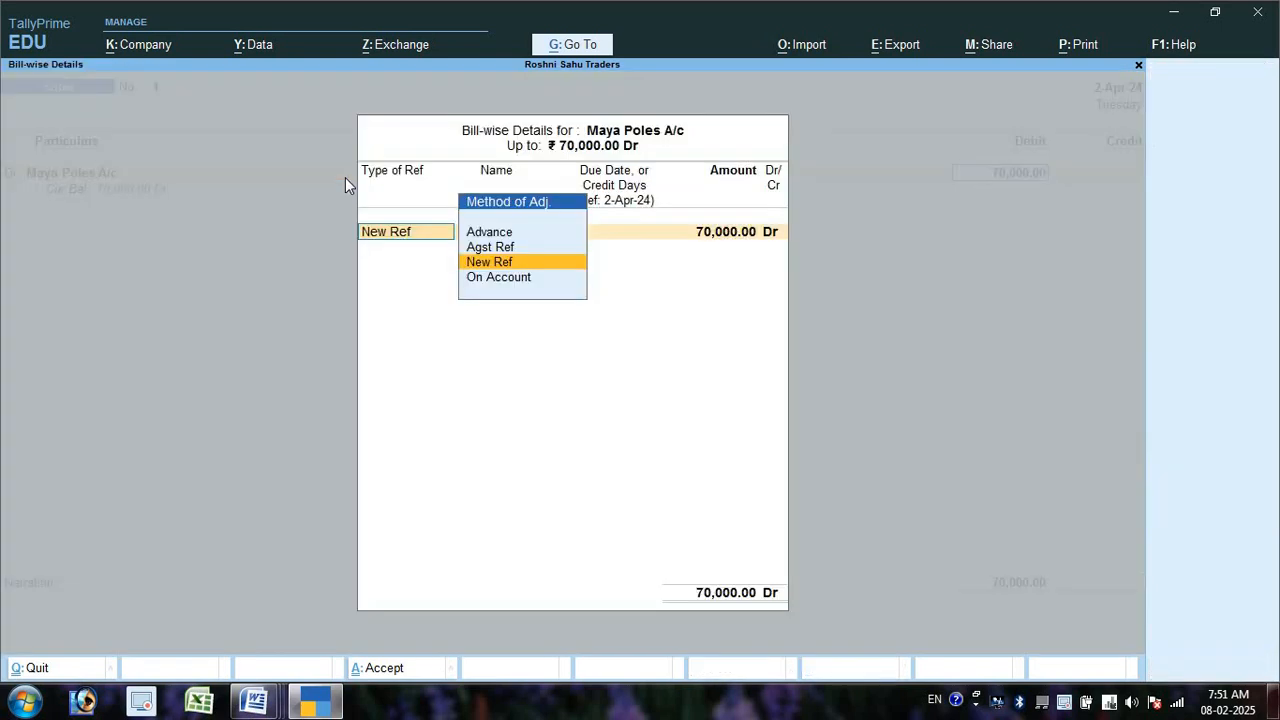
{"action": "key", "text": "Return"}
{"action": "key", "text": "Return"}
{"action": "key", "text": "Return"}
{"action": "key", "text": "Return"}
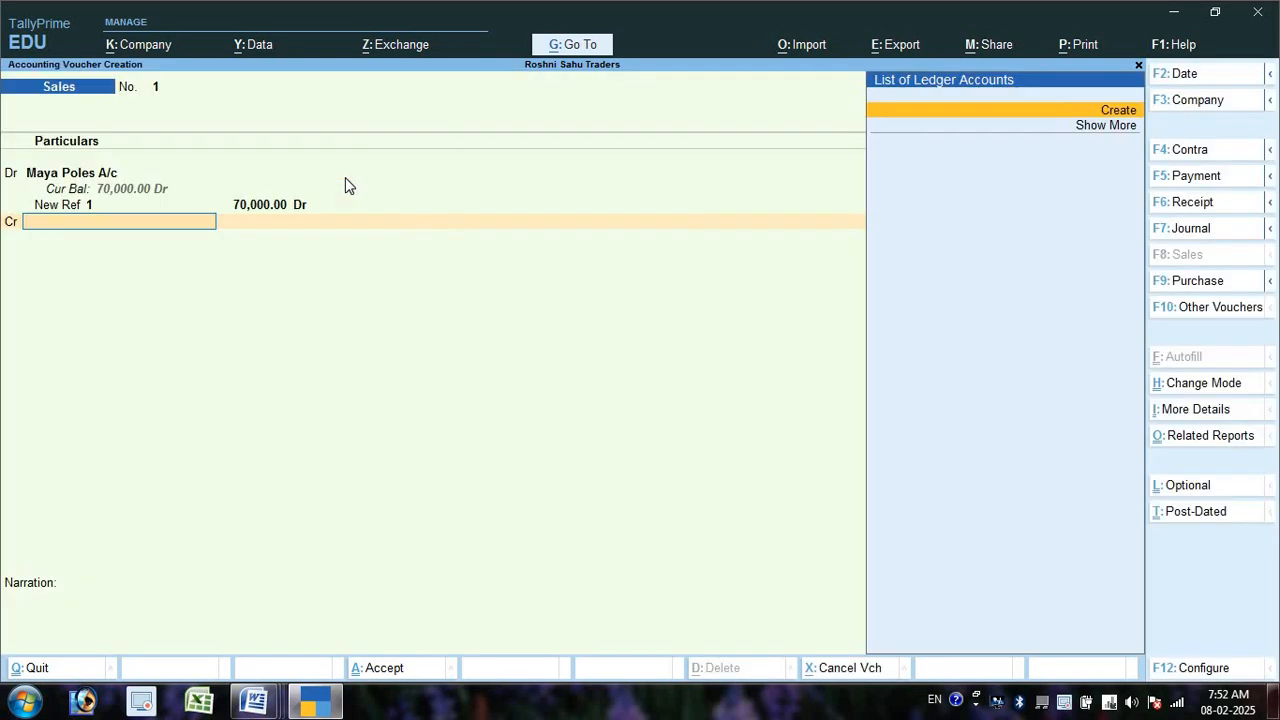
- Create Sales A/c under Sales Accounts, credit it 70,000, and save sales voucher 1
{"action": "key", "text": "alt+c"}
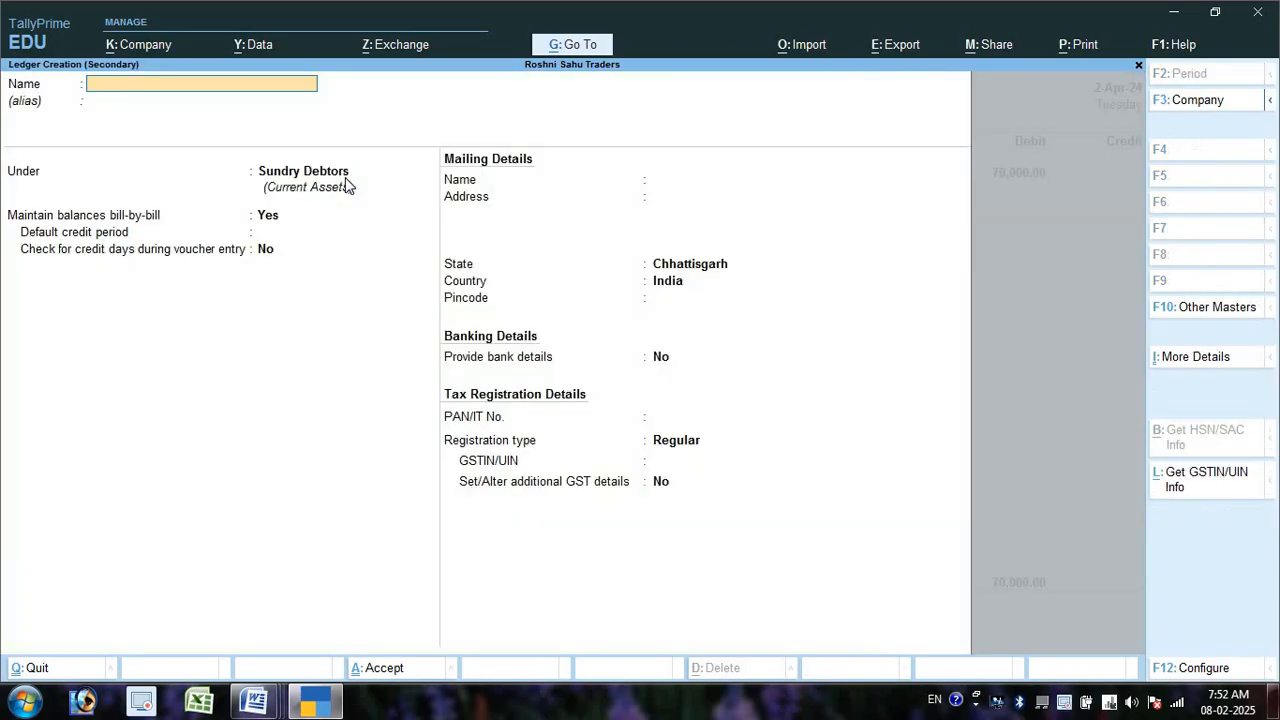
{"action": "type", "text": "Sales a/c"}
{"action": "key", "text": "Return"}
{"action": "key", "text": "Return"}
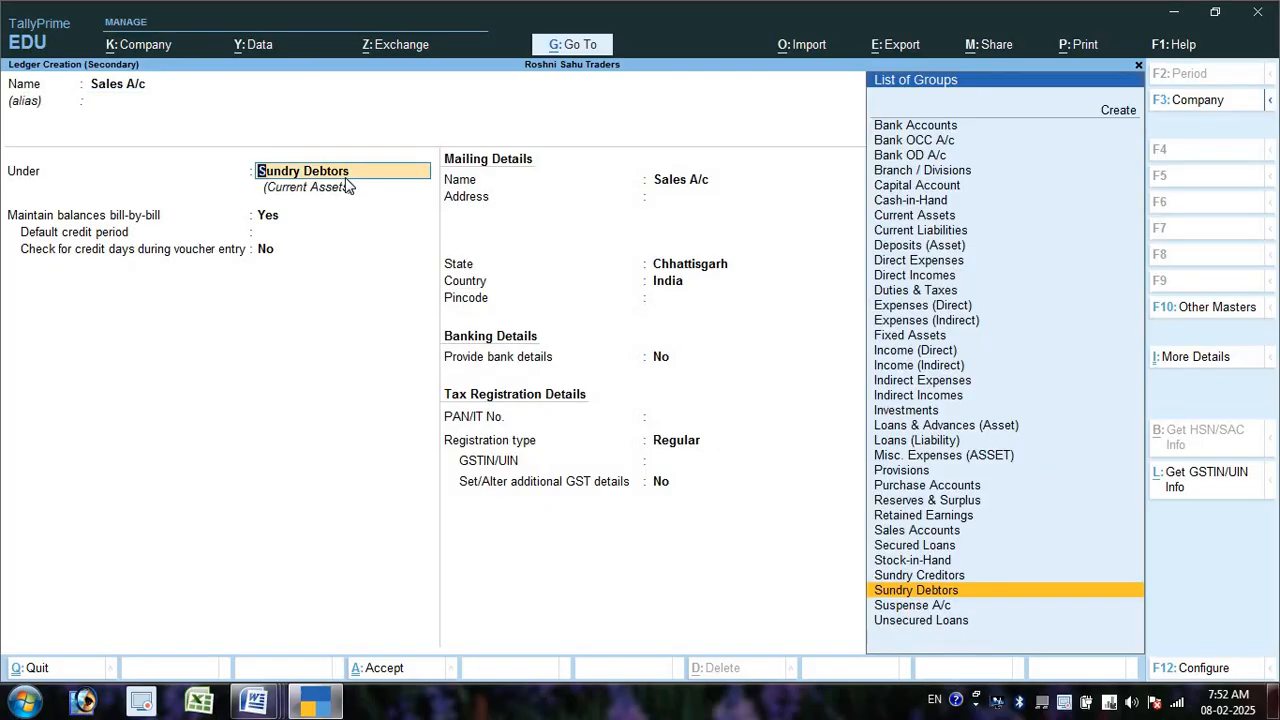
{"action": "type", "text": "Sl"}
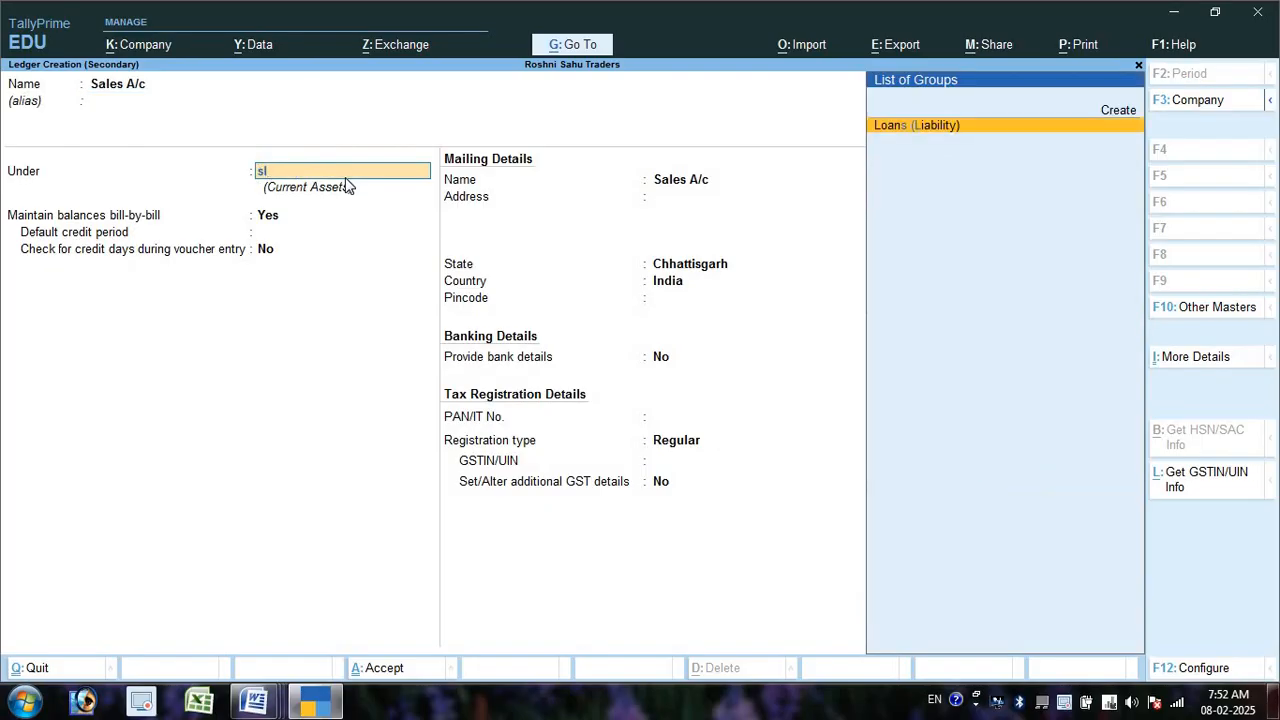
{"action": "key", "text": "BackSpace"}
{"action": "key", "text": "BackSpace"}
{"action": "type", "text": "sal"}
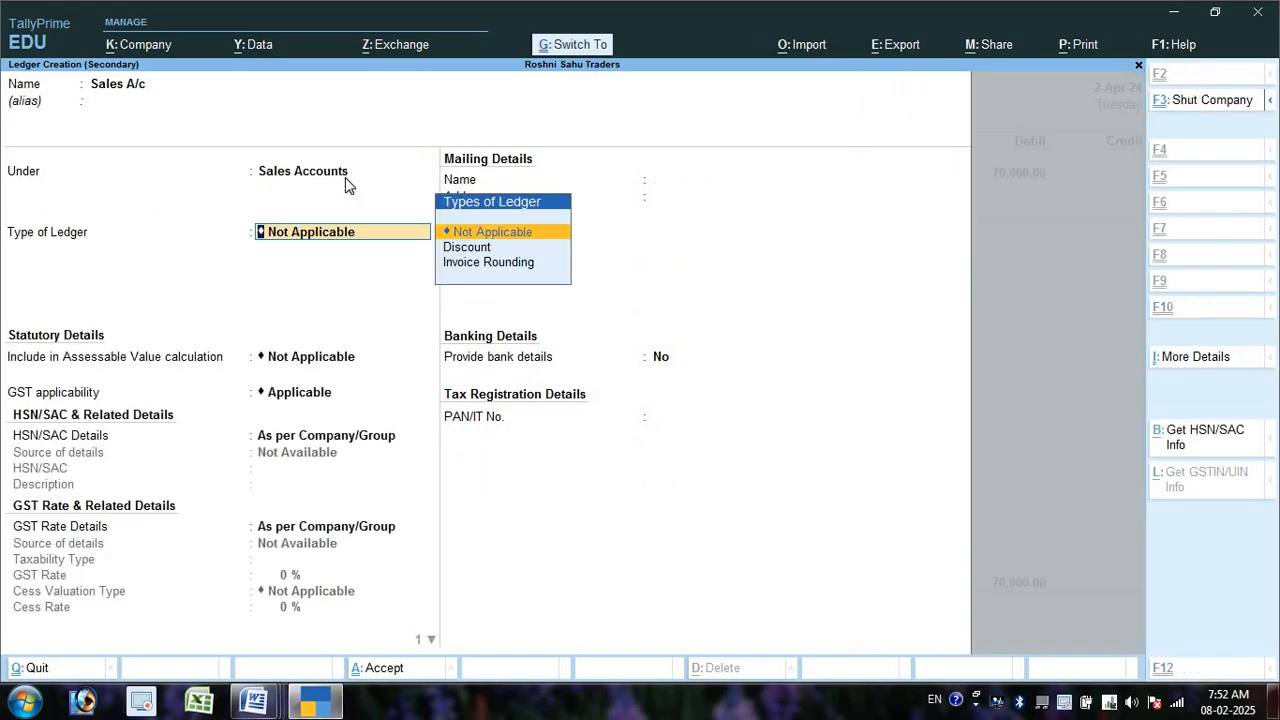
{"action": "key", "text": "ctrl+a"}
{"action": "key", "text": "Escape"}
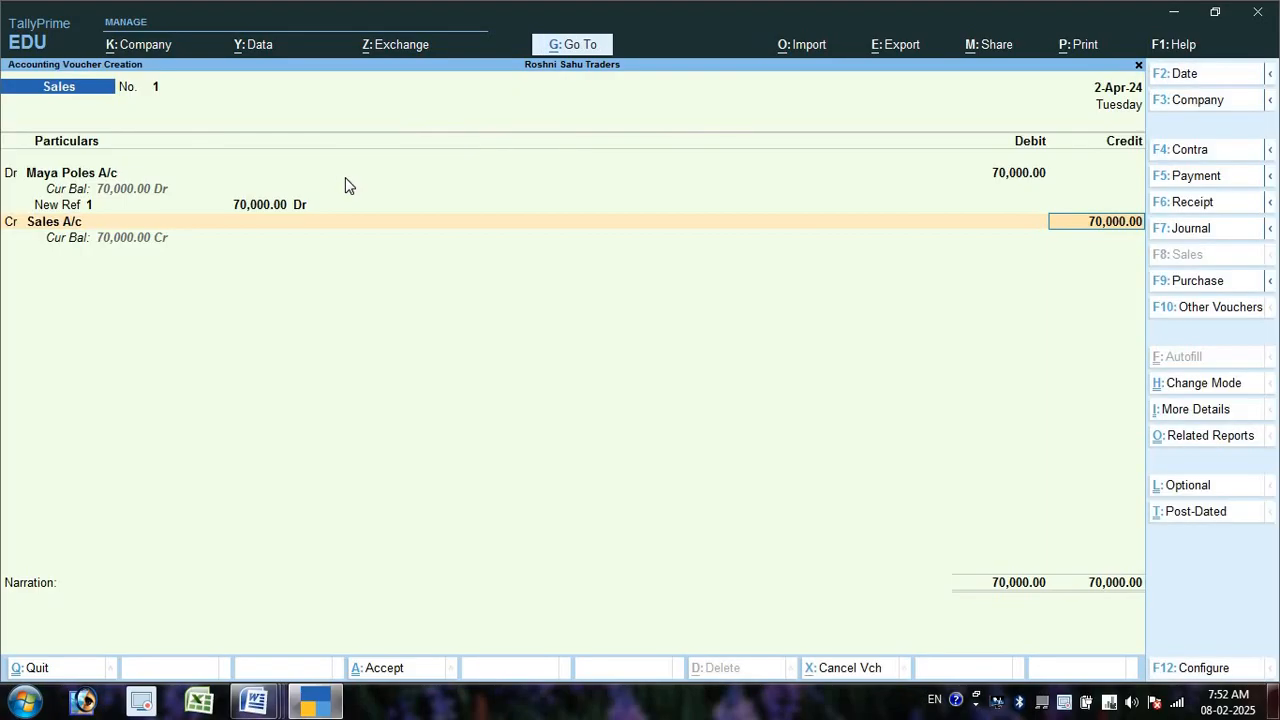
{"action": "key", "text": "Return"}
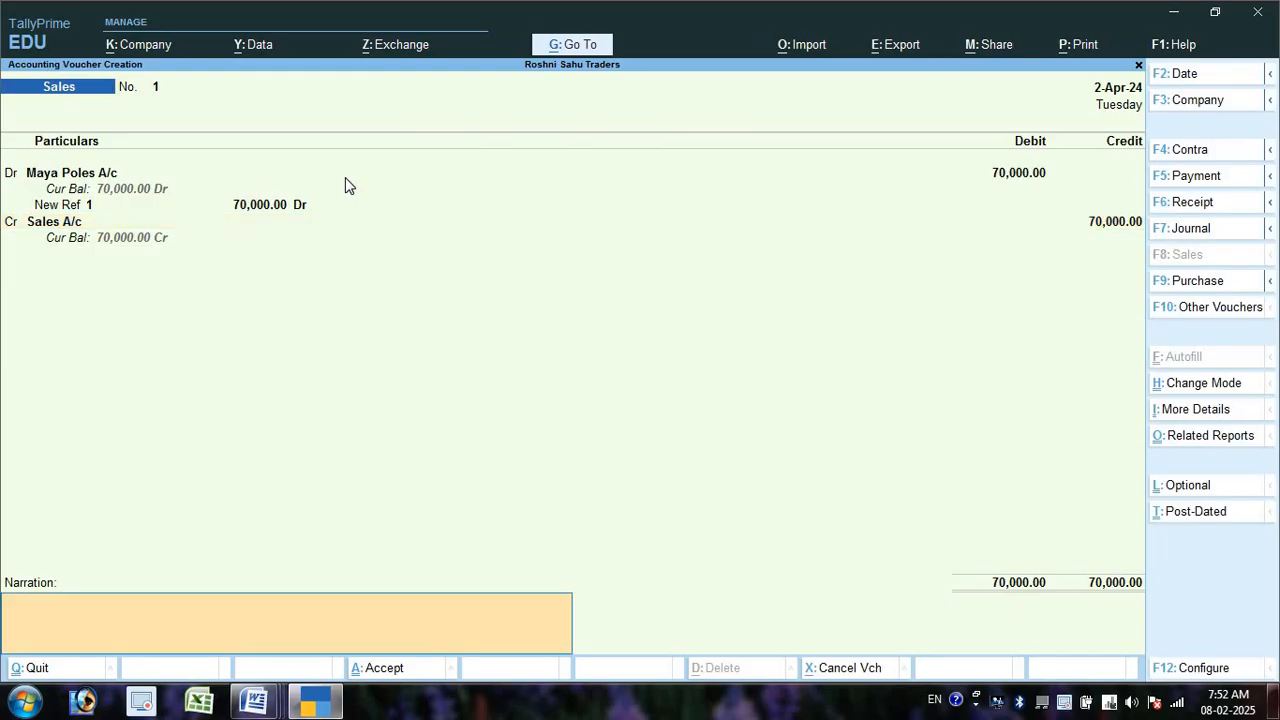
{"action": "key", "text": "Return"}
{"action": "key", "text": "Return"}
{"action": "key", "text": "alt+Tab"}
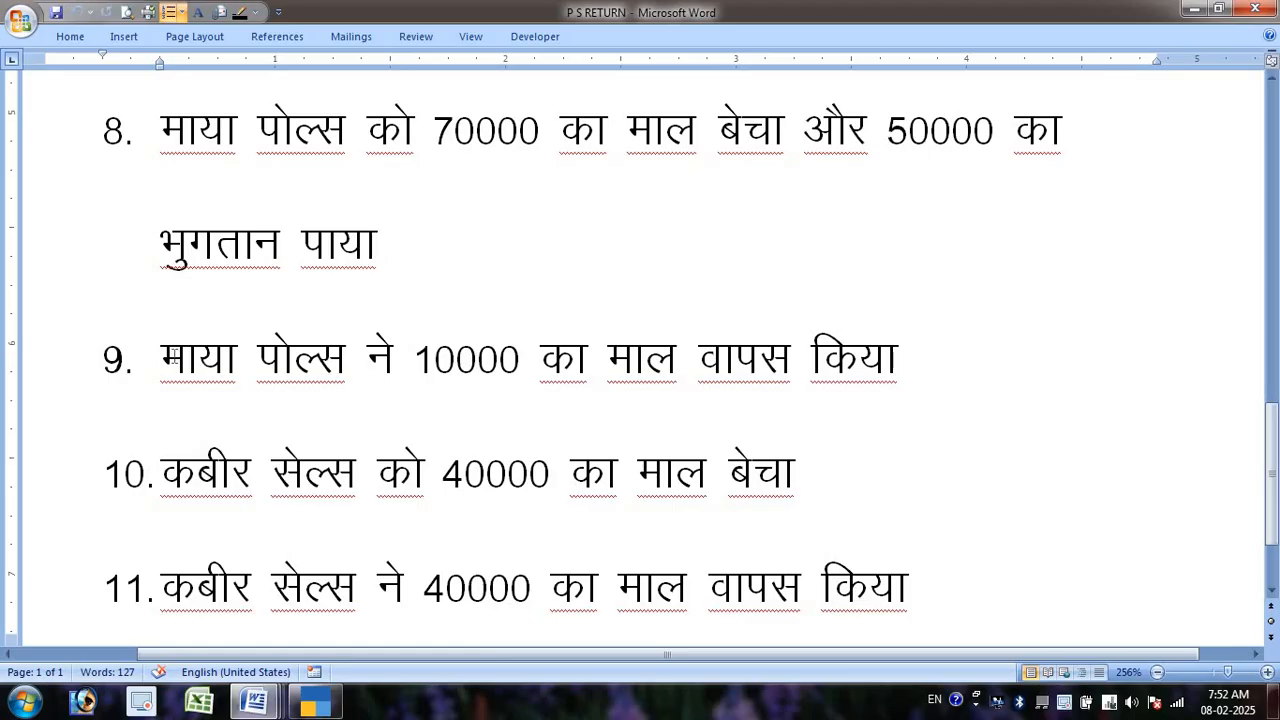
{"action": "left_click_drag", "start_coordinate": [172, 356], "coordinate": [957, 345]}
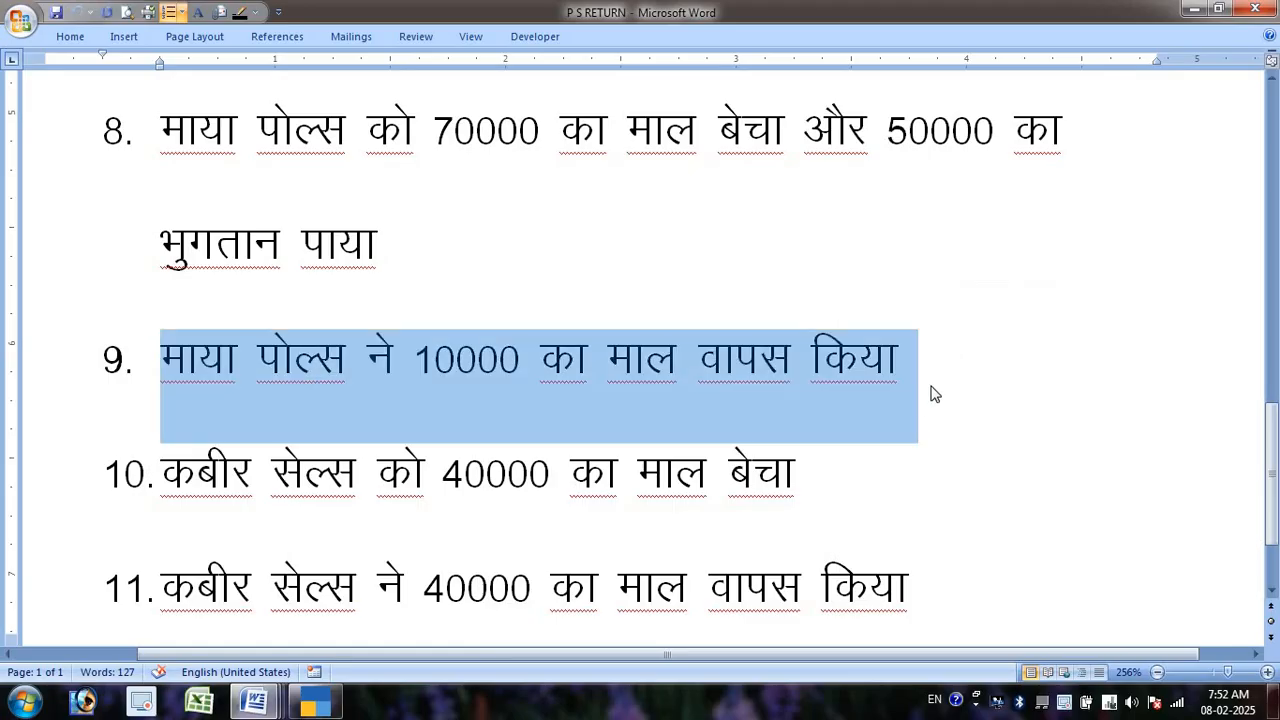
{"action": "key", "text": "alt+Tab"}
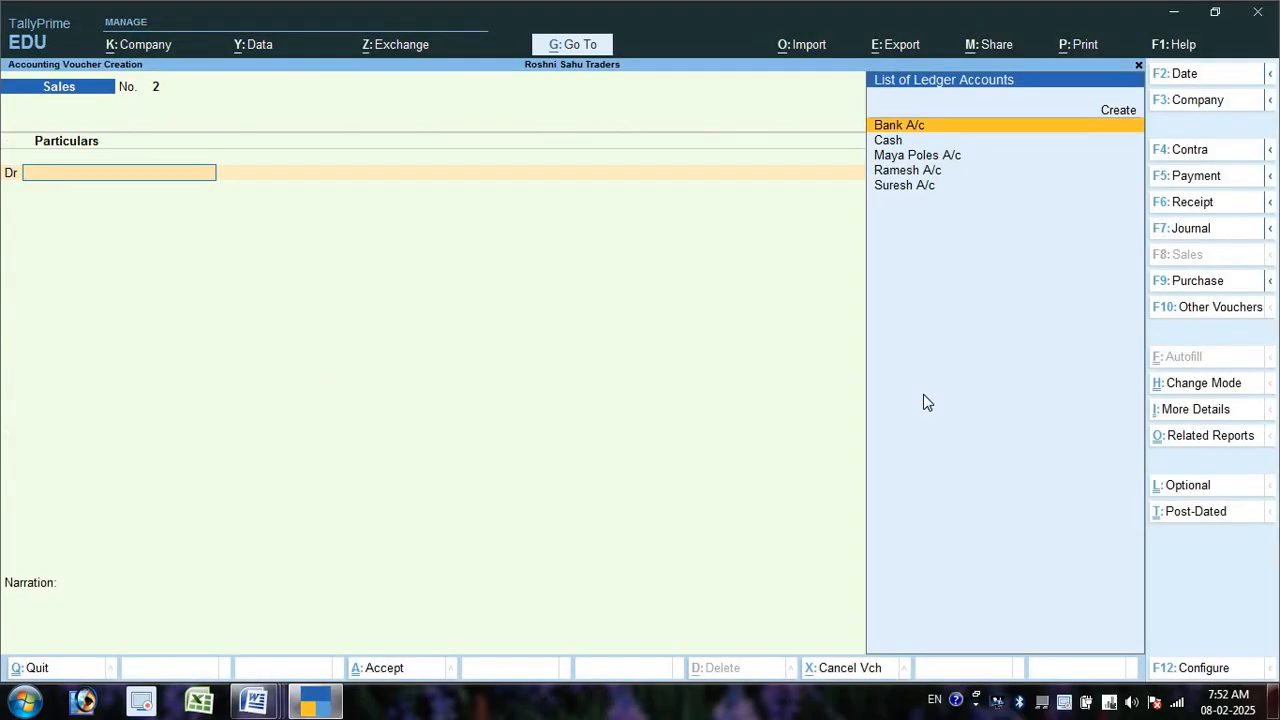
{"action": "key", "text": "ctrl+F8"}
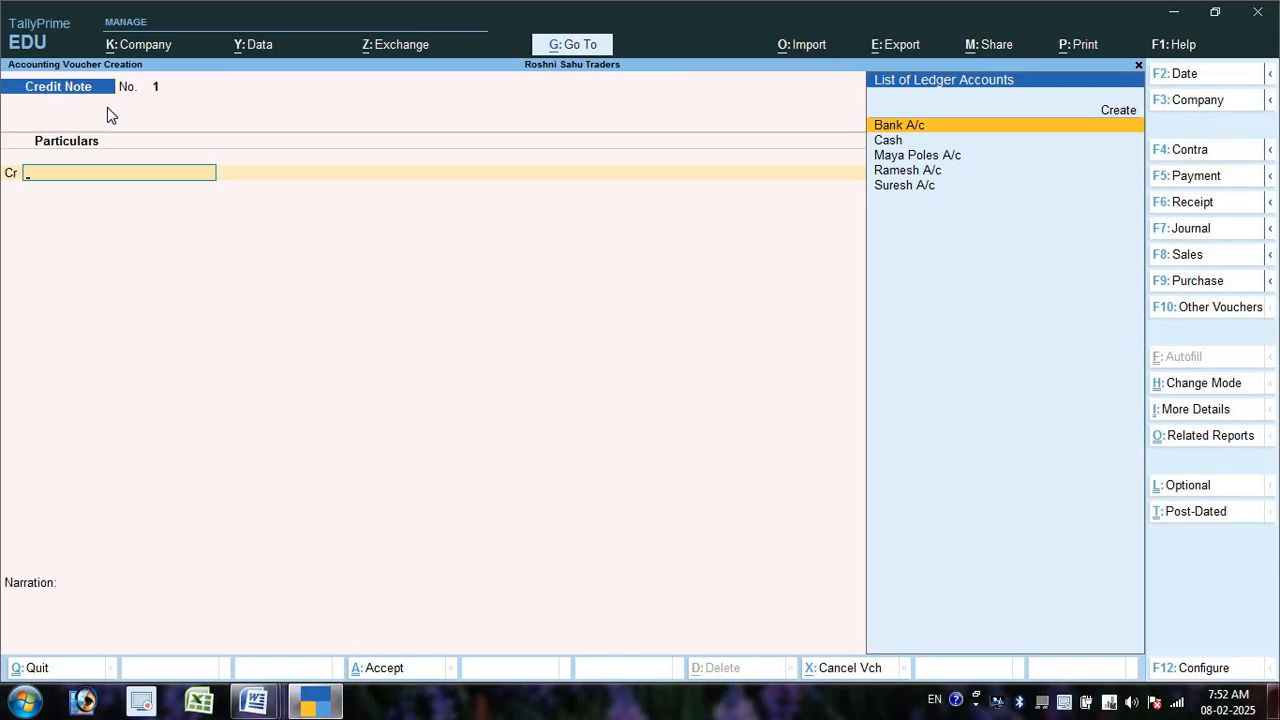
{"action": "key", "text": "F6"}
{"action": "key", "text": "Down"}
{"action": "key", "text": "Down"}
{"action": "key", "text": "Down"}
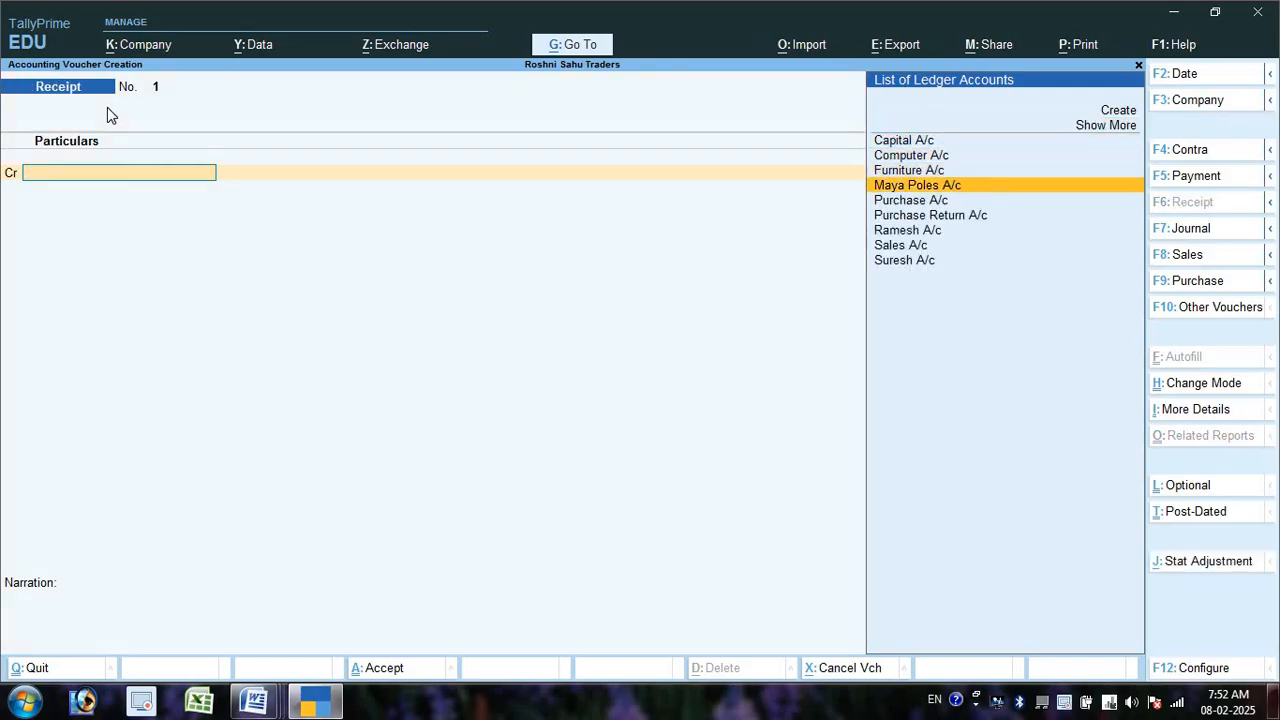
{"action": "key", "text": "Return"}
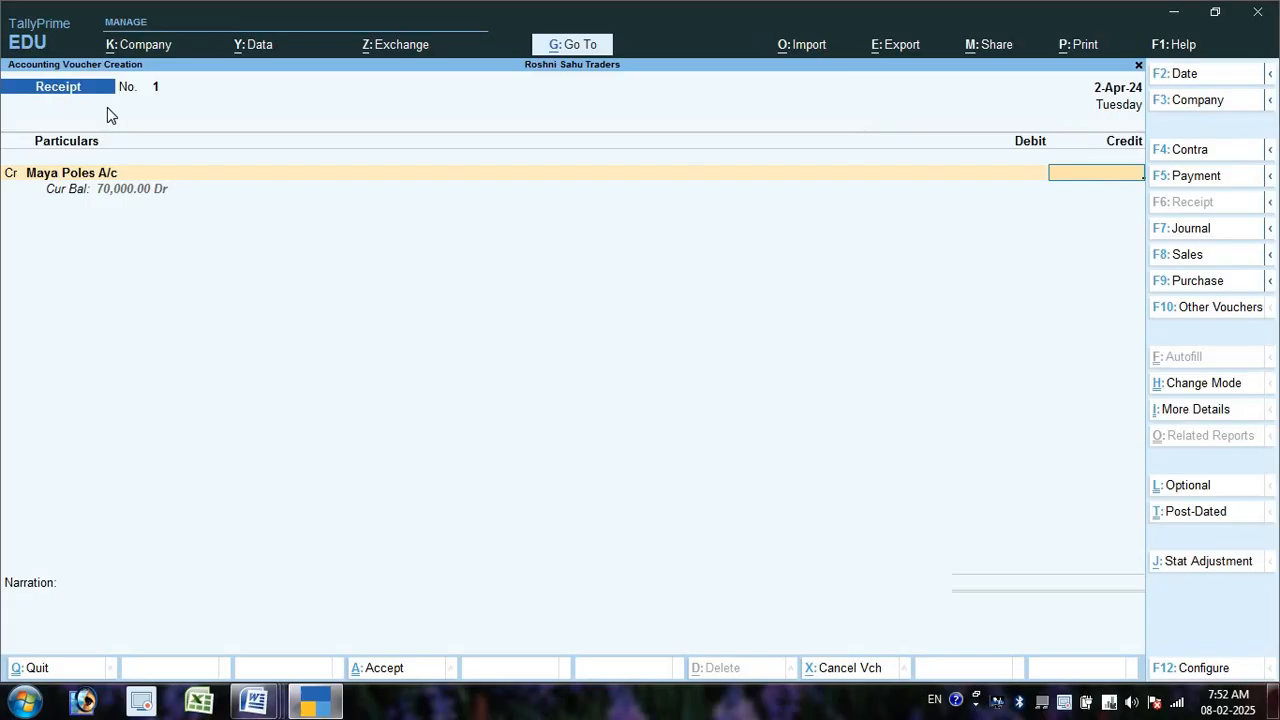
{"action": "type", "text": "50000"}
{"action": "key", "text": "Return"}
{"action": "key", "text": "Return"}
{"action": "key", "text": "Return"}
{"action": "key", "text": "Return"}
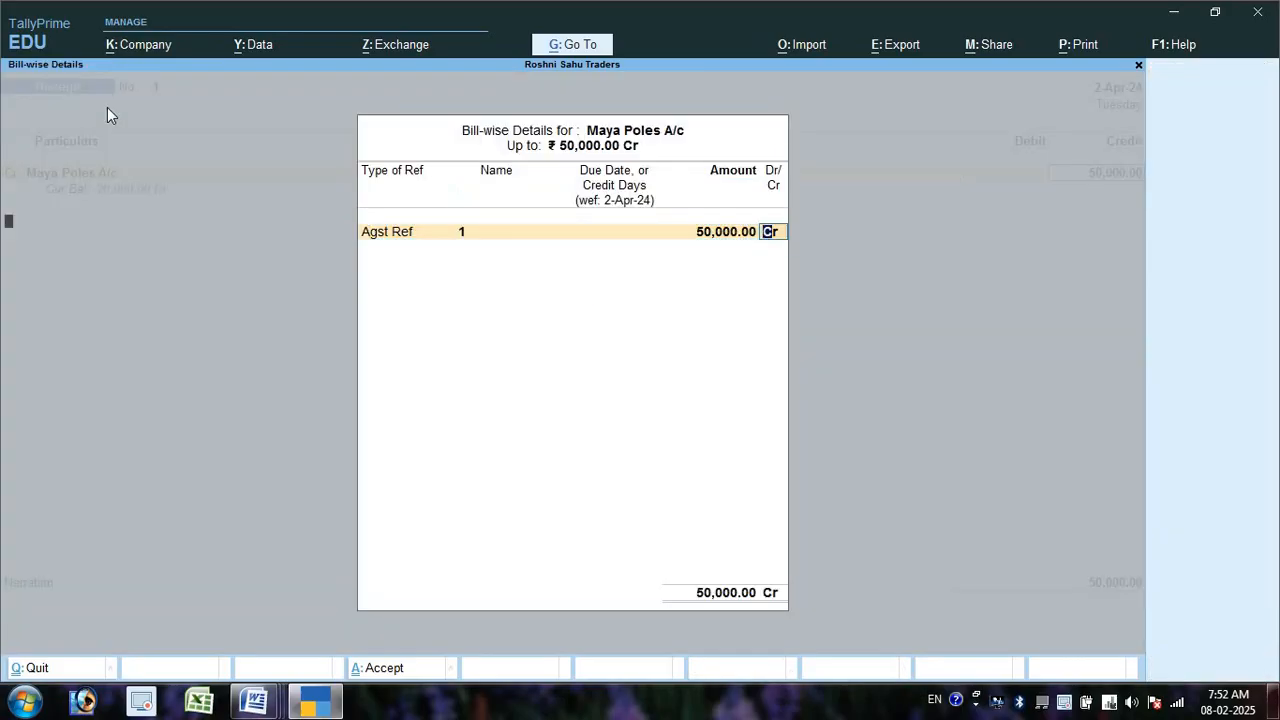
{"action": "key", "text": "Return"}
- Debit Cash 50,000 and save receipt No. 1 without a narration
{"action": "type", "text": "Ca"}
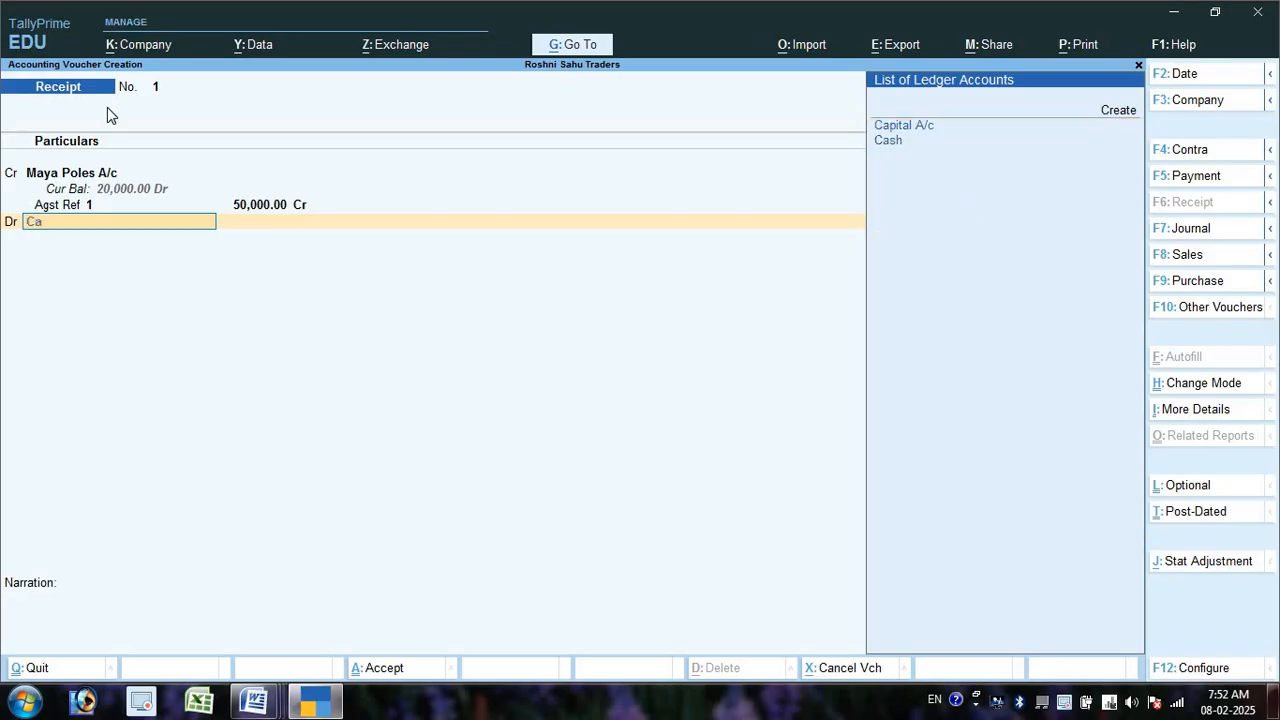
{"action": "key", "text": "alt+Tab"}
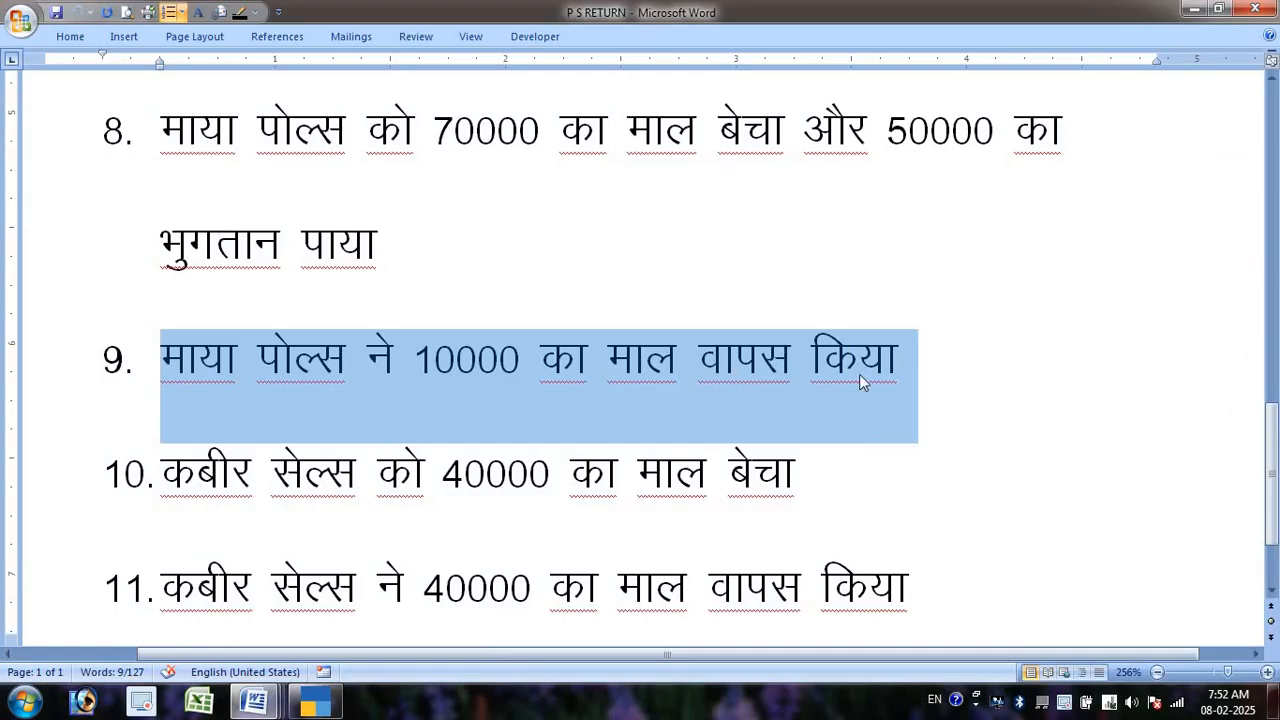
{"action": "key", "text": "alt+Tab"}
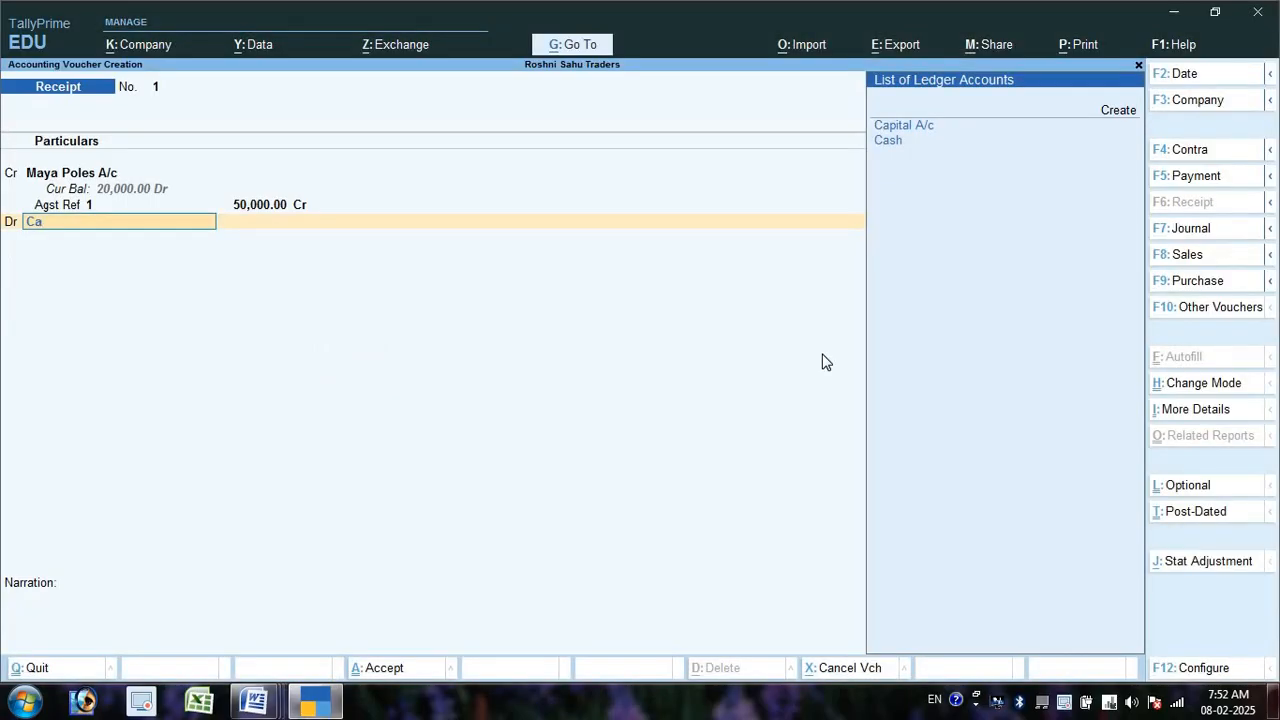
{"action": "key", "text": "Return"}
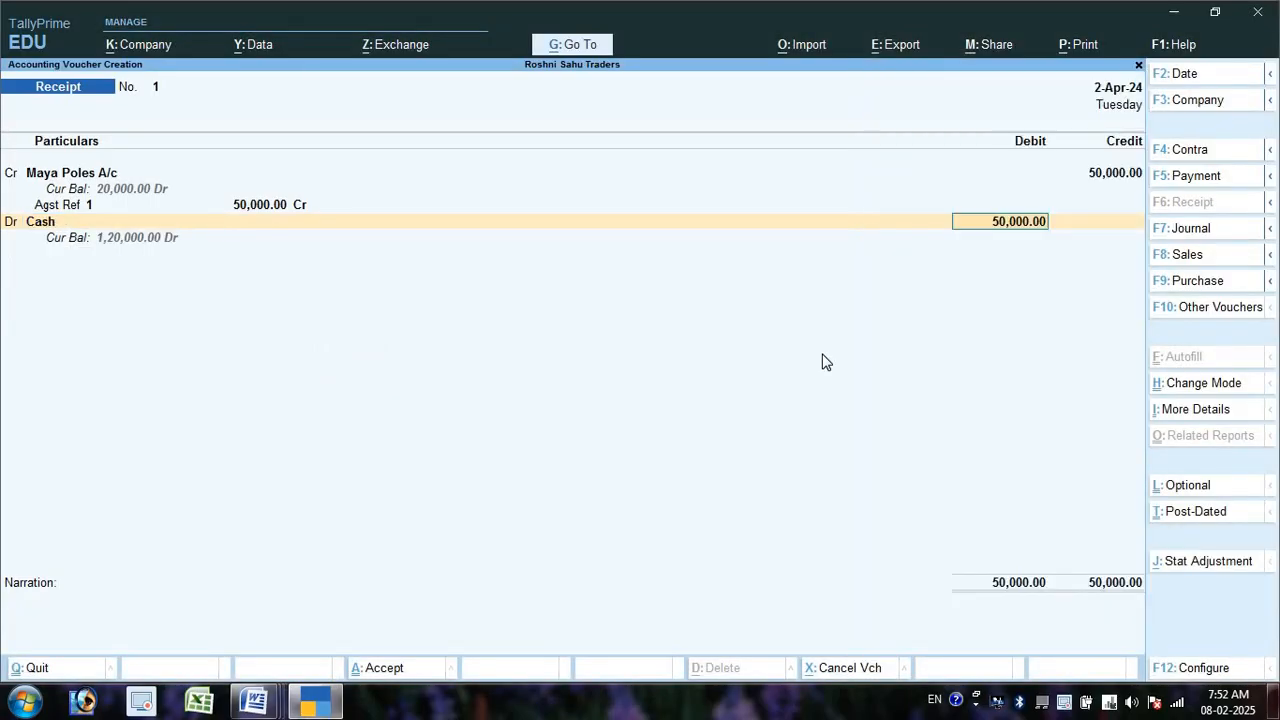
{"action": "key", "text": "Return"}
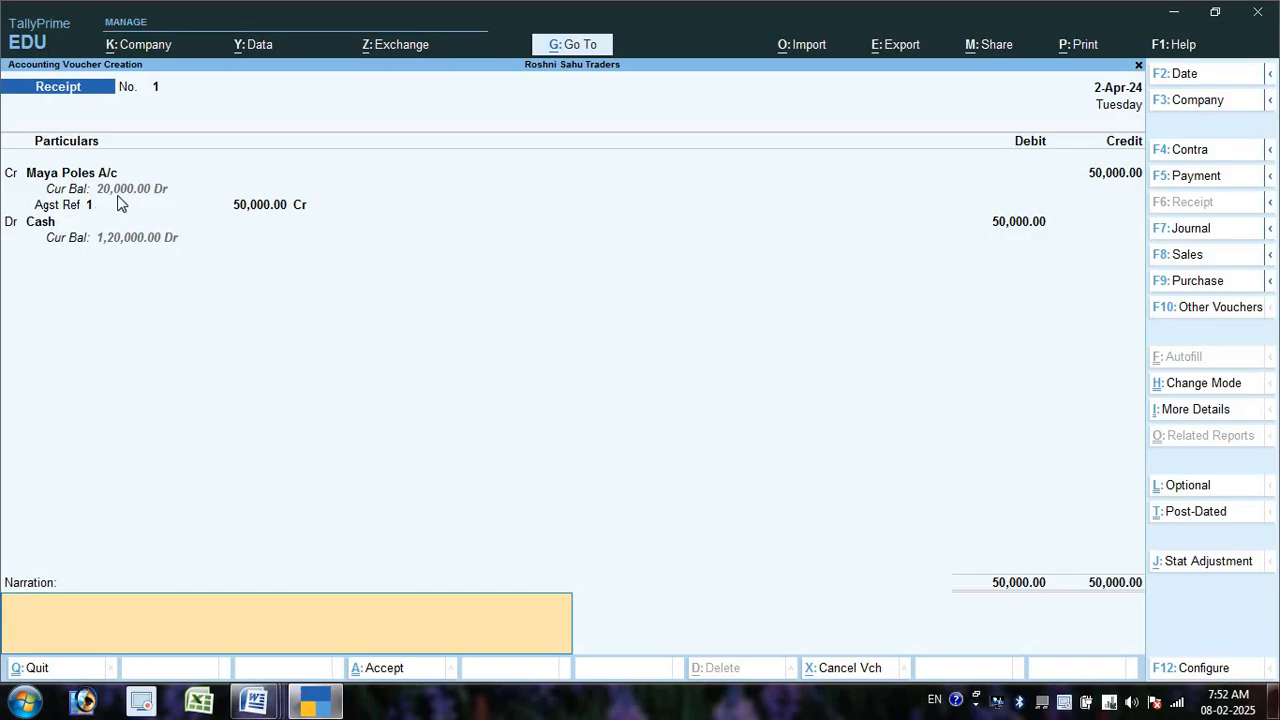
{"action": "key", "text": "Return"}
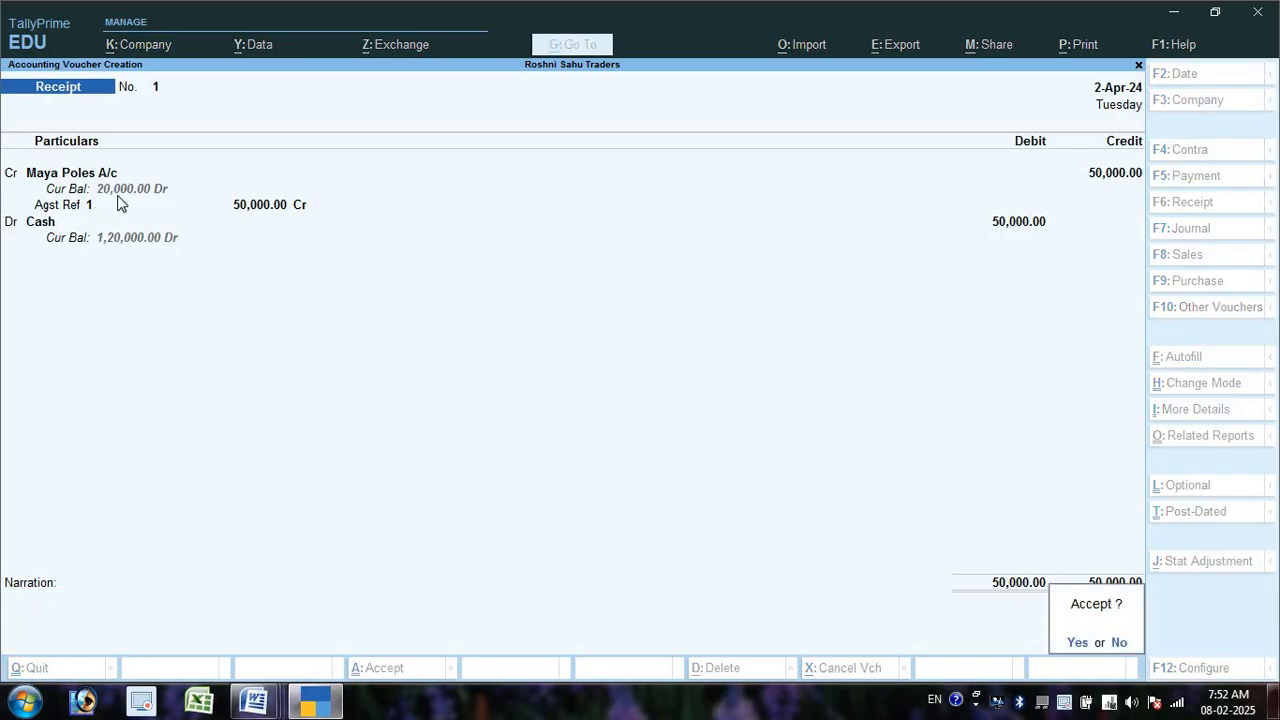
{"action": "key", "text": "Return"}
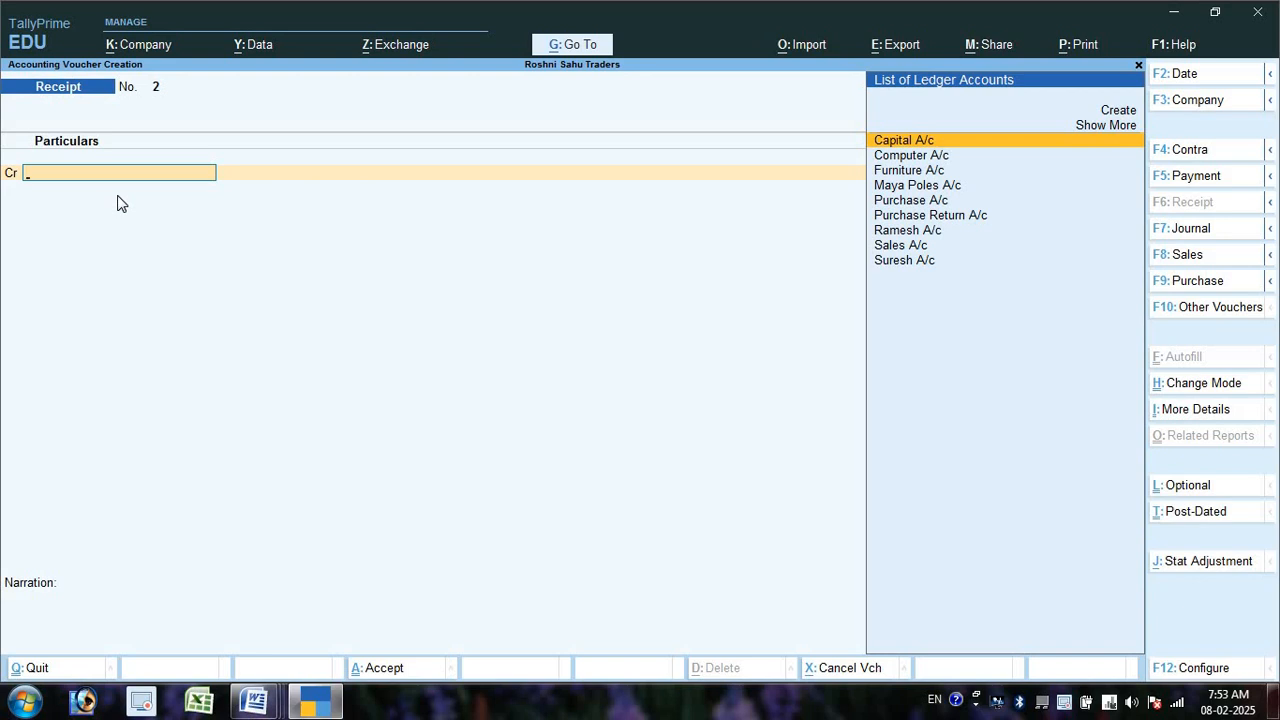
{"action": "key", "text": "ctrl+F8"}
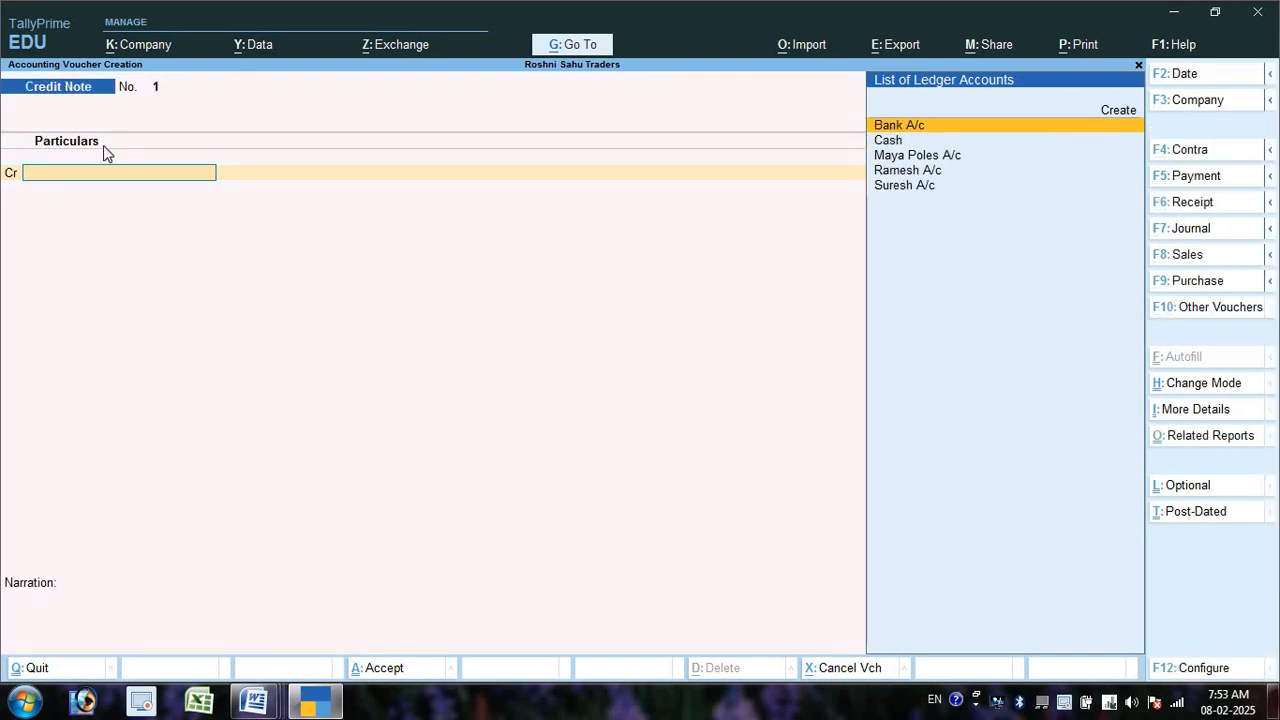
{"action": "key", "text": "alt+Tab"}
{"action": "key", "text": "alt+Tab"}
{"action": "key", "text": "Down"}
{"action": "key", "text": "Down"}
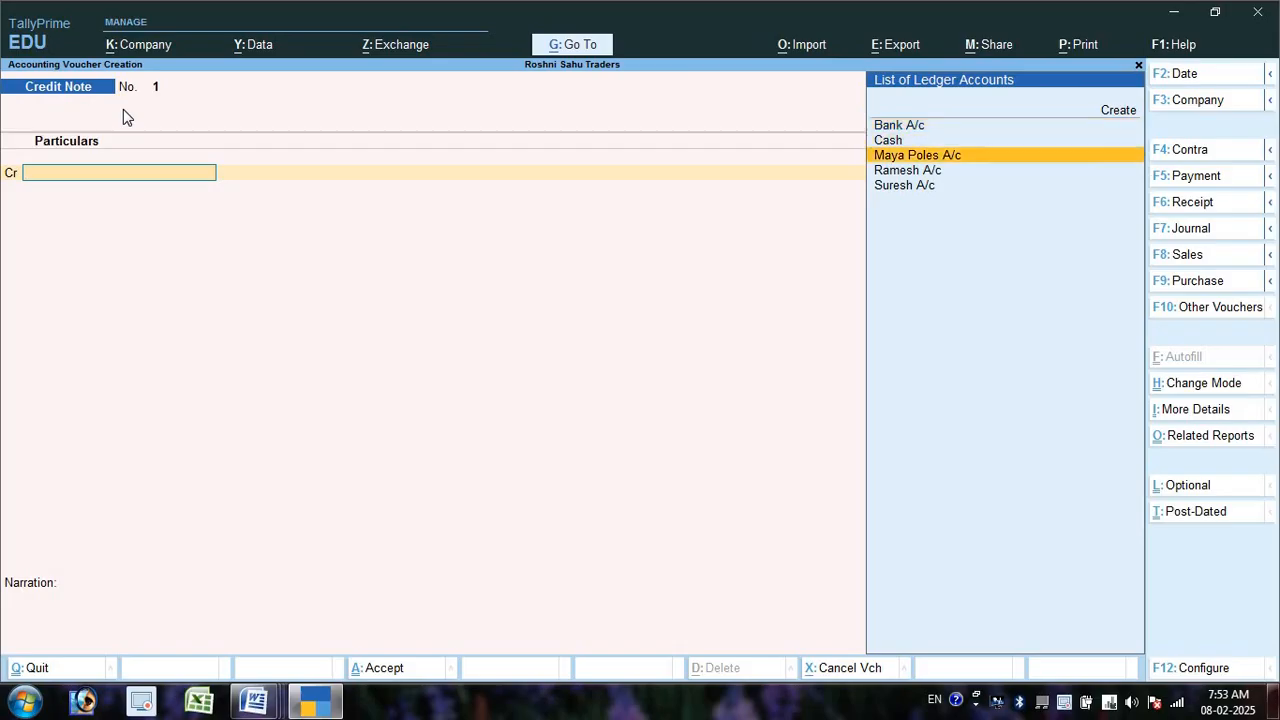
{"action": "key", "text": "Return"}
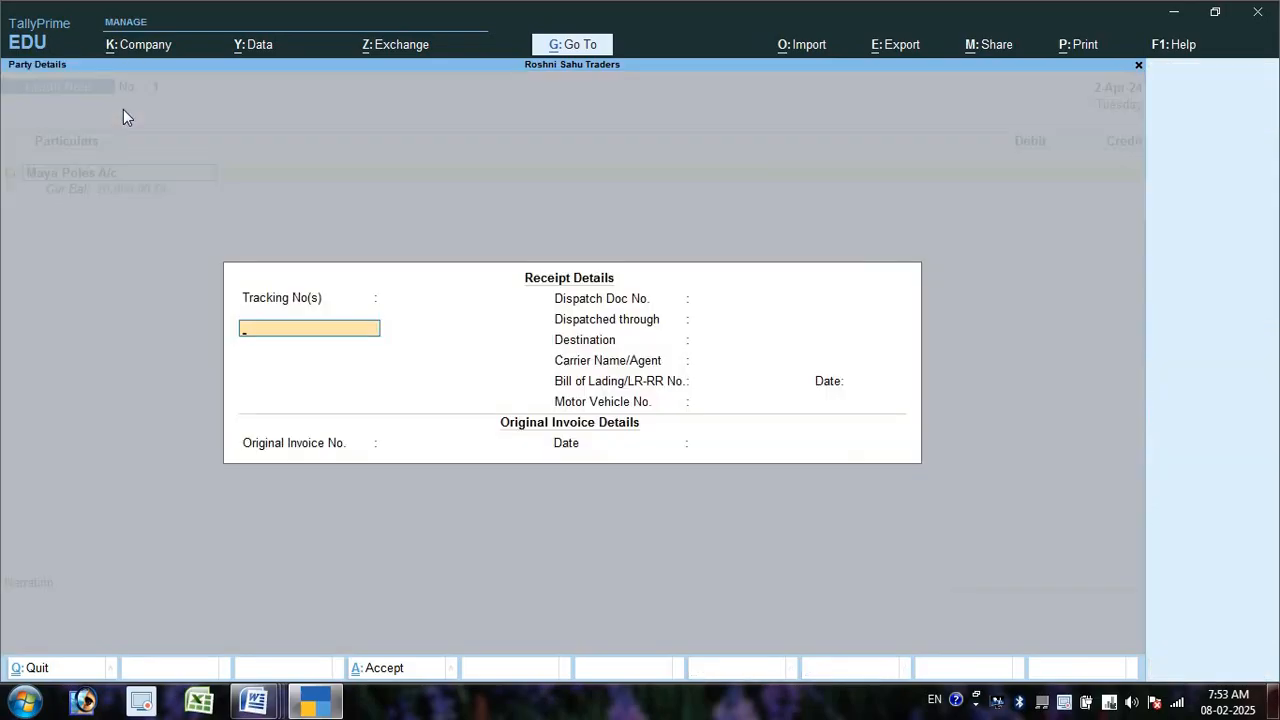
{"action": "key", "text": "ctrl+a"}
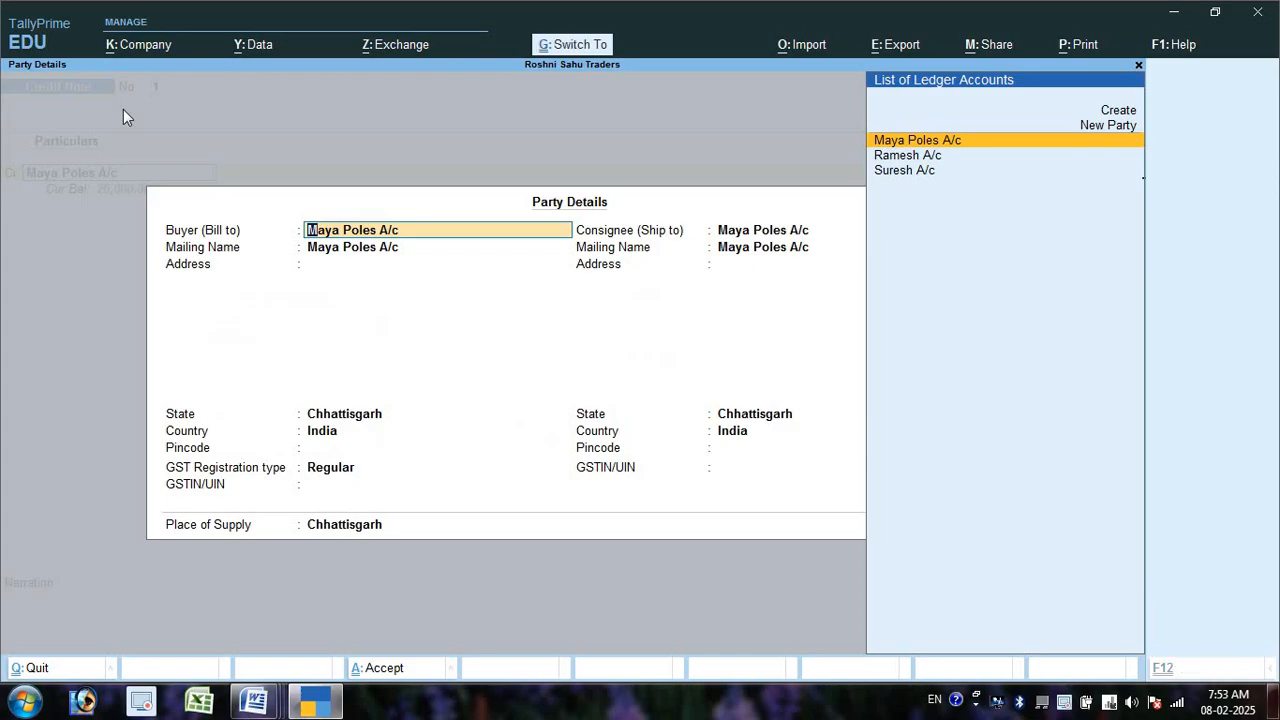
{"action": "key", "text": "ctrl+a"}
{"action": "key", "text": "alt+Tab"}
{"action": "key", "text": "alt+Tab"}
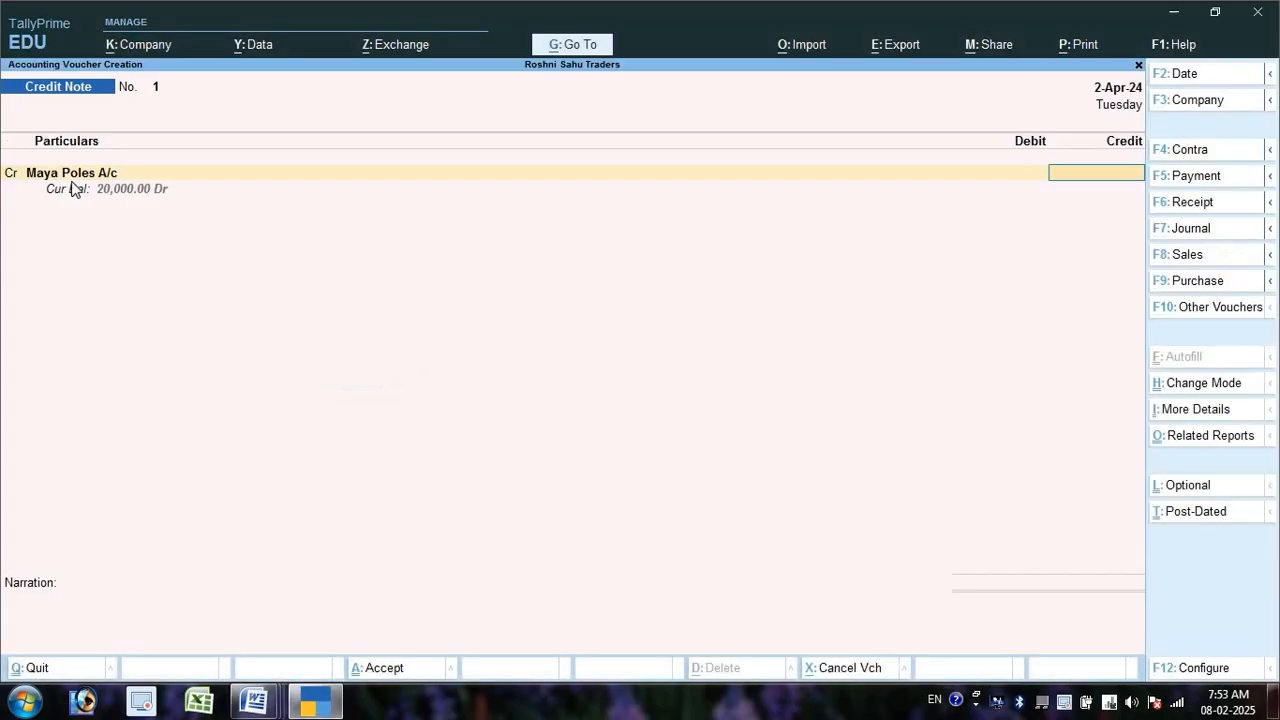
{"action": "type", "text": "10000"}
{"action": "key", "text": "Return"}
{"action": "key", "text": "Return"}
{"action": "key", "text": "Return"}
{"action": "key", "text": "Return"}
{"action": "key", "text": "Return"}
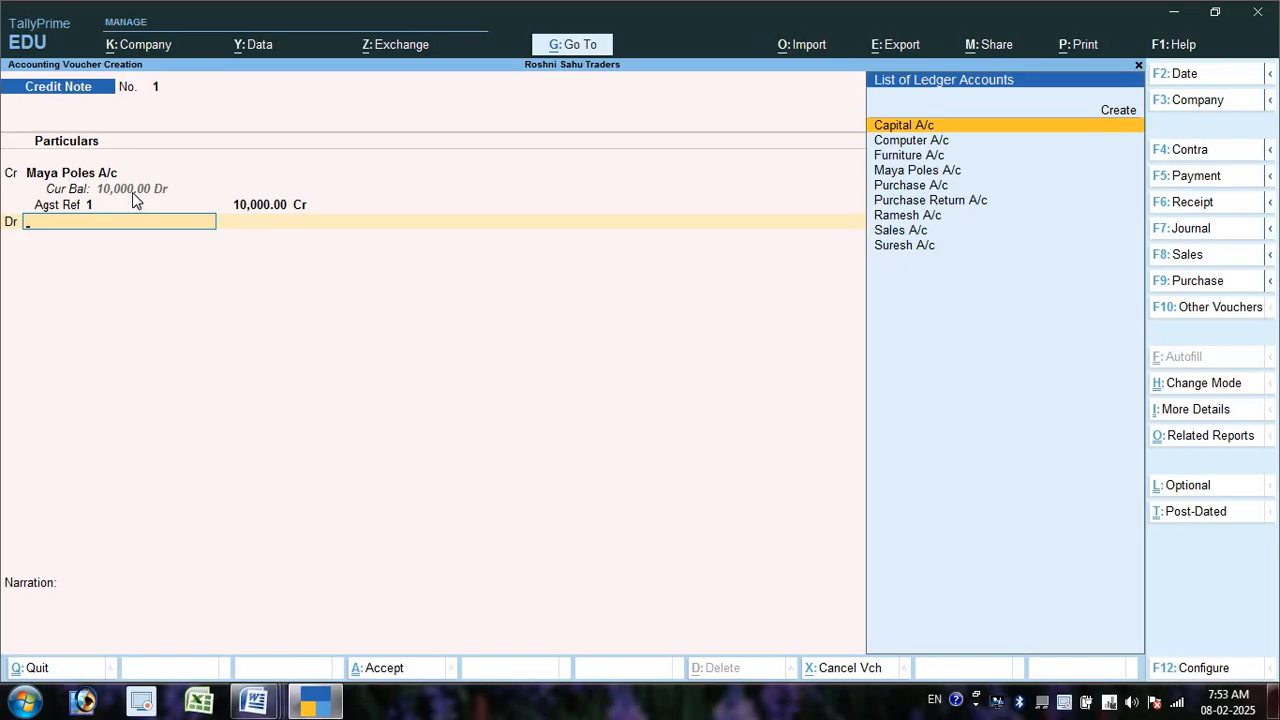
- Create Sales Return A/c under Sales Accounts and debit it 10,000
{"action": "key", "text": "Up"}
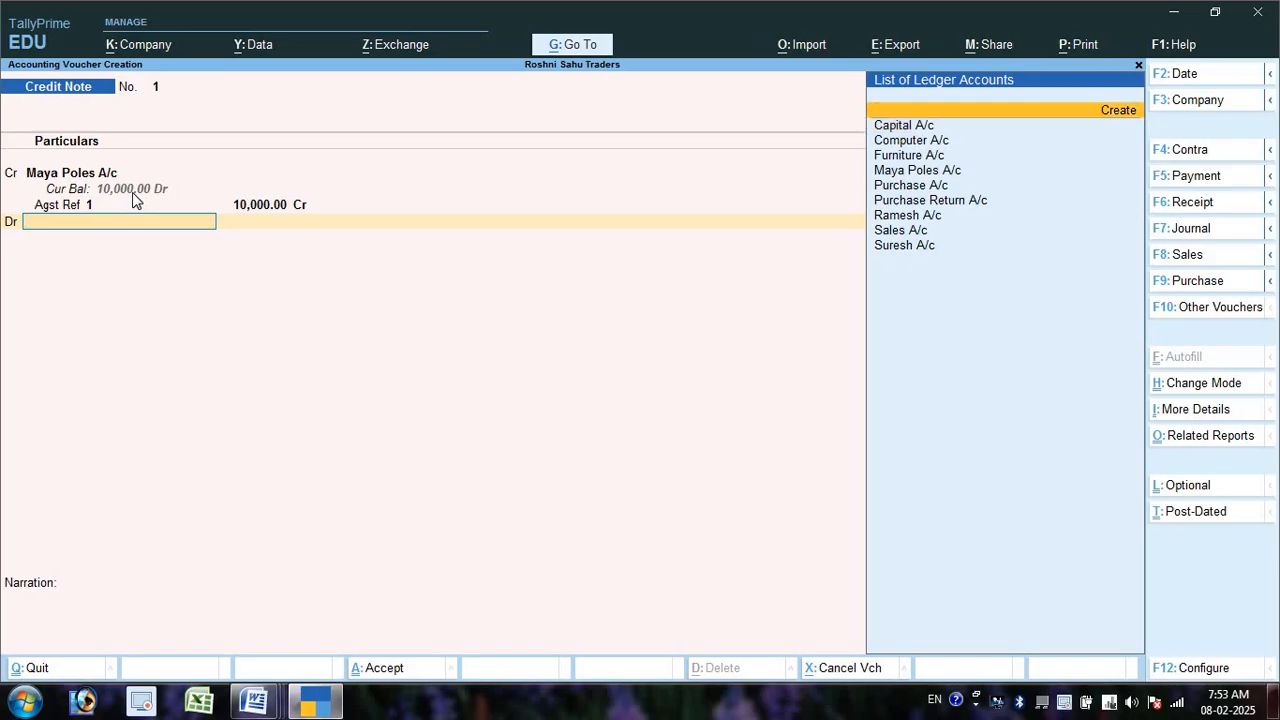
{"action": "key", "text": "Return"}
{"action": "type", "text": "Sa"}
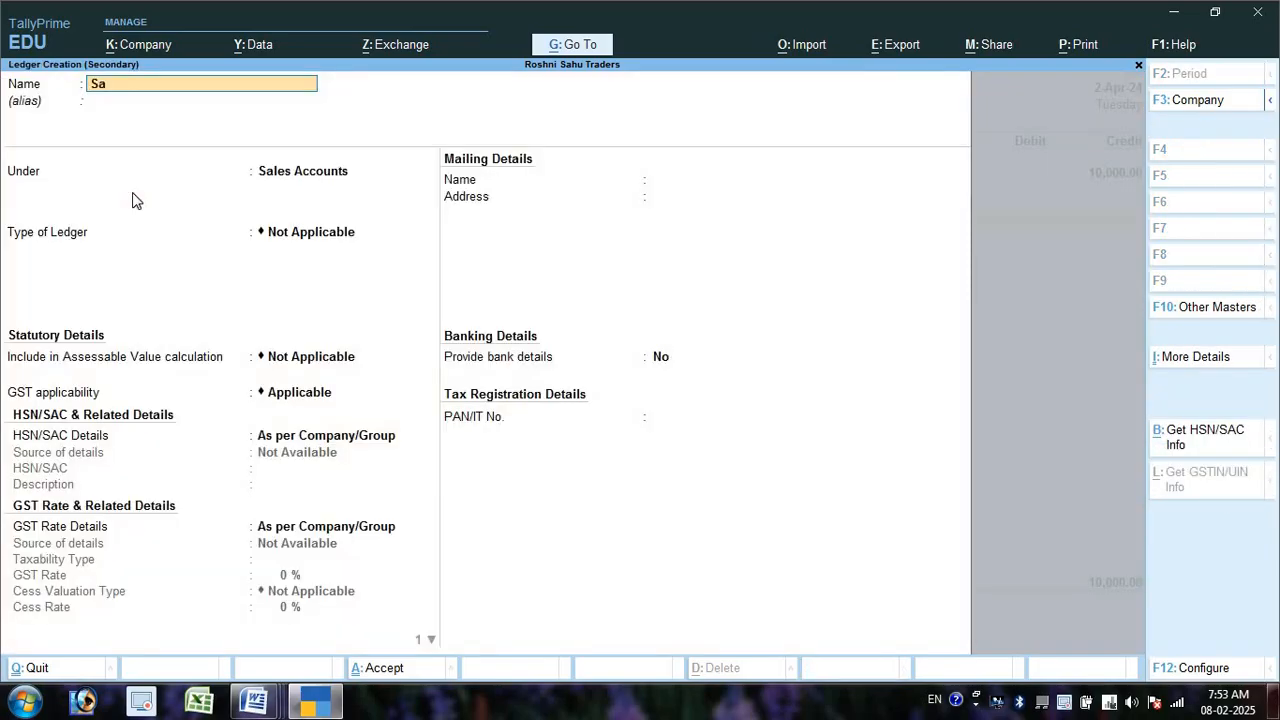
{"action": "type", "text": "les Return a/c"}
{"action": "key", "text": "Return"}
{"action": "key", "text": "Return"}
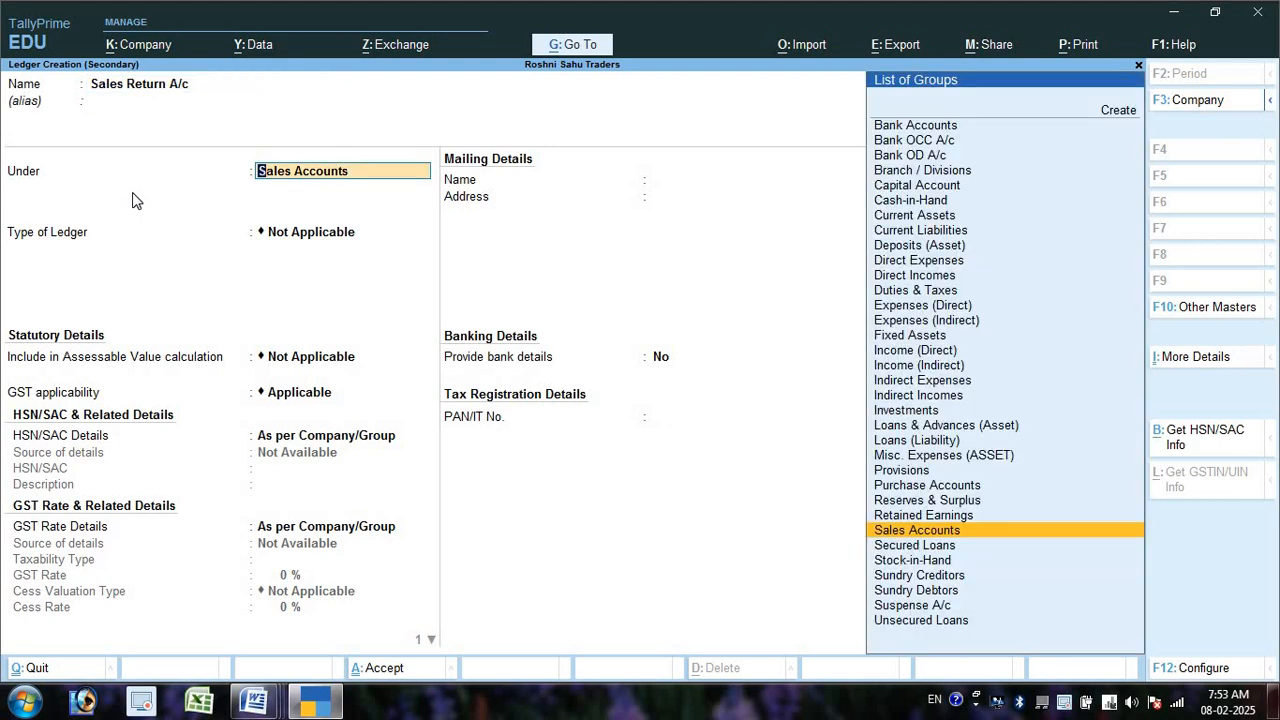
{"action": "key", "text": "ctrl+a"}
{"action": "key", "text": "Return"}
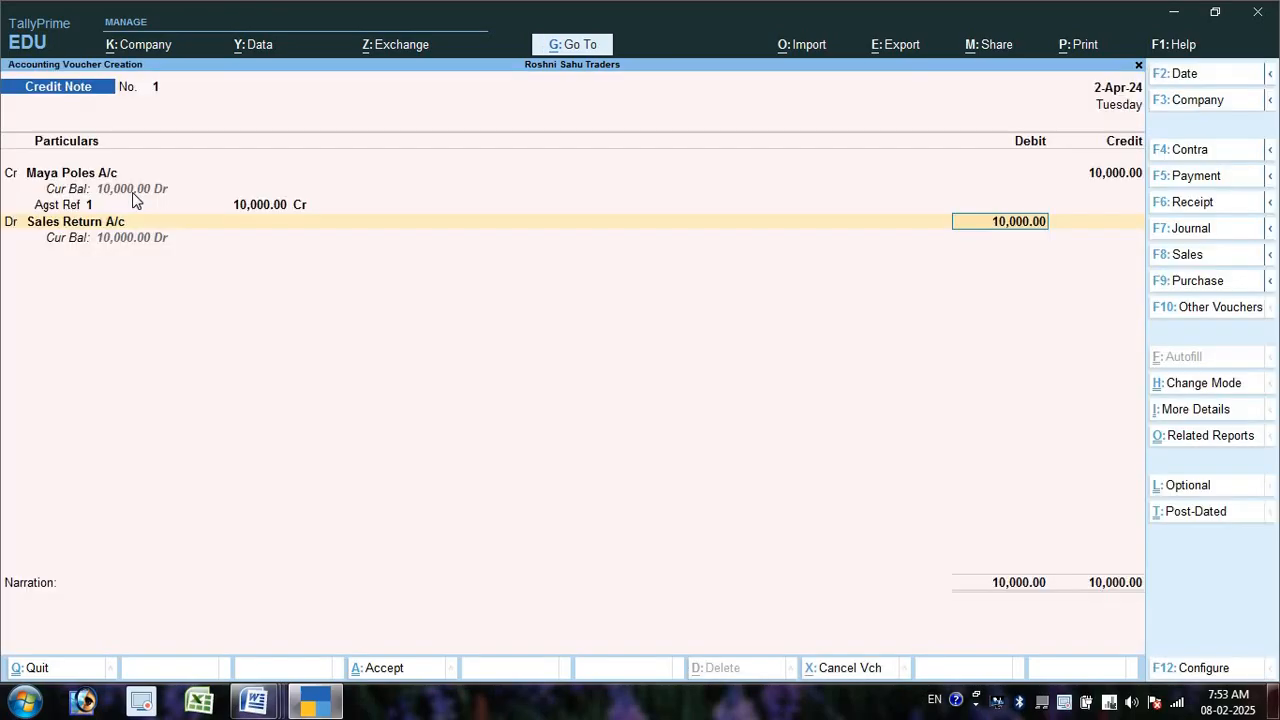
{"action": "key", "text": "Return"}
{"action": "key", "text": "Return"}
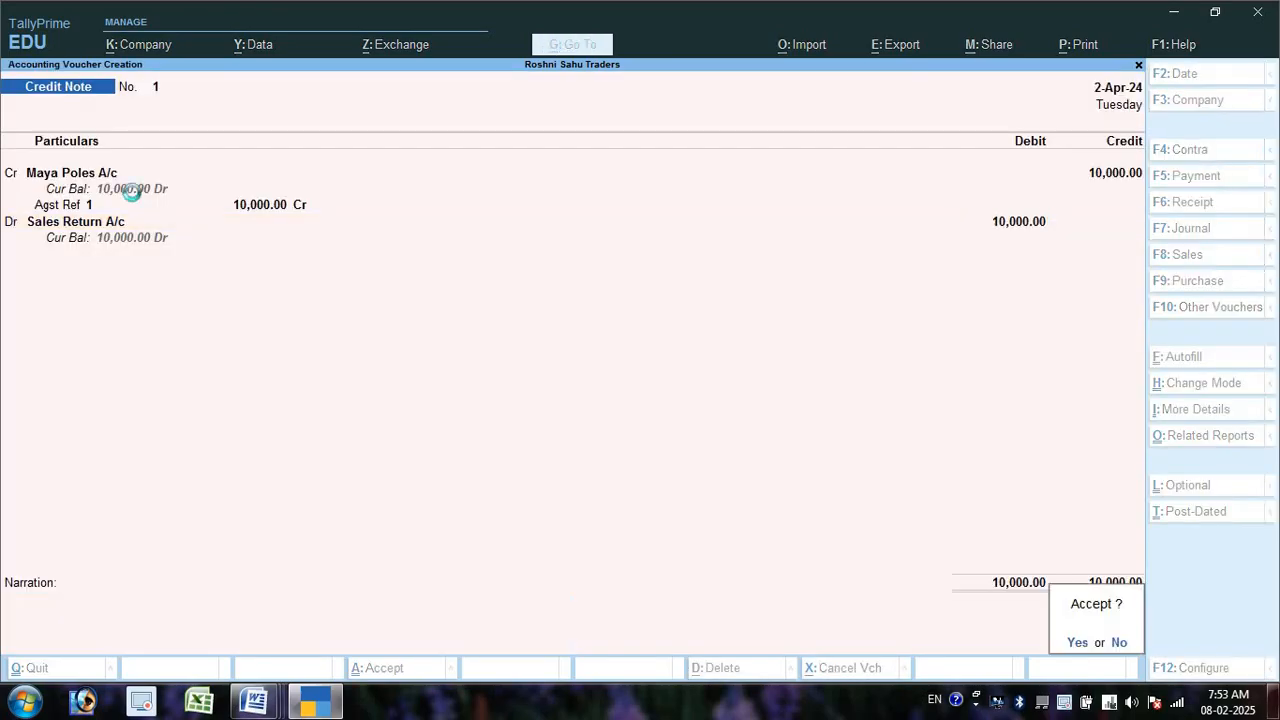
{"action": "key", "text": "Return"}
{"action": "key", "text": "alt+Tab"}
- Mark item 10, the 40,000 sale to Kabeer Sales, and start a Sales voucher in As Voucher mode
{"action": "scroll", "coordinate": [640, 300], "scroll_direction": "down", "scroll_amount": 2}
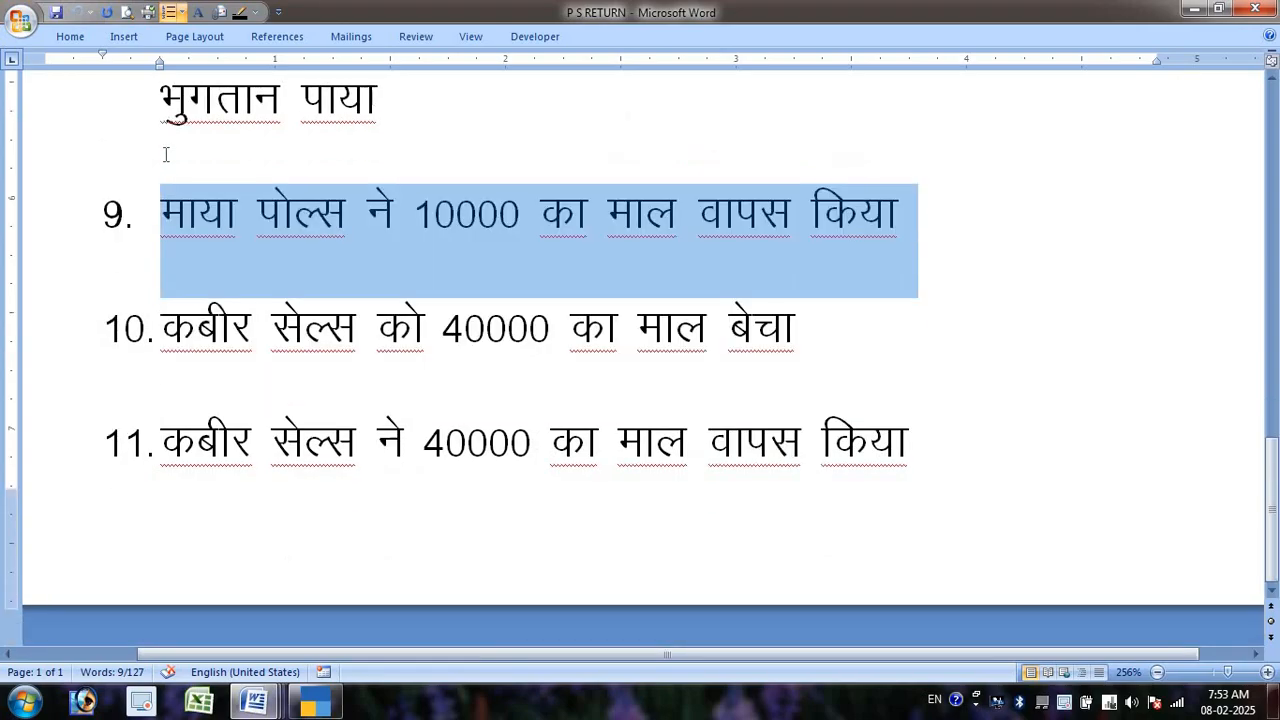
{"action": "left_click_drag", "start_coordinate": [166, 327], "coordinate": [789, 310]}
{"action": "key", "text": "alt+Tab"}
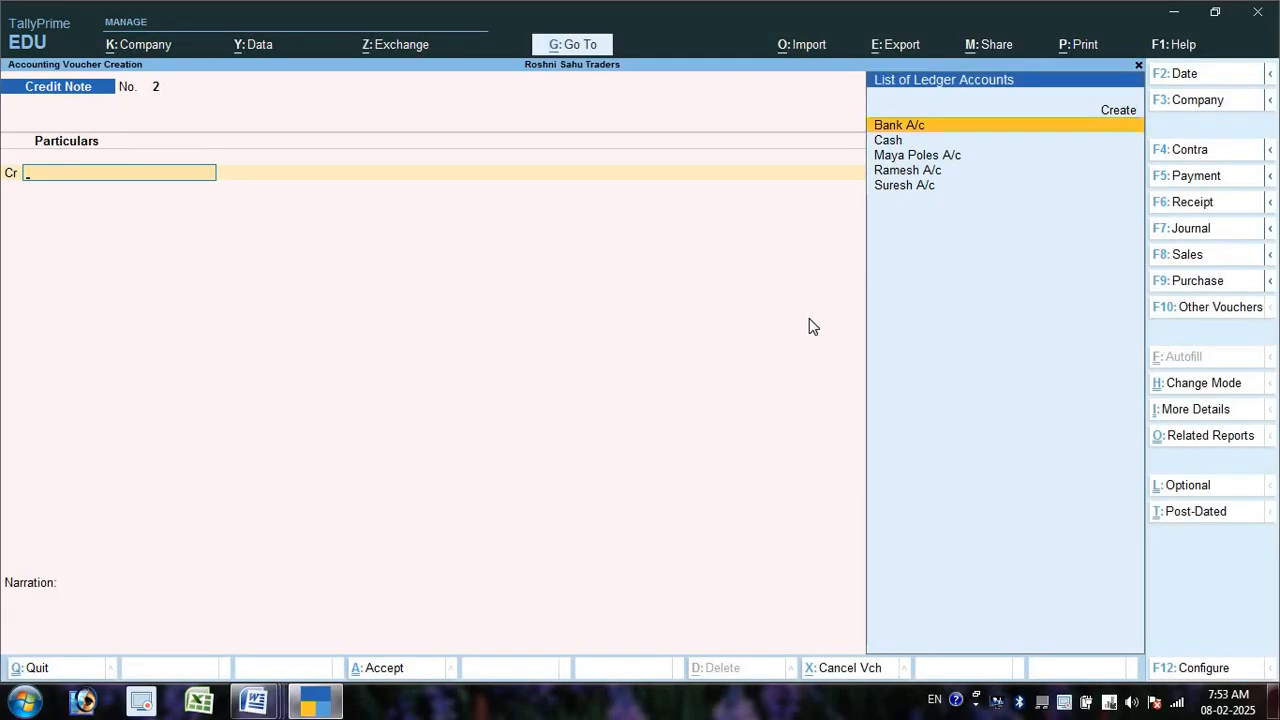
{"action": "key", "text": "F8"}
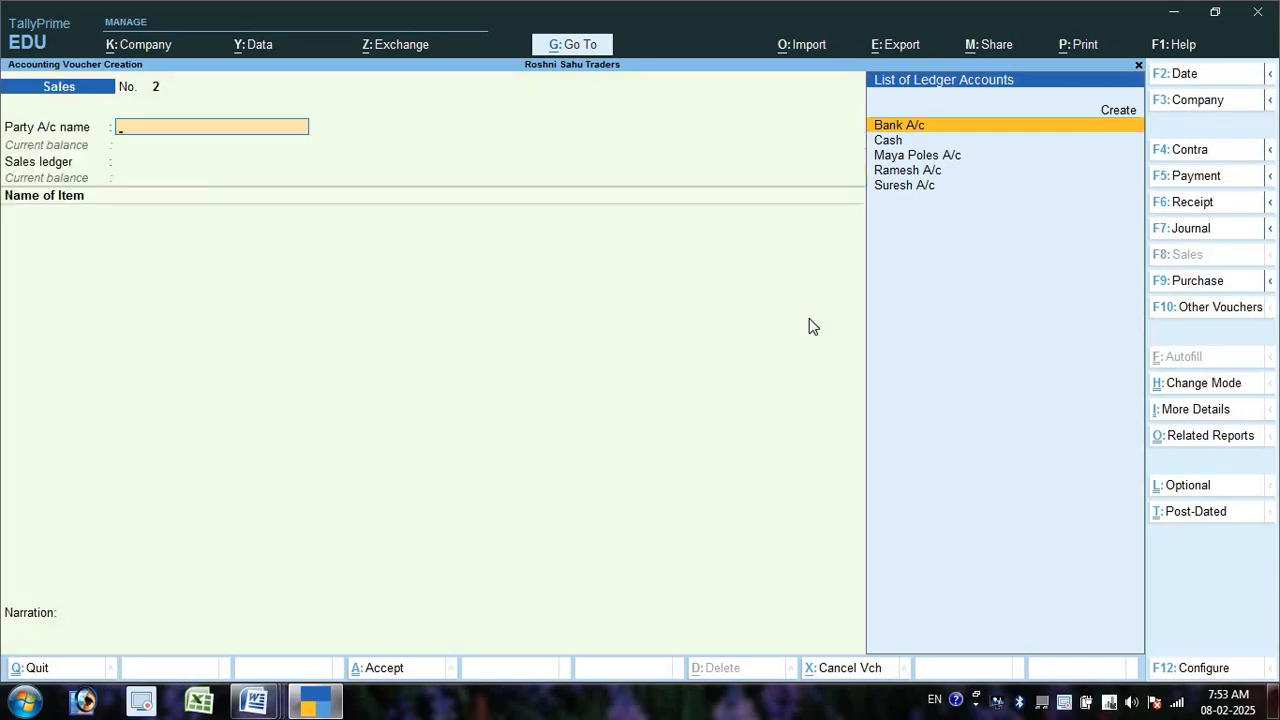
{"action": "key", "text": "ctrl+h"}
{"action": "key", "text": "Down"}
{"action": "key", "text": "Down"}
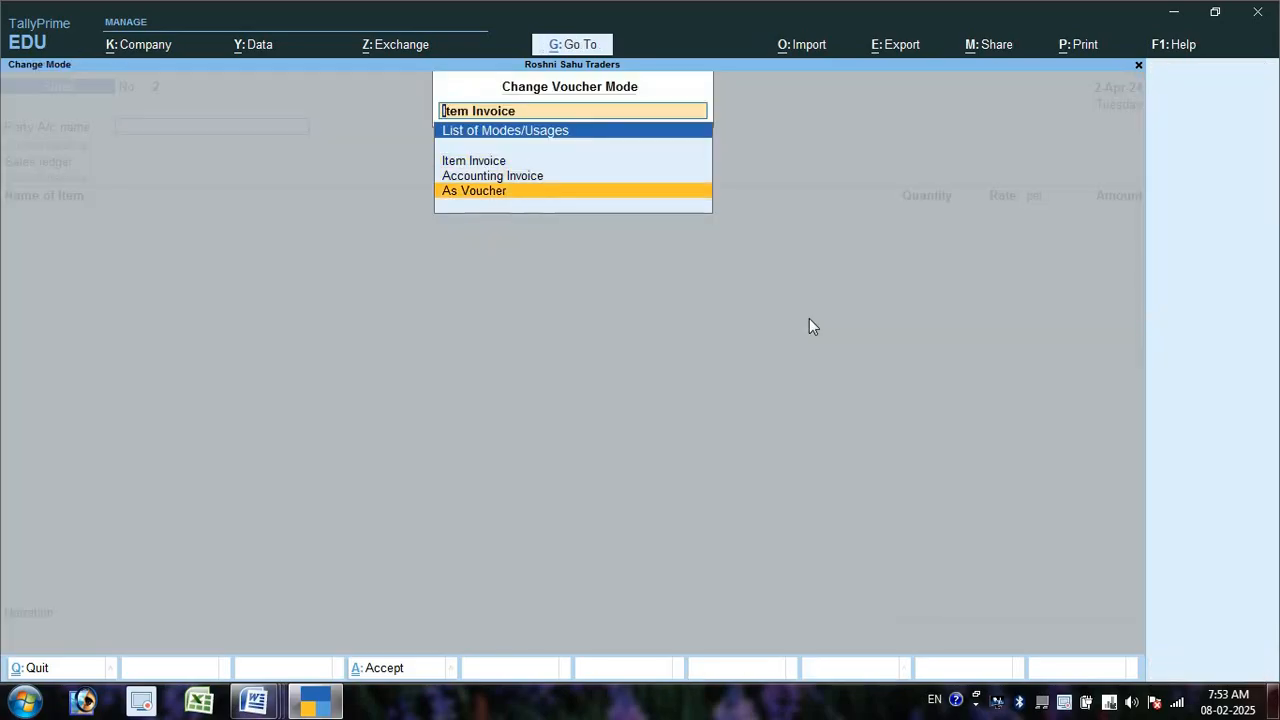
{"action": "key", "text": "Return"}
- Create the Kabeer Sales A/c ledger under Sundry Debtors
{"action": "key", "text": "Up"}
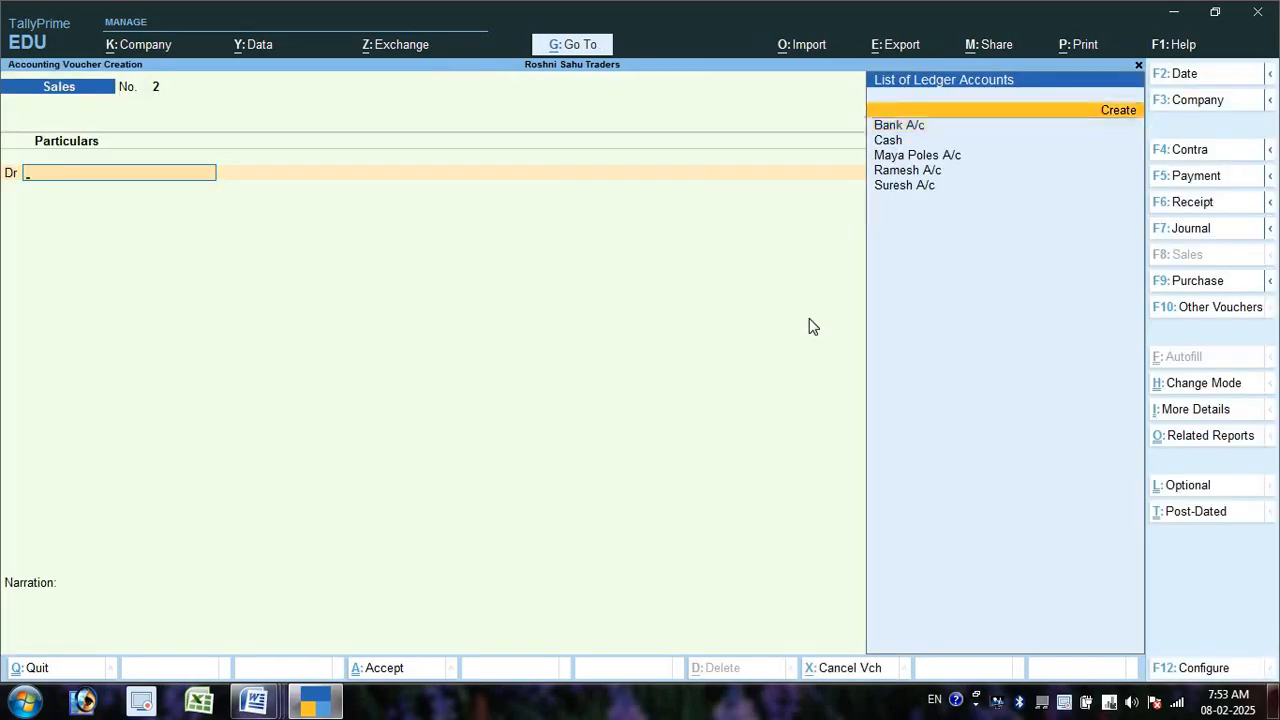
{"action": "key", "text": "Return"}
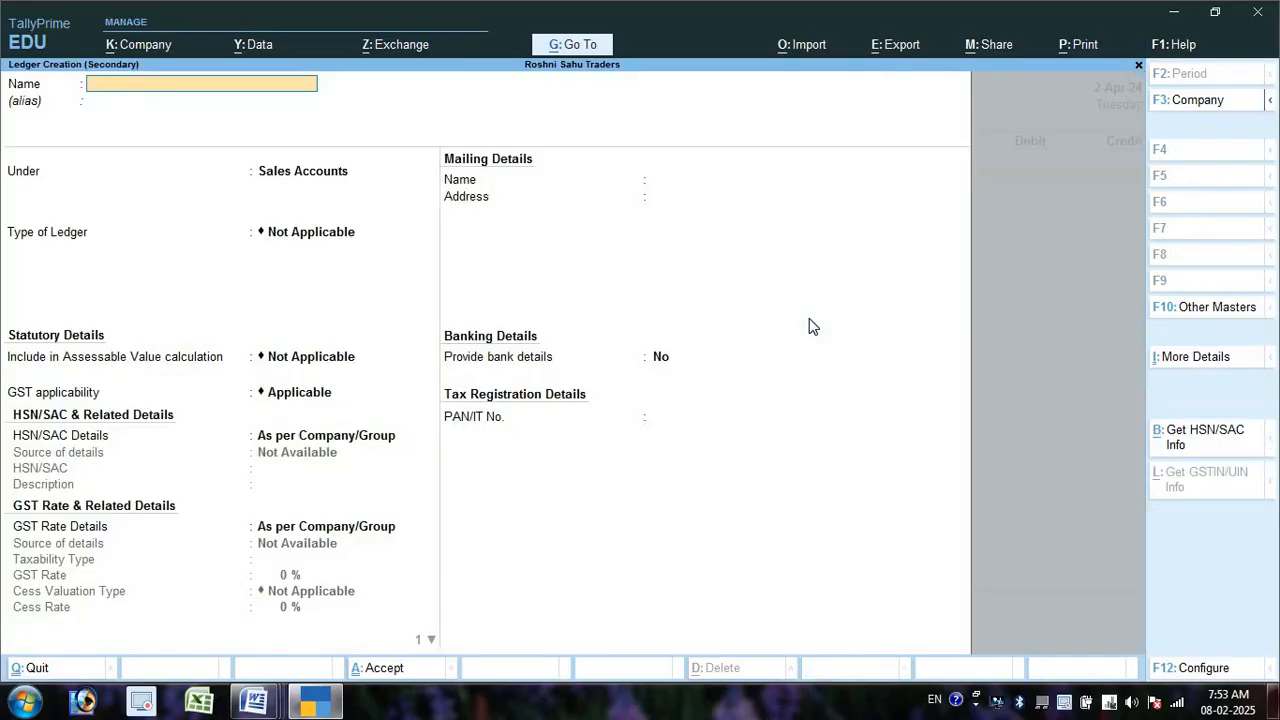
{"action": "type", "text": "Kabeer Sales a/c"}
{"action": "key", "text": "Return"}
{"action": "key", "text": "Return"}
{"action": "type", "text": "Su"}
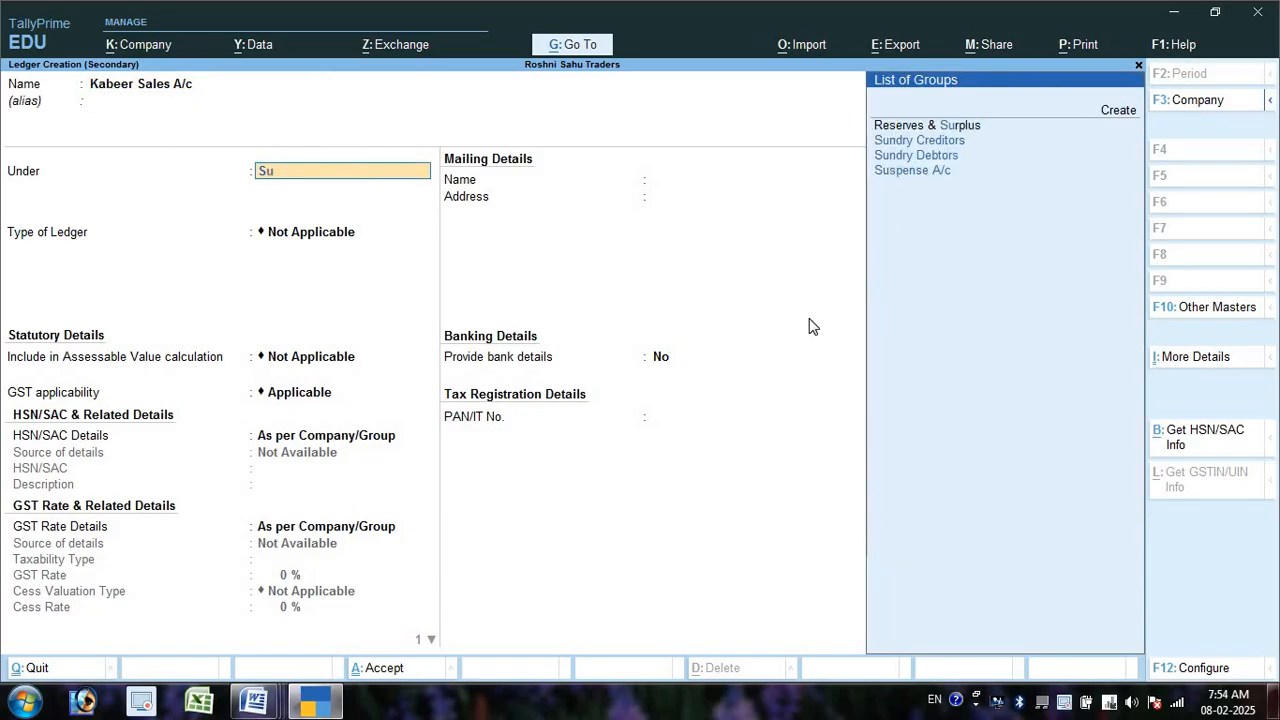
{"action": "key", "text": "Down"}
{"action": "key", "text": "Down"}
{"action": "key", "text": "Return"}
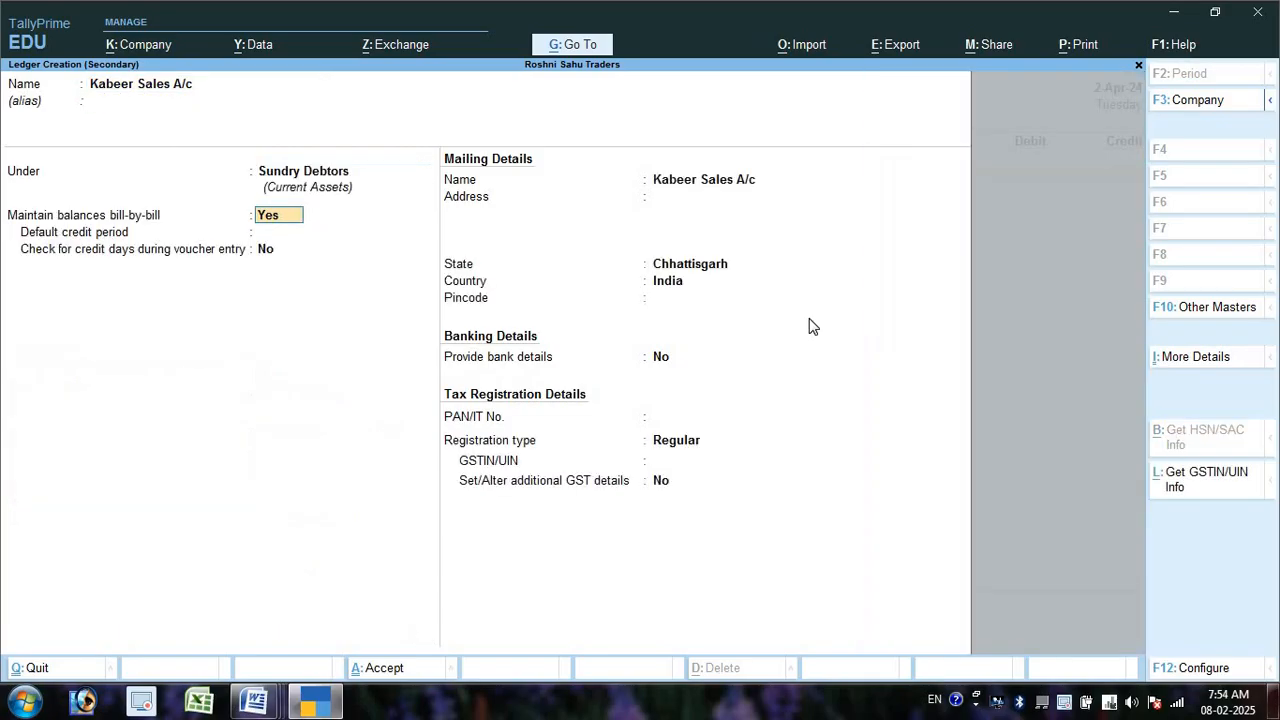
{"action": "key", "text": "ctrl+a"}
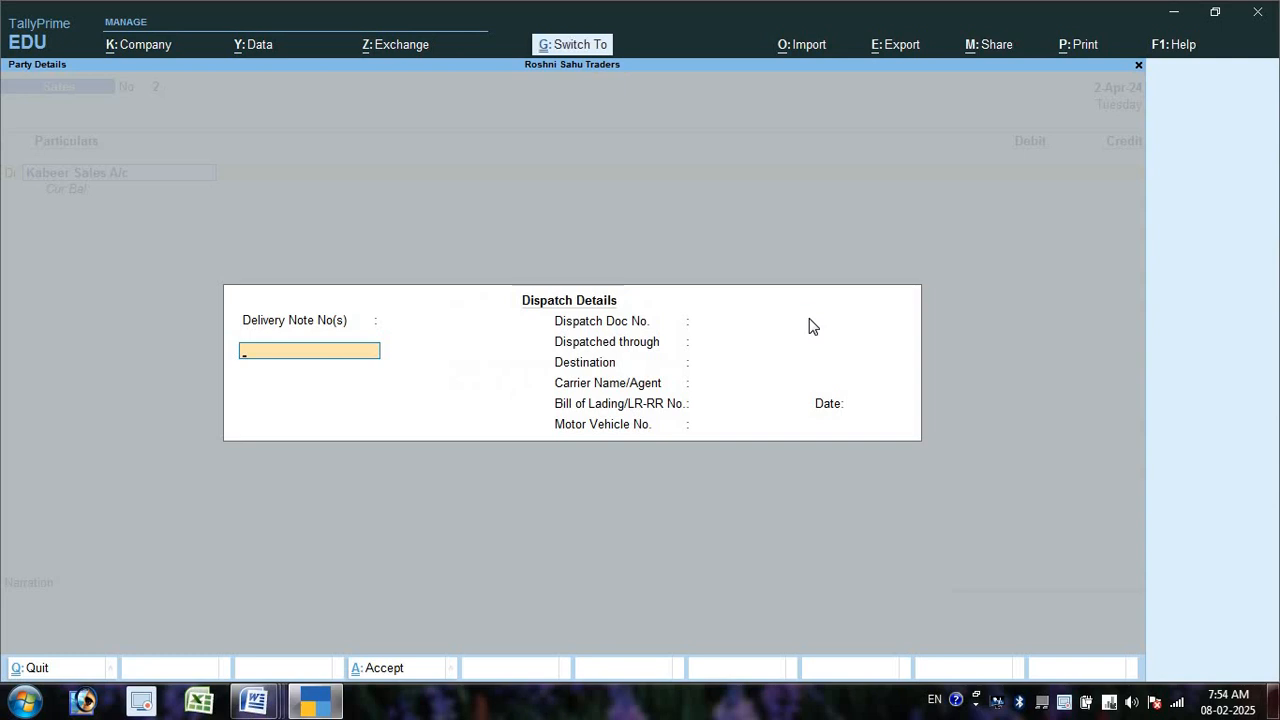
- Debit Kabeer Sales A/c 40,000 with new ref 2 and credit Sales A/c
{"action": "key", "text": "ctrl+a"}
{"action": "key", "text": "ctrl+a"}
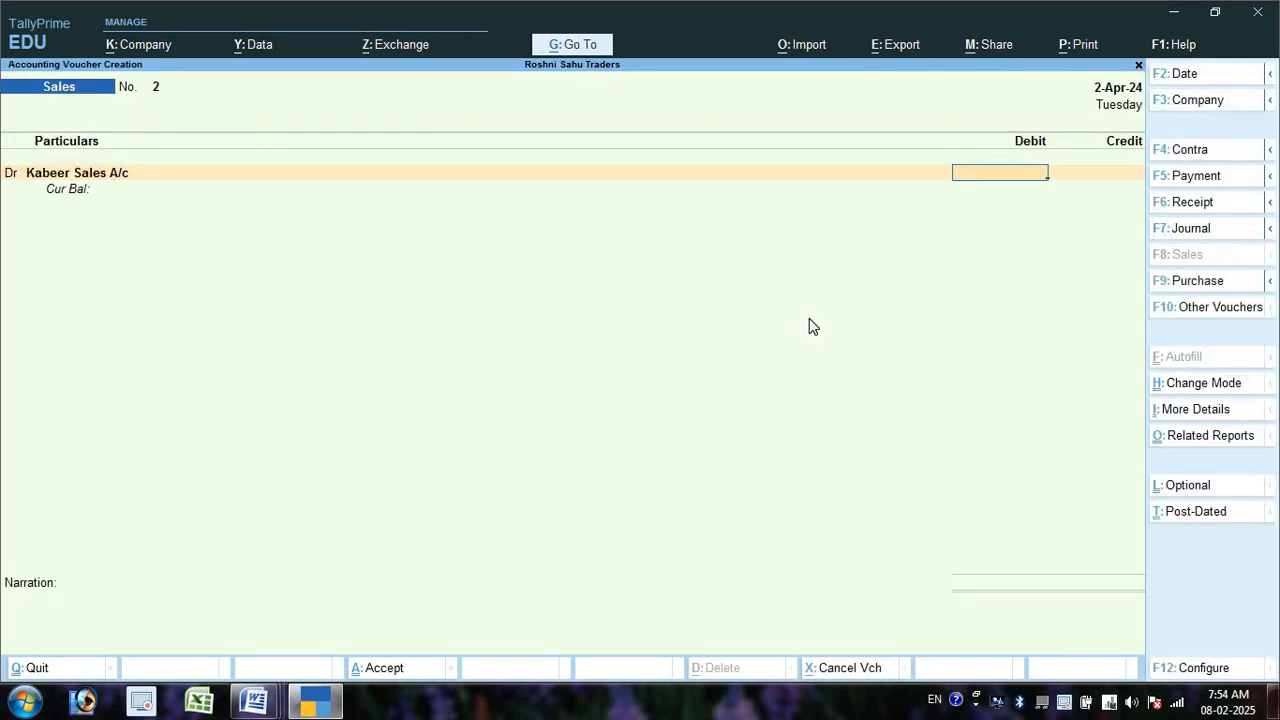
{"action": "type", "text": "40000"}
{"action": "key", "text": "Return"}
{"action": "key", "text": "Return"}
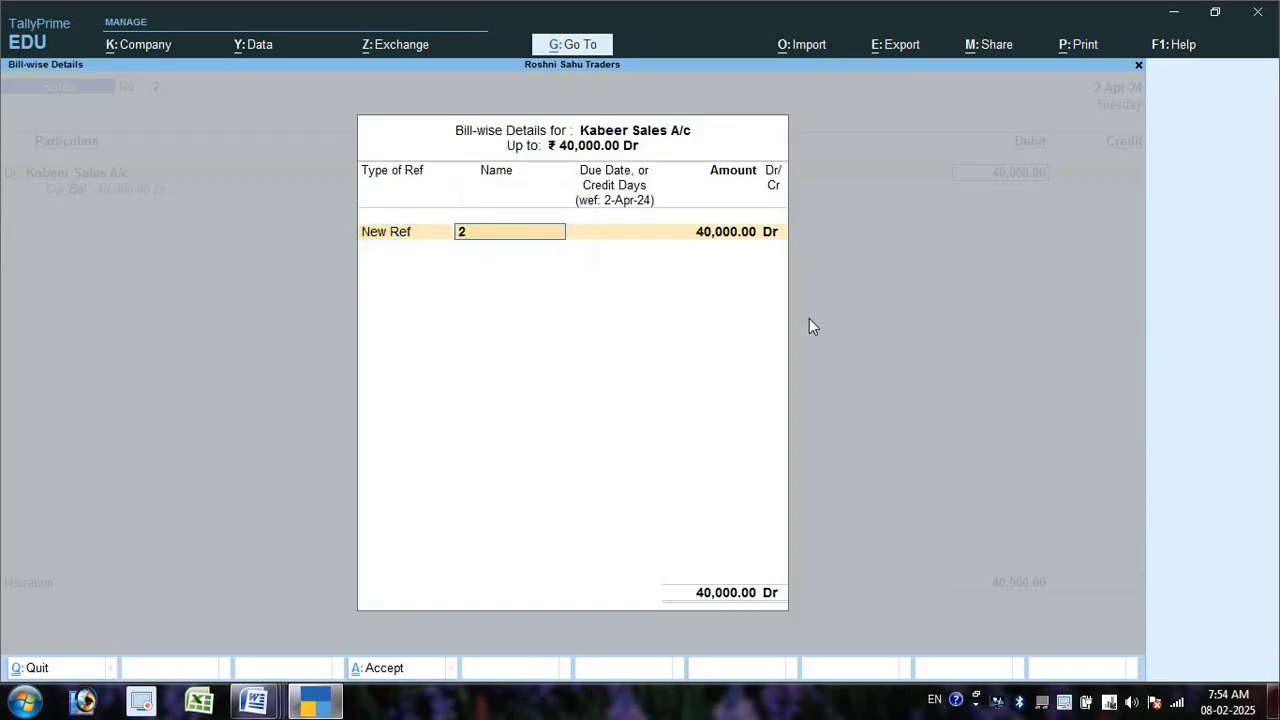
{"action": "key", "text": "Return"}
{"action": "key", "text": "Return"}
{"action": "key", "text": "Return"}
{"action": "key", "text": "Return"}
{"action": "key", "text": "Return"}
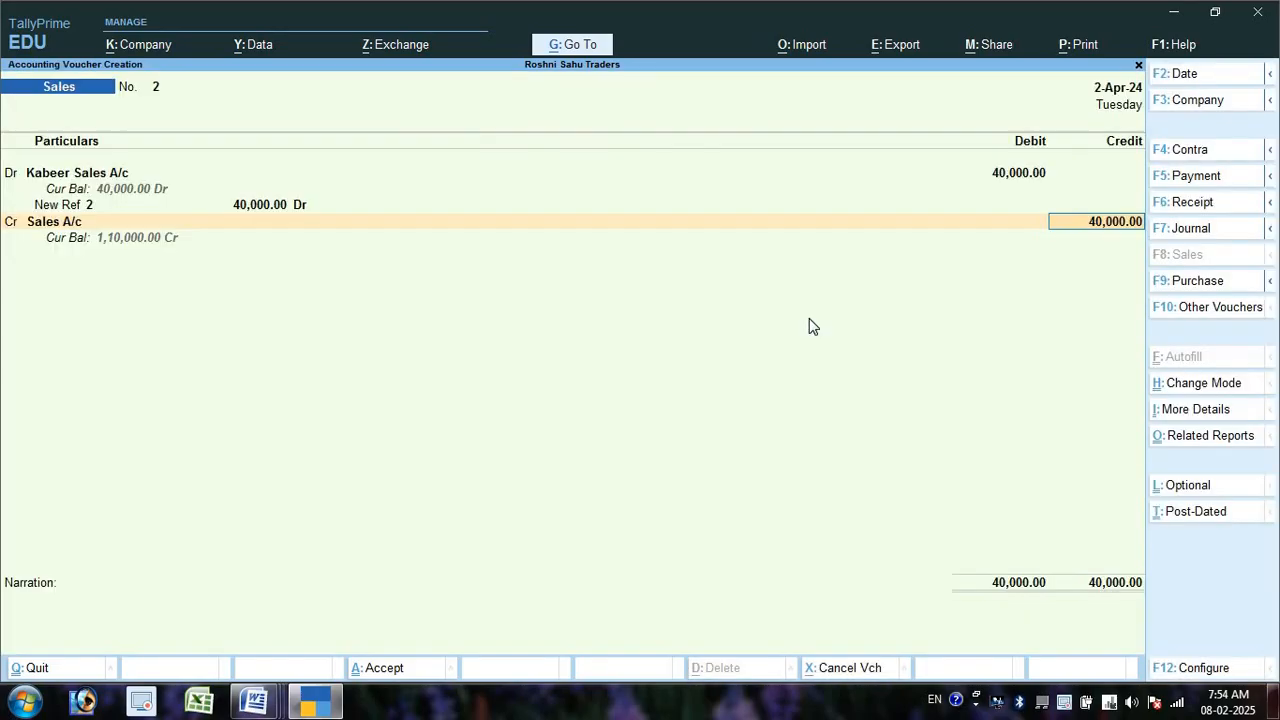
{"action": "key", "text": "Return"}
{"action": "key", "text": "Return"}
{"action": "key", "text": "Return"}
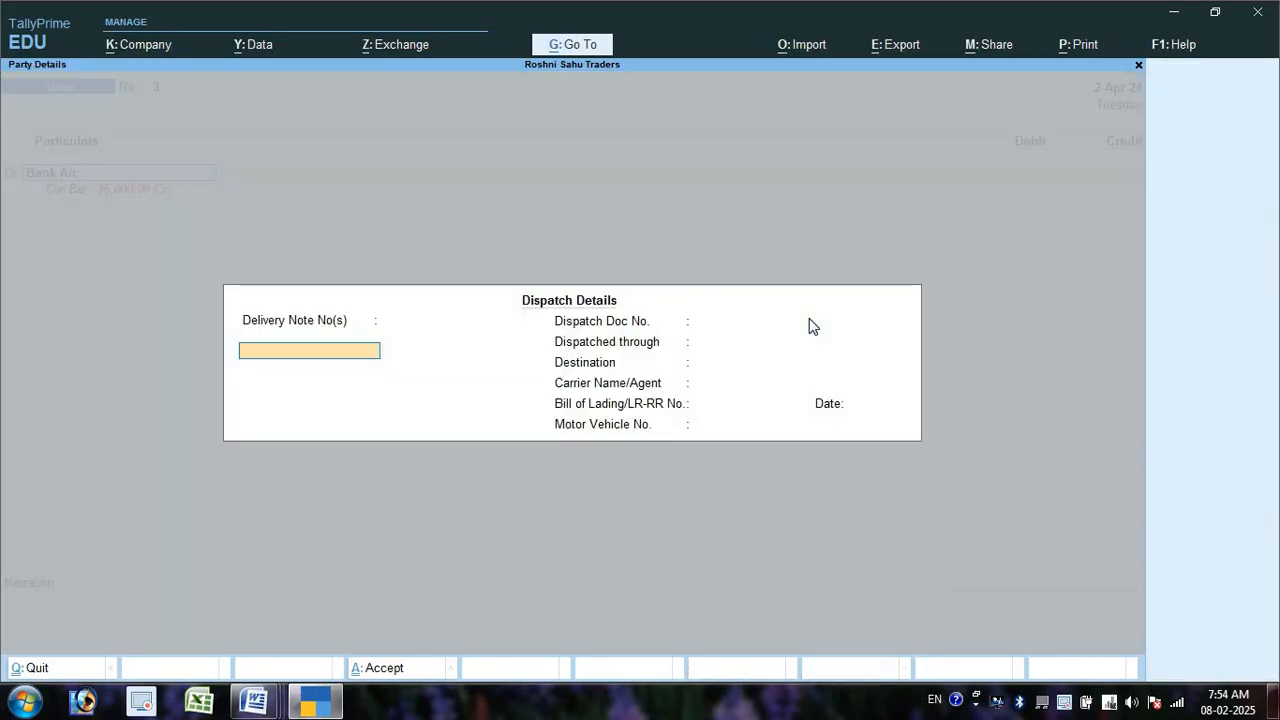
- Check transaction 11's 40,000 amount, select Kabeer Sales A/c and switch to Credit Note
{"action": "key", "text": "ctrl+a"}
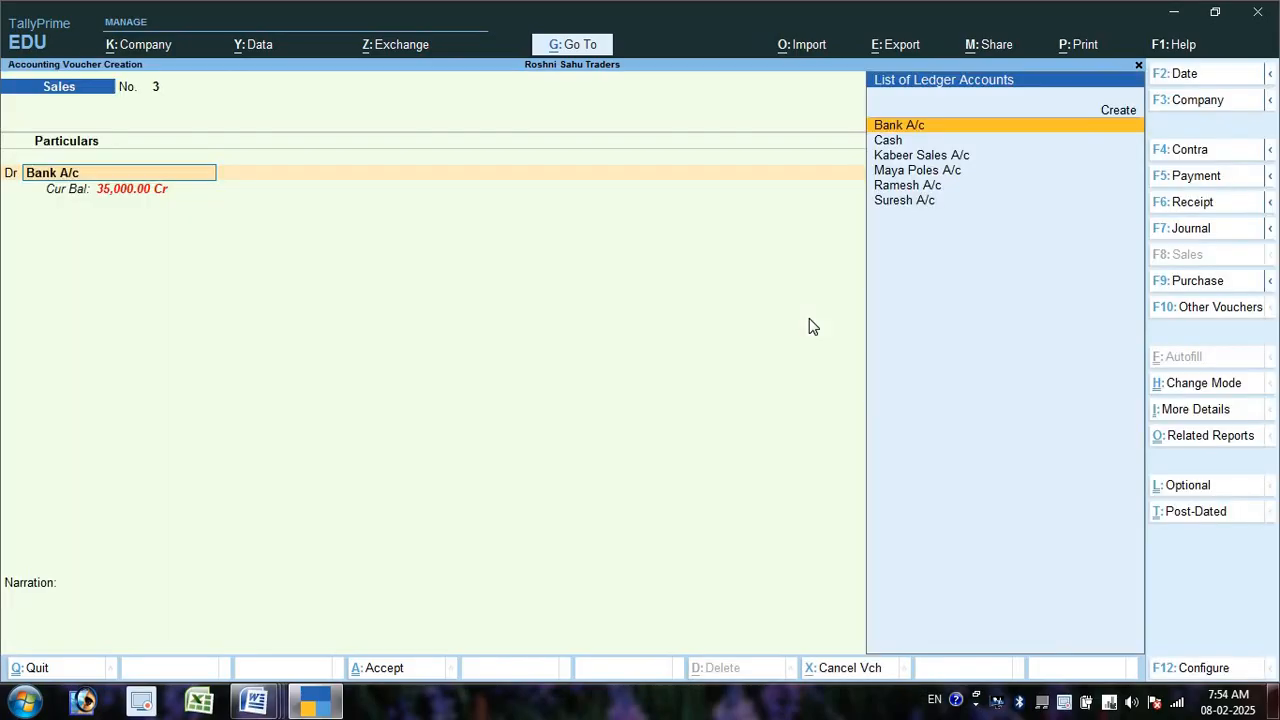
{"action": "key", "text": "alt+Tab"}
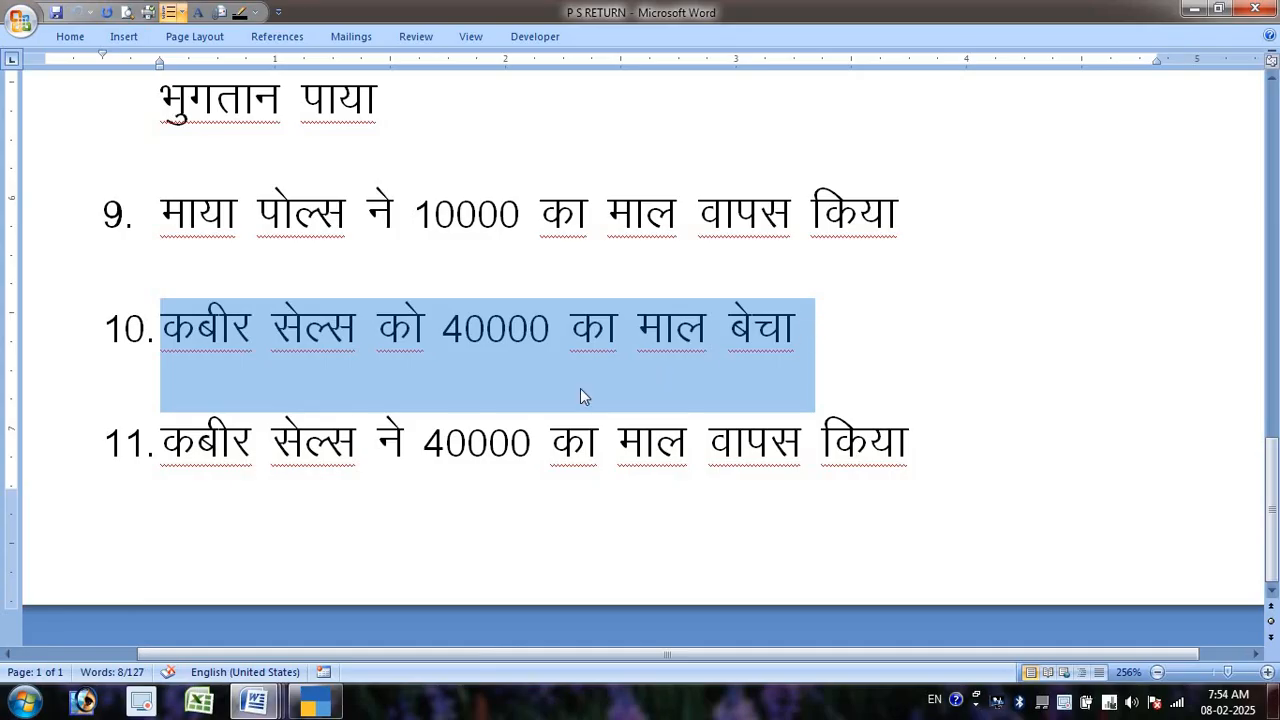
{"action": "left_click_drag", "start_coordinate": [425, 444], "coordinate": [548, 450]}
{"action": "key", "text": "alt+Tab"}
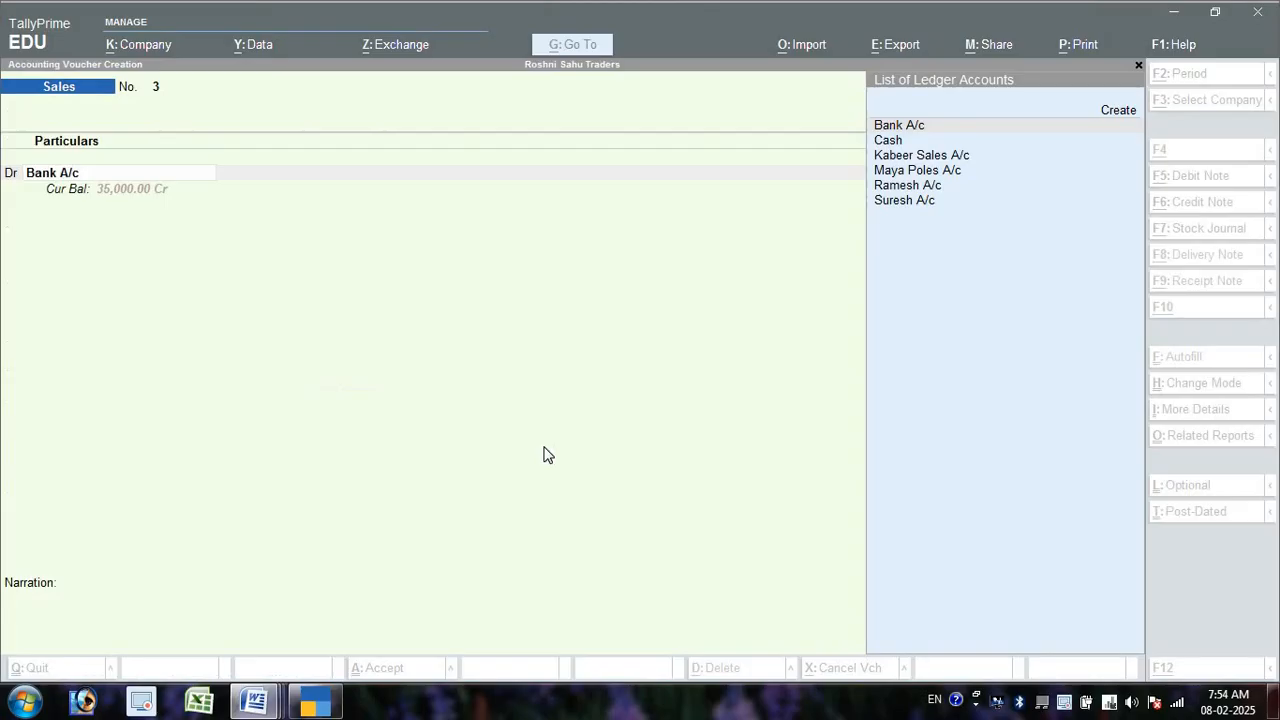
{"action": "key", "text": "Down"}
{"action": "key", "text": "Down"}
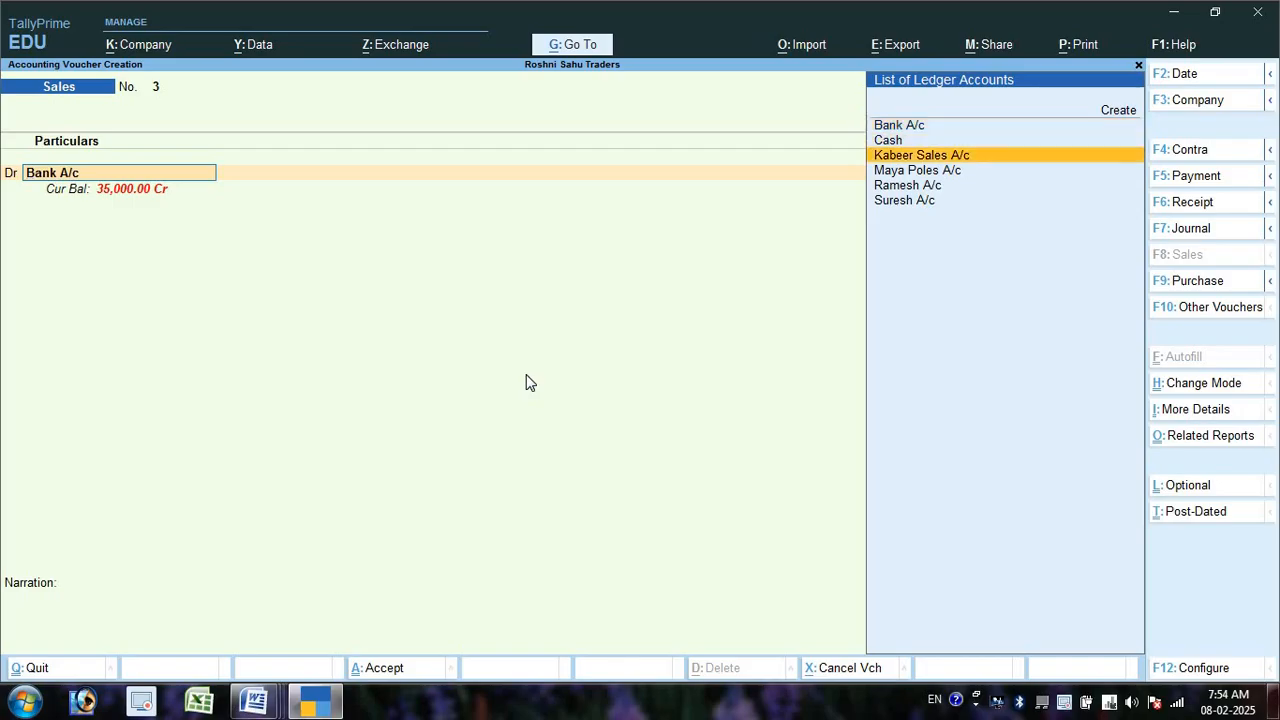
{"action": "key", "text": "Return"}
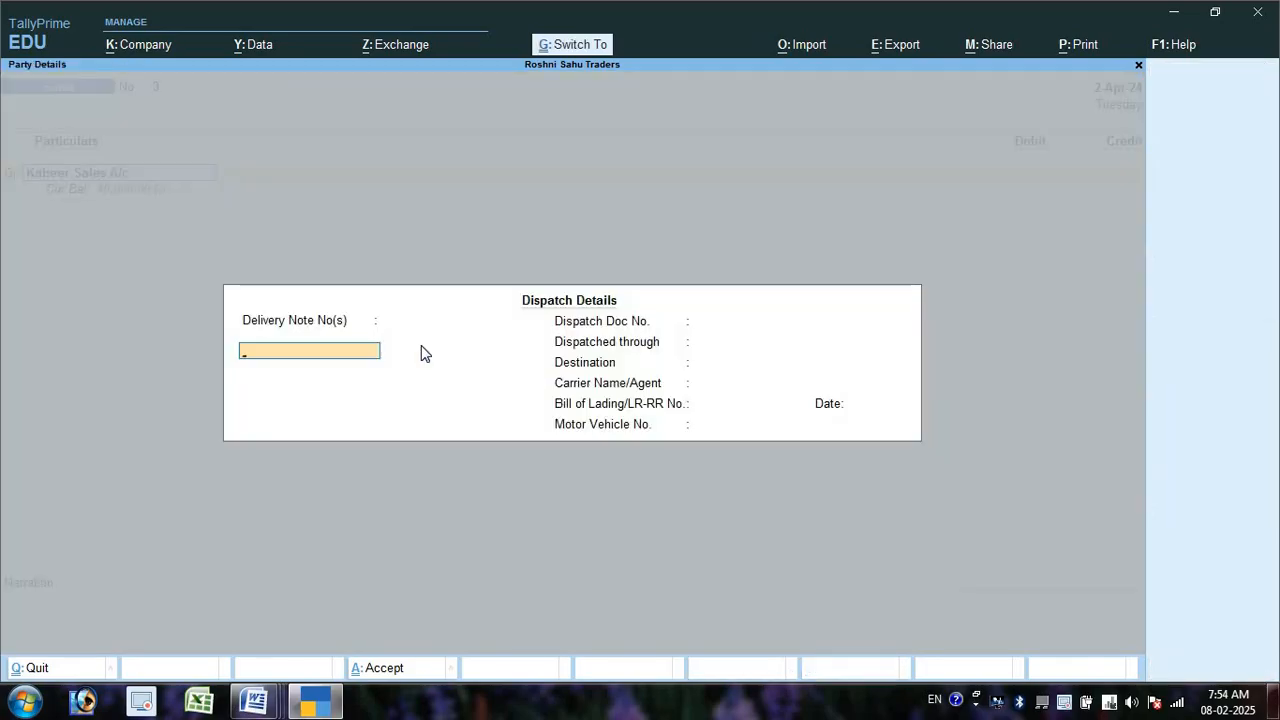
{"action": "key", "text": "ctrl+a"}
{"action": "key", "text": "ctrl+a"}
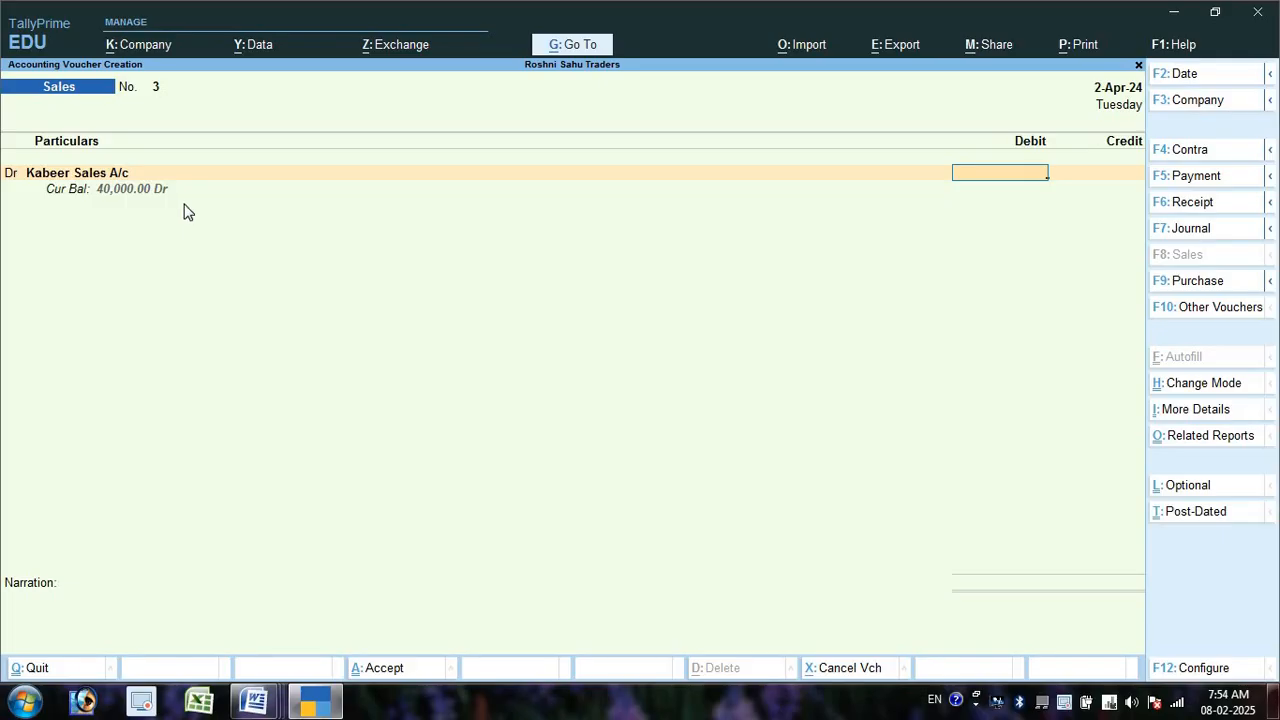
{"action": "key", "text": "alt+F6"}
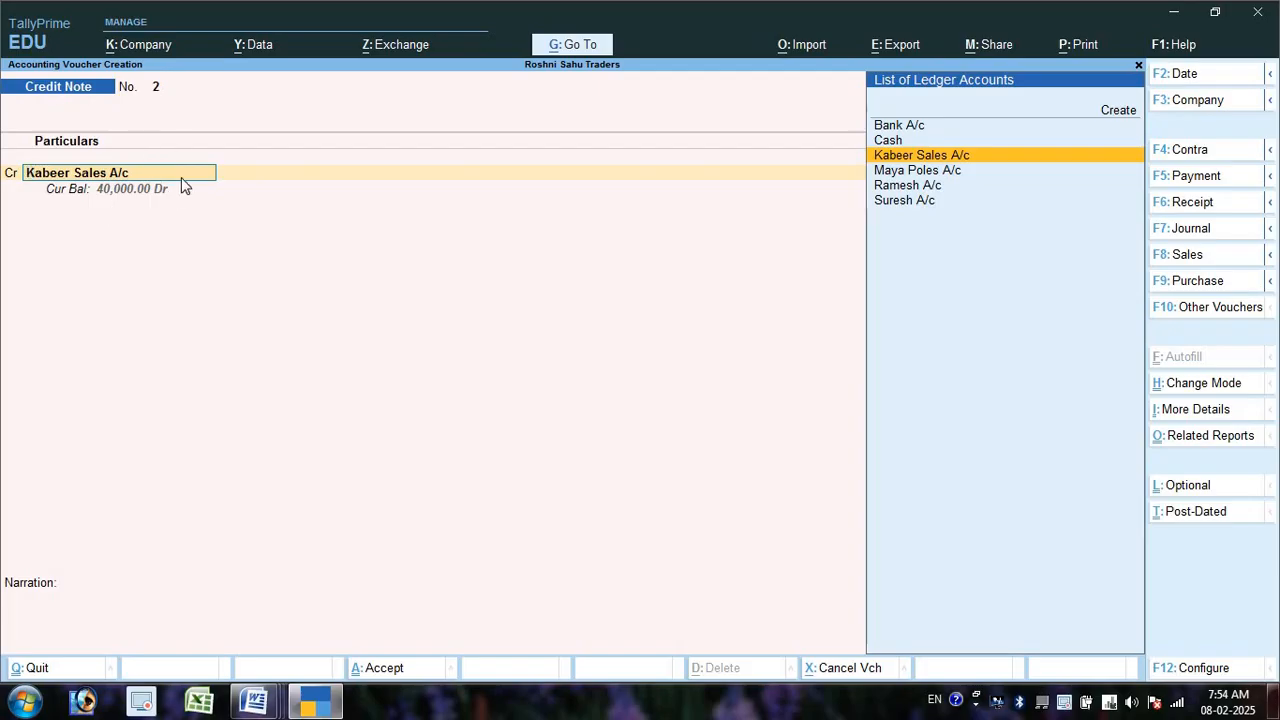
{"action": "key", "text": "Return"}
{"action": "key", "text": "Return"}
{"action": "key", "text": "Return"}
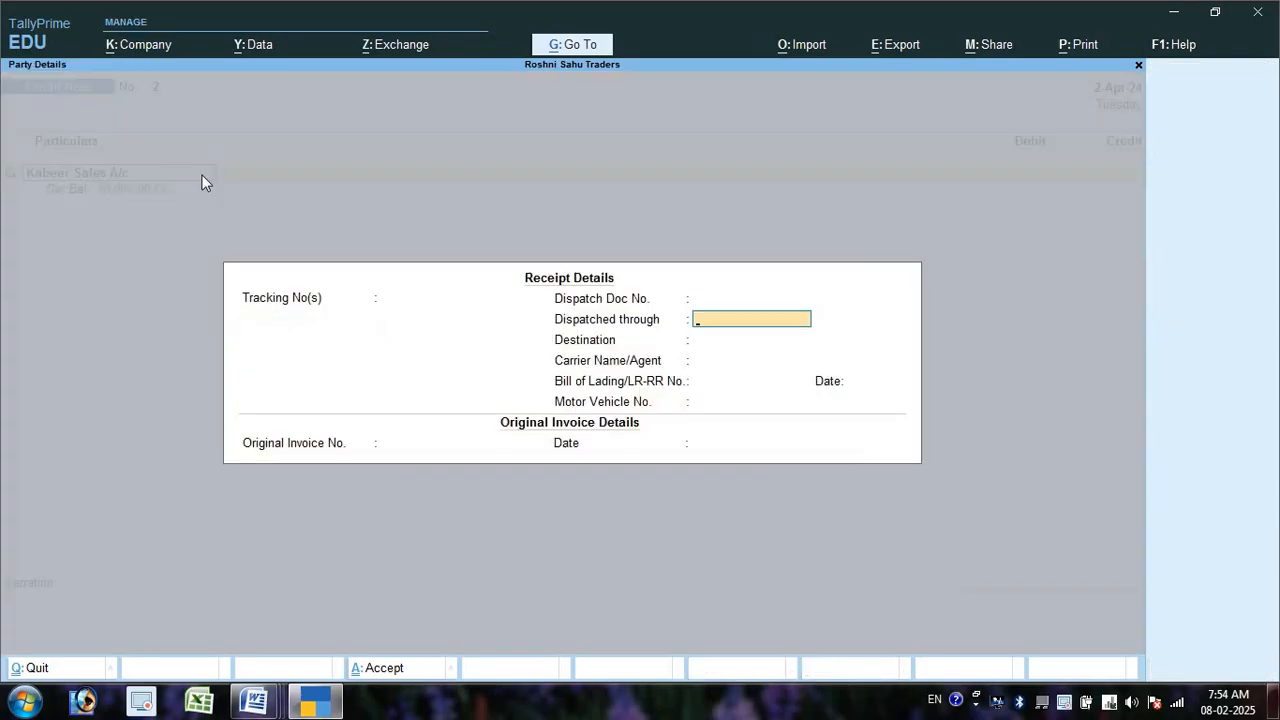
{"action": "key", "text": "ctrl+a"}
{"action": "key", "text": "ctrl+a"}
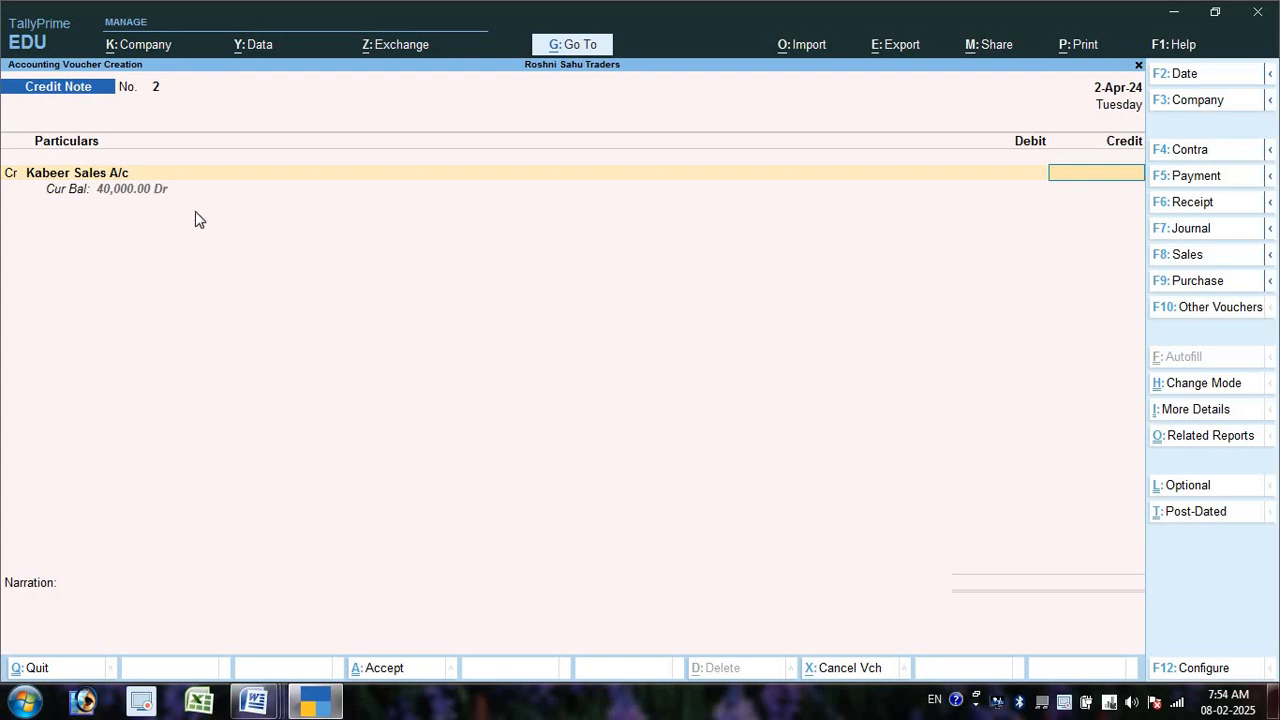
- Credit 40,000 against bill 2, debit Sales Return A/c and save Credit Note No. 2
{"action": "type", "text": "40000"}
{"action": "key", "text": "Return"}
{"action": "key", "text": "Return"}
{"action": "key", "text": "Return"}
{"action": "key", "text": "Return"}
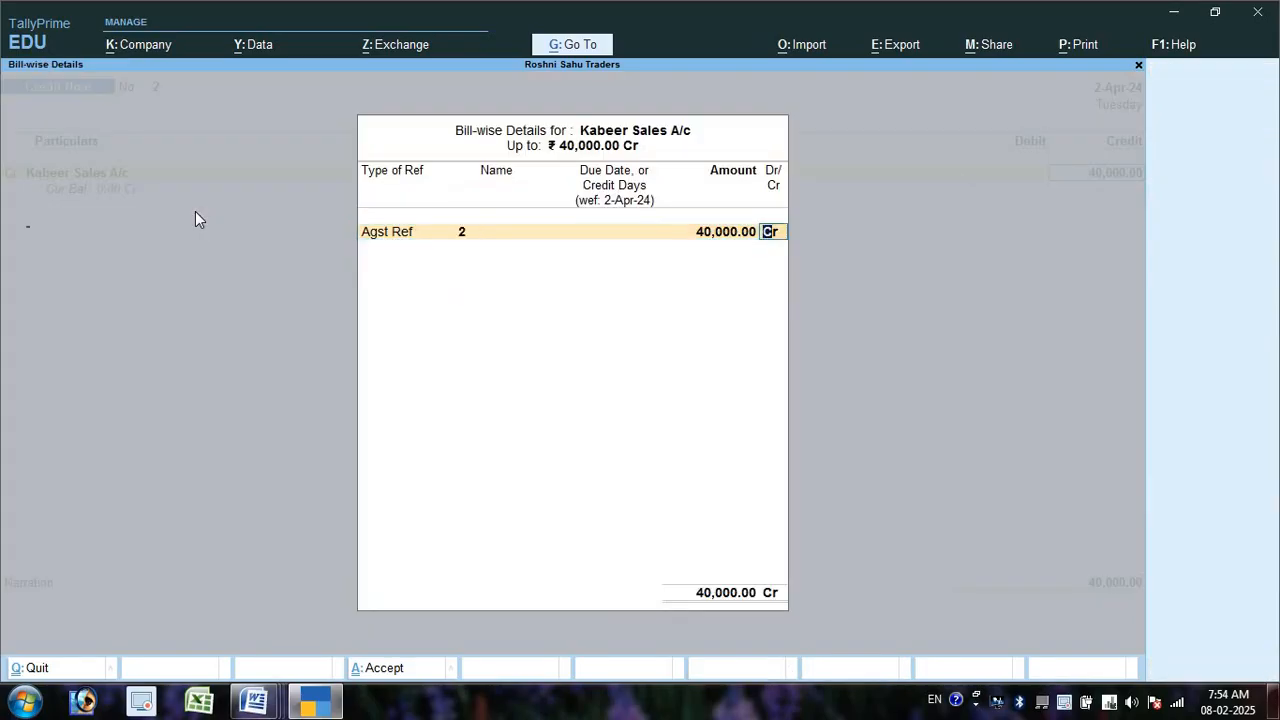
{"action": "key", "text": "Return"}
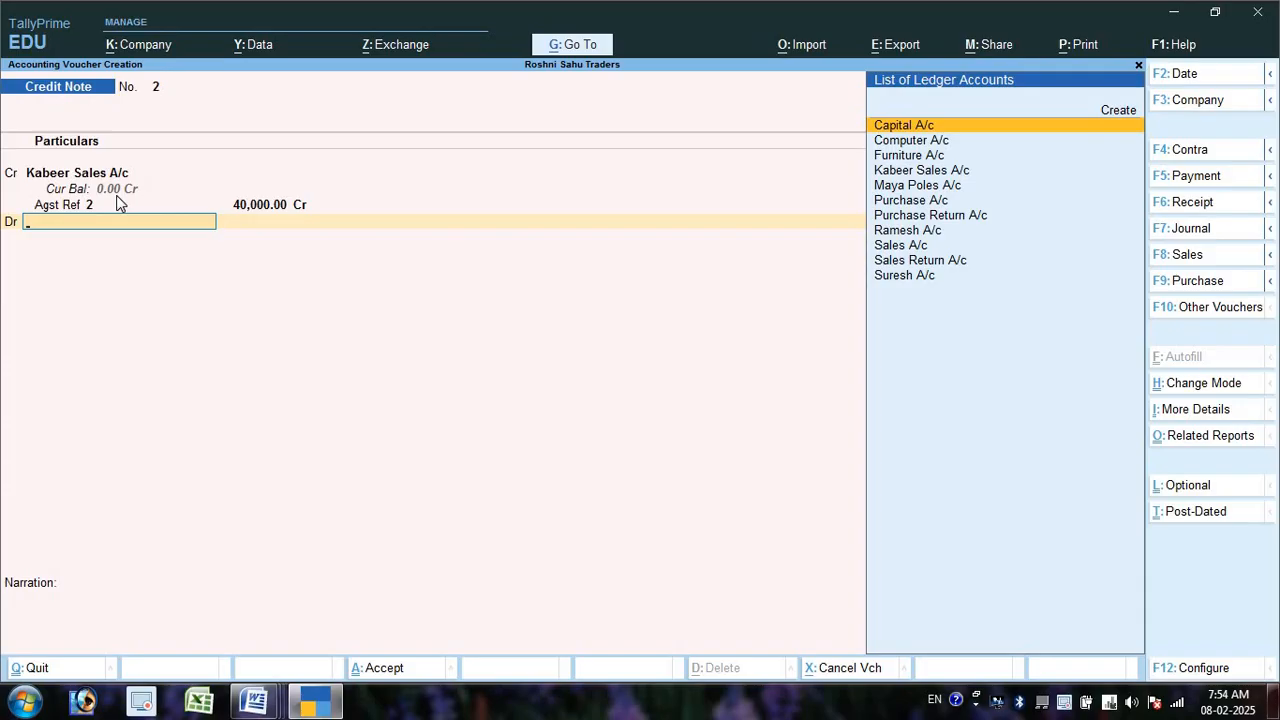
{"action": "key", "text": "Down"}
{"action": "key", "text": "Down"}
{"action": "key", "text": "Down"}
{"action": "key", "text": "Down"}
{"action": "key", "text": "Down"}
{"action": "key", "text": "Down"}
{"action": "key", "text": "Down"}
{"action": "key", "text": "Down"}
{"action": "key", "text": "Down"}
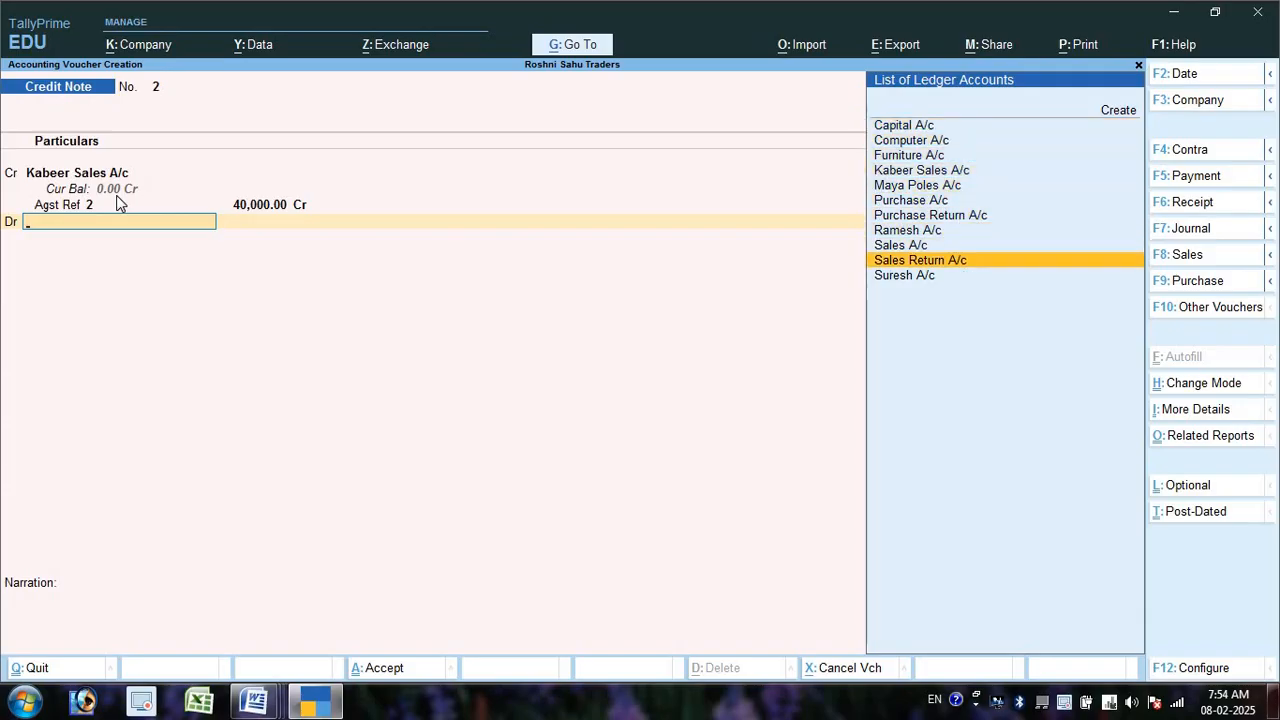
{"action": "key", "text": "Return"}
{"action": "key", "text": "Return"}
{"action": "key", "text": "Return"}
{"action": "key", "text": "Return"}
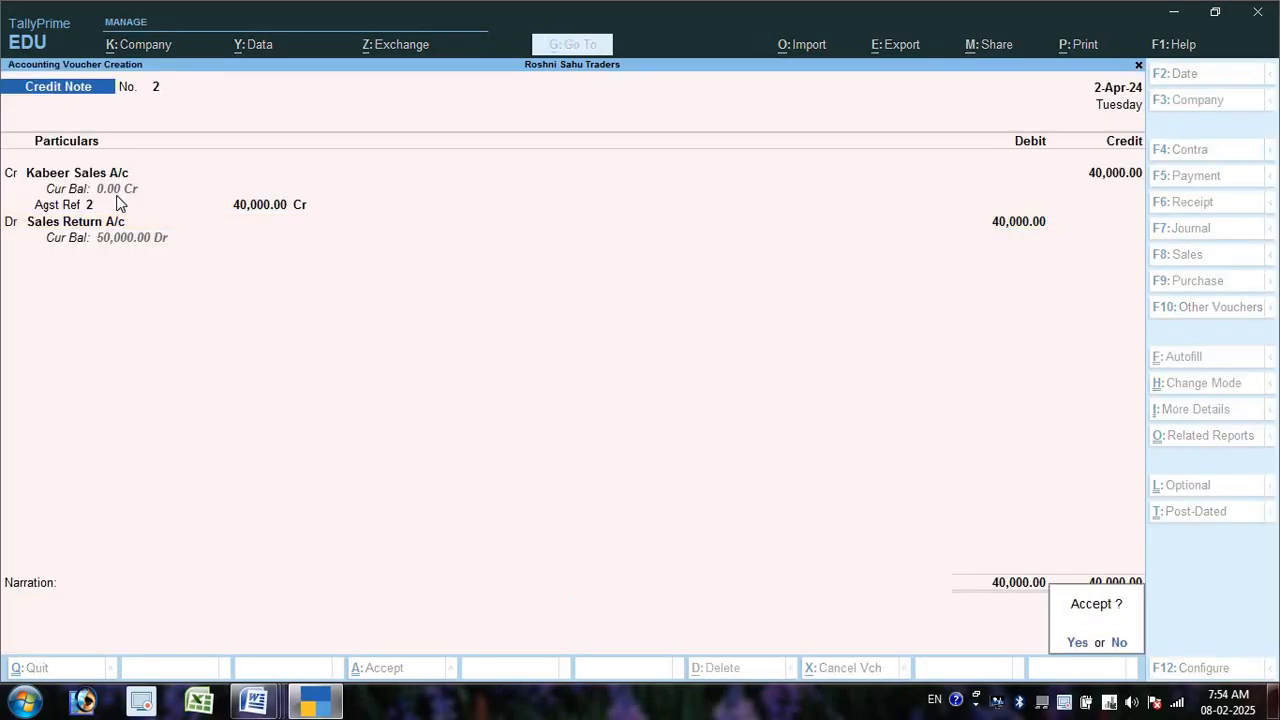
{"action": "key", "text": "Return"}
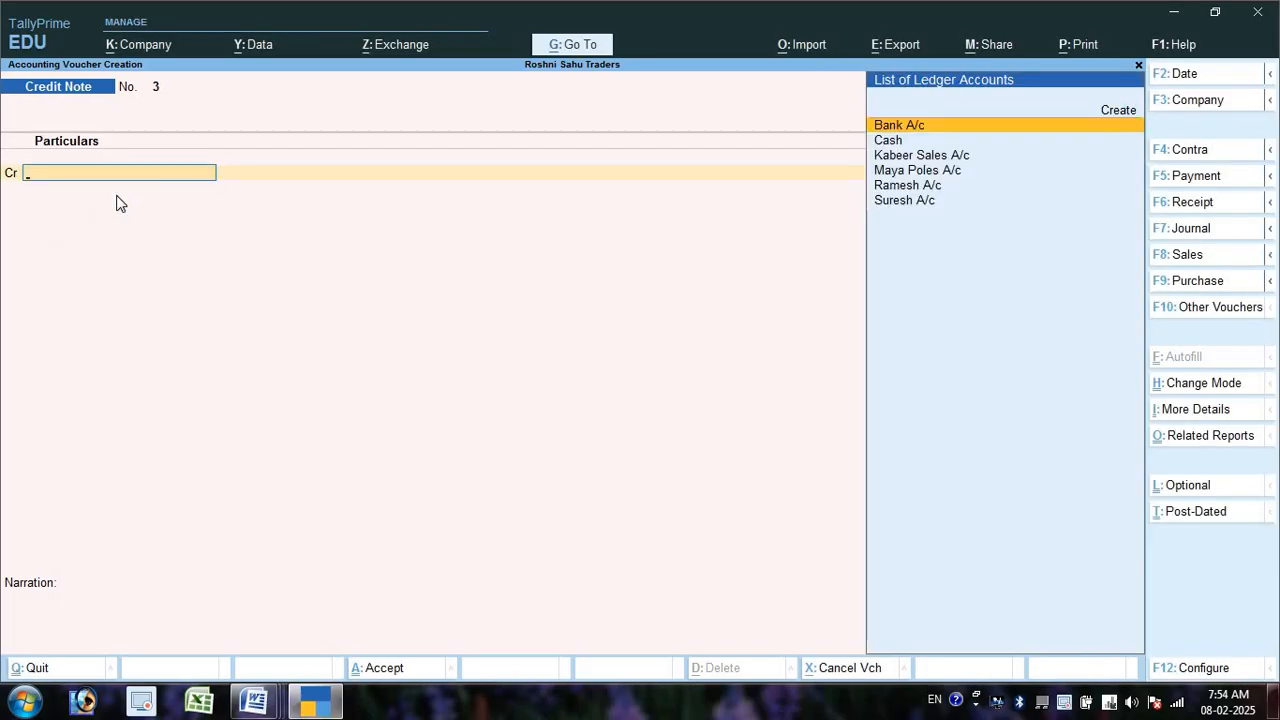
- Return to the Gateway of Tally and open the Day Book
{"action": "key", "text": "Escape"}
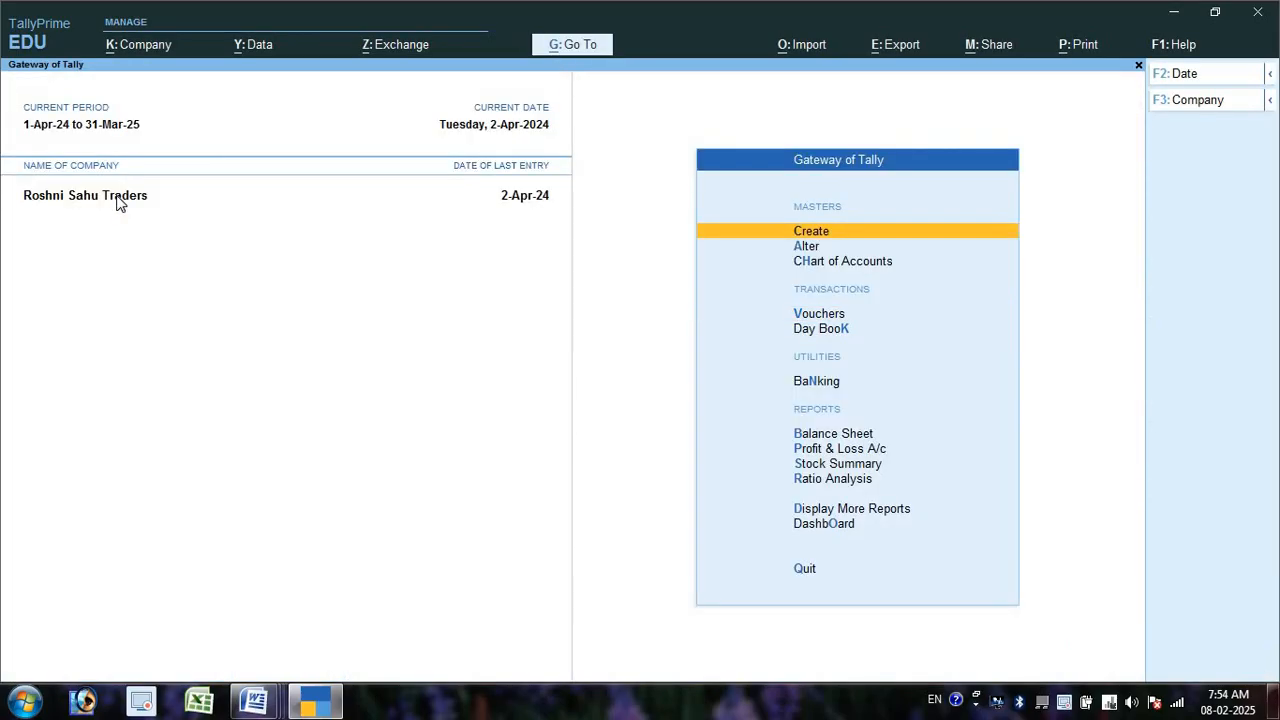
{"action": "key", "text": "Down"}
{"action": "key", "text": "Down"}
{"action": "key", "text": "Down"}
{"action": "key", "text": "Down"}
{"action": "key", "text": "Down"}
{"action": "key", "text": "Up"}
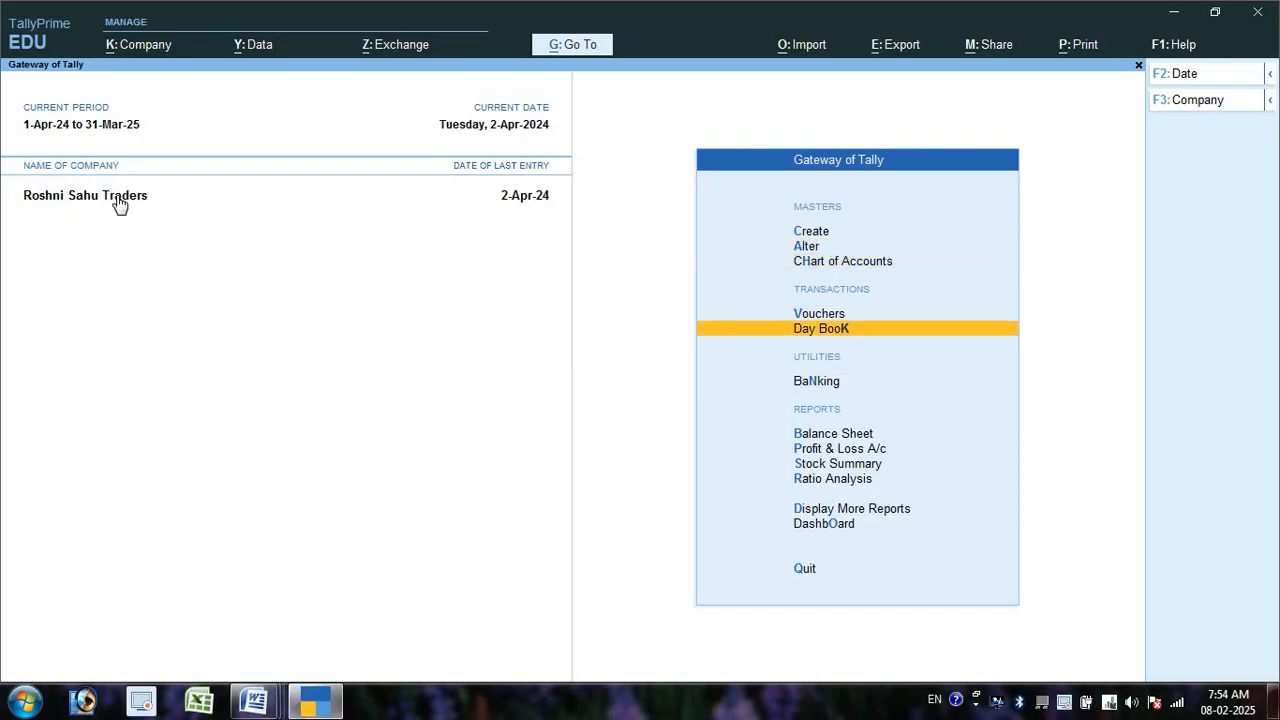
{"action": "key", "text": "Return"}
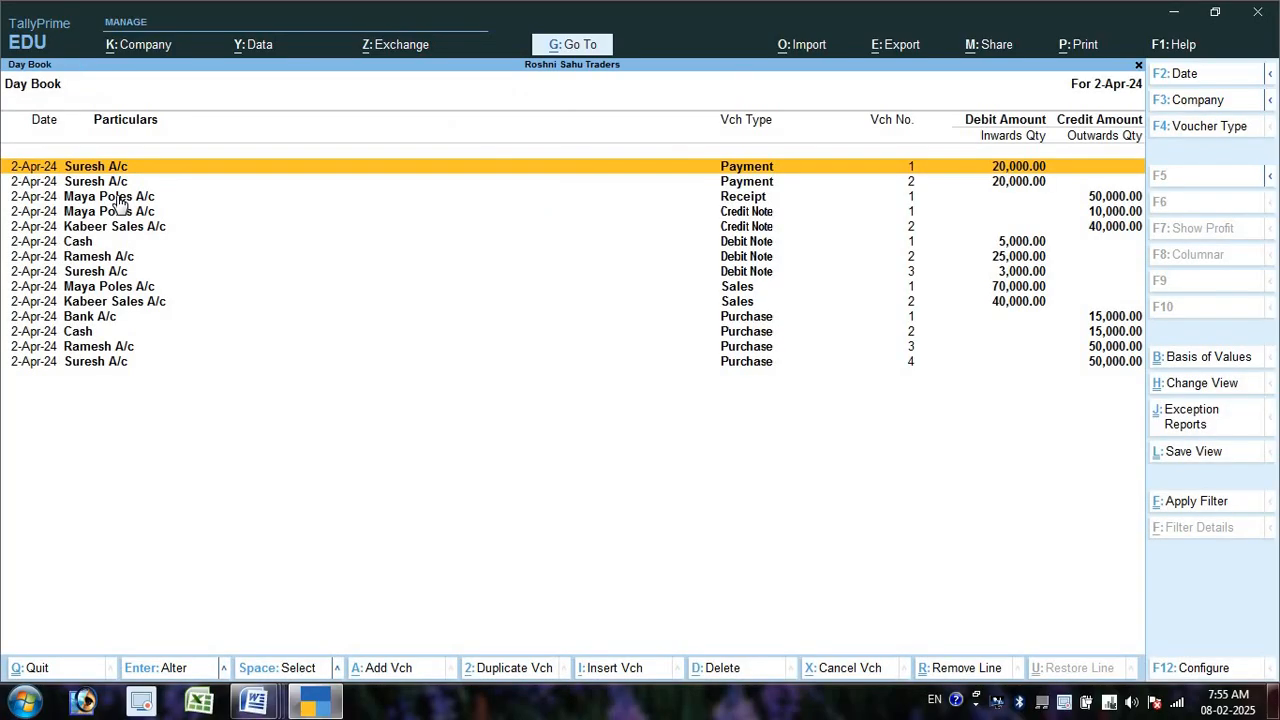
- Set the Day Book period from 1-4-2024 to 1-5-2024
{"action": "key", "text": "alt+F2"}
{"action": "type", "text": "1"}
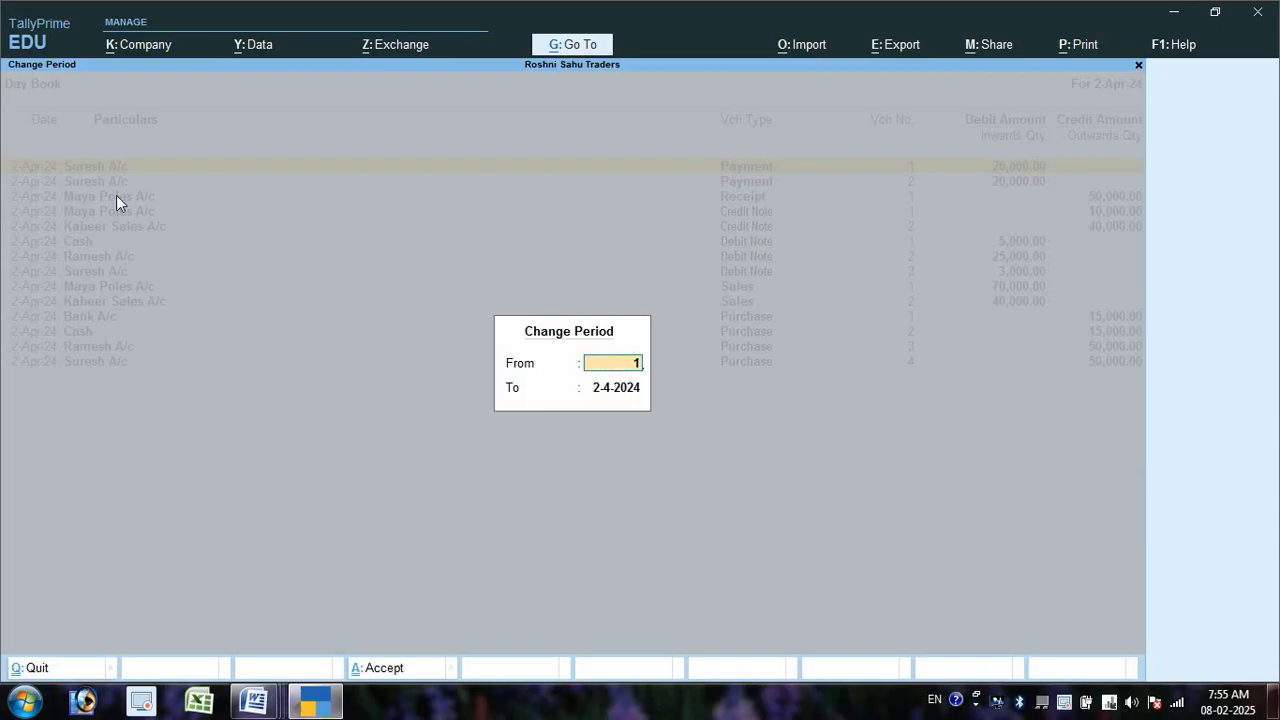
{"action": "key", "text": "Return"}
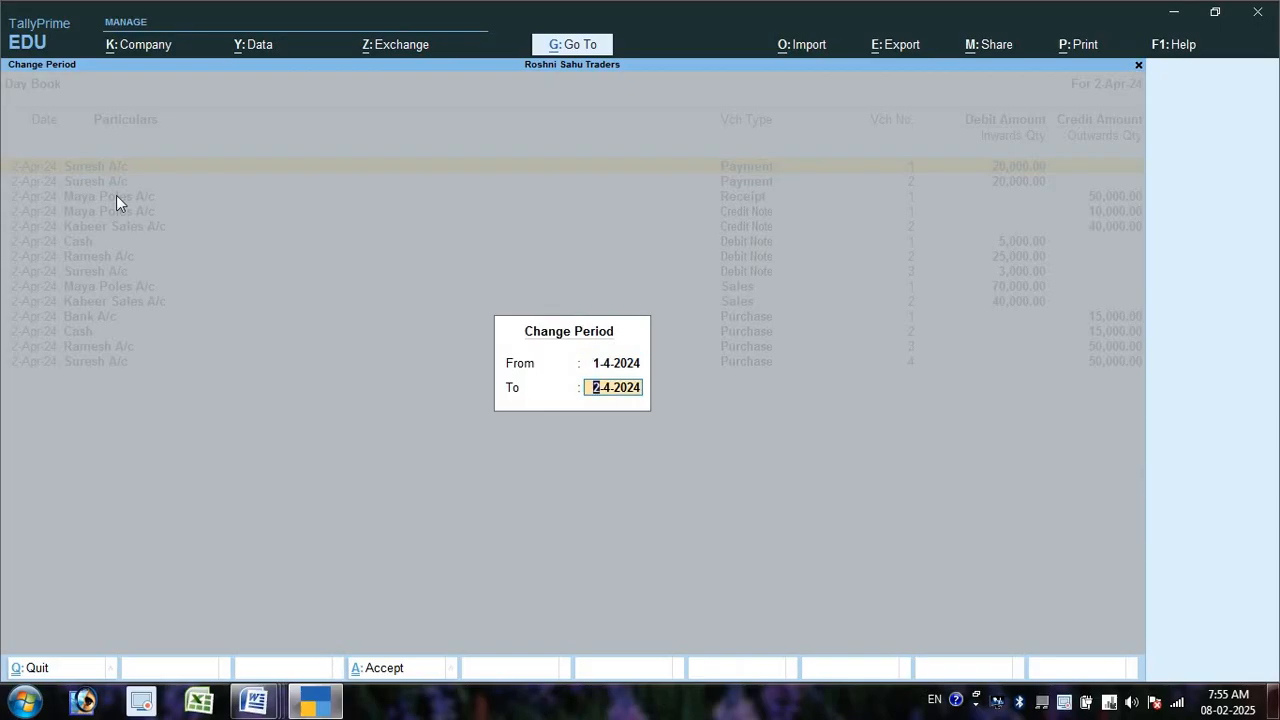
{"action": "type", "text": "1/5"}
{"action": "key", "text": "Return"}
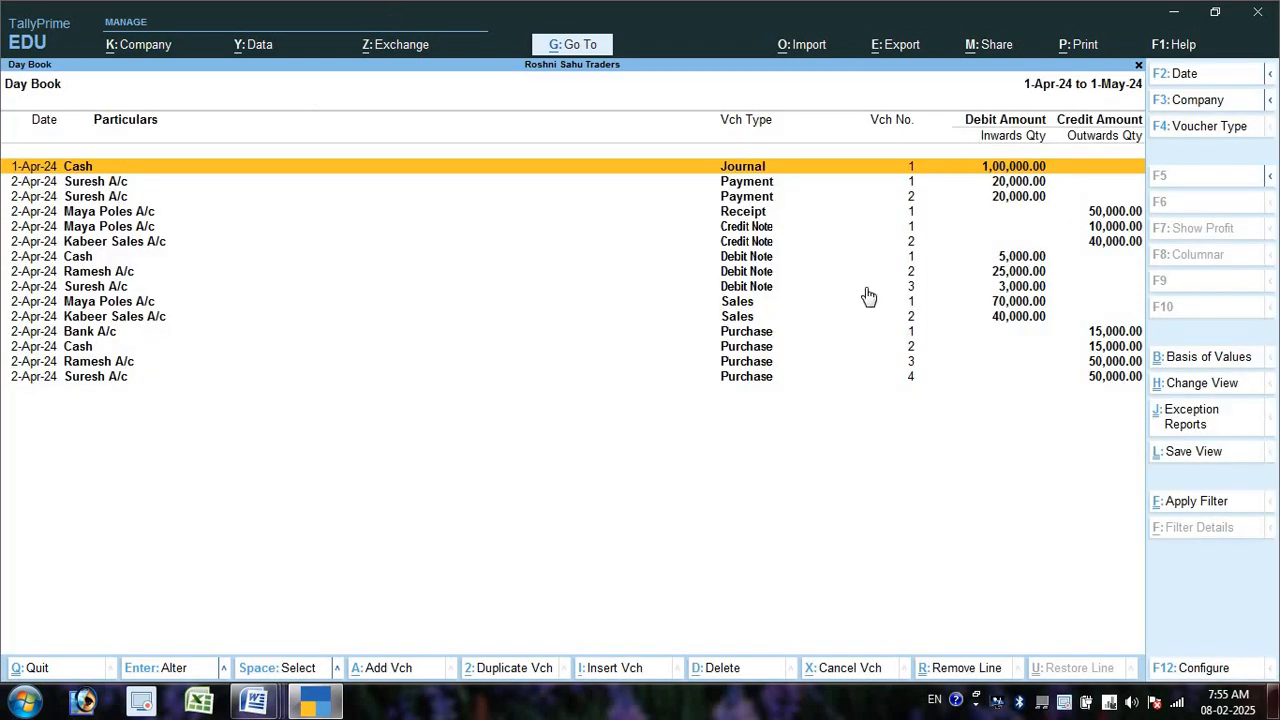